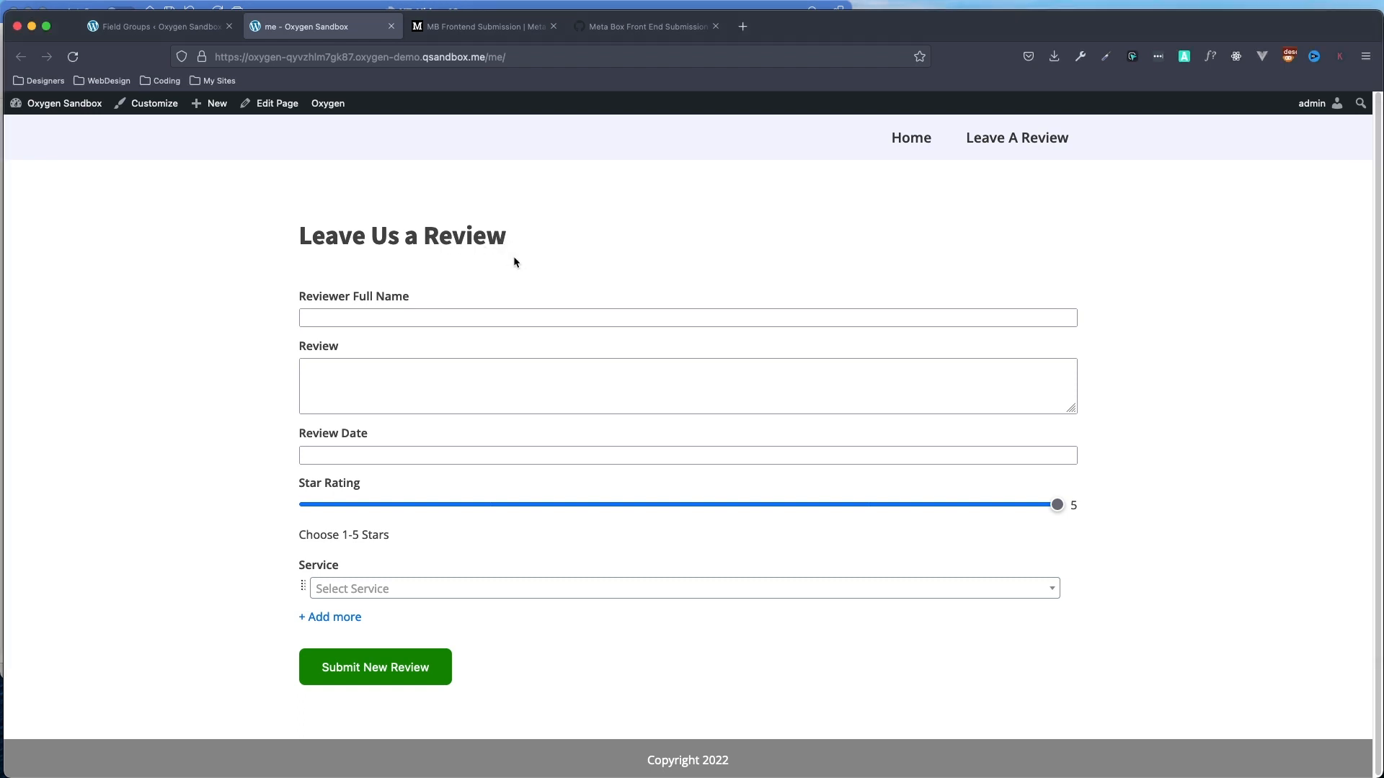
Fill in the review form with the reviewer's full name, lorem ipsum review text and the review date 04-15-2022.
left_click(455, 318)
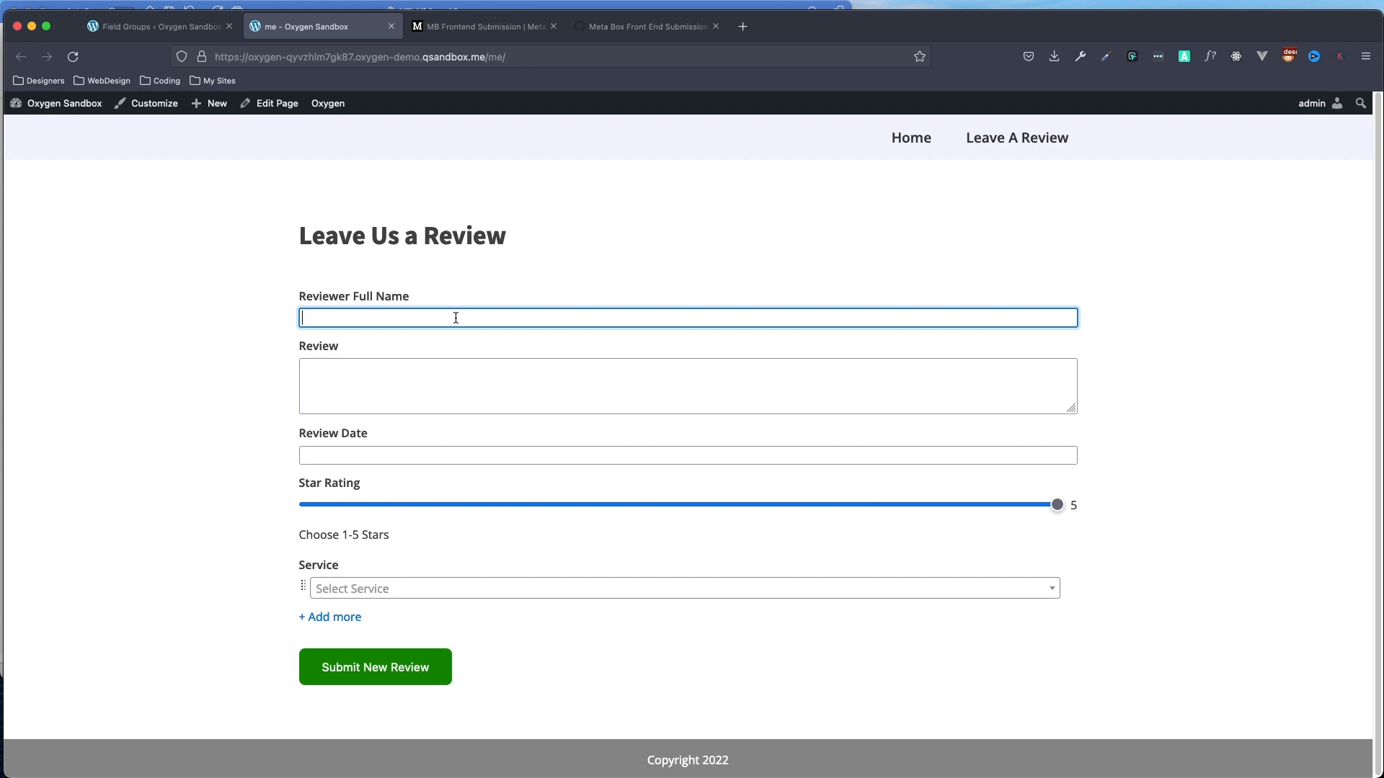
type("John Smith")
key("Tab")
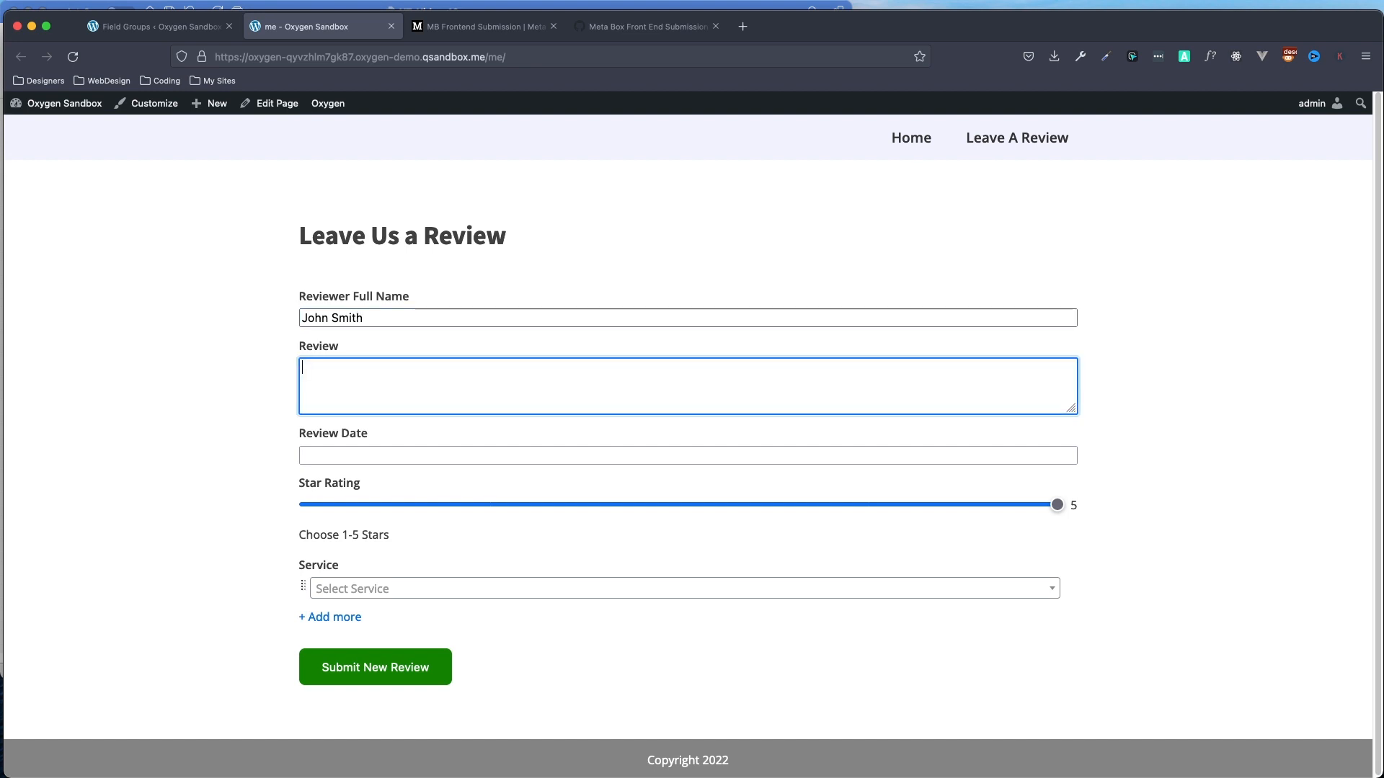
type(":lorem10")
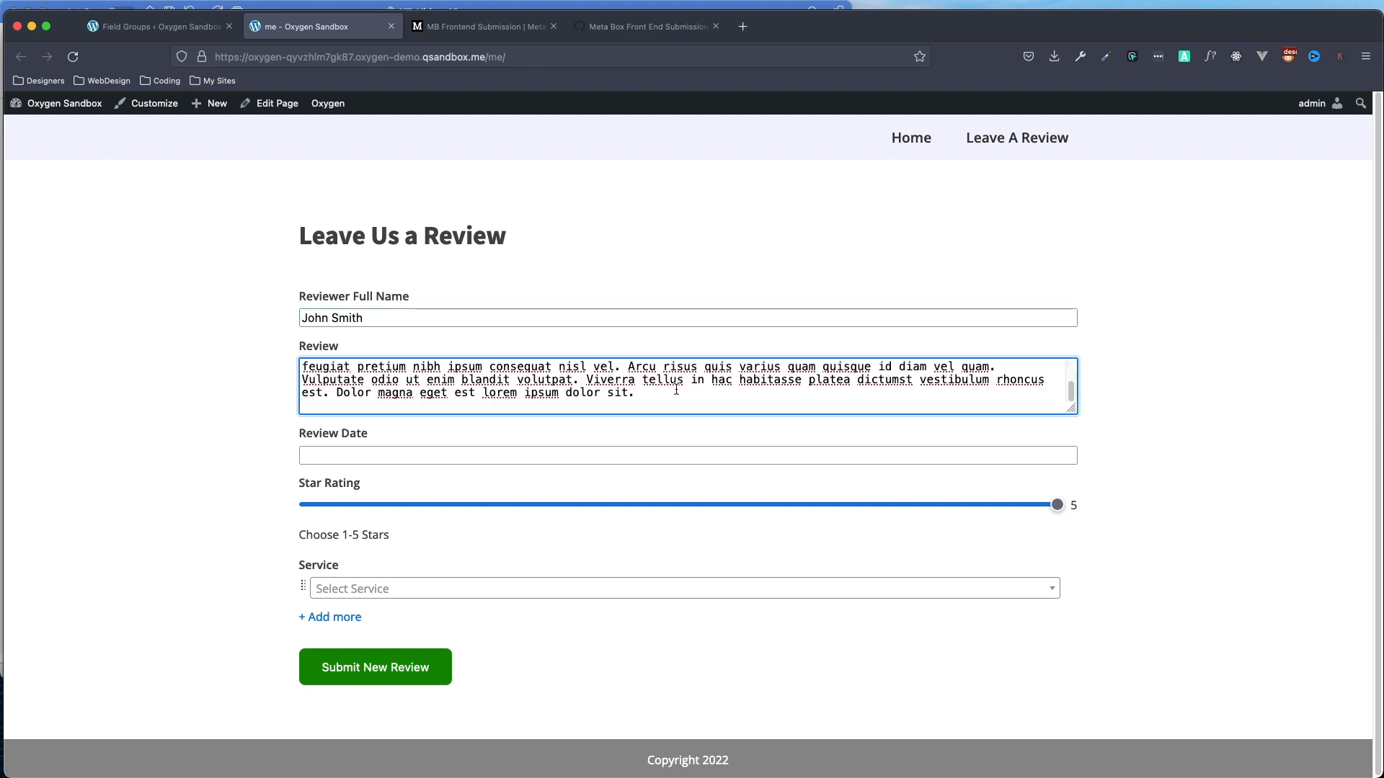
left_click(355, 455)
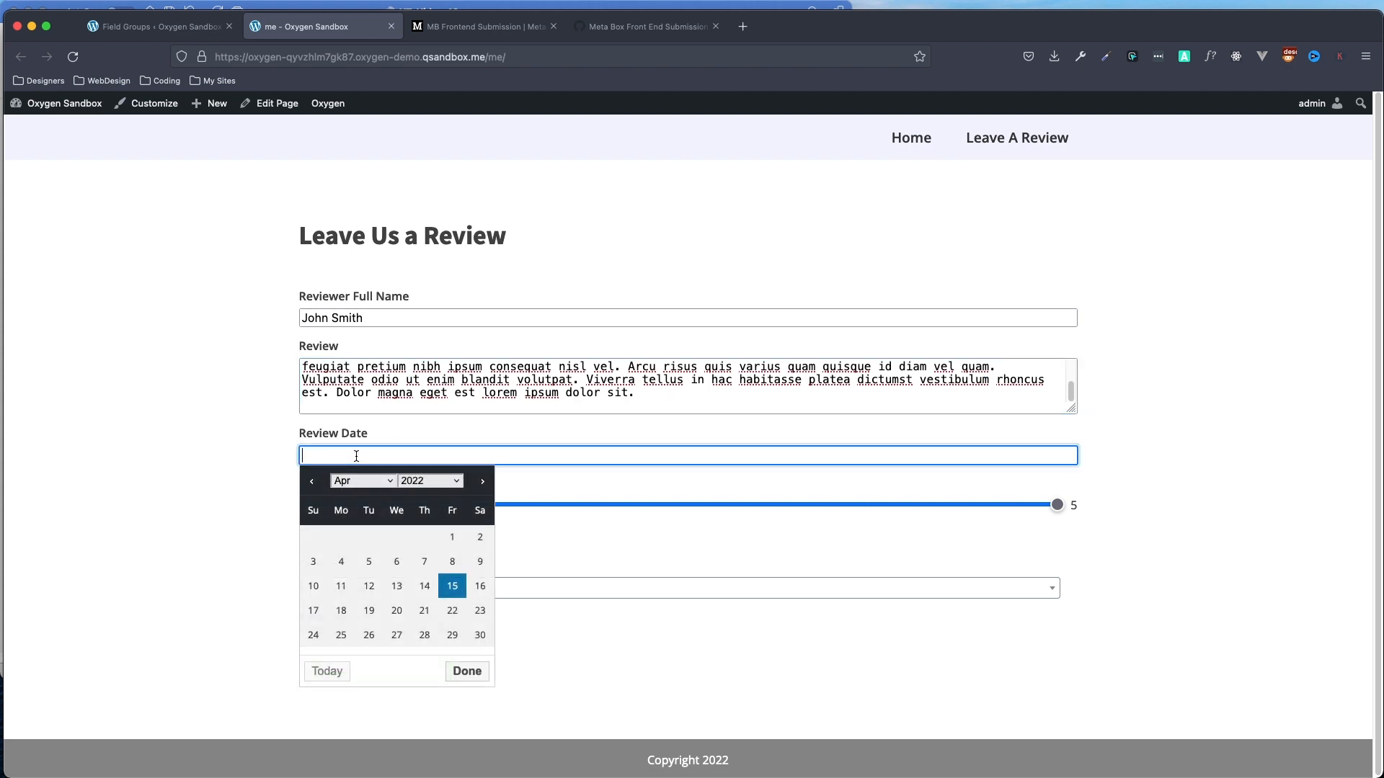
left_click(452, 587)
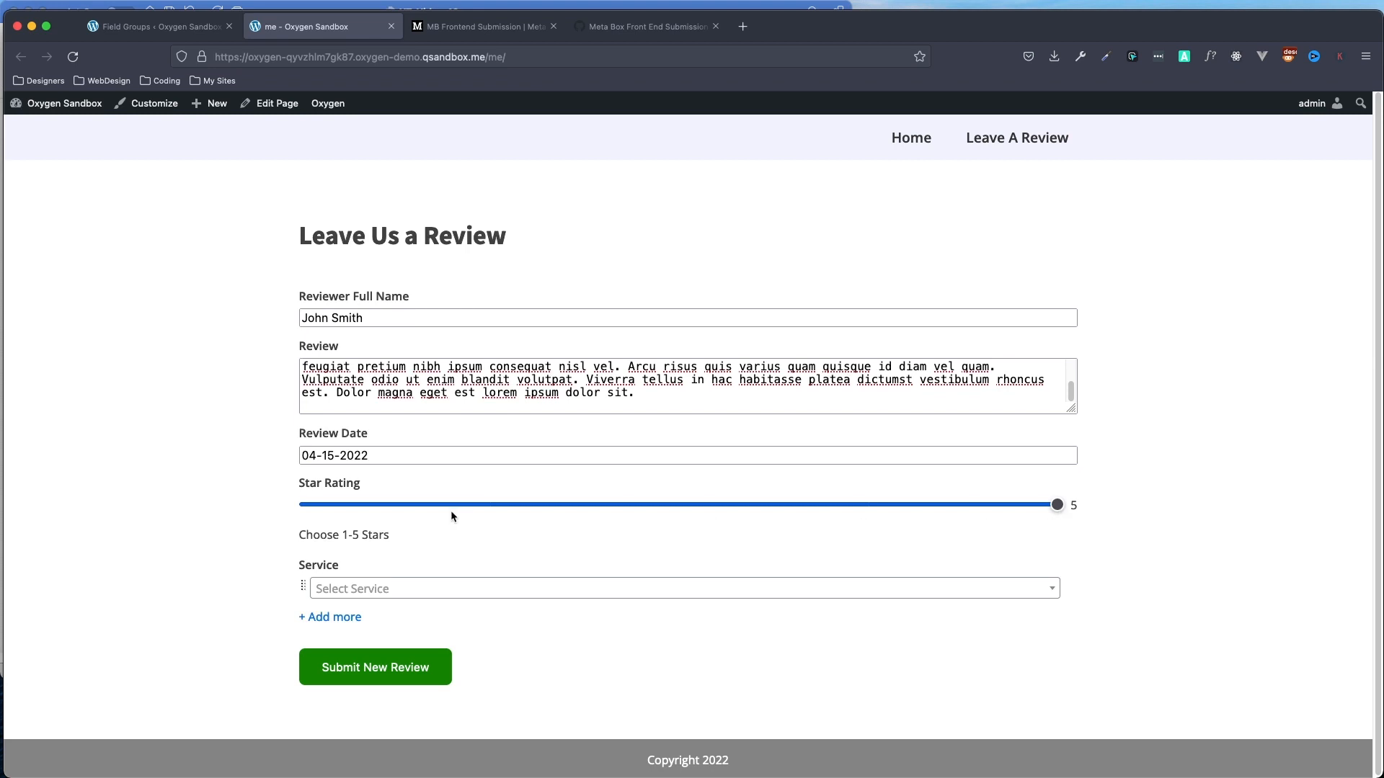
Select Windows as the reviewed service and submit the new review.
left_click(422, 587)
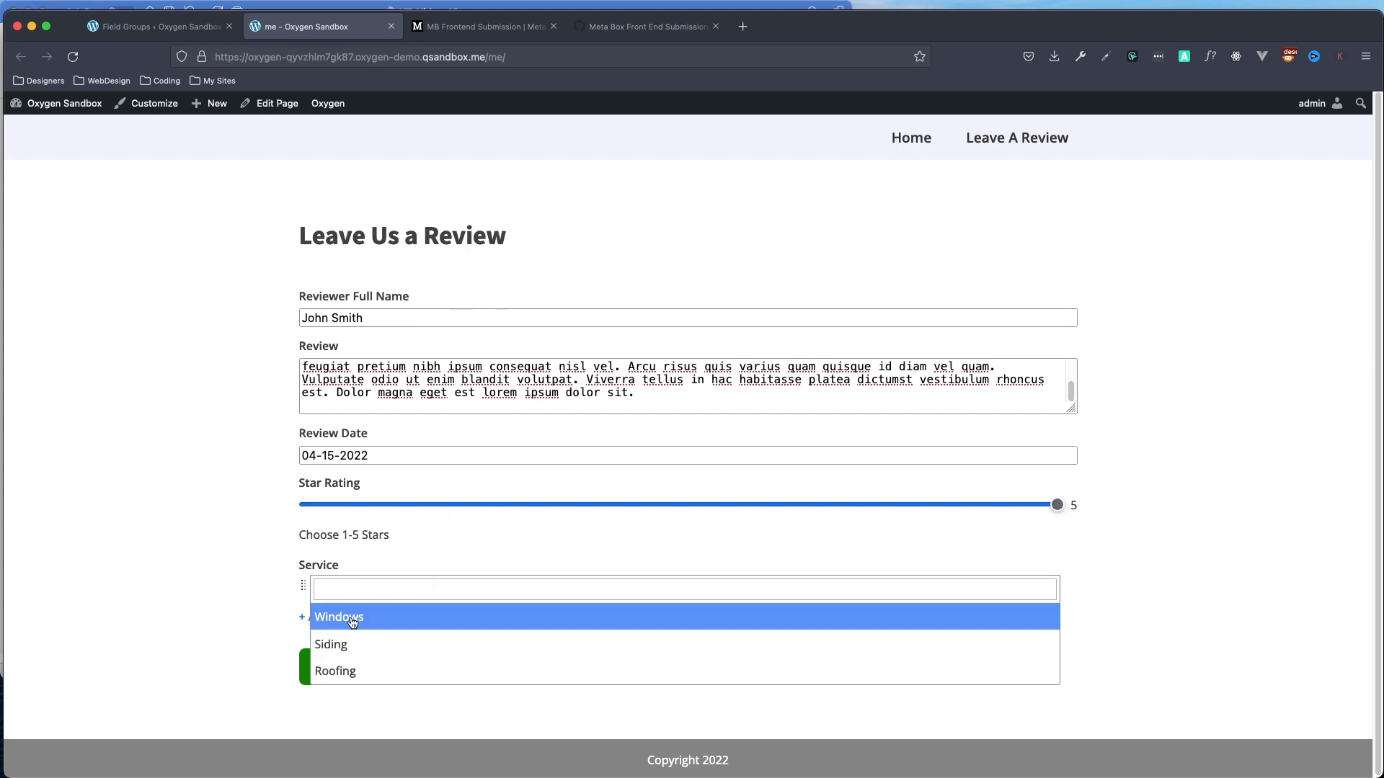
left_click(402, 623)
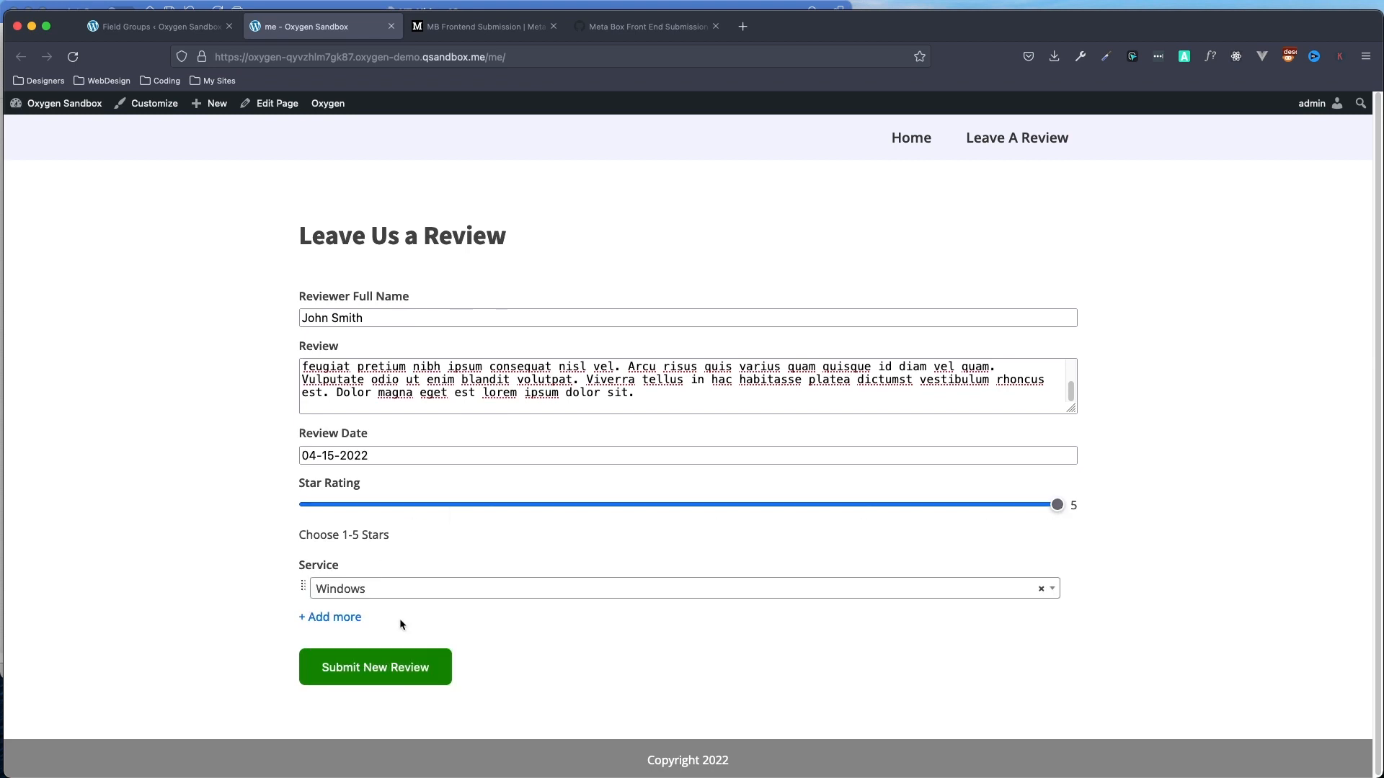
left_click(380, 669)
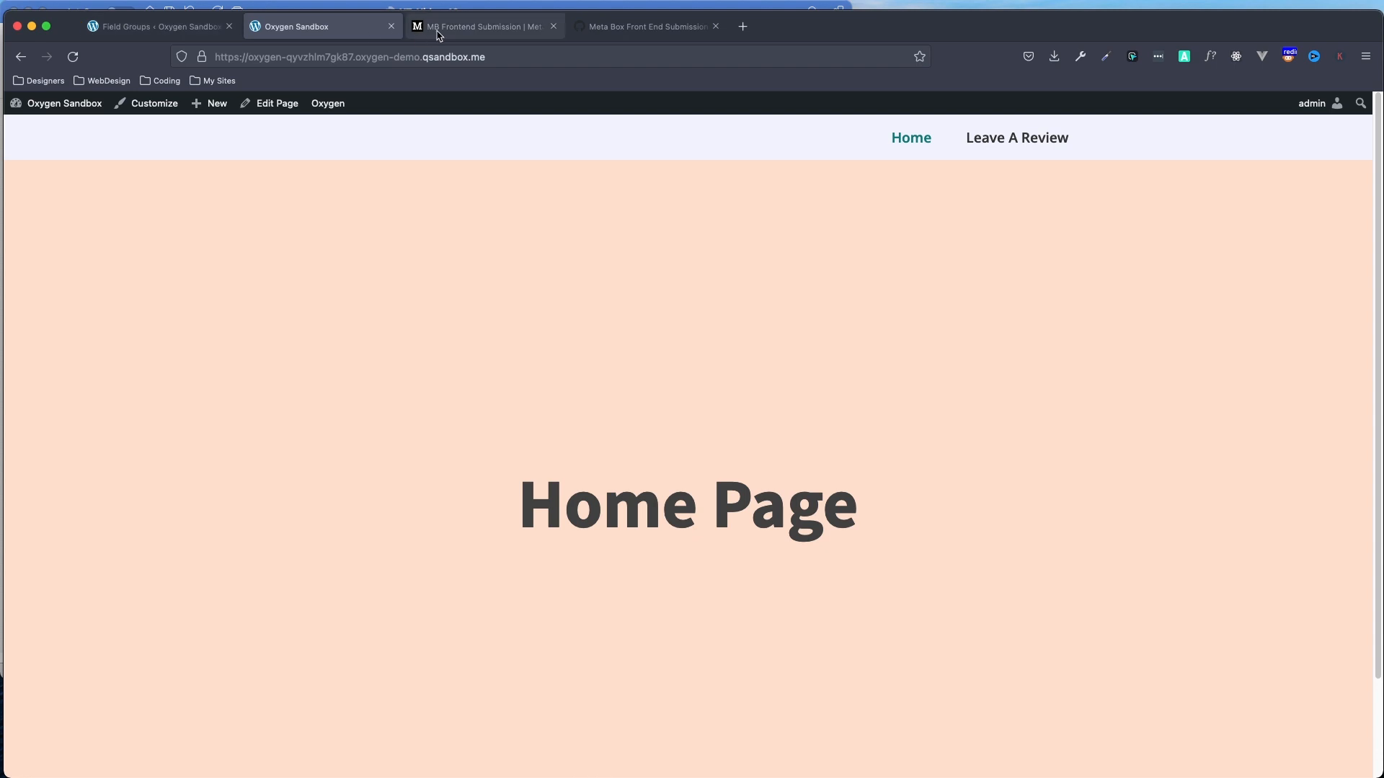
Open the submitted pending review in the WordPress admin and inspect its field values and its service relationship.
left_click(141, 29)
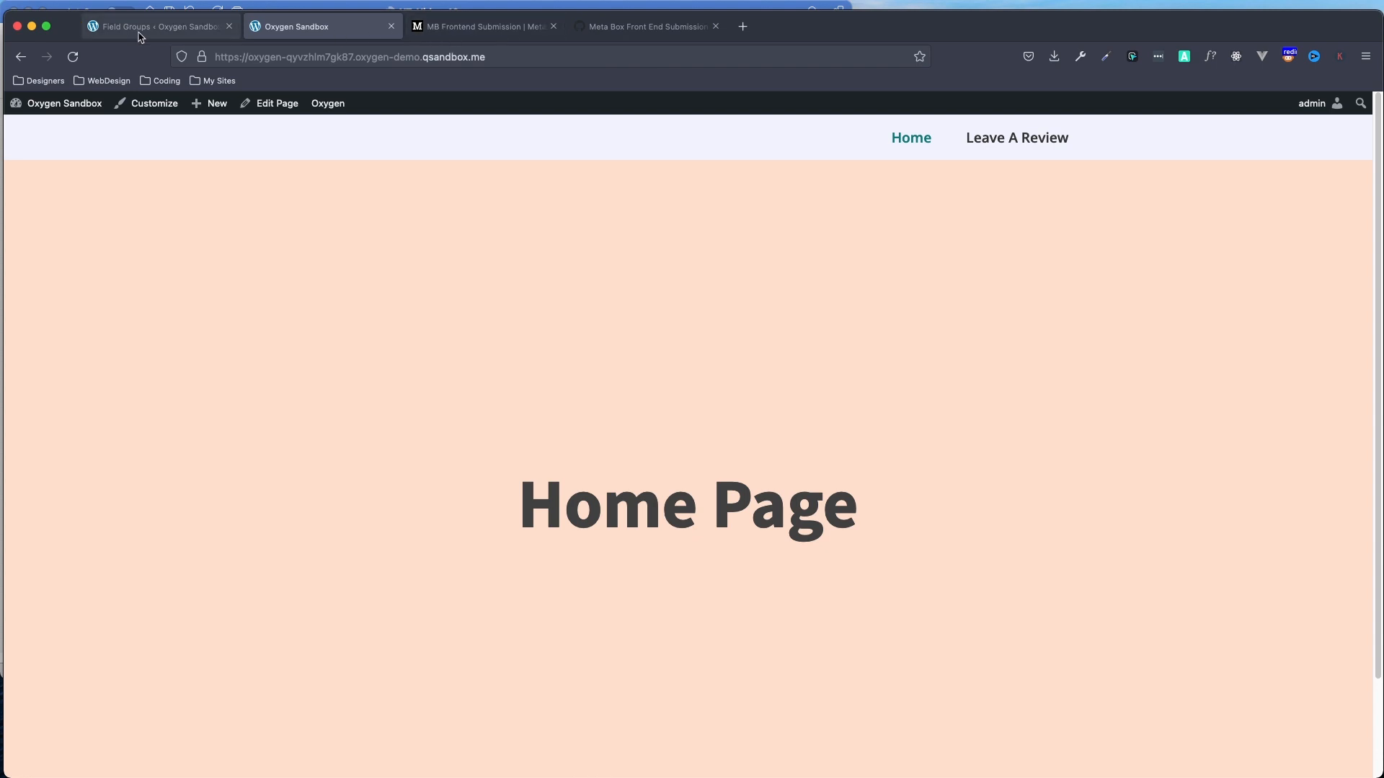
left_click(55, 246)
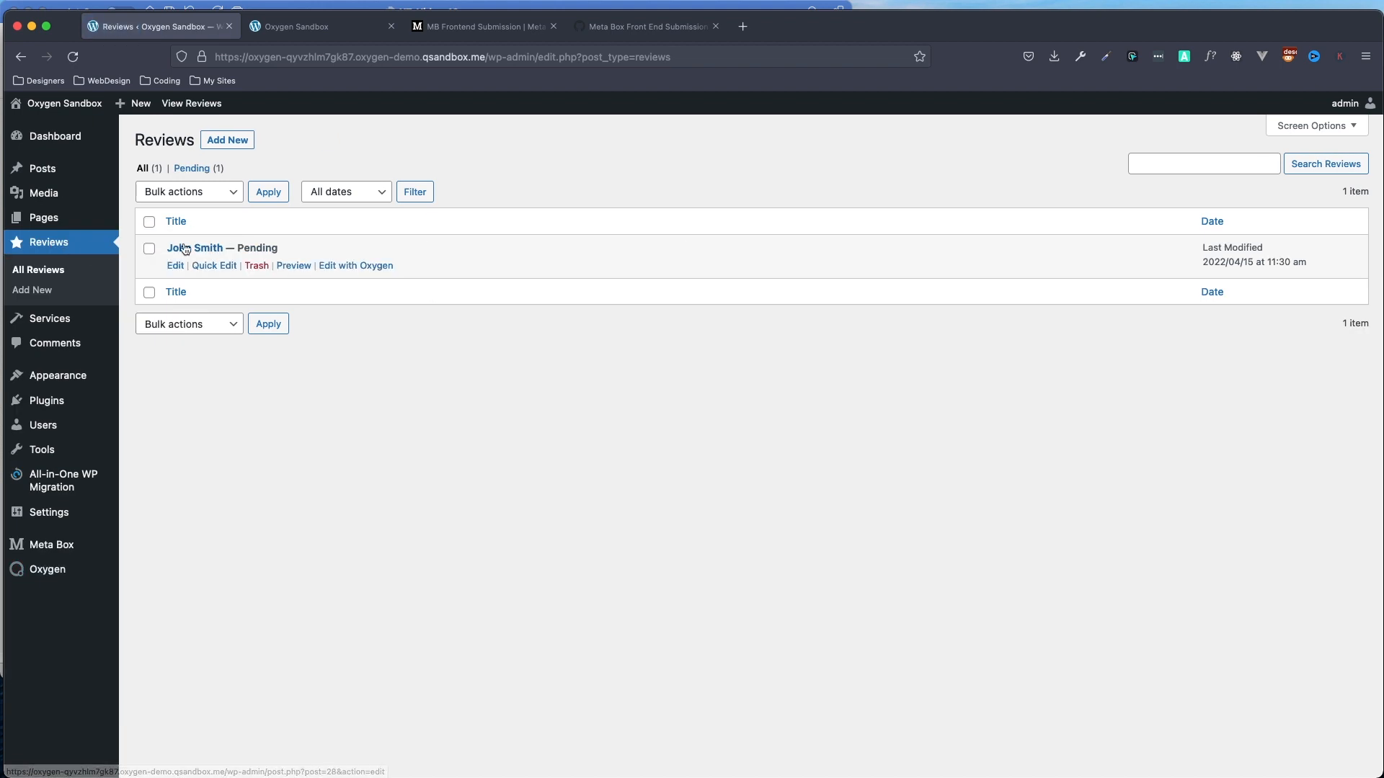
left_click(192, 249)
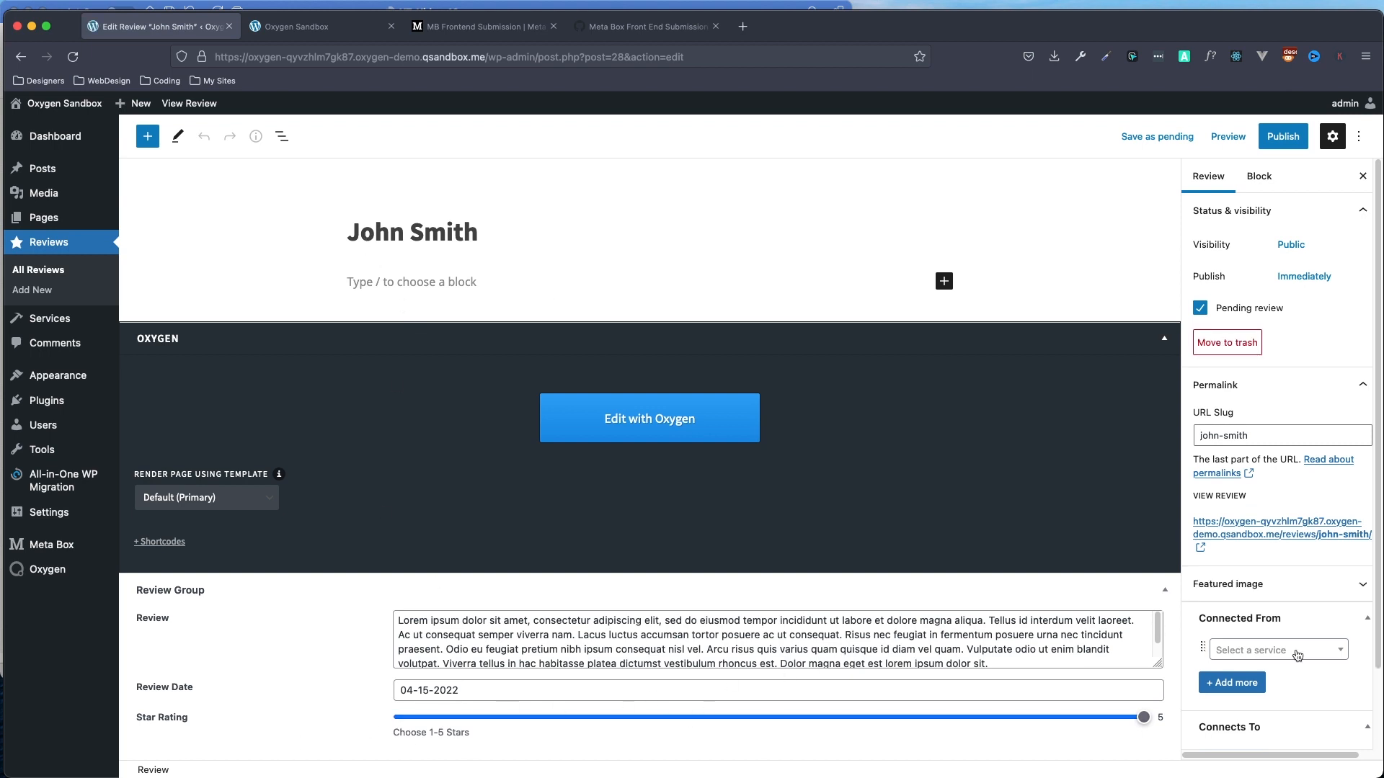
scroll(1297, 654, "down", 2)
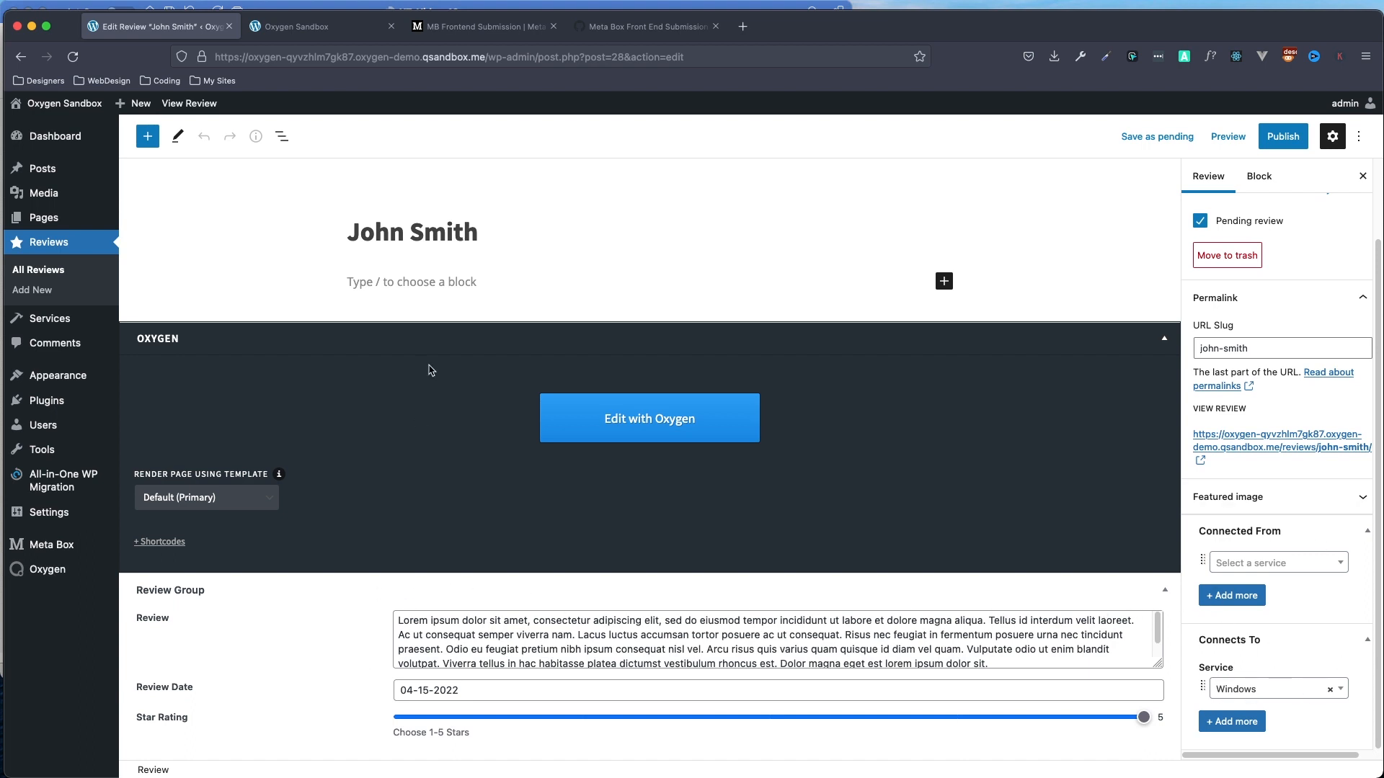
Return to the list of all reviews and move the pending test review to the trash.
left_click(44, 274)
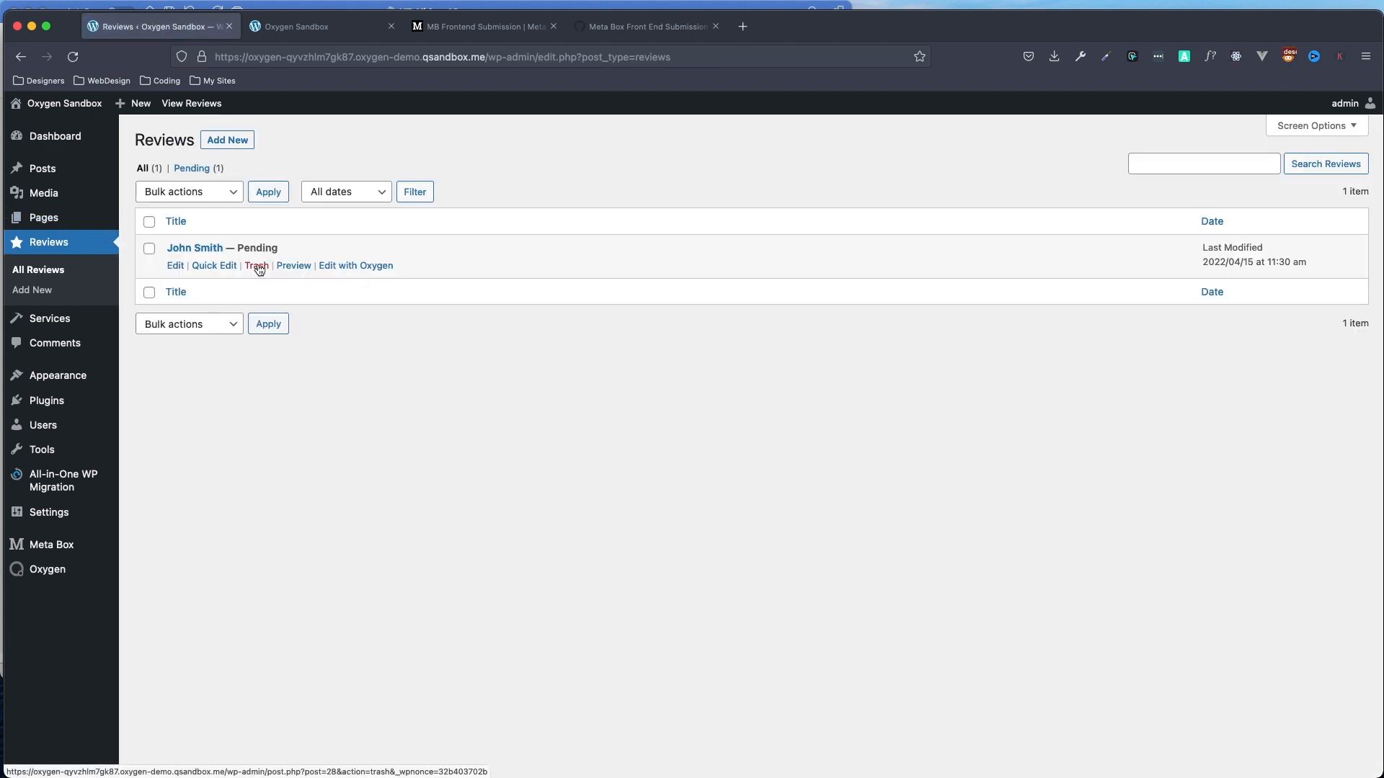
left_click(256, 266)
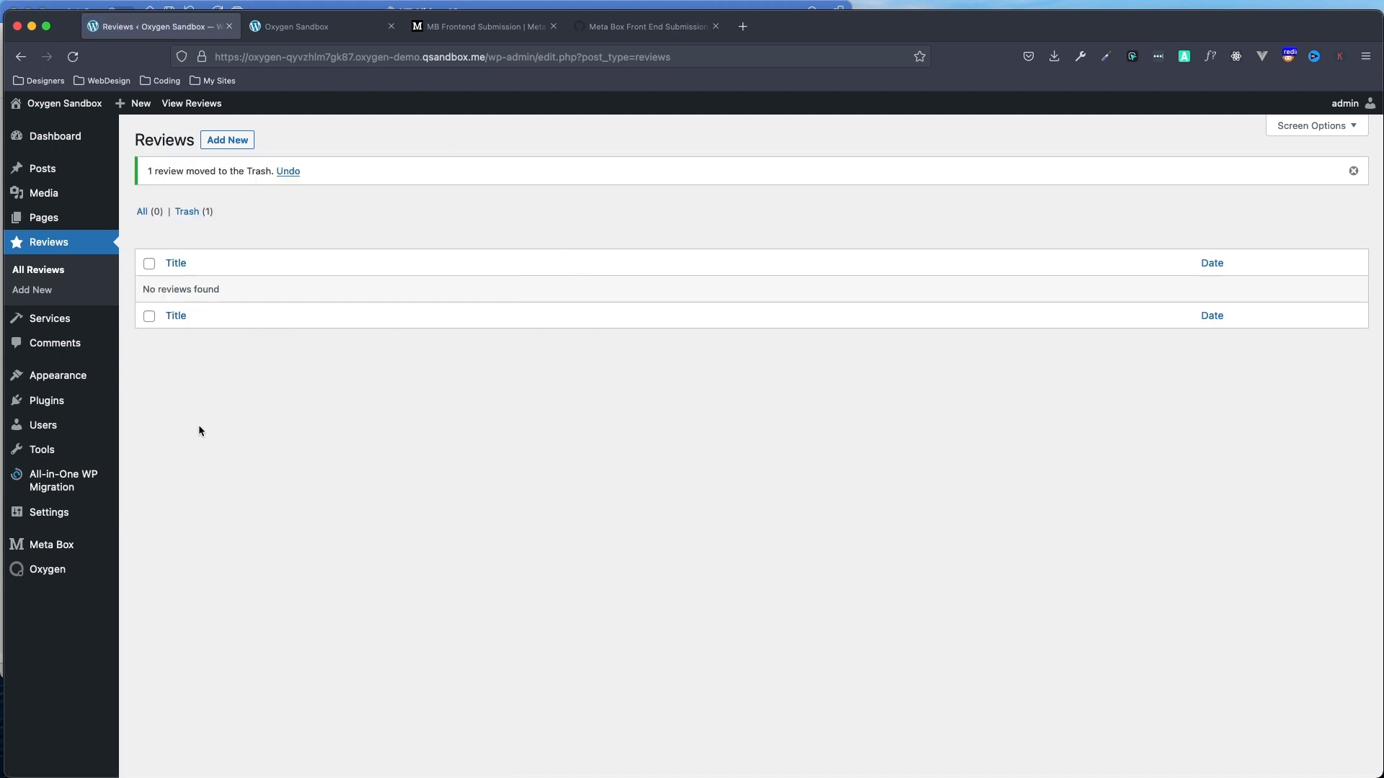
Look over the installed plugins and examine the plural name, singular name and slug of the Meta Box Review post type.
left_click(69, 402)
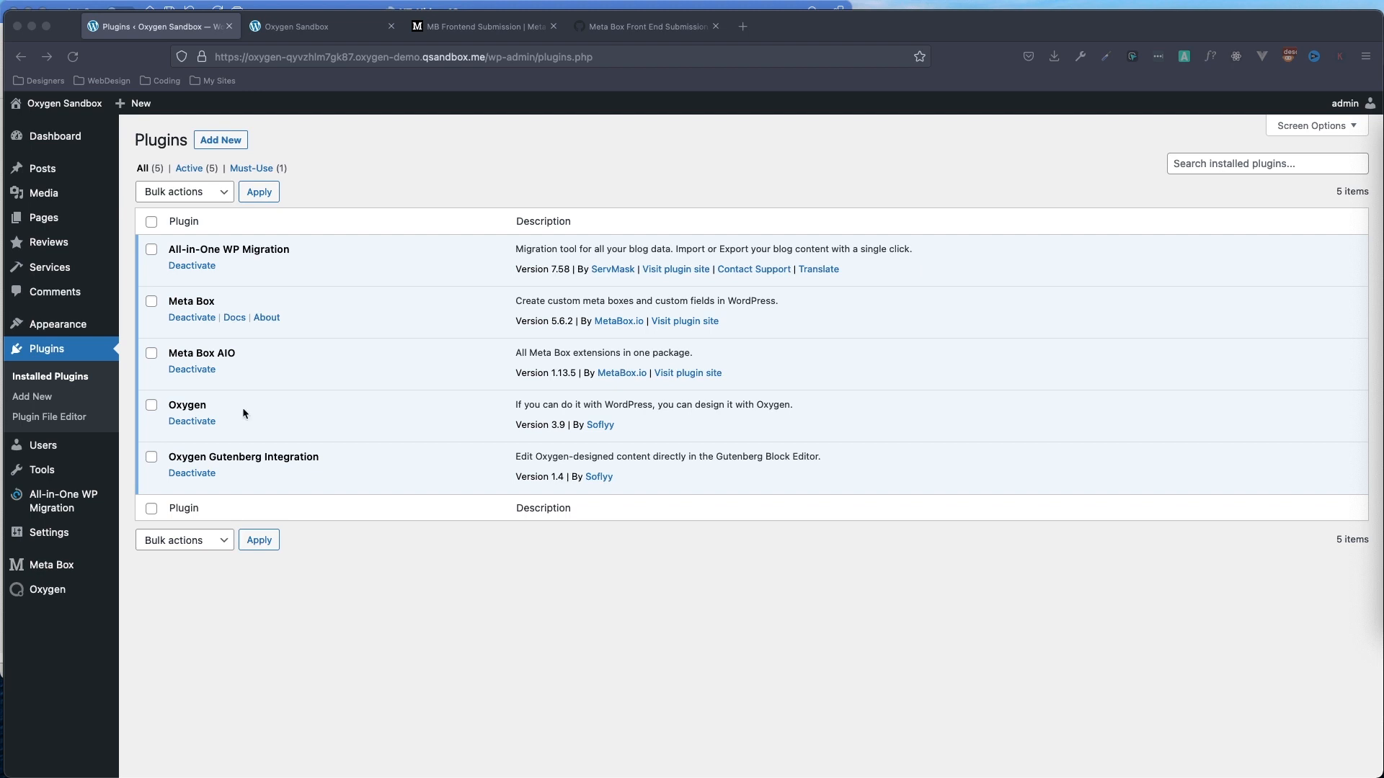
mouse_move(50, 566)
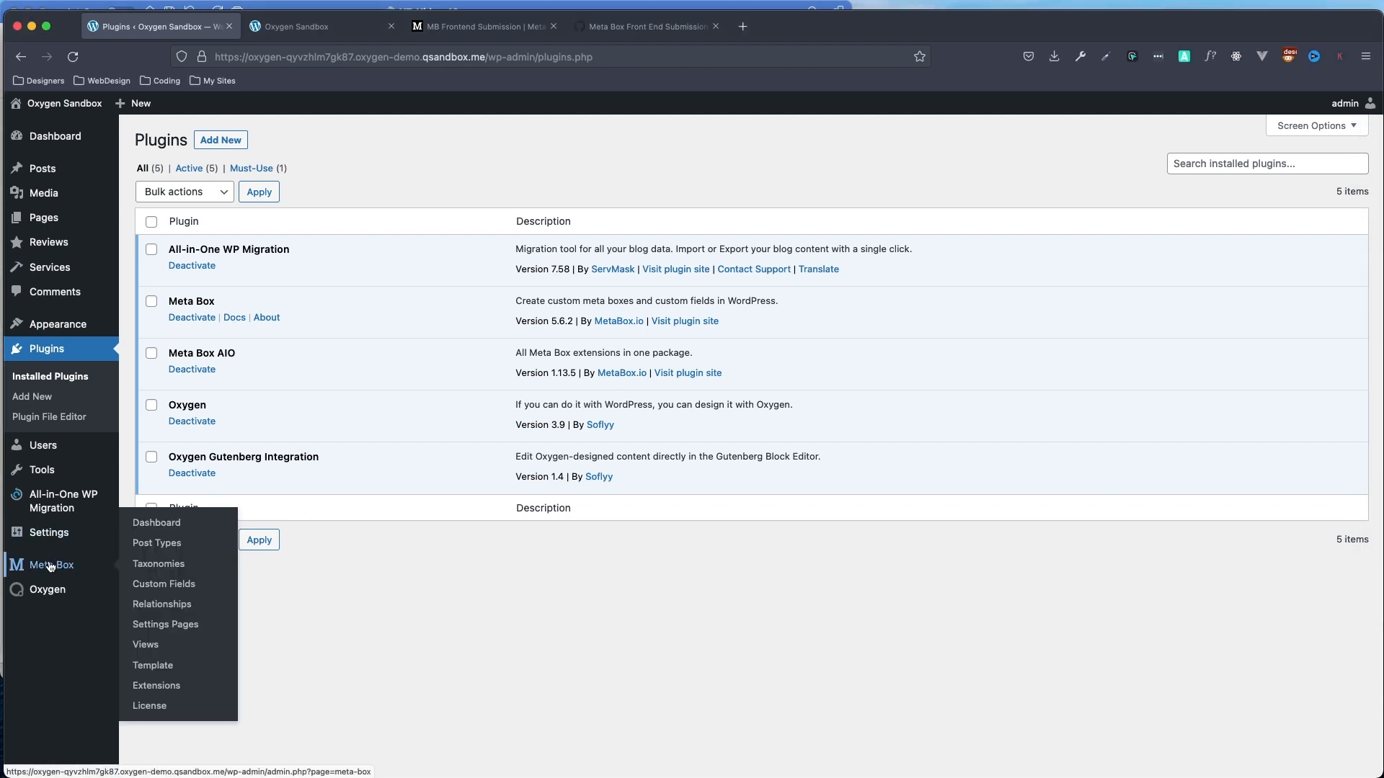
left_click(146, 550)
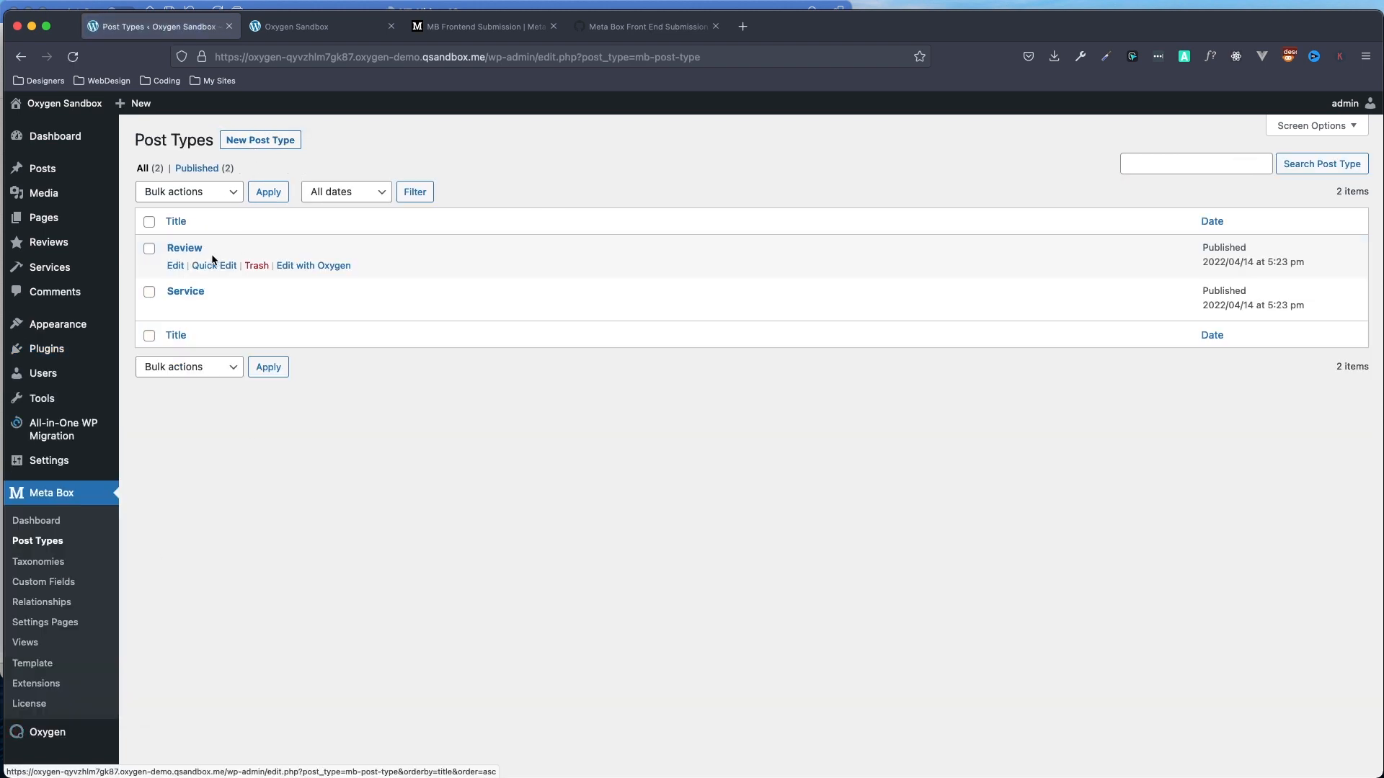
left_click(187, 248)
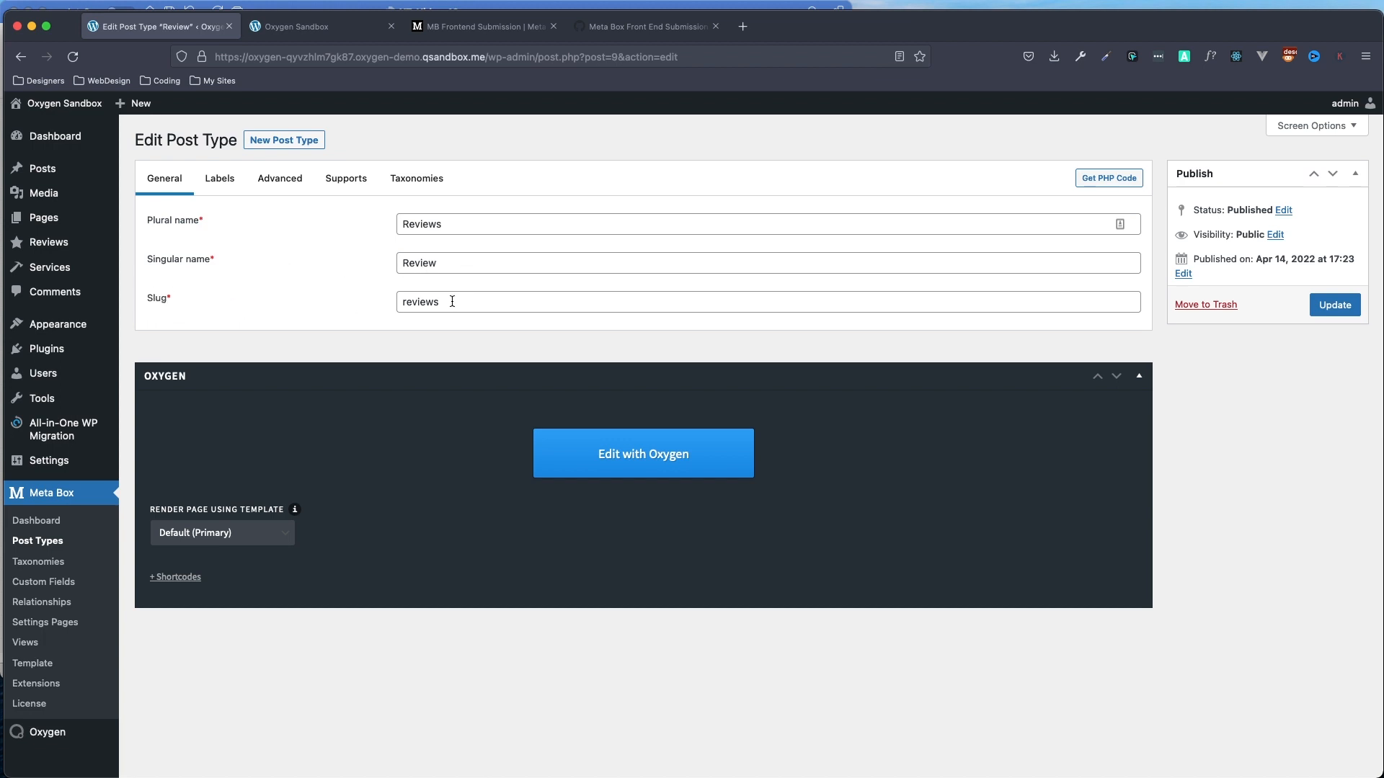
left_click_drag(439, 305, 435, 304)
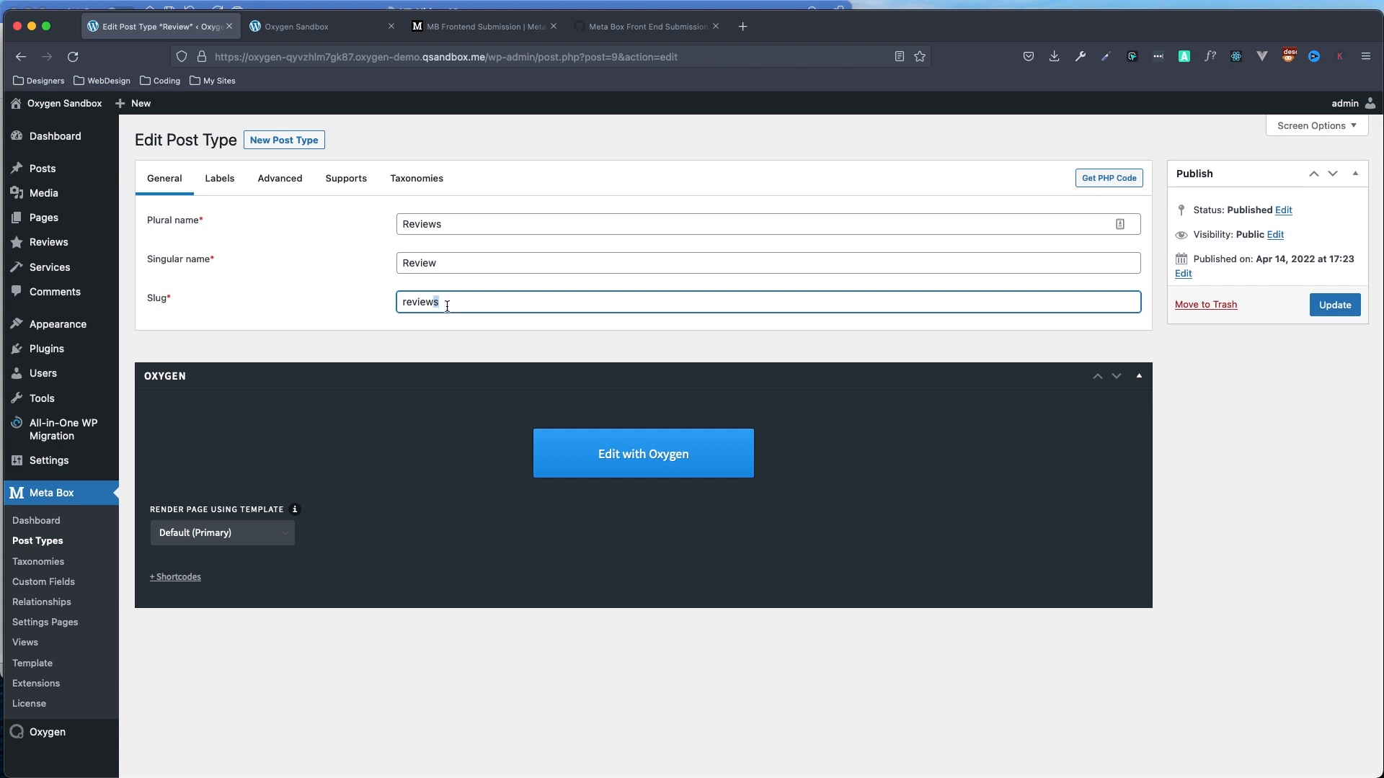
left_click(459, 332)
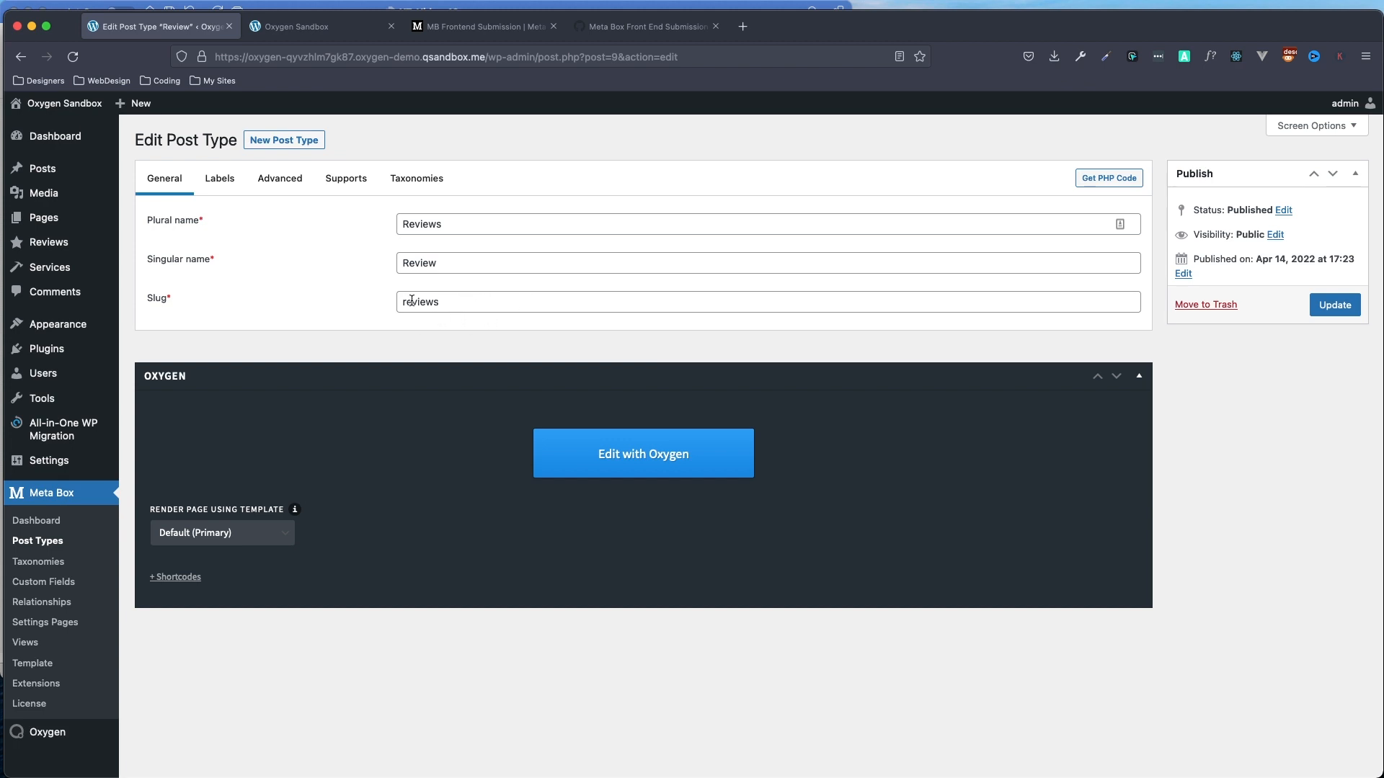
left_click_drag(467, 261, 318, 269)
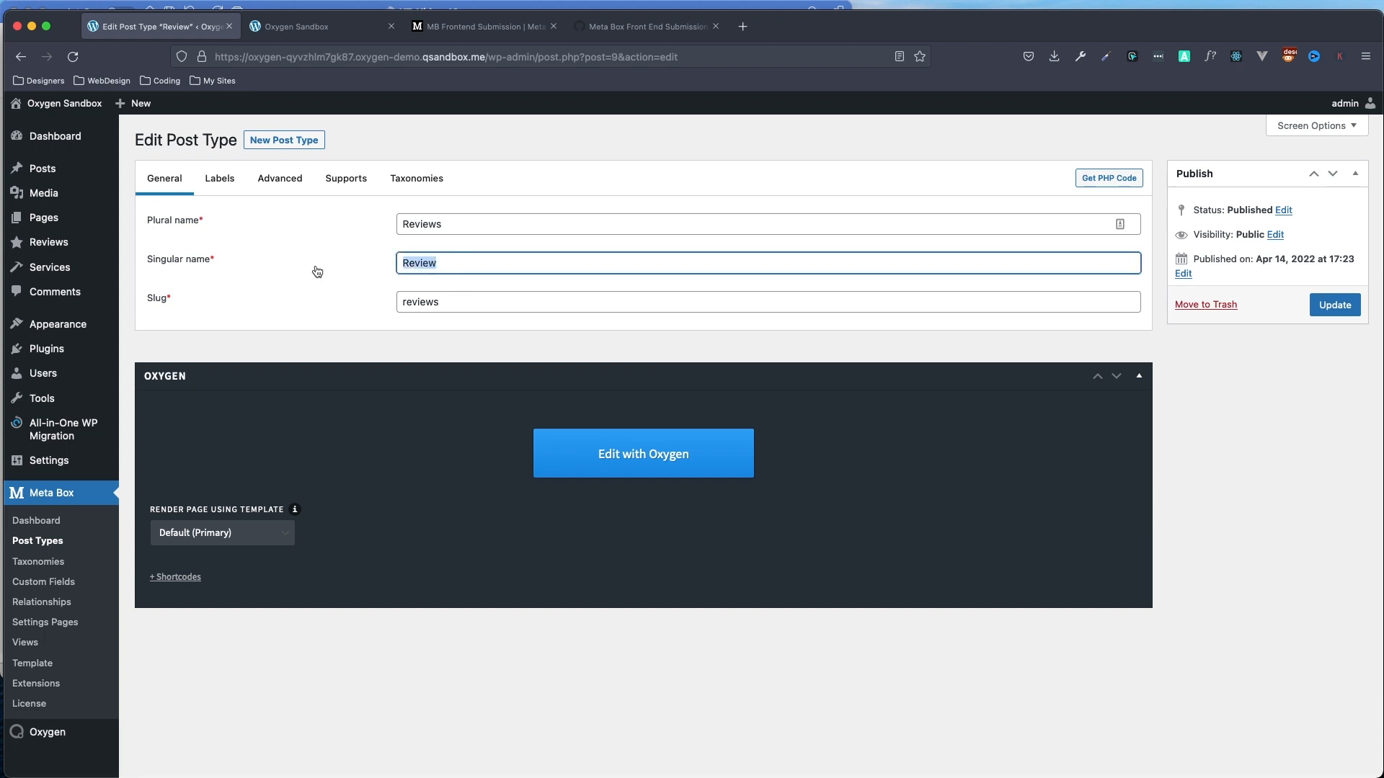
left_click(452, 318)
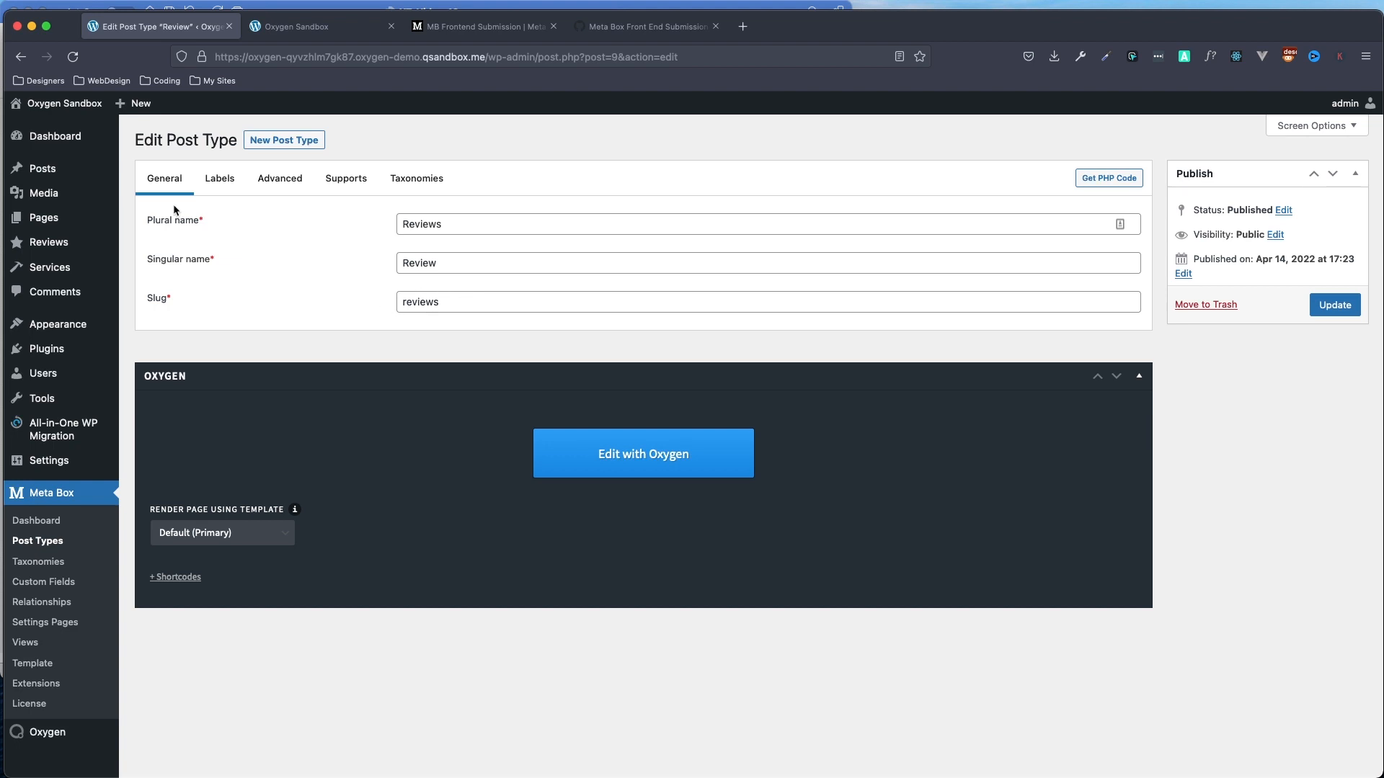
Check the Review post type's advanced settings, including its menu icon, and update the post type.
left_click(264, 186)
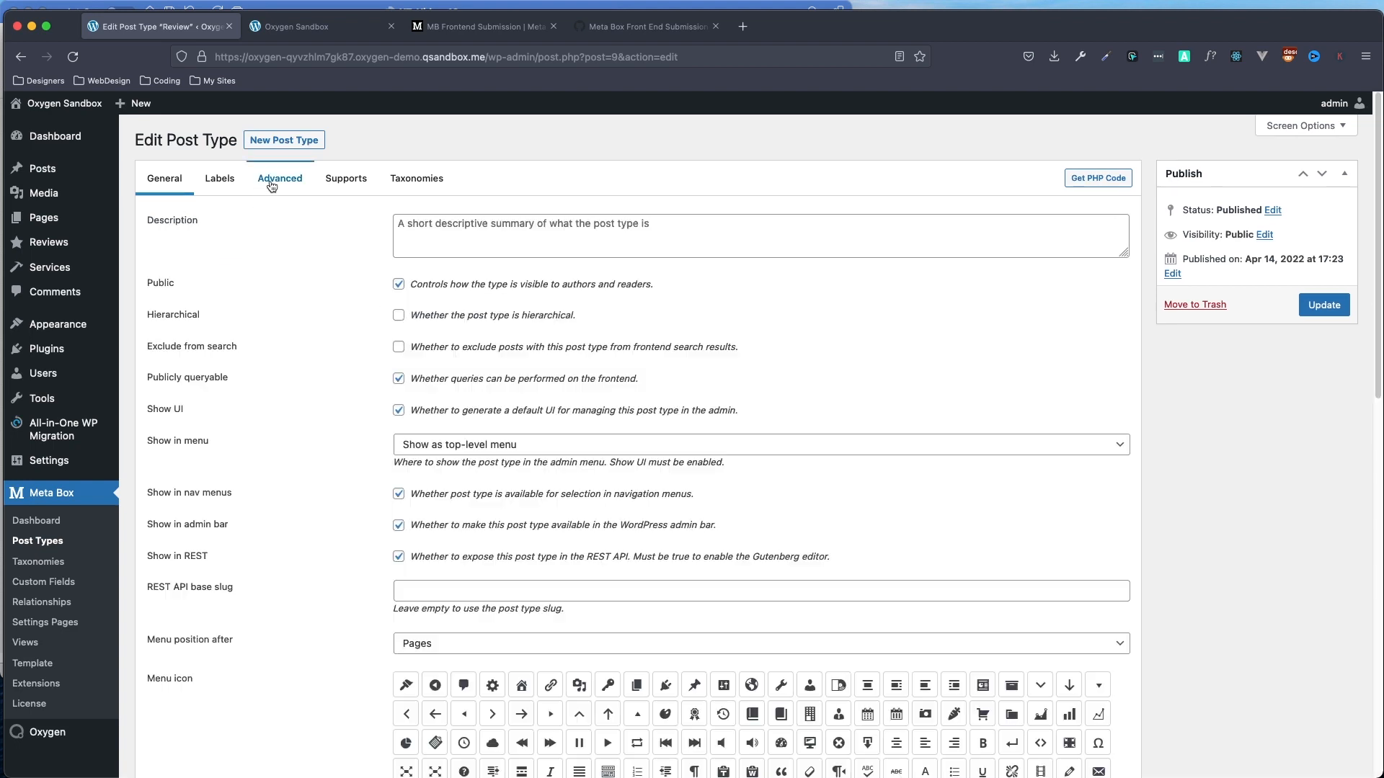
scroll(408, 489, "down", 5)
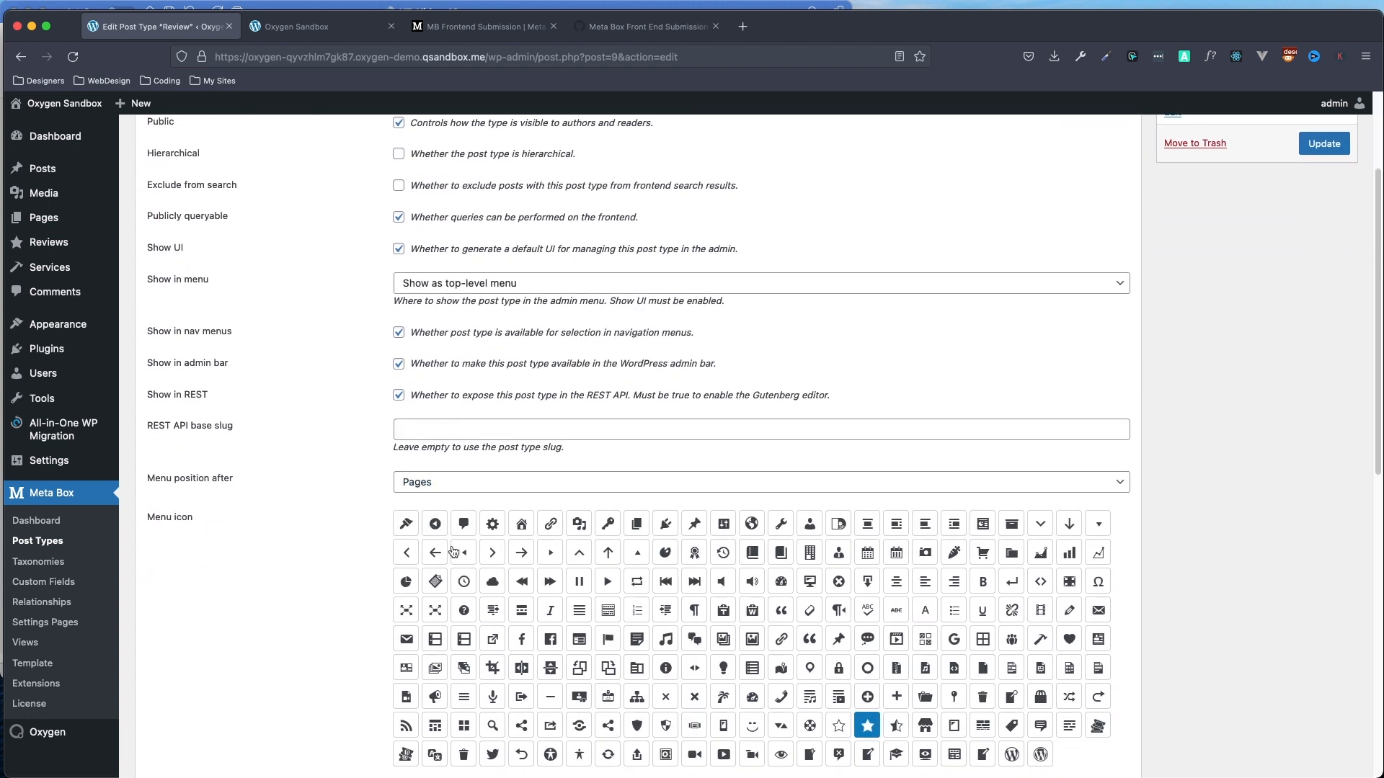
scroll(315, 550, "down", 12)
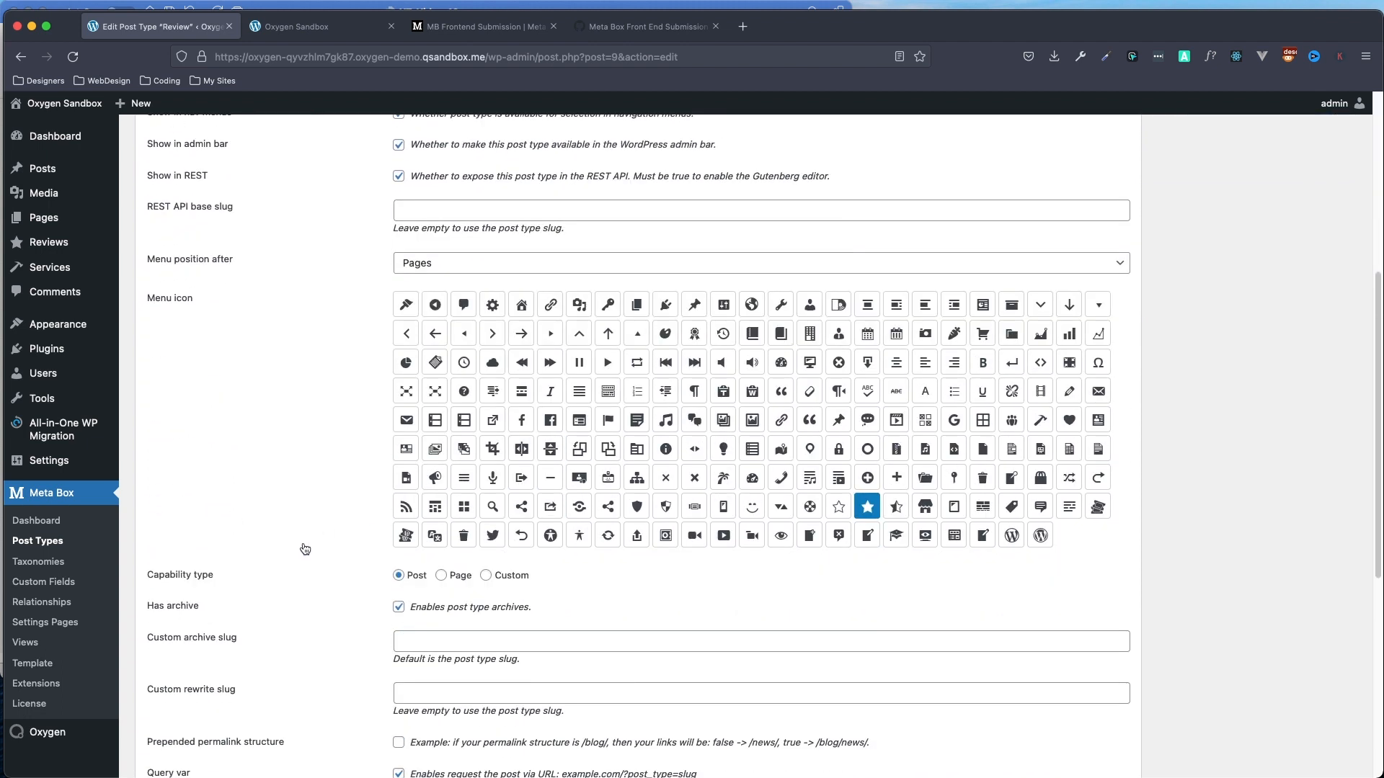
scroll(305, 550, "up", 15)
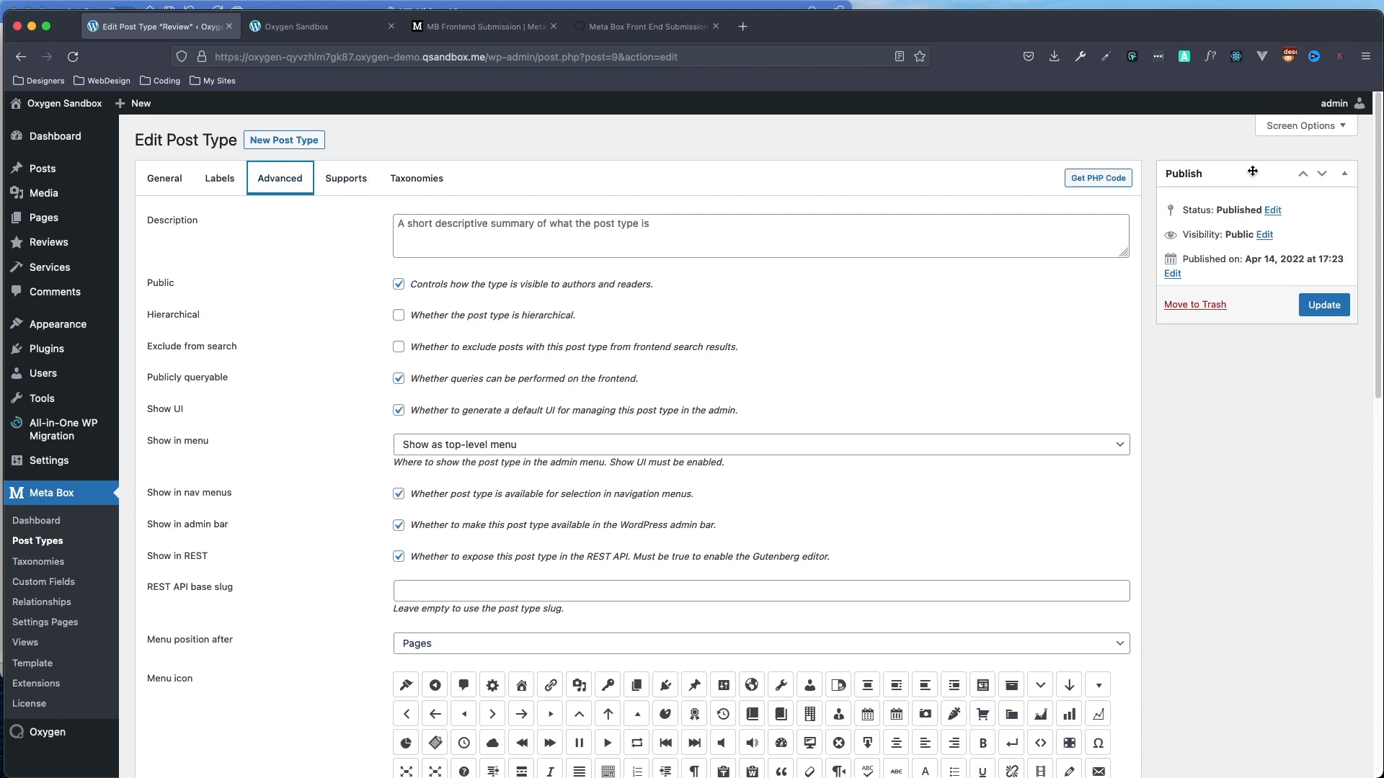
left_click(1323, 305)
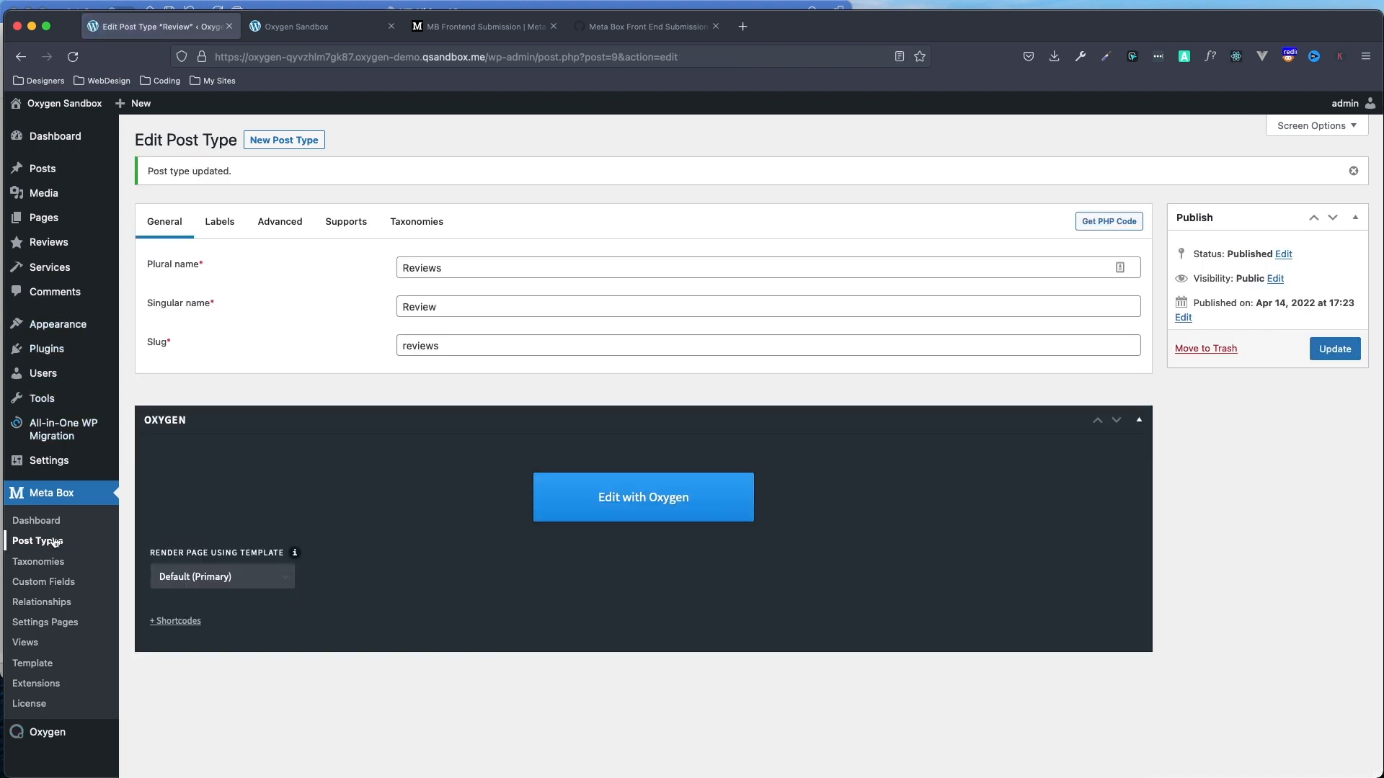
Open the Service post type, check its advanced settings and update it.
left_click(55, 542)
left_click(195, 292)
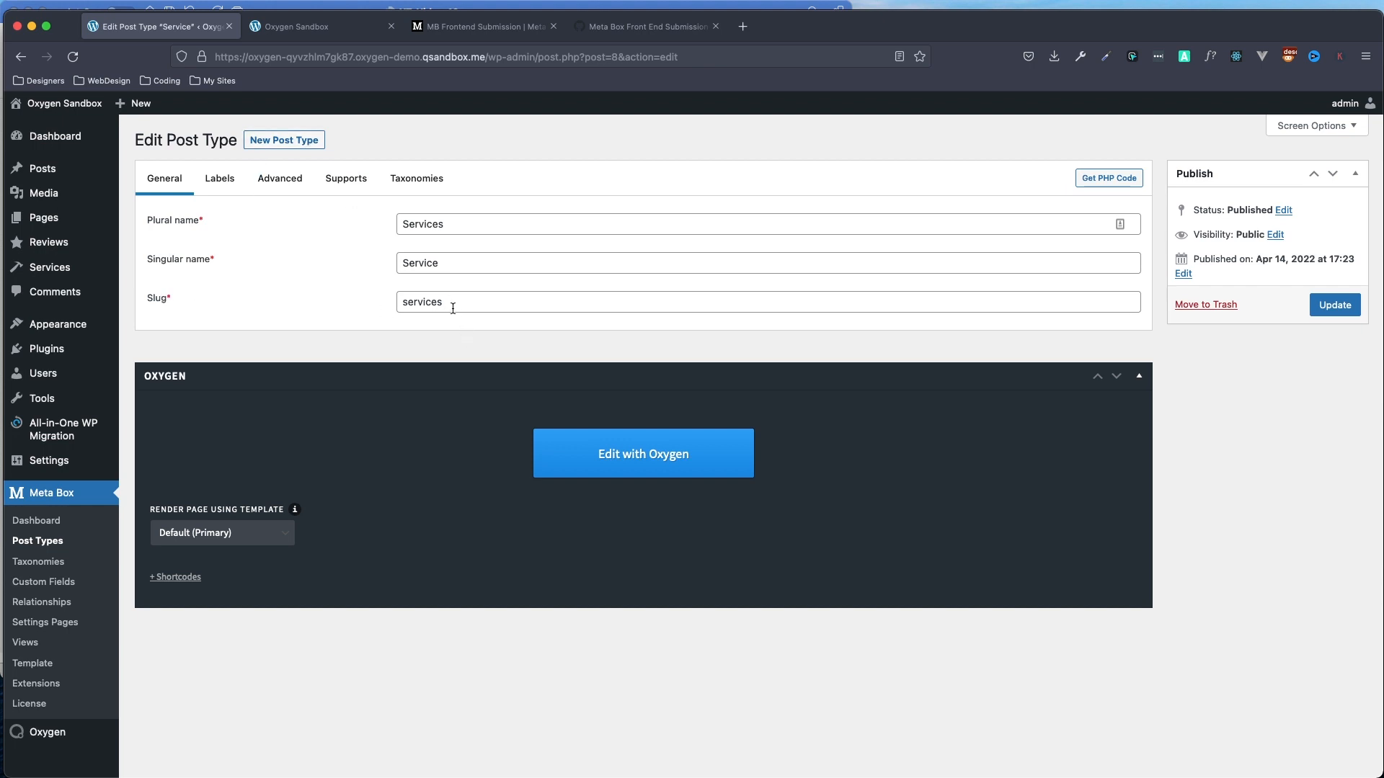
left_click(280, 180)
scroll(320, 529, "down", 5)
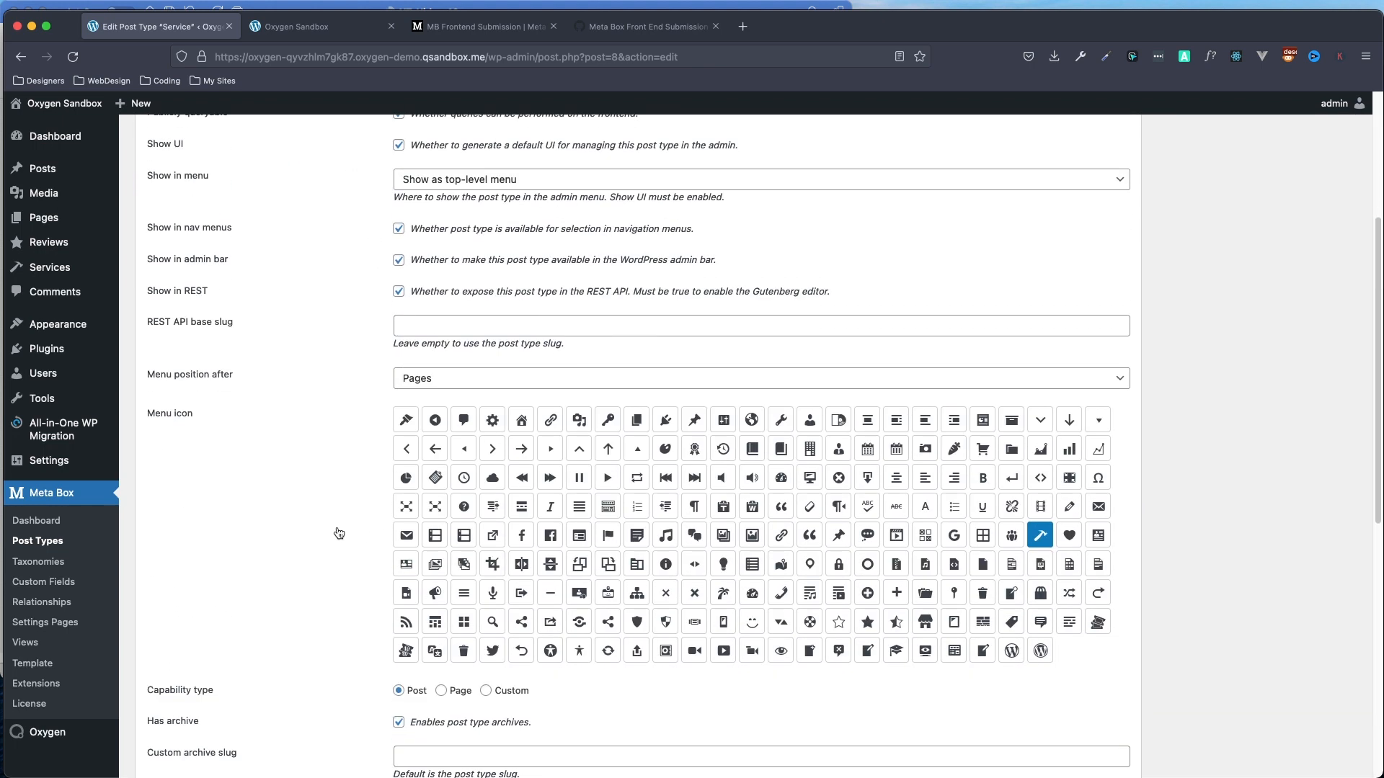
scroll(353, 563, "up", 4)
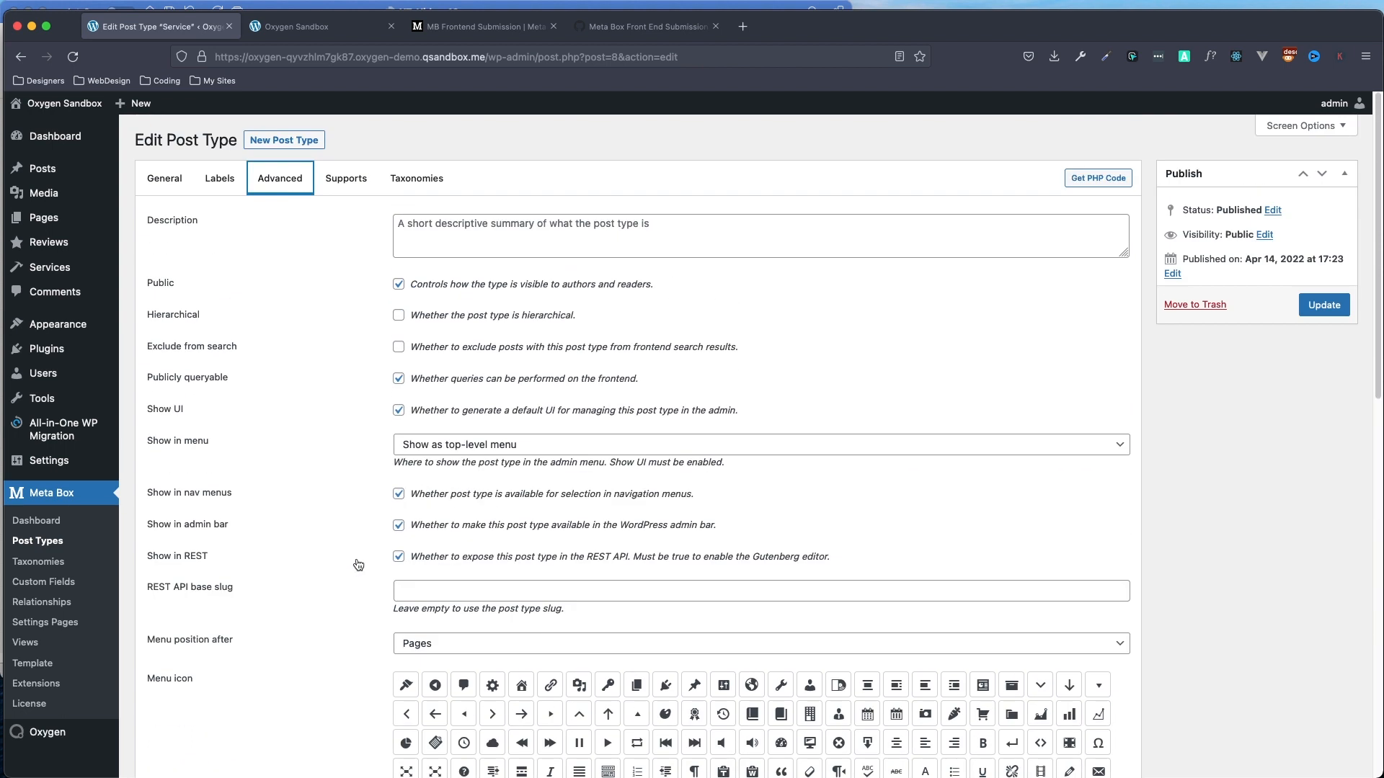
left_click(1324, 307)
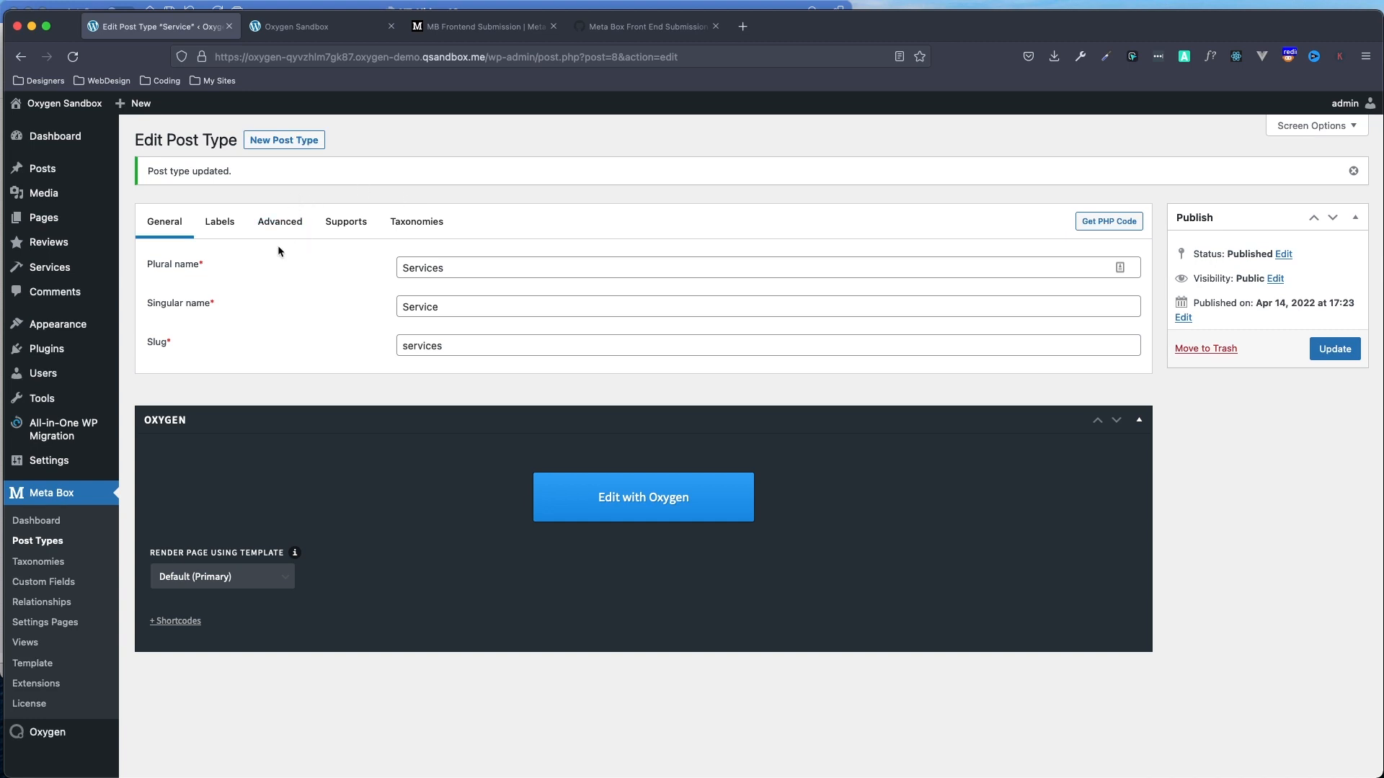
Open the Review Group custom field group and examine its fields and its post type location setting.
left_click(50, 588)
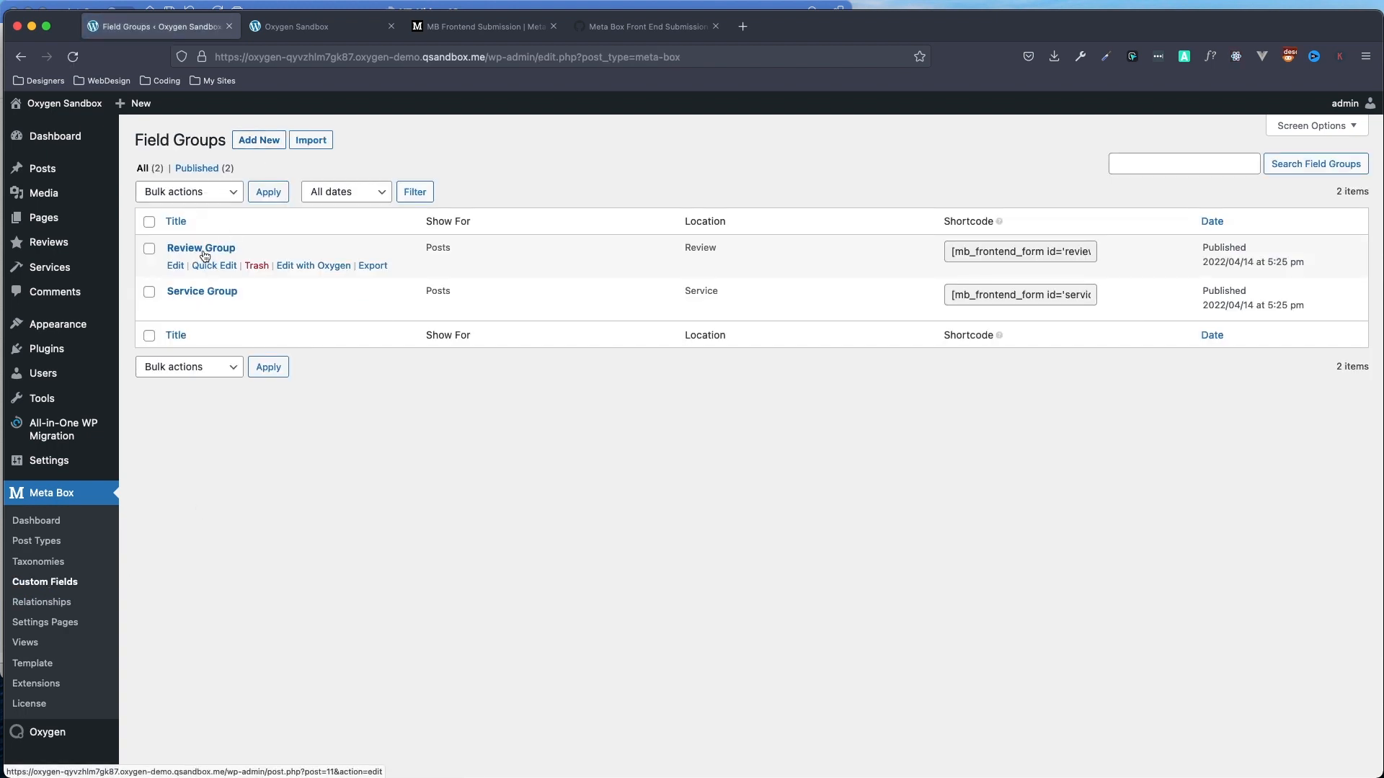
left_click(209, 250)
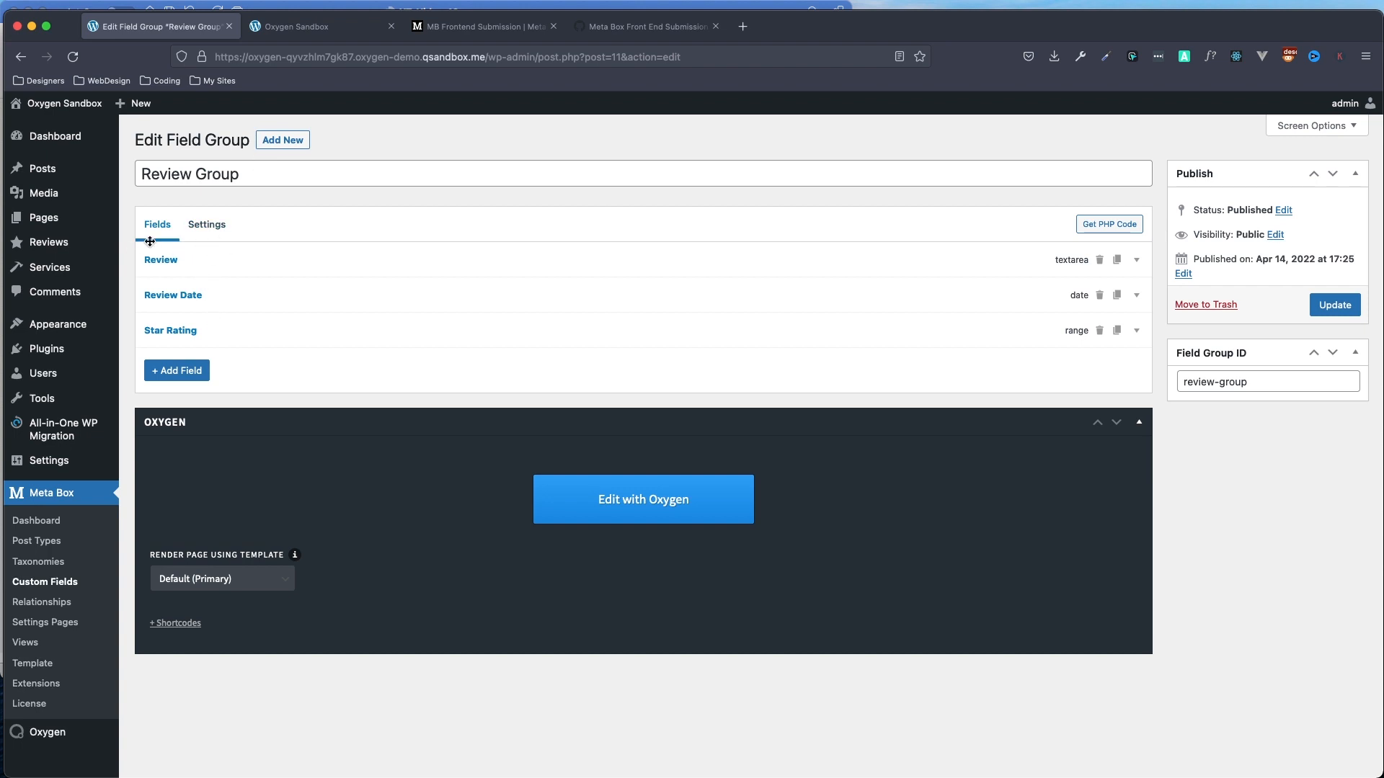
left_click(207, 228)
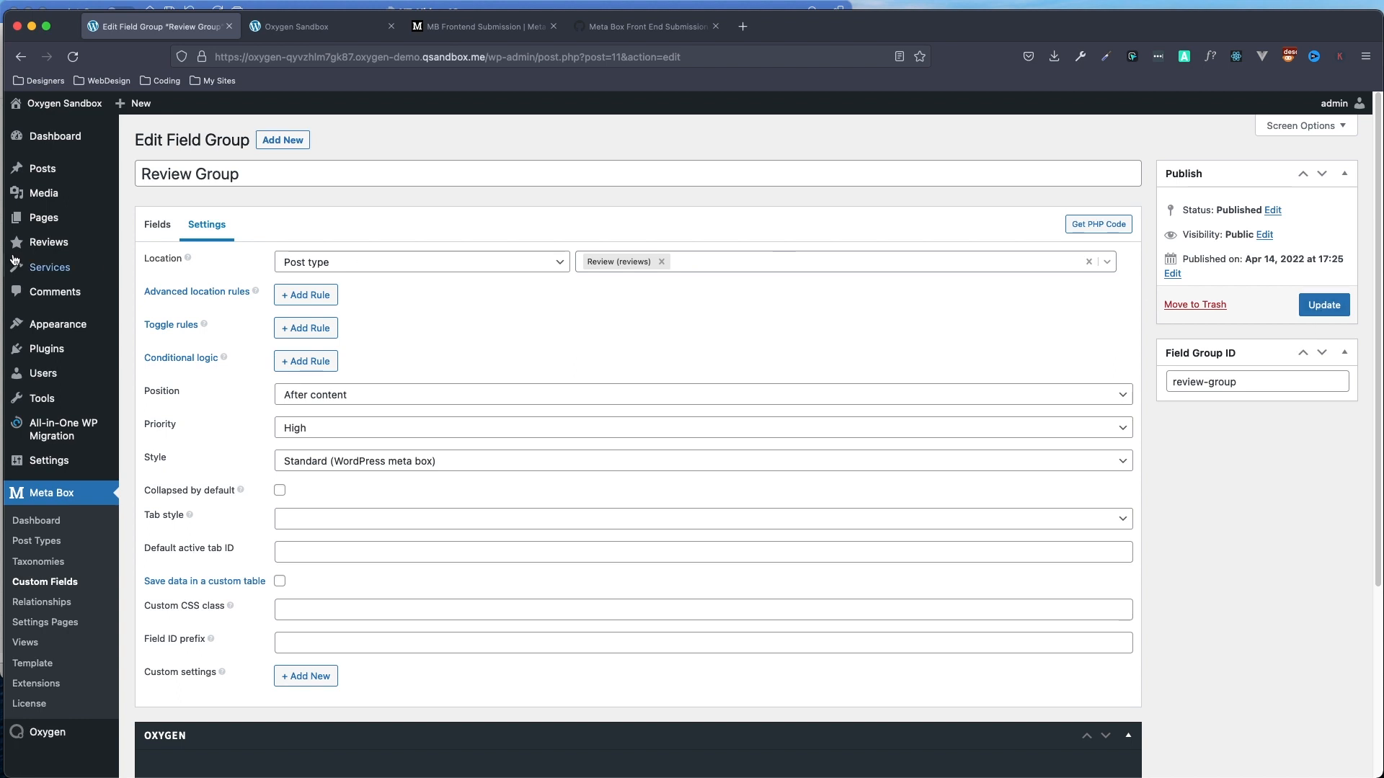
left_click(159, 232)
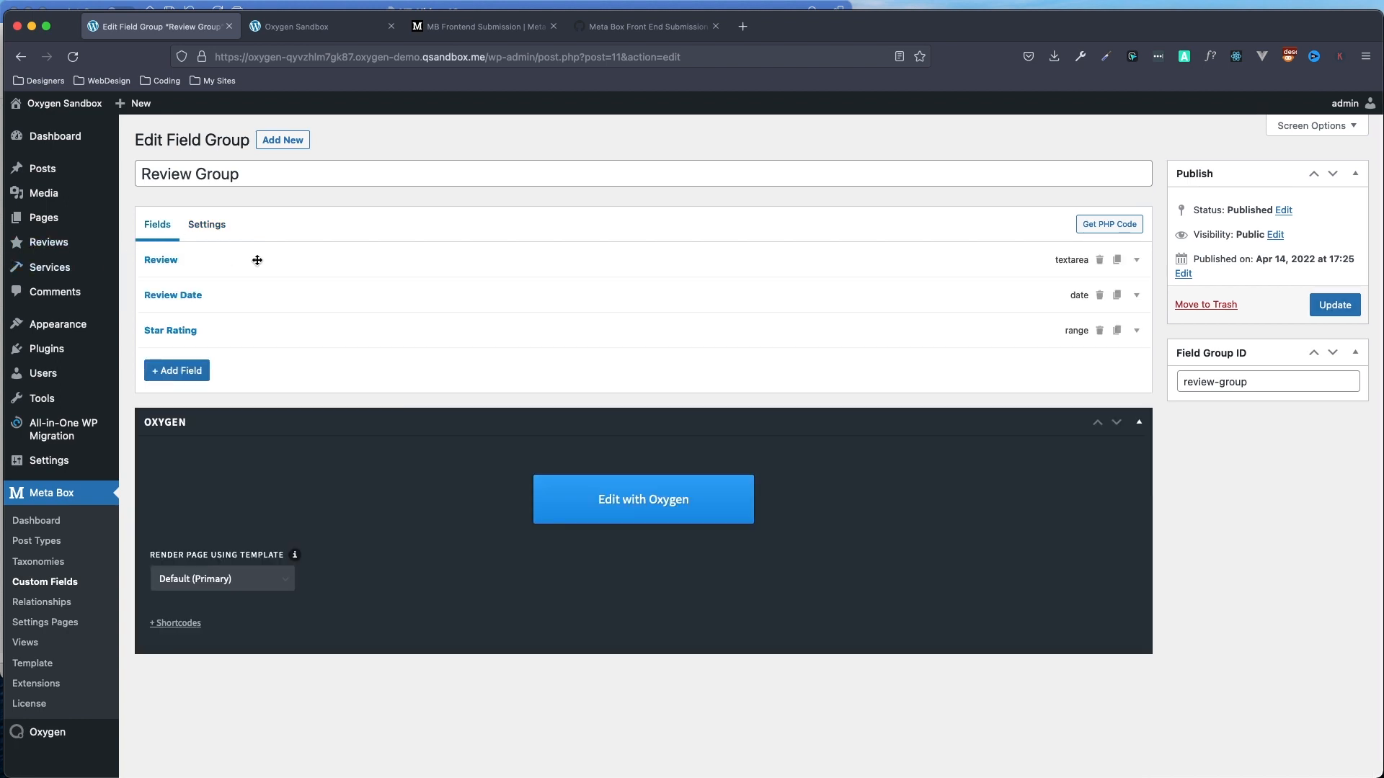
Expand the Review field and examine its general and advanced settings, including its ID and textarea type.
left_click(975, 273)
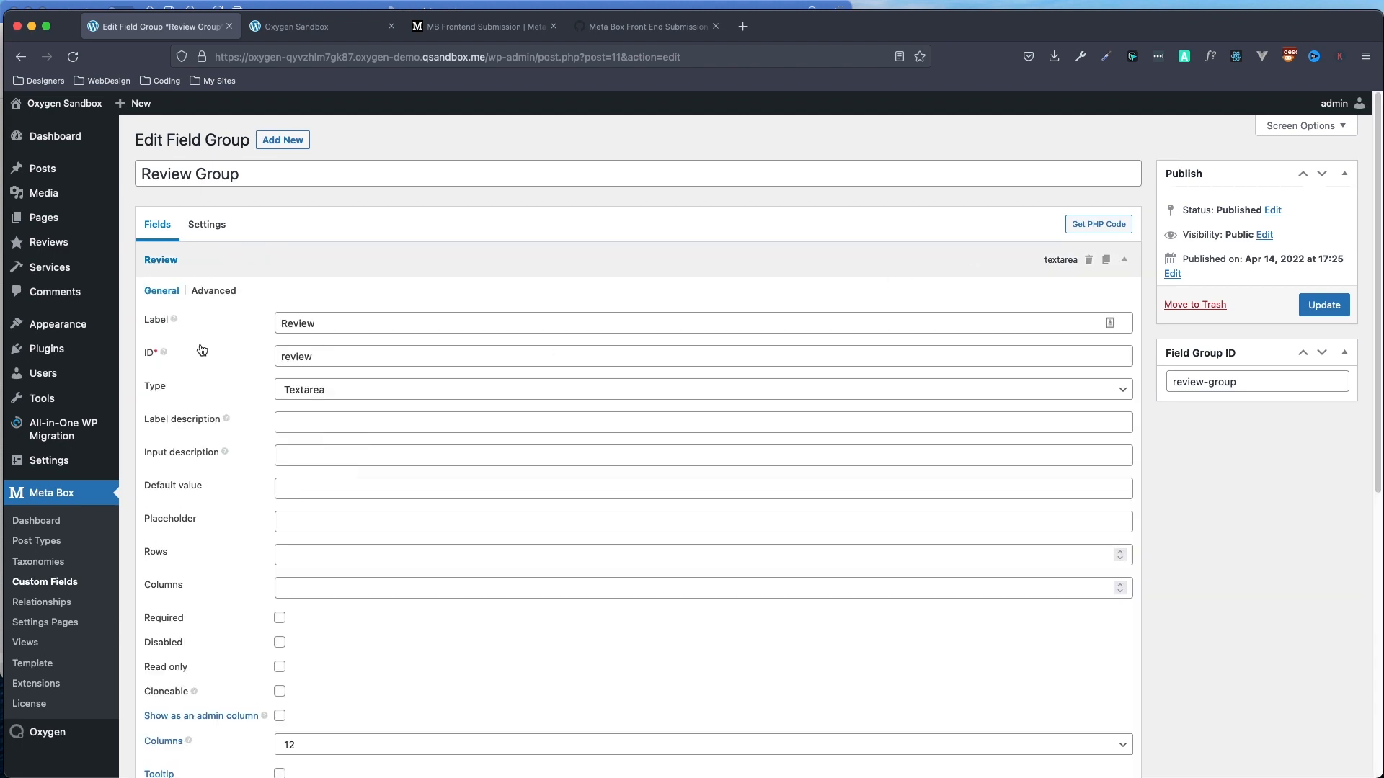
scroll(227, 320, "down", 2)
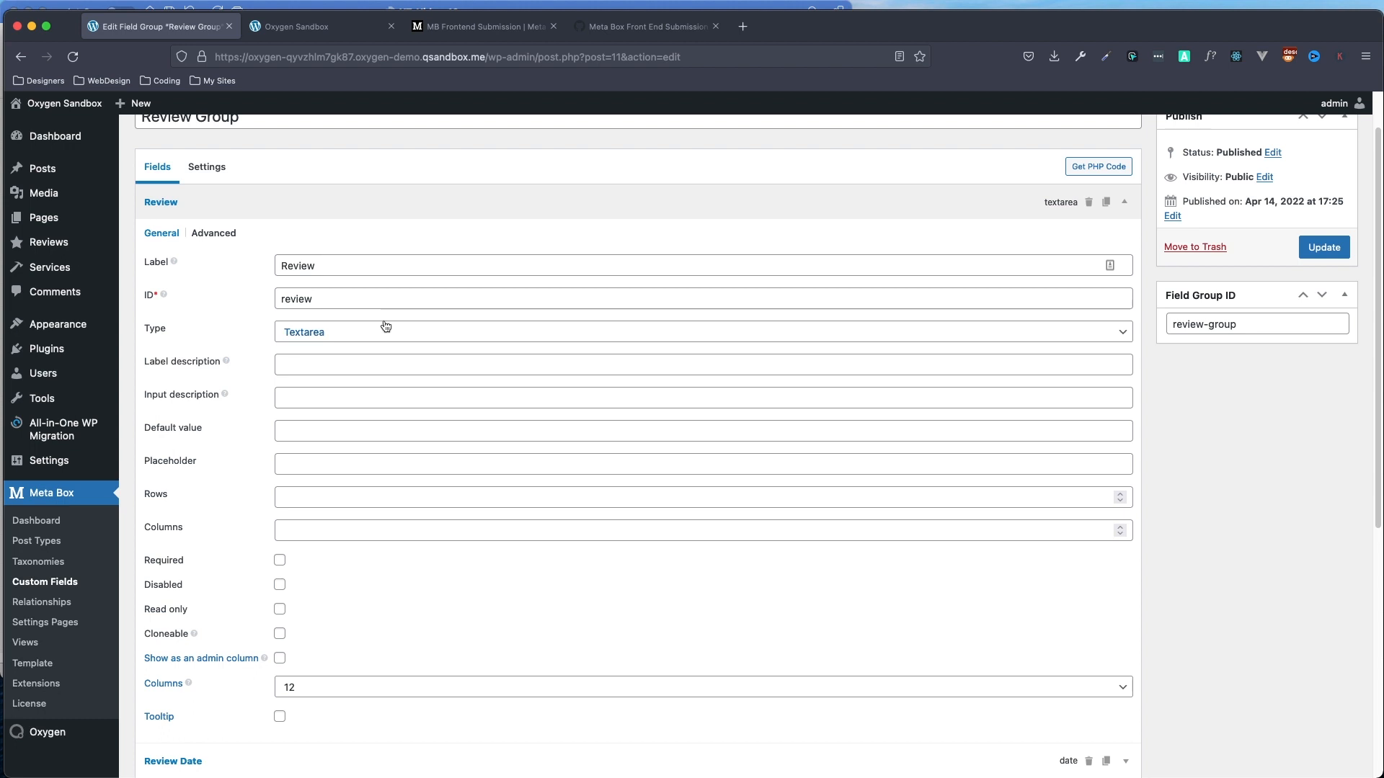
left_click(218, 238)
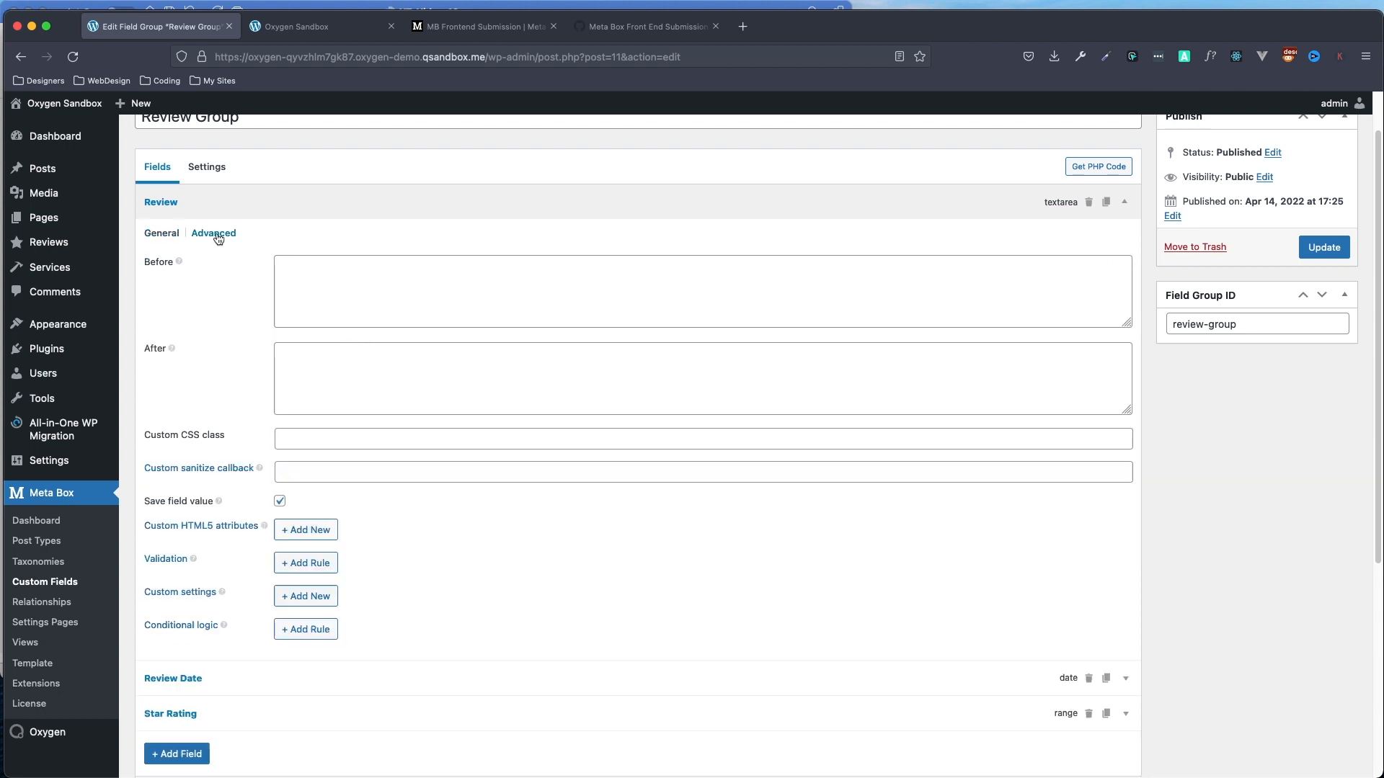
left_click(164, 237)
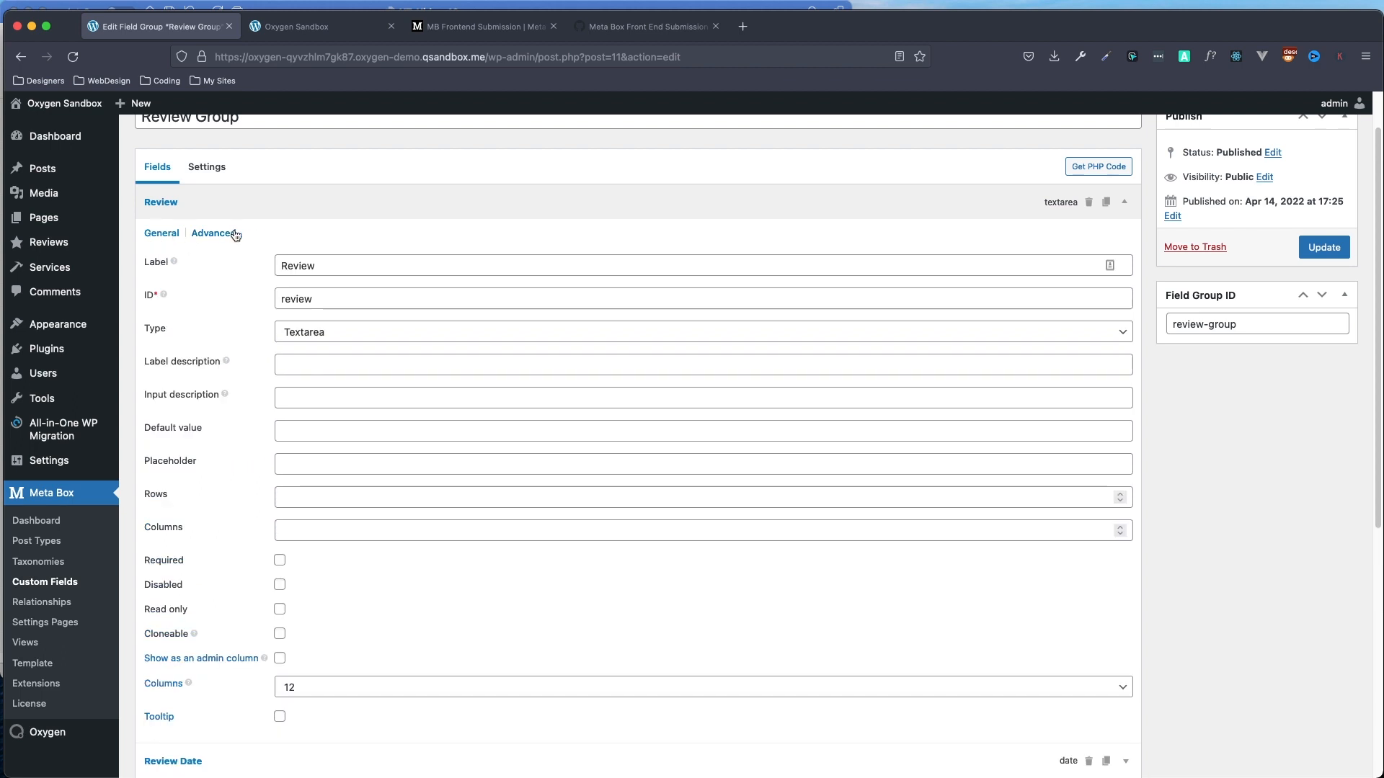
scroll(260, 347, "down", 1)
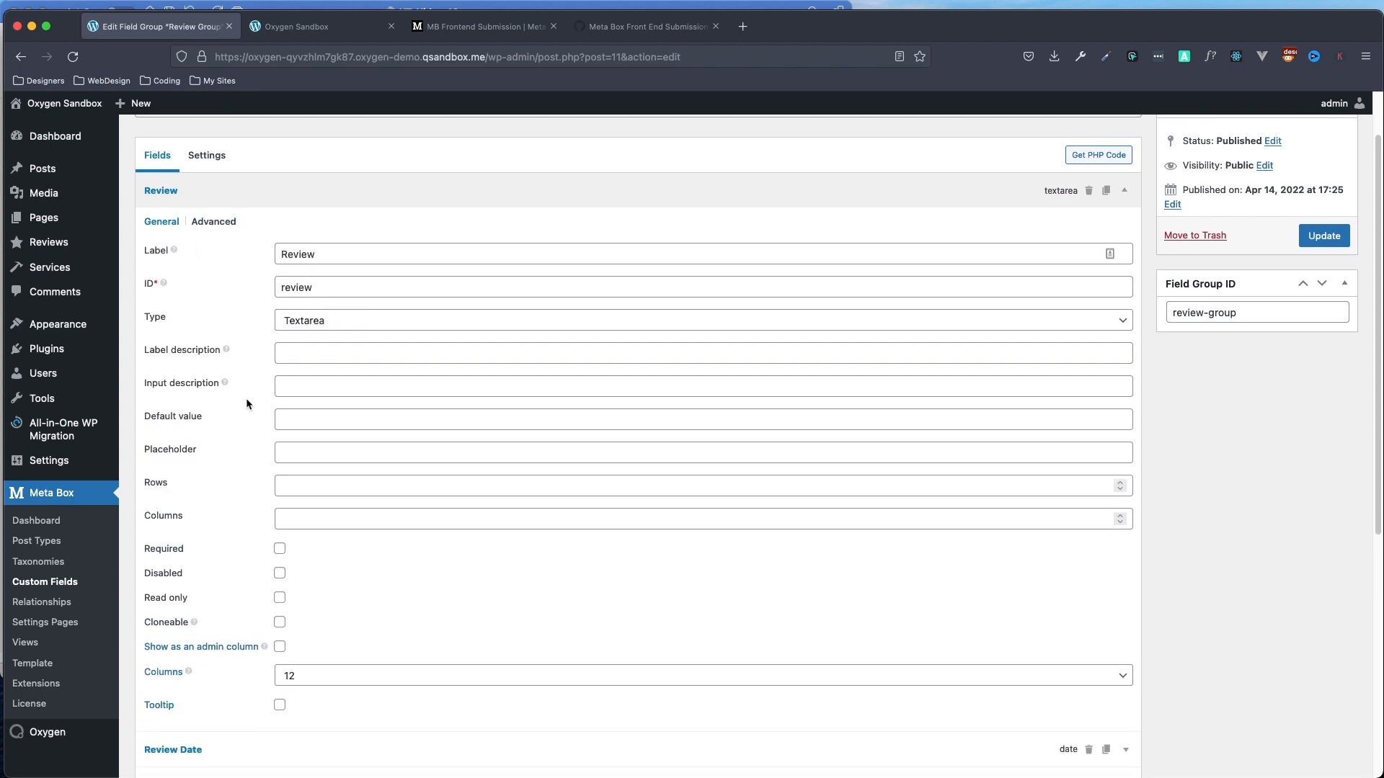
Expand the Review Date field and examine its date picker type, save format and date picker options.
scroll(243, 403, "down", 5)
left_click(237, 443)
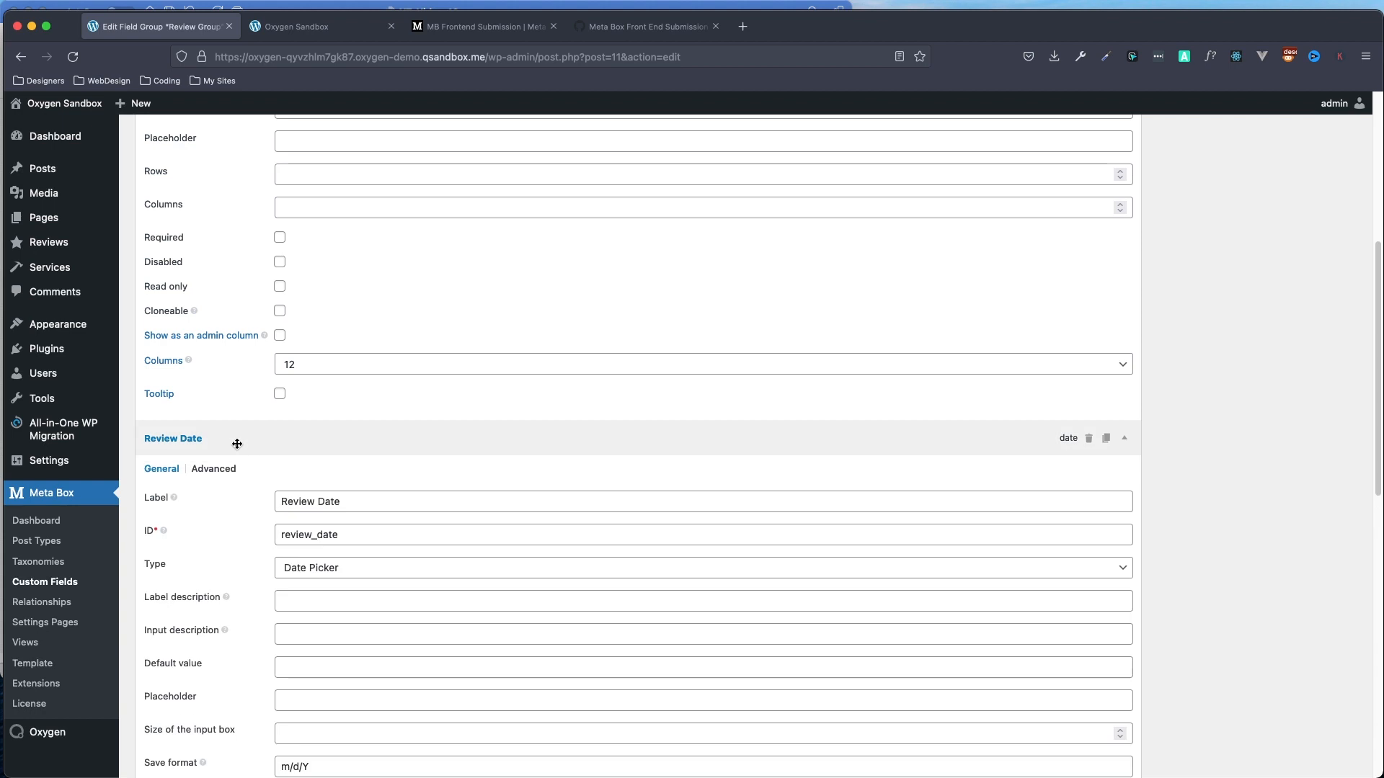
scroll(240, 473, "down", 3)
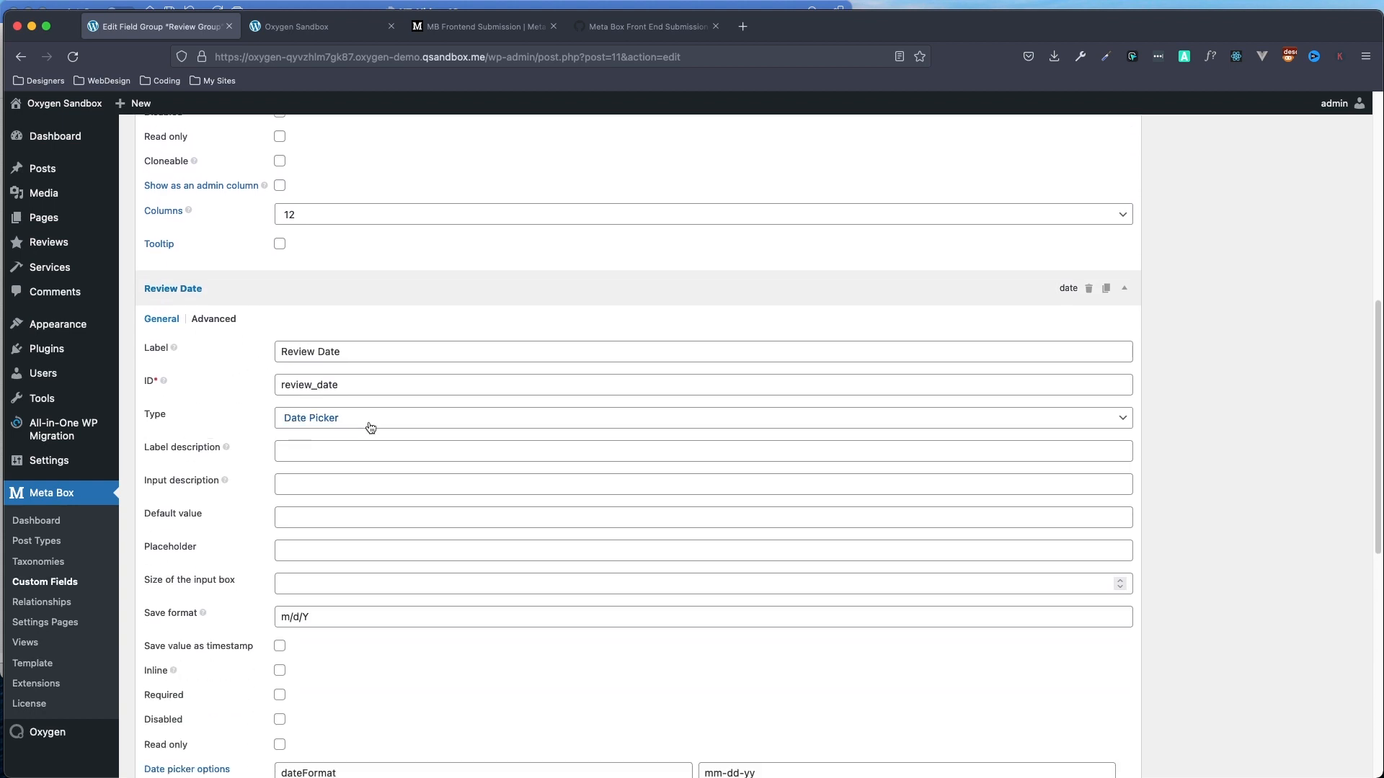
scroll(290, 475, "down", 2)
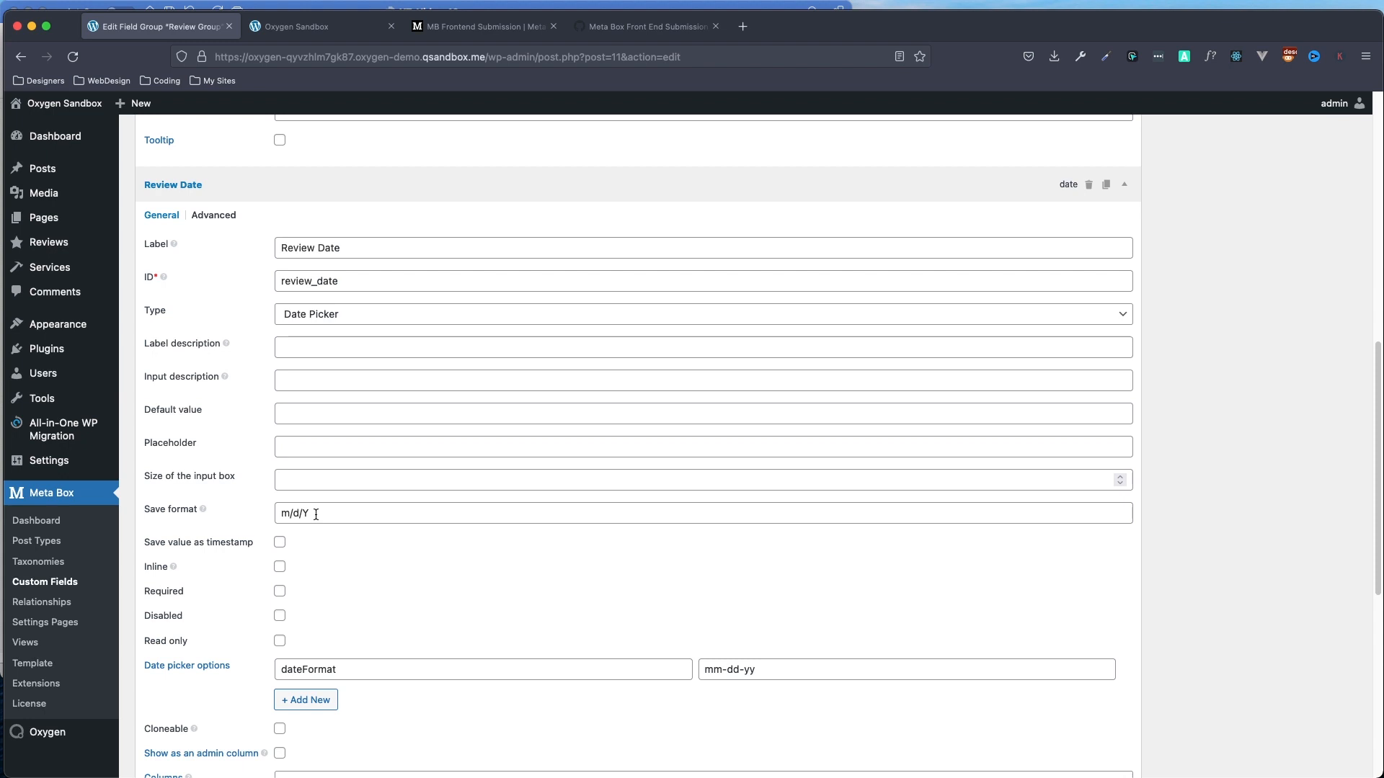
scroll(314, 513, "down", 3)
scroll(301, 514, "down", 1)
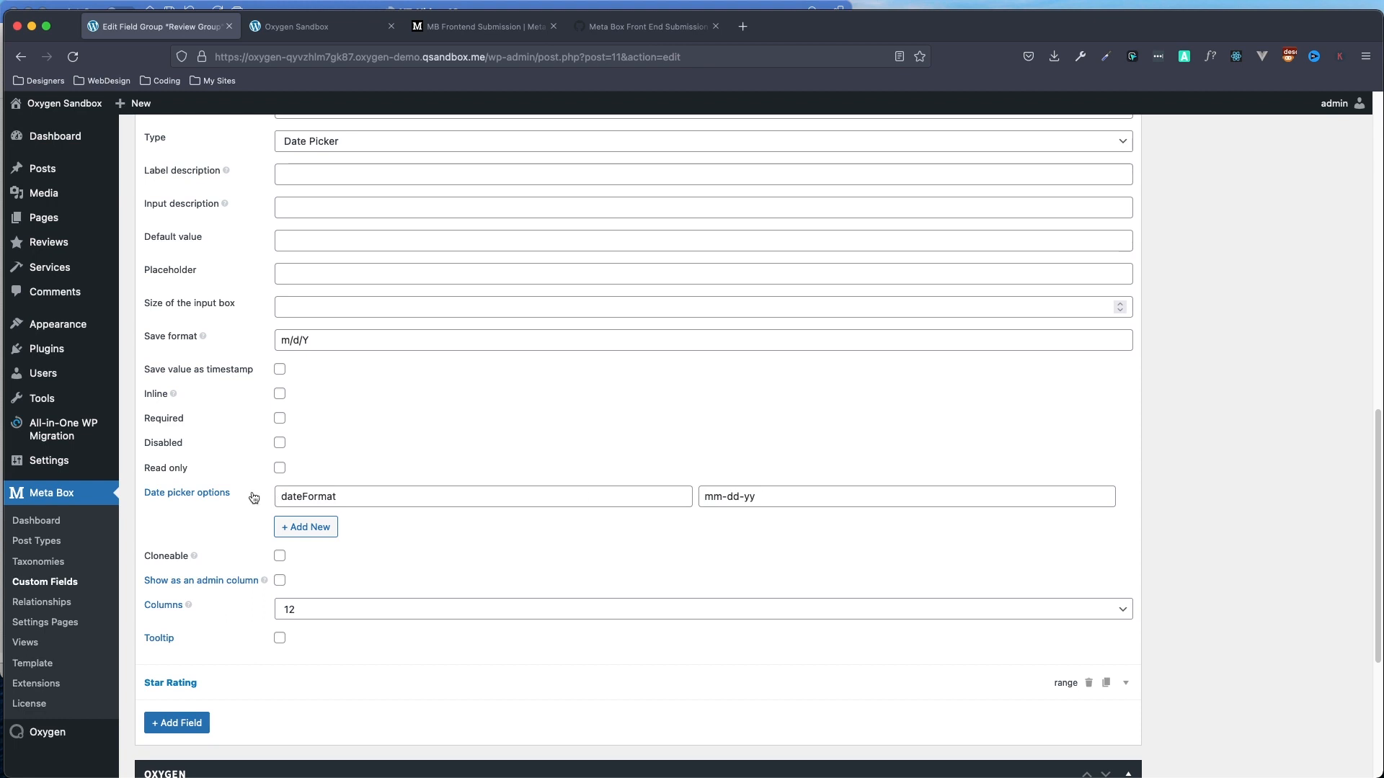
Expand the Star Rating field and examine its range type, input description, default, minimum and maximum values, step and advanced settings.
left_click(250, 699)
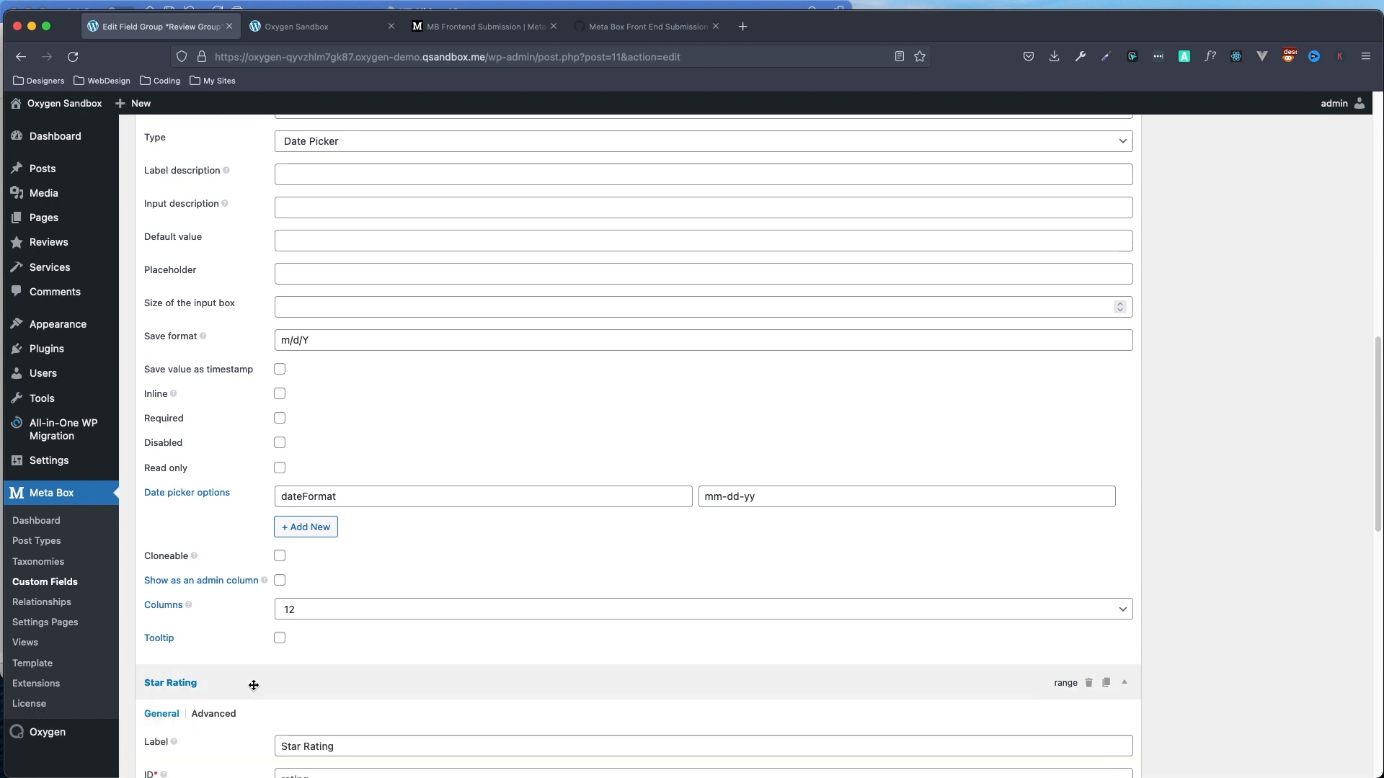
scroll(257, 664, "down", 5)
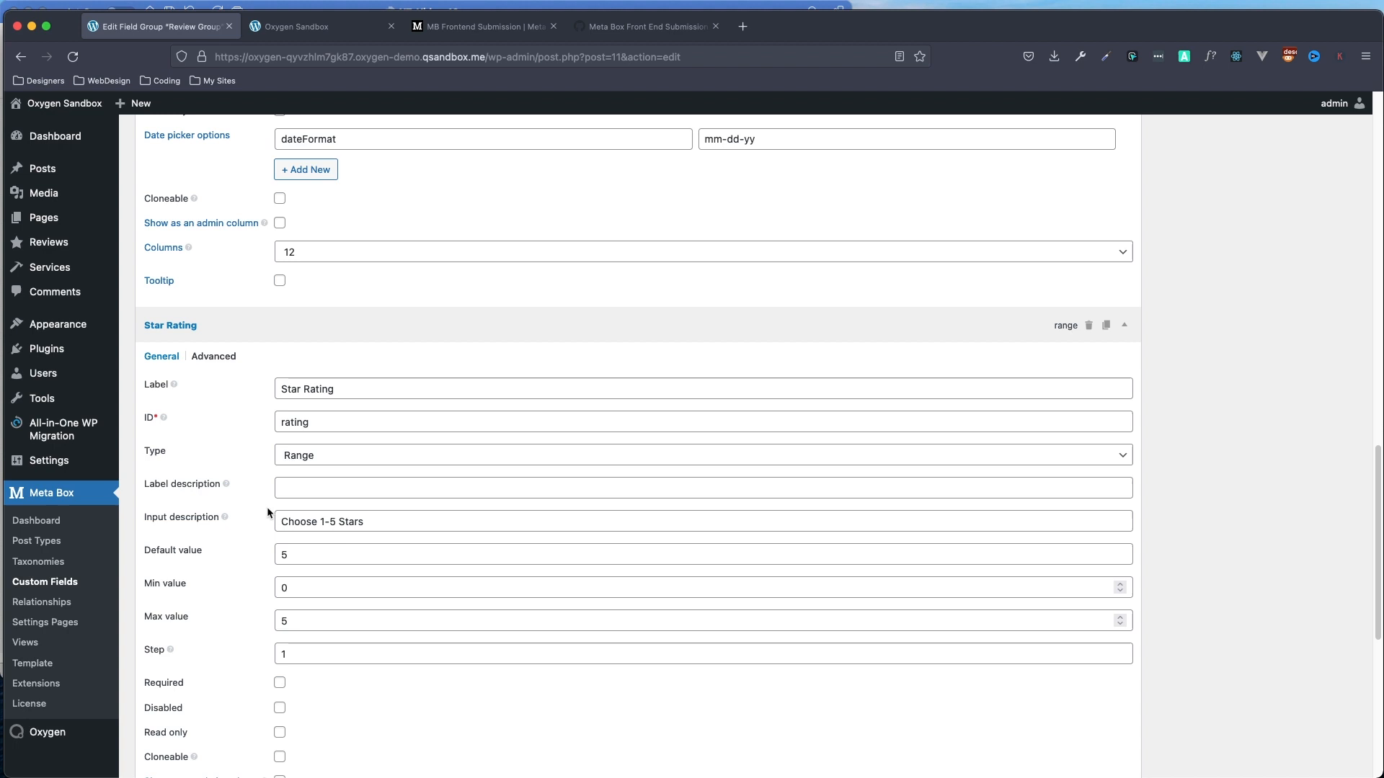
scroll(259, 507, "down", 2)
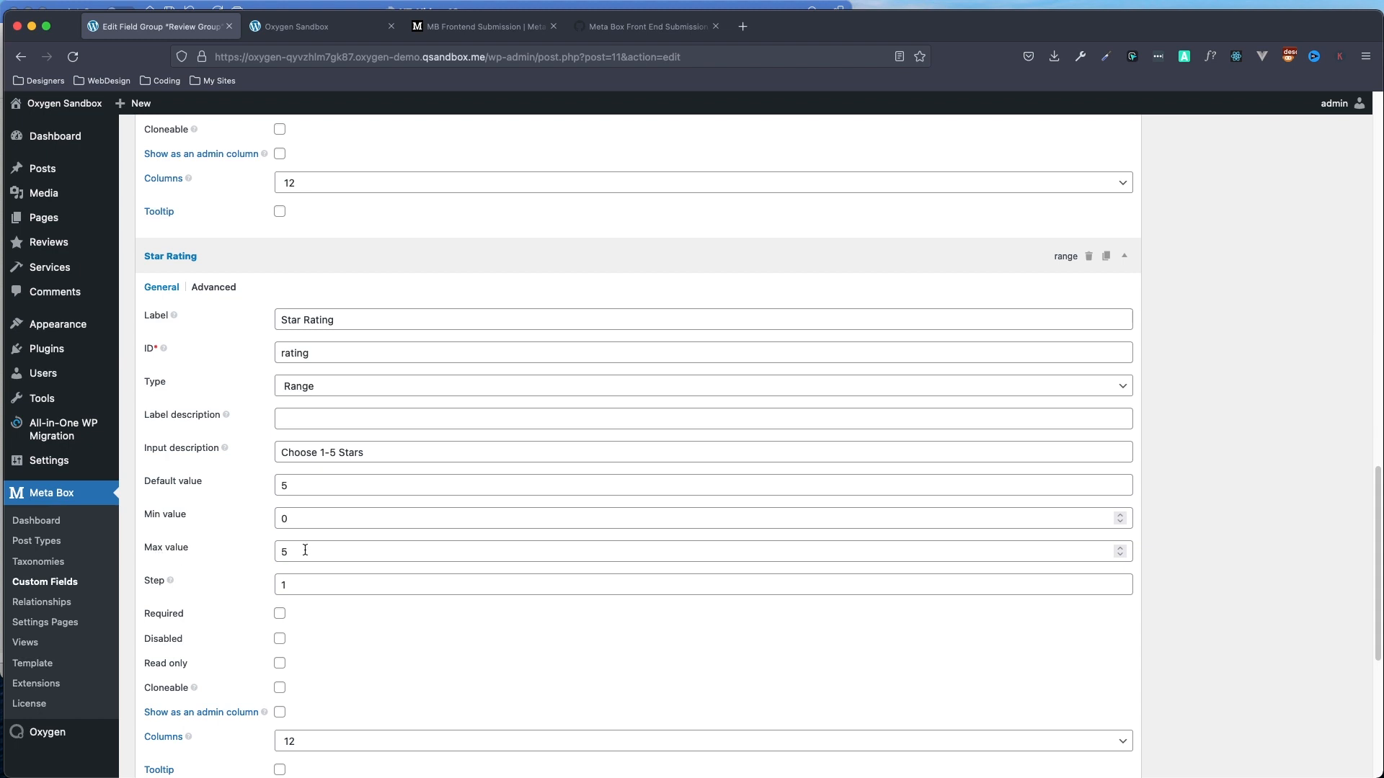
scroll(313, 578, "down", 3)
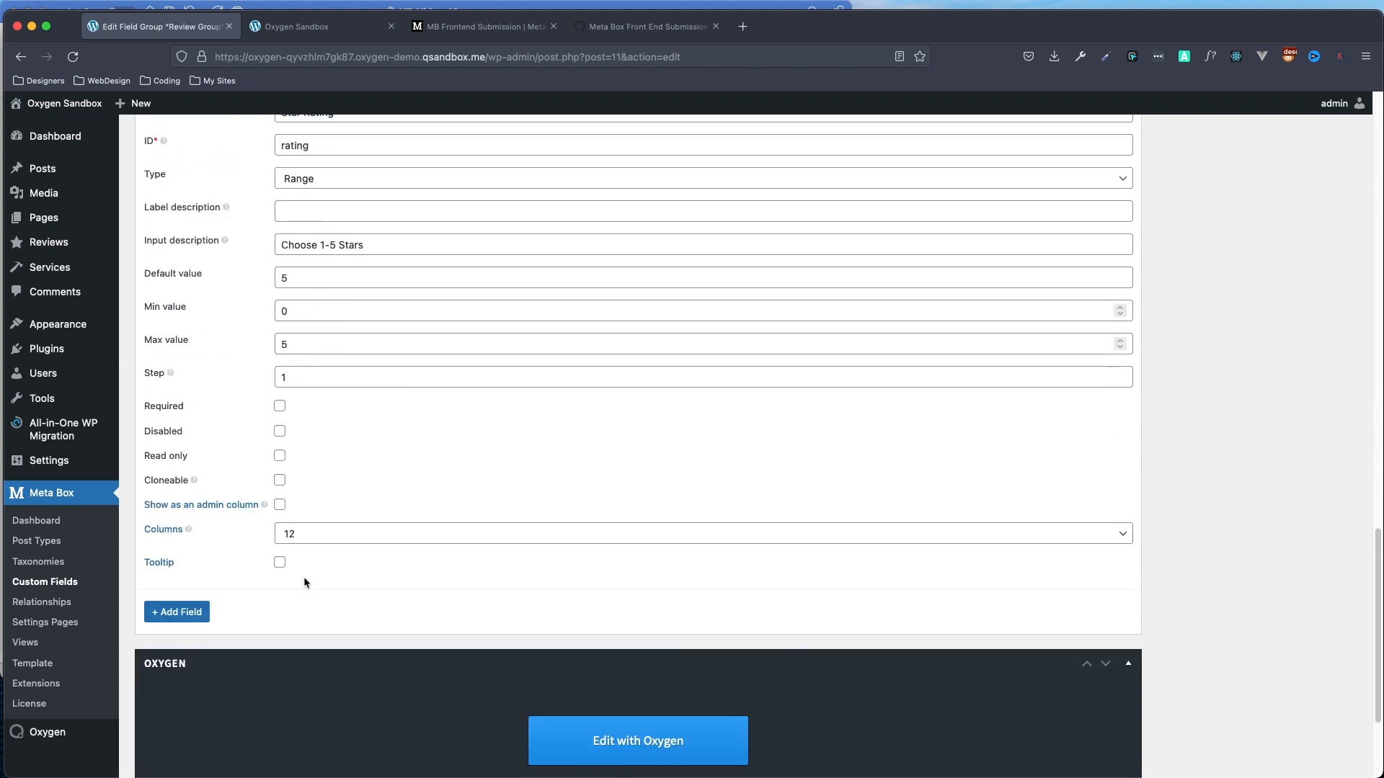
scroll(274, 562, "up", 2)
left_click(202, 211)
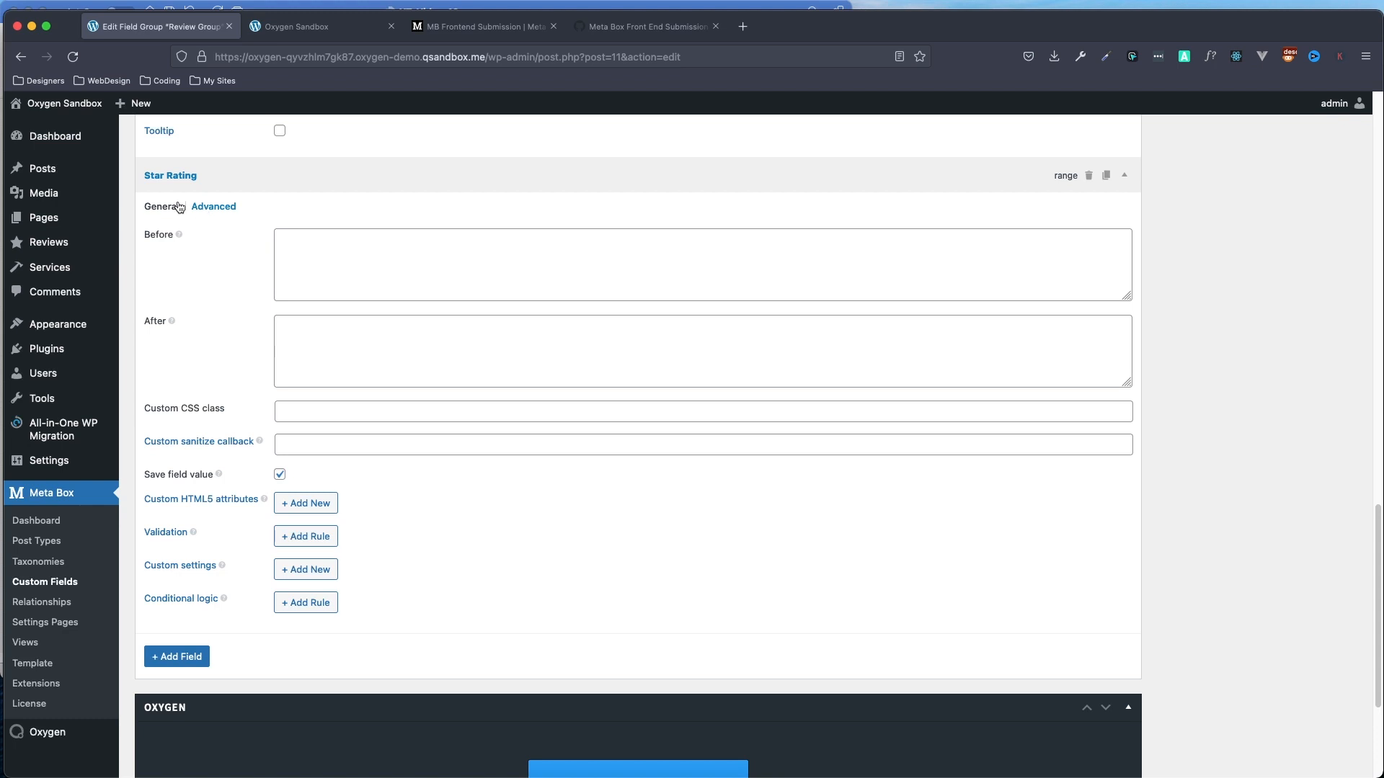
left_click(173, 209)
scroll(261, 527, "down", 2)
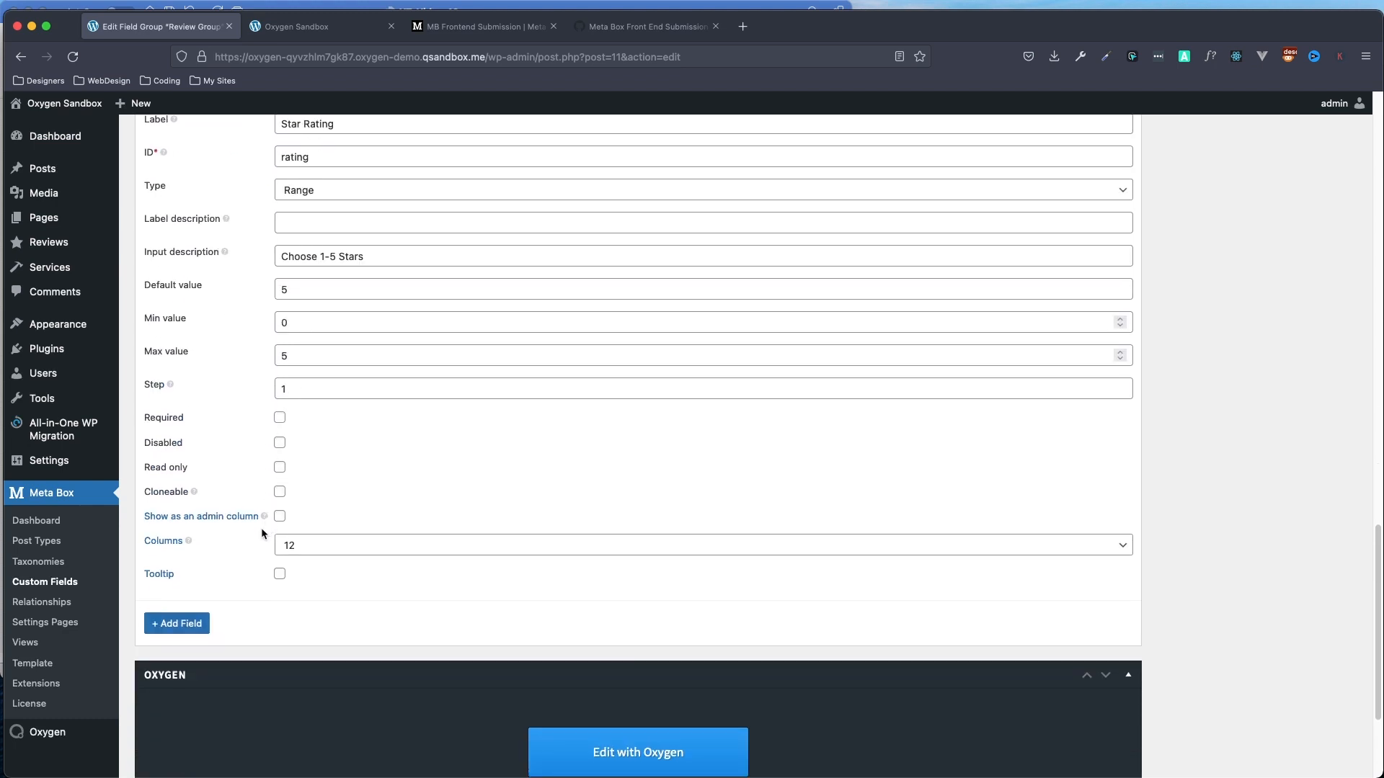
Collapse the Star Rating, Review Date and Review fields in the Review Group.
scroll(261, 527, "up", 5)
left_click(436, 369)
scroll(376, 395, "up", 3)
scroll(357, 303, "up", 3)
left_click(361, 306)
scroll(327, 231, "up", 3)
scroll(328, 231, "up", 3)
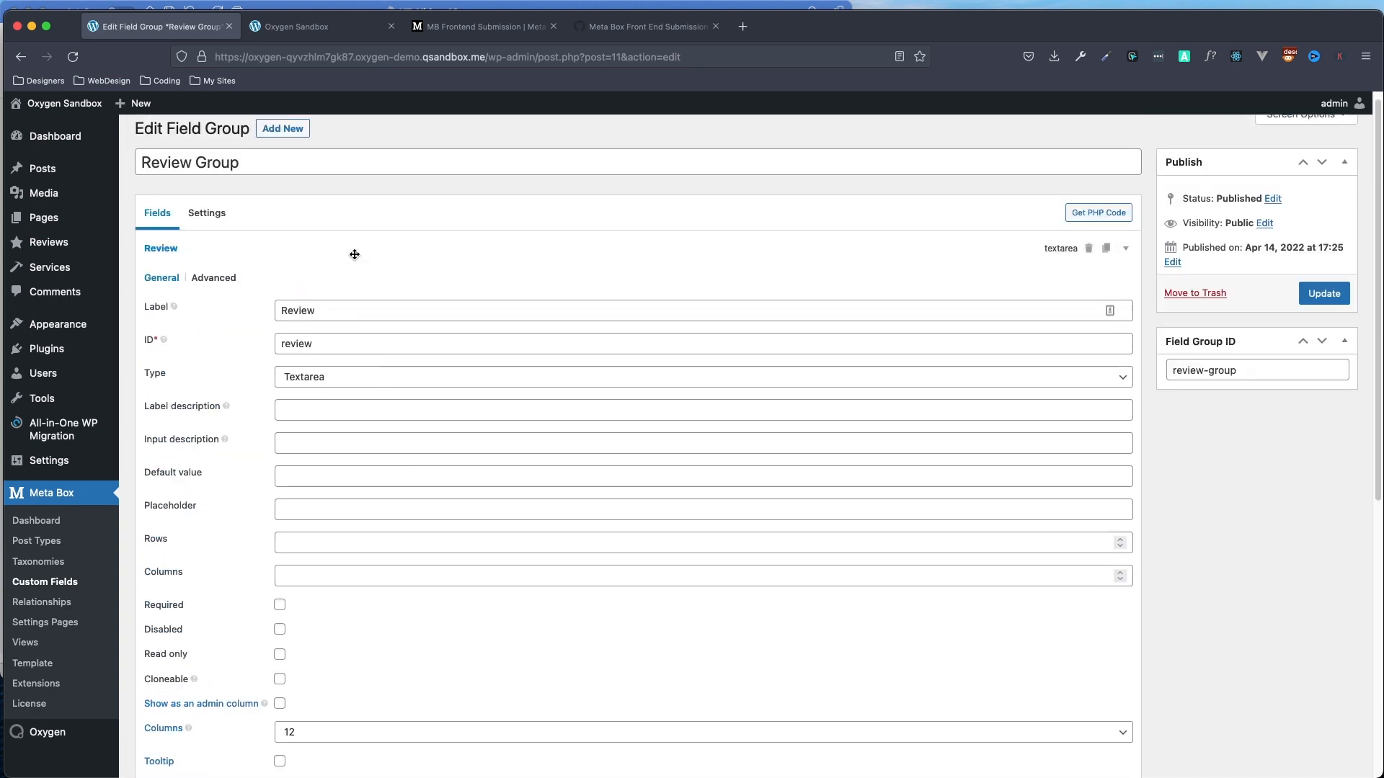
left_click(355, 253)
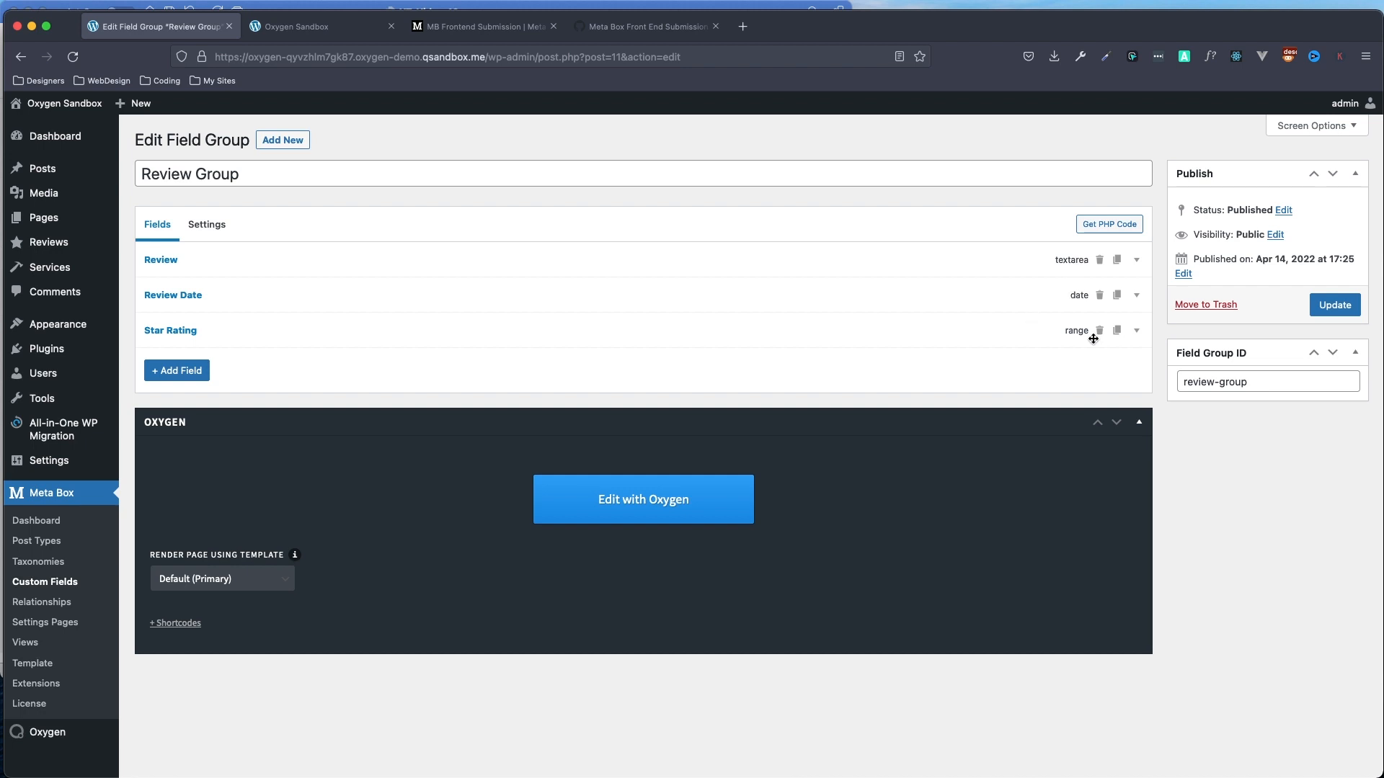
Check the Review Group's location settings, return to its fields and update the field group.
left_click(221, 229)
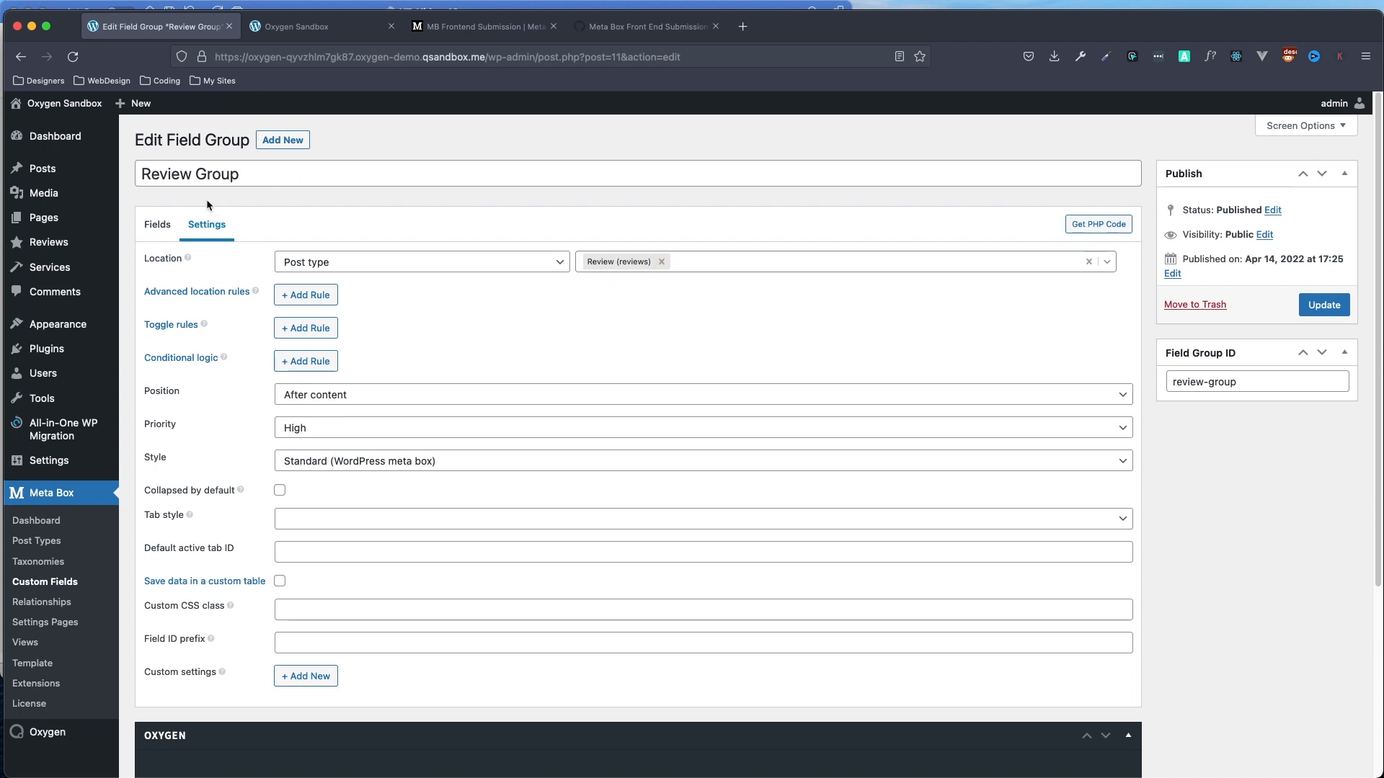
left_click(161, 224)
left_click(1335, 306)
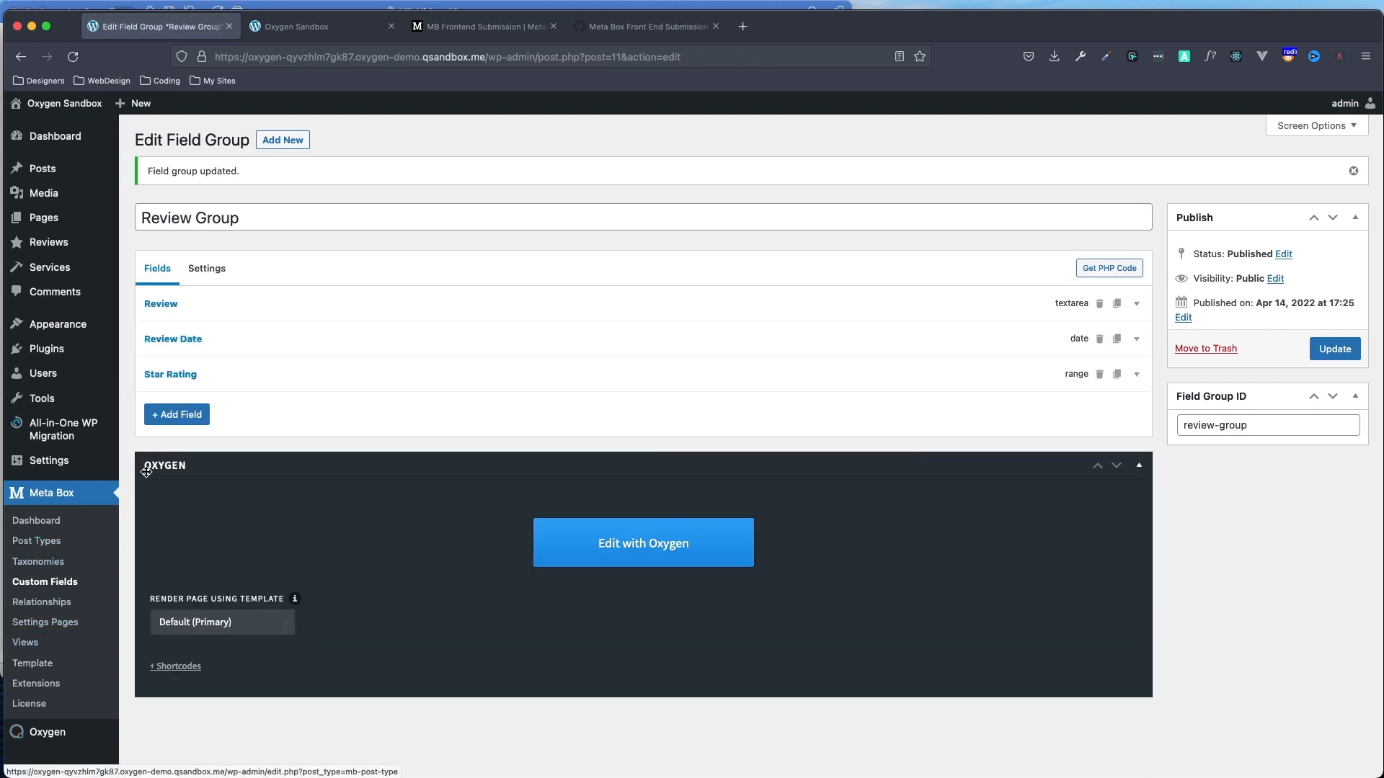
Open the custom fields list in a new browser tab and open the Service Group for editing.
right_click(44, 588)
left_click(81, 562)
left_click(271, 34)
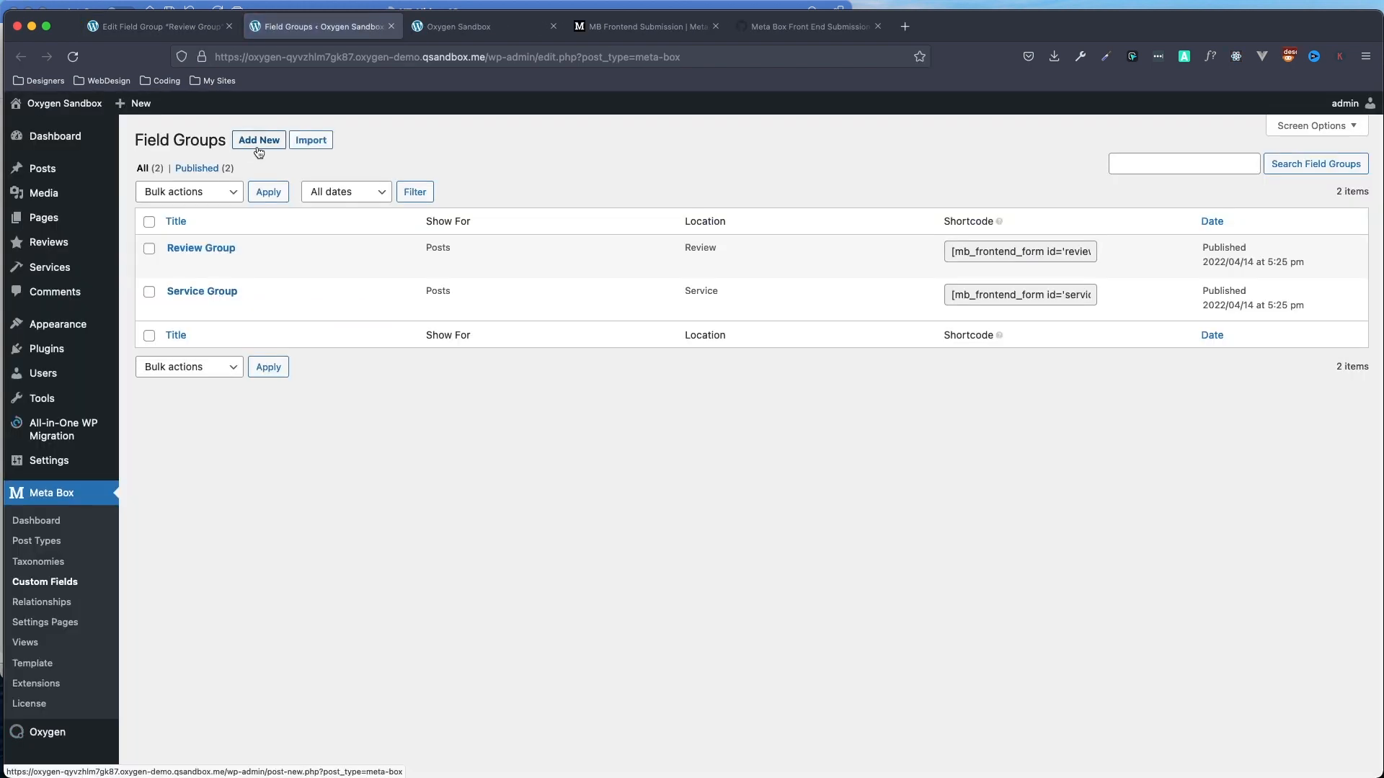
left_click(202, 297)
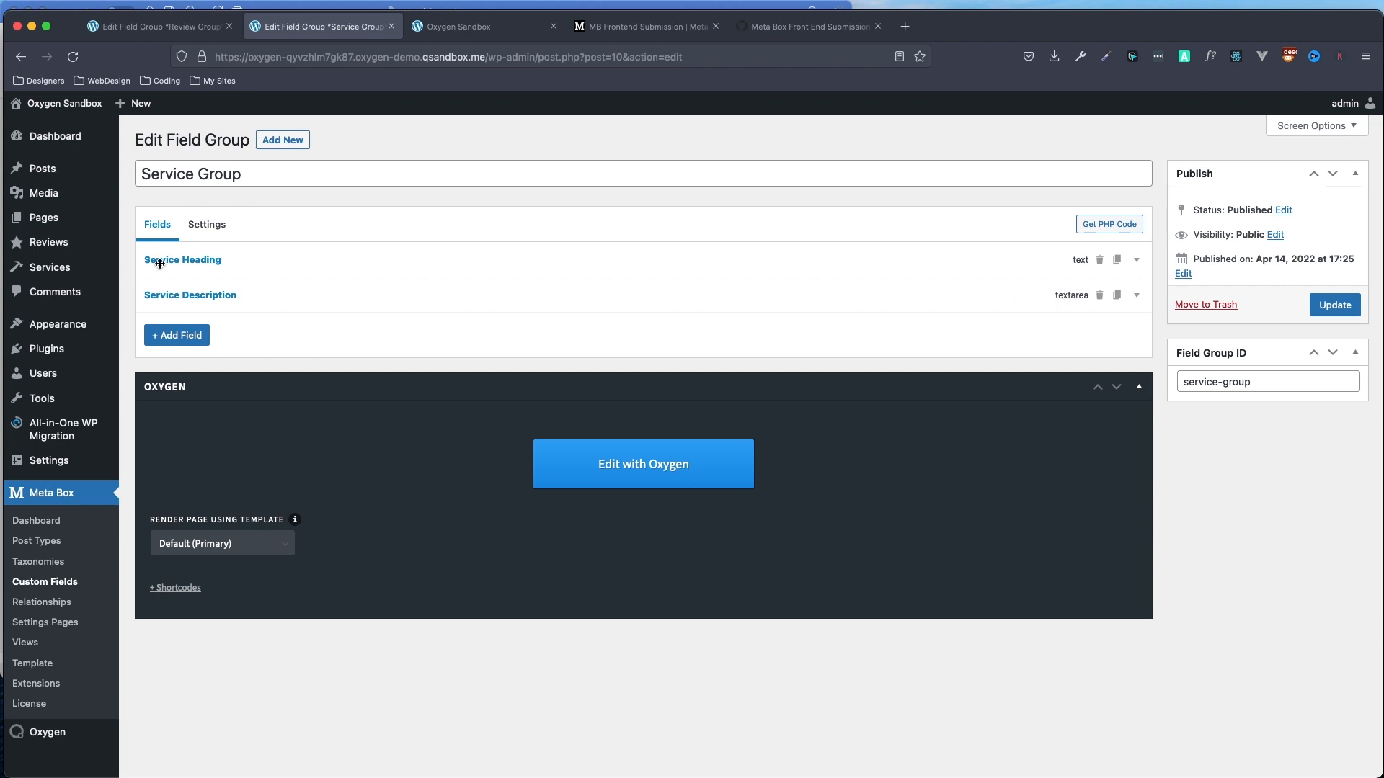
Examine the label, ID and type of the Service Heading and Service Description fields, collapsing each one after viewing.
left_click(275, 263)
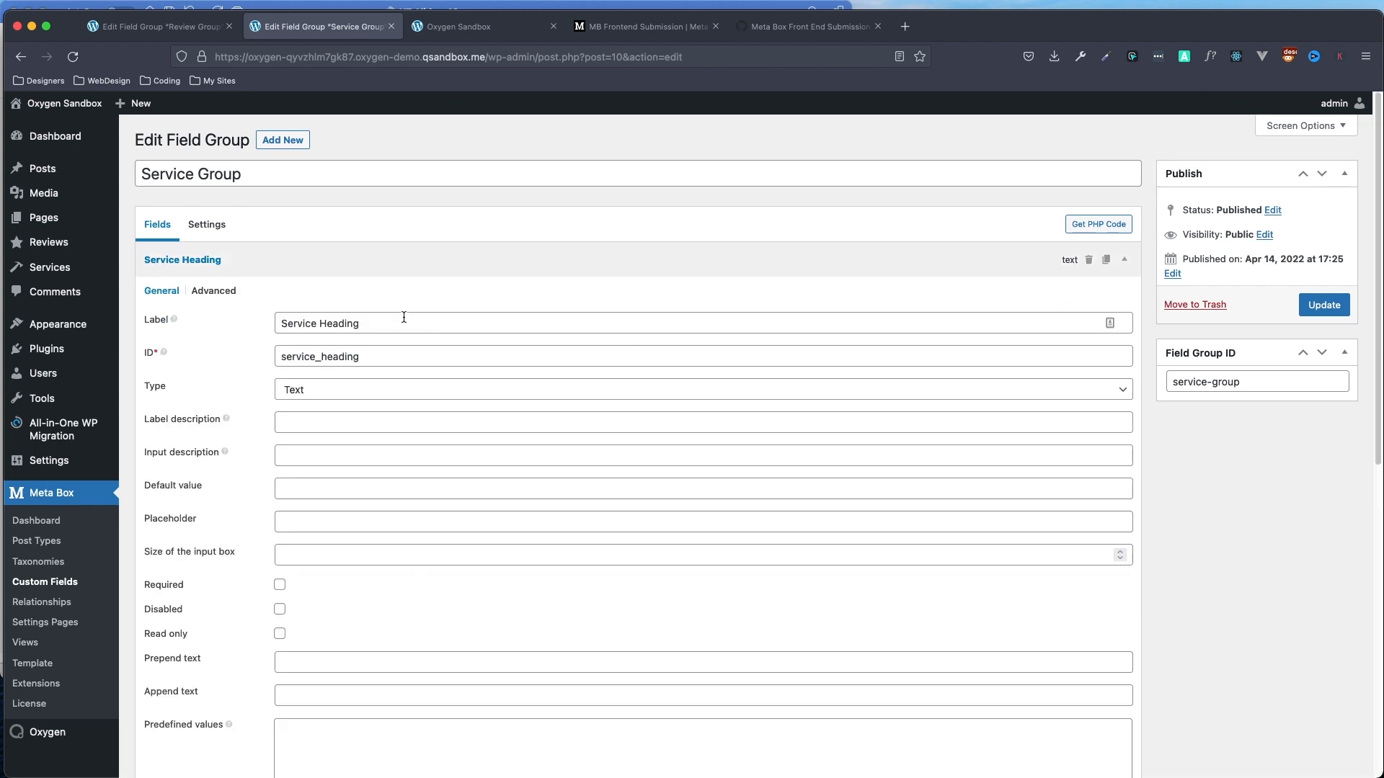
scroll(408, 419, "down", 1)
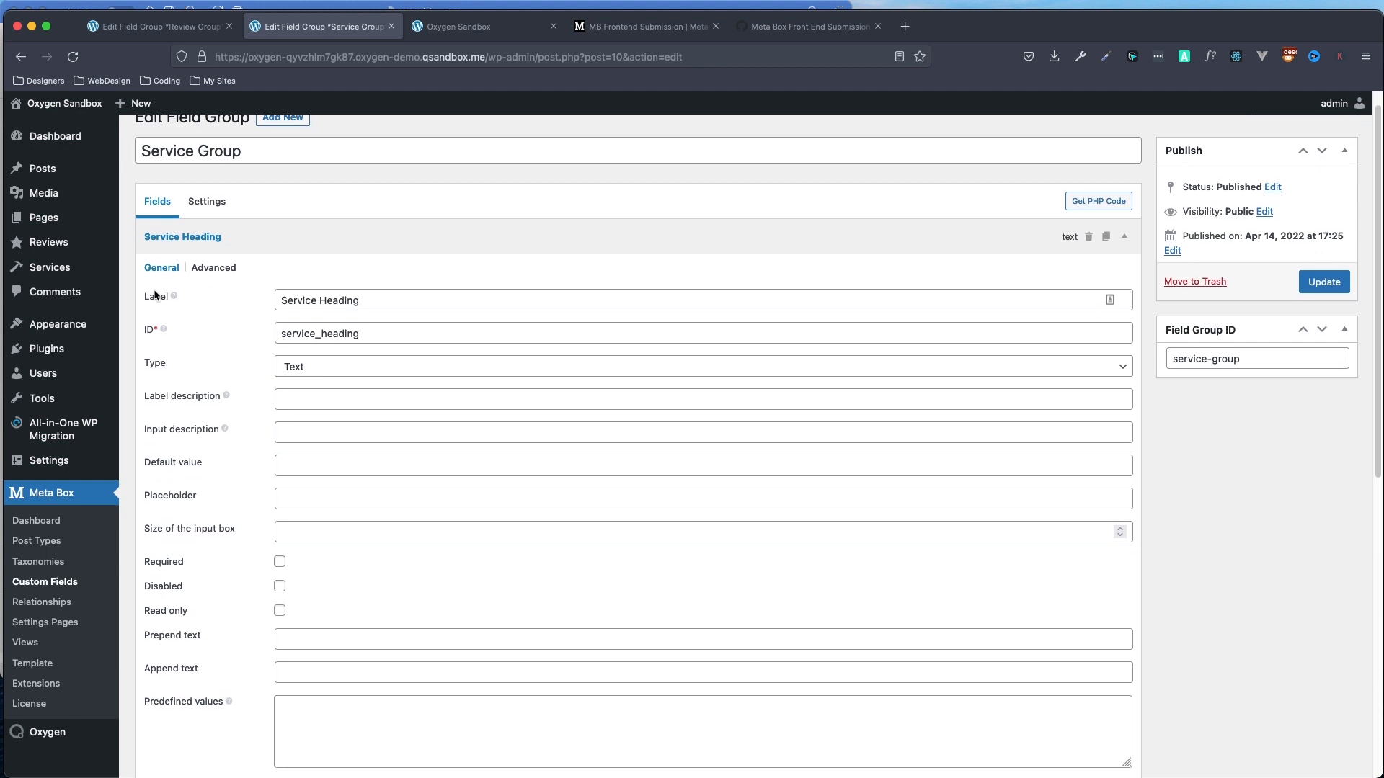
left_click(308, 237)
left_click(289, 289)
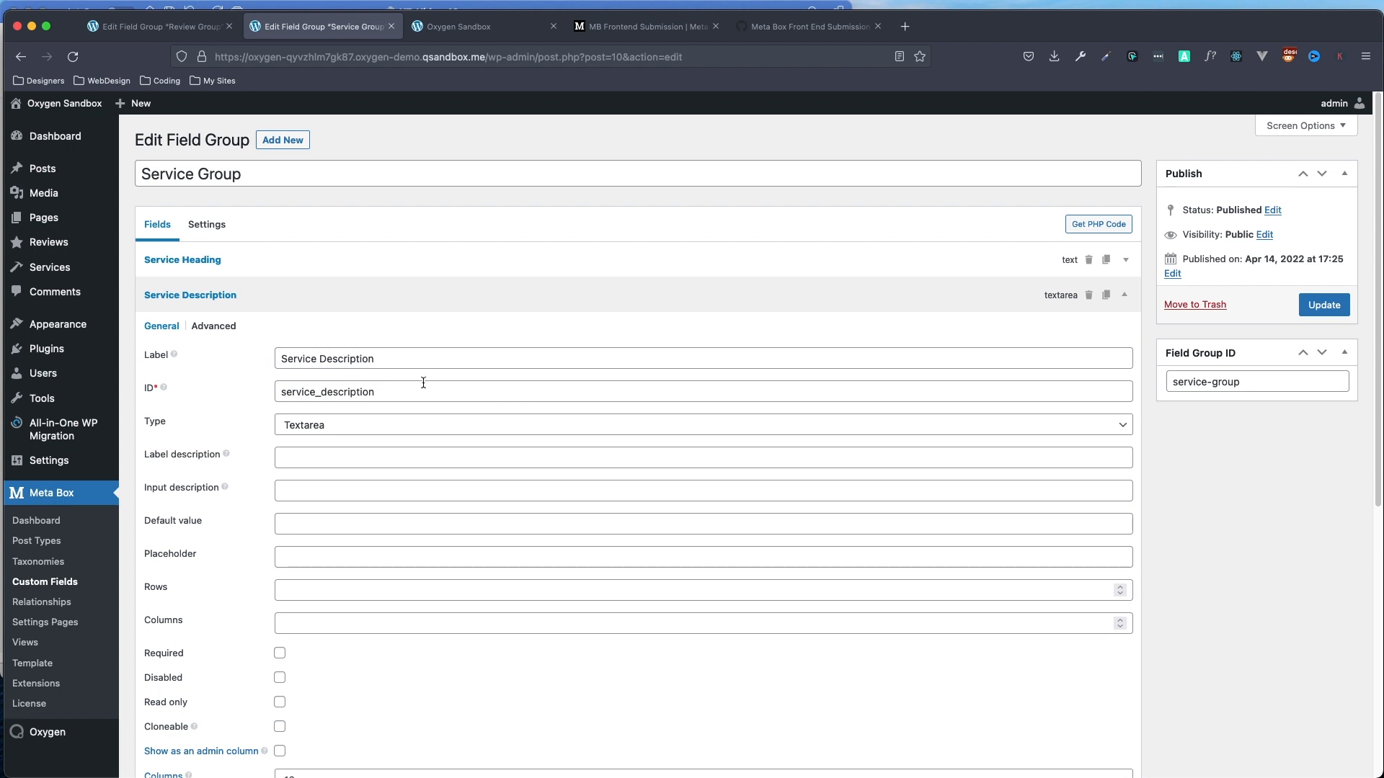
left_click(330, 301)
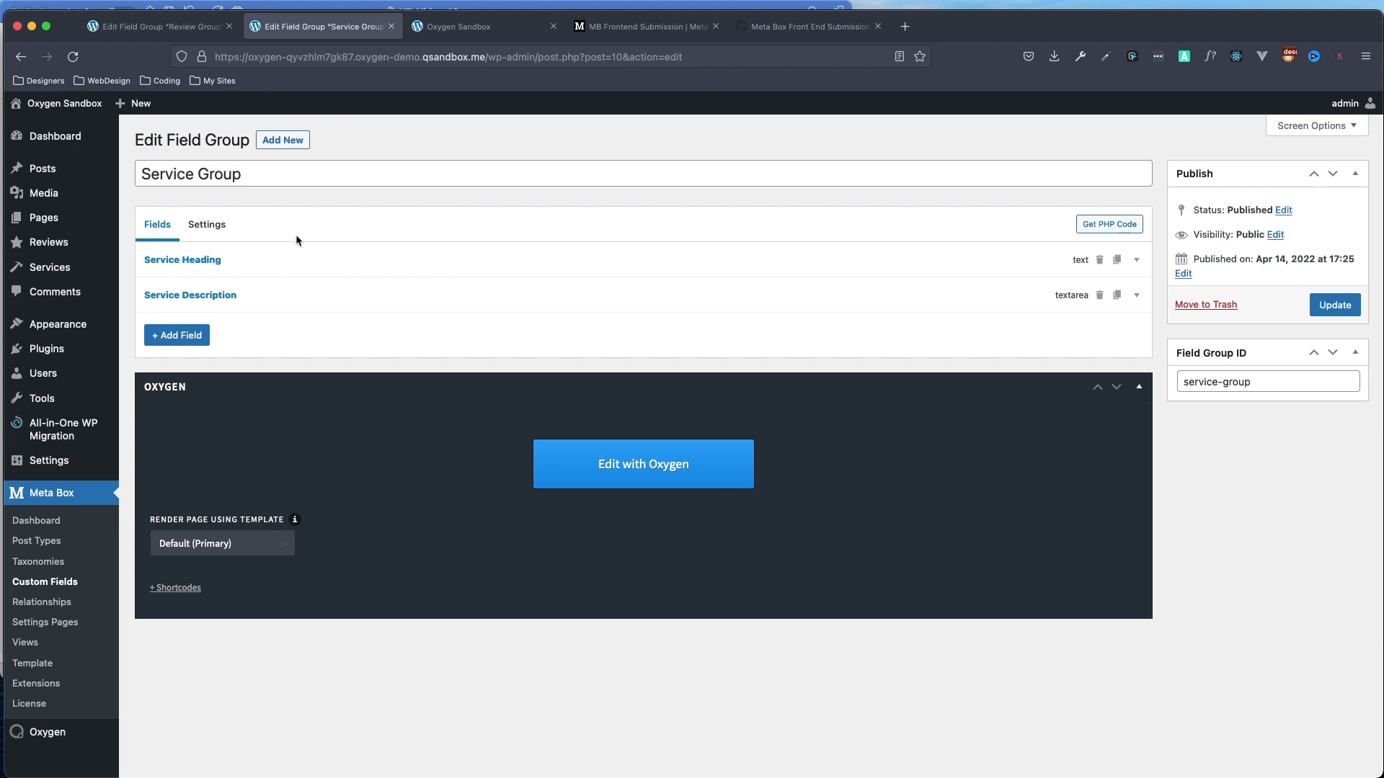
Update the Service Group, check its post type location setting and update it again.
left_click(1325, 317)
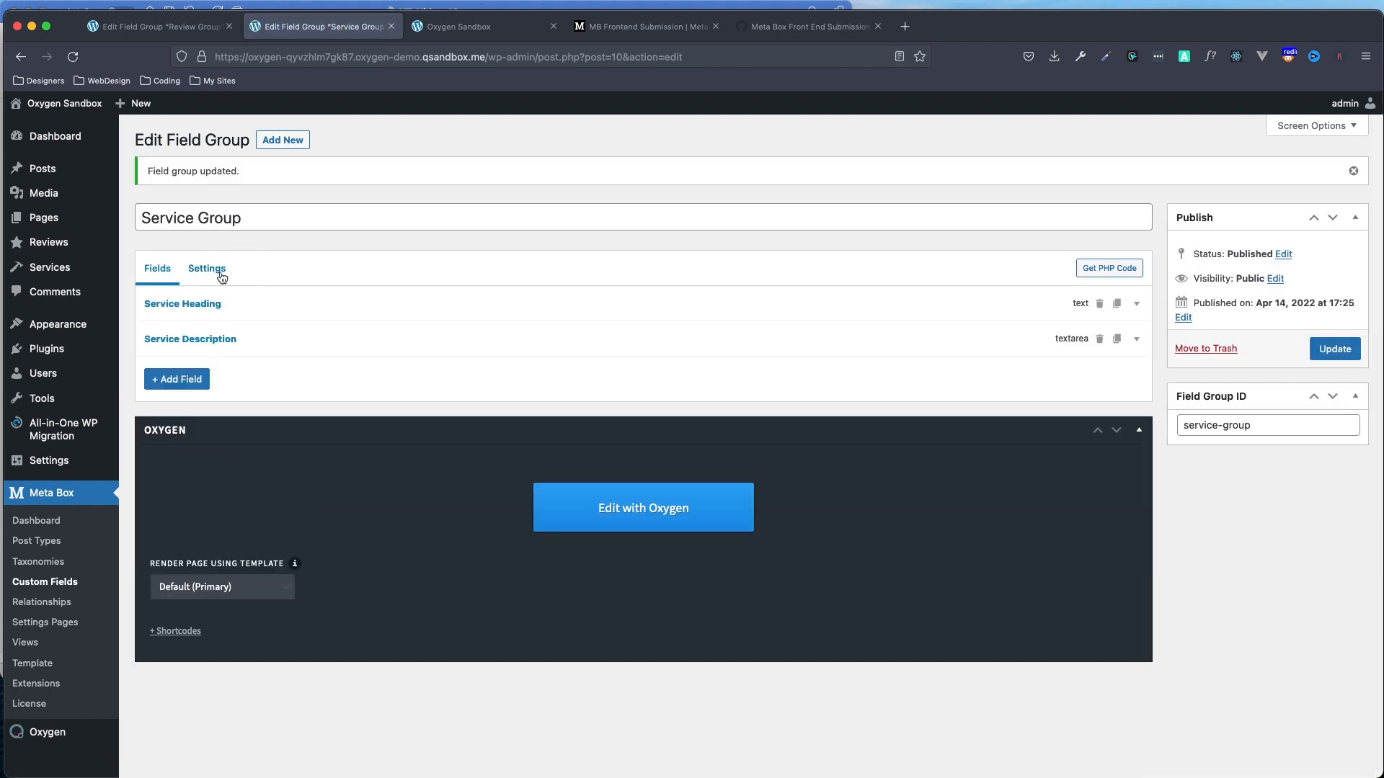
left_click(210, 271)
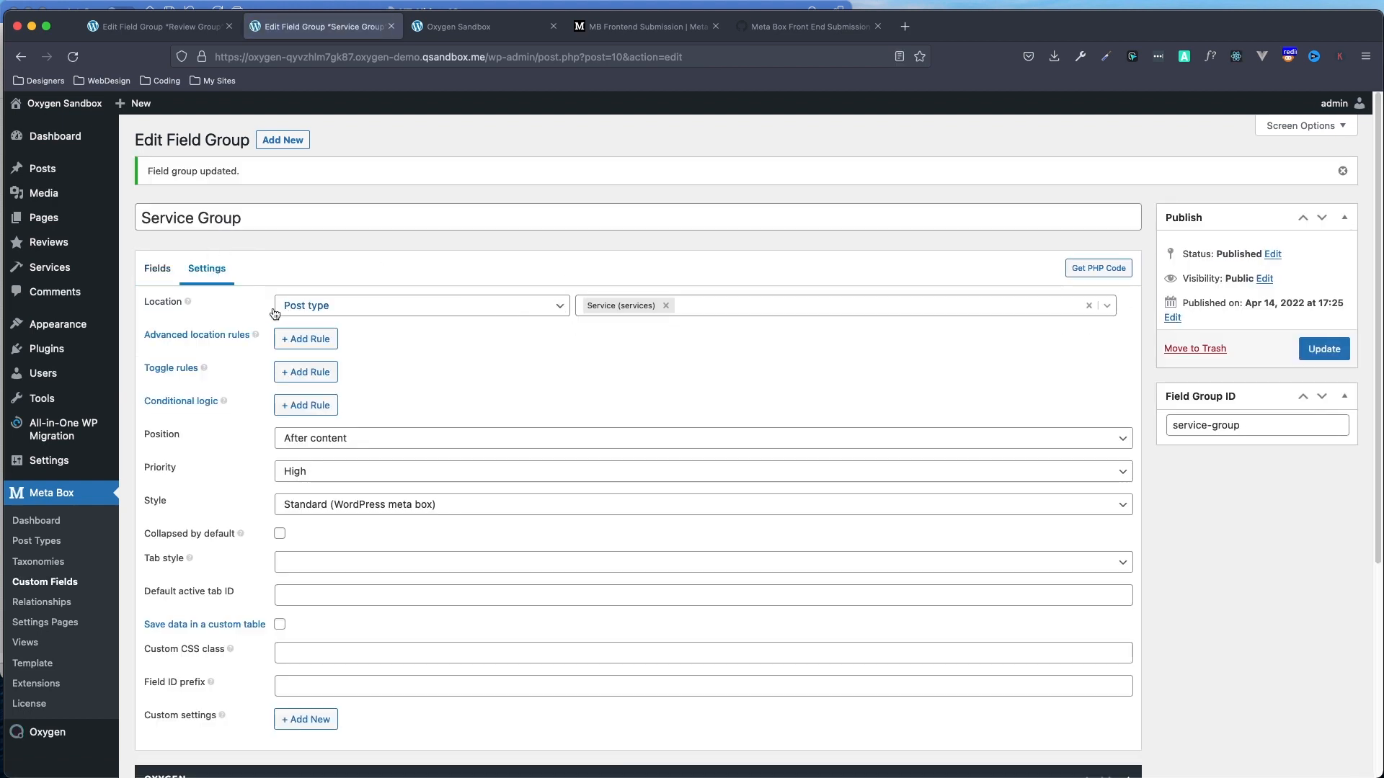
left_click(1325, 350)
Look over the Reviews and Services admin entries and both field group pages, ending on the Service Group's field list.
mouse_move(64, 250)
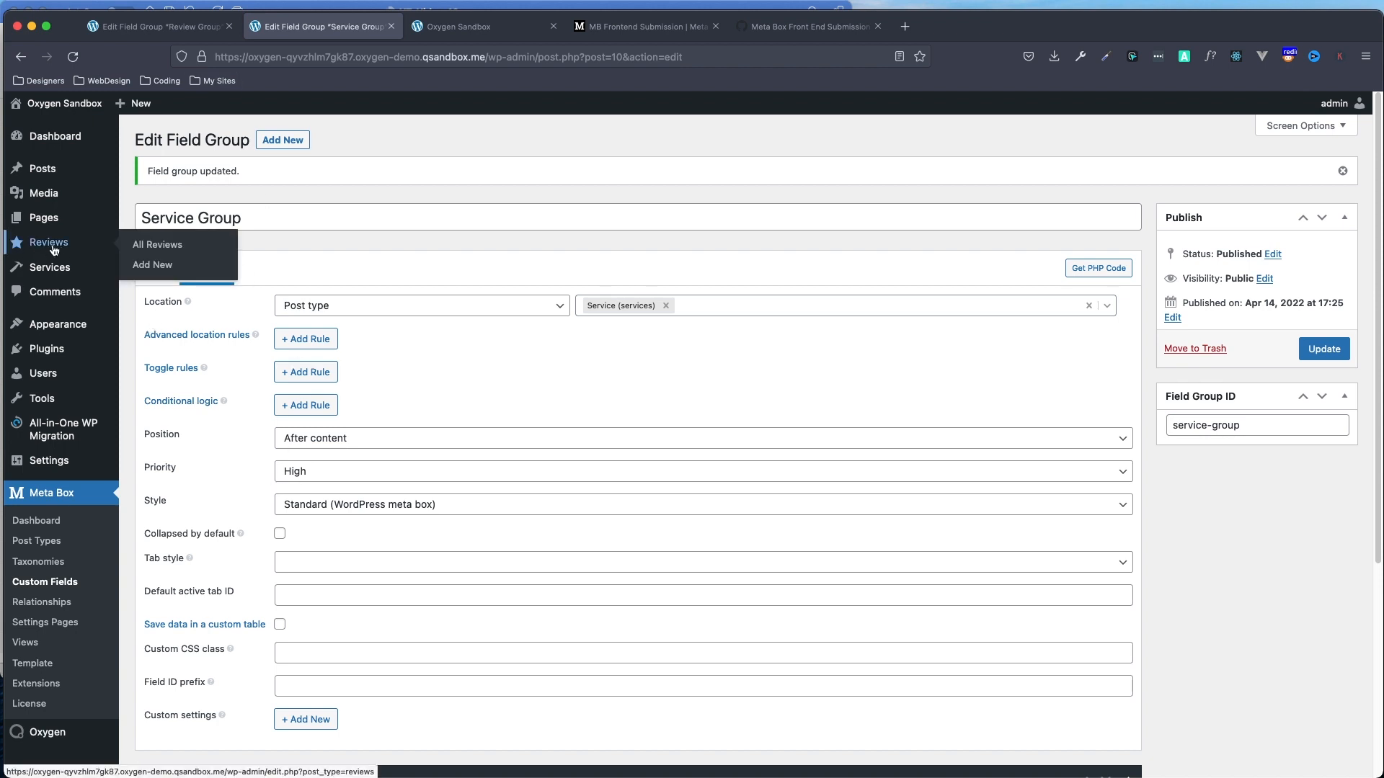
mouse_move(95, 270)
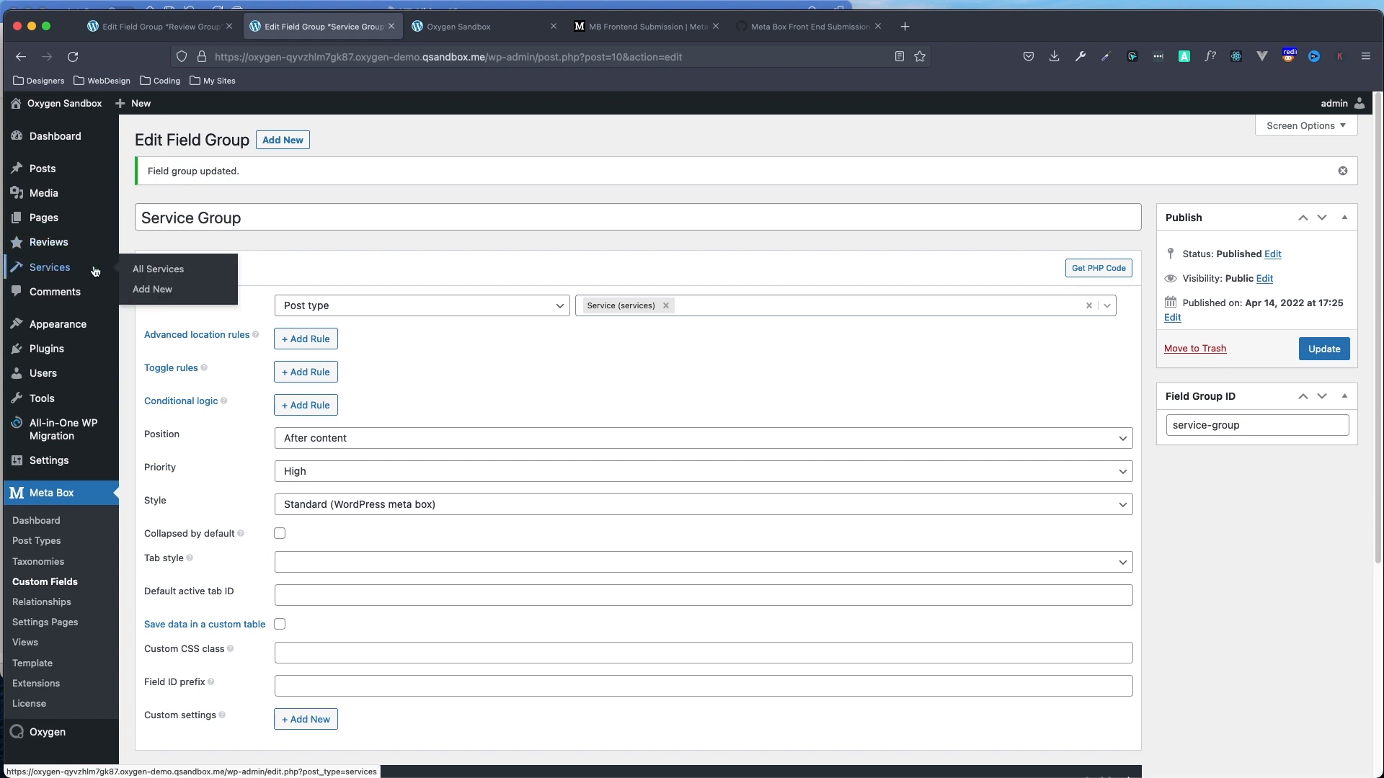
scroll(101, 577, "down", 1)
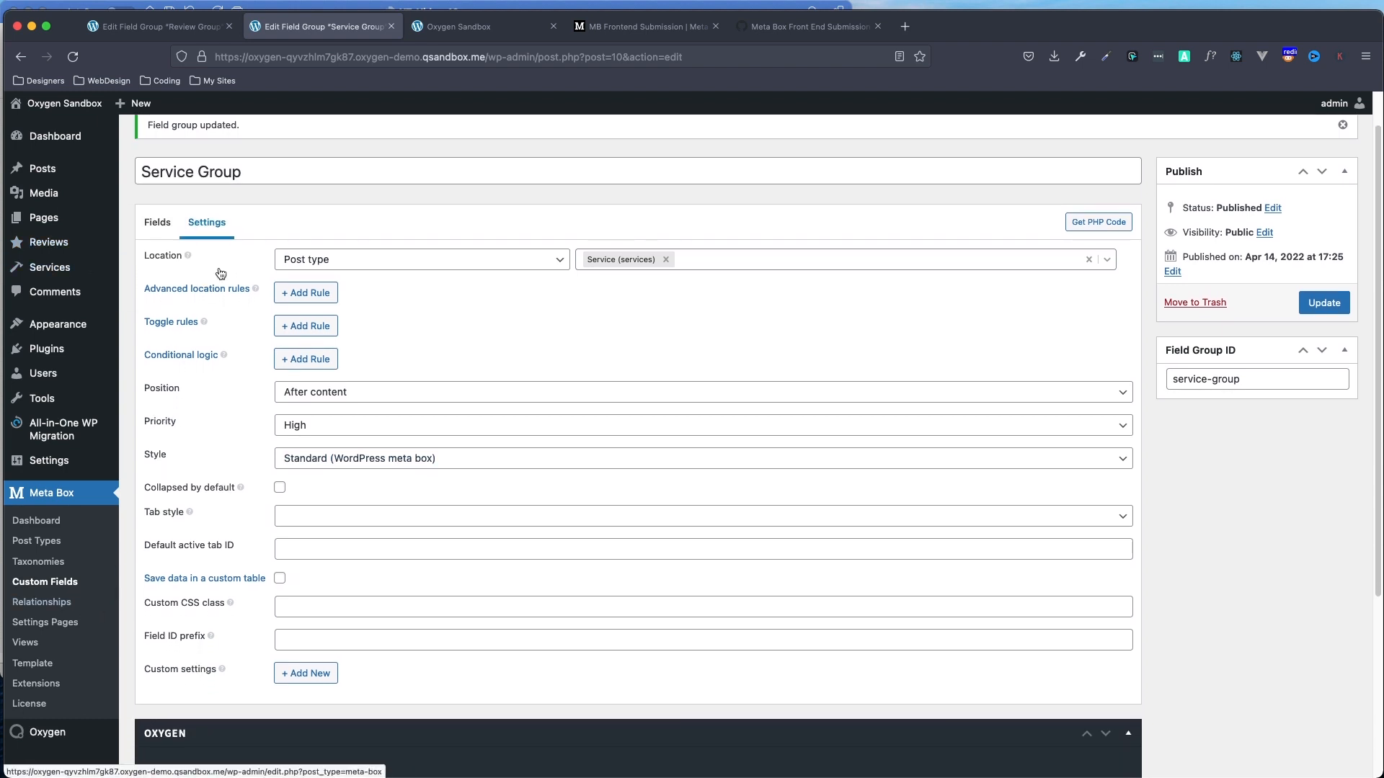
left_click(159, 28)
left_click(277, 31)
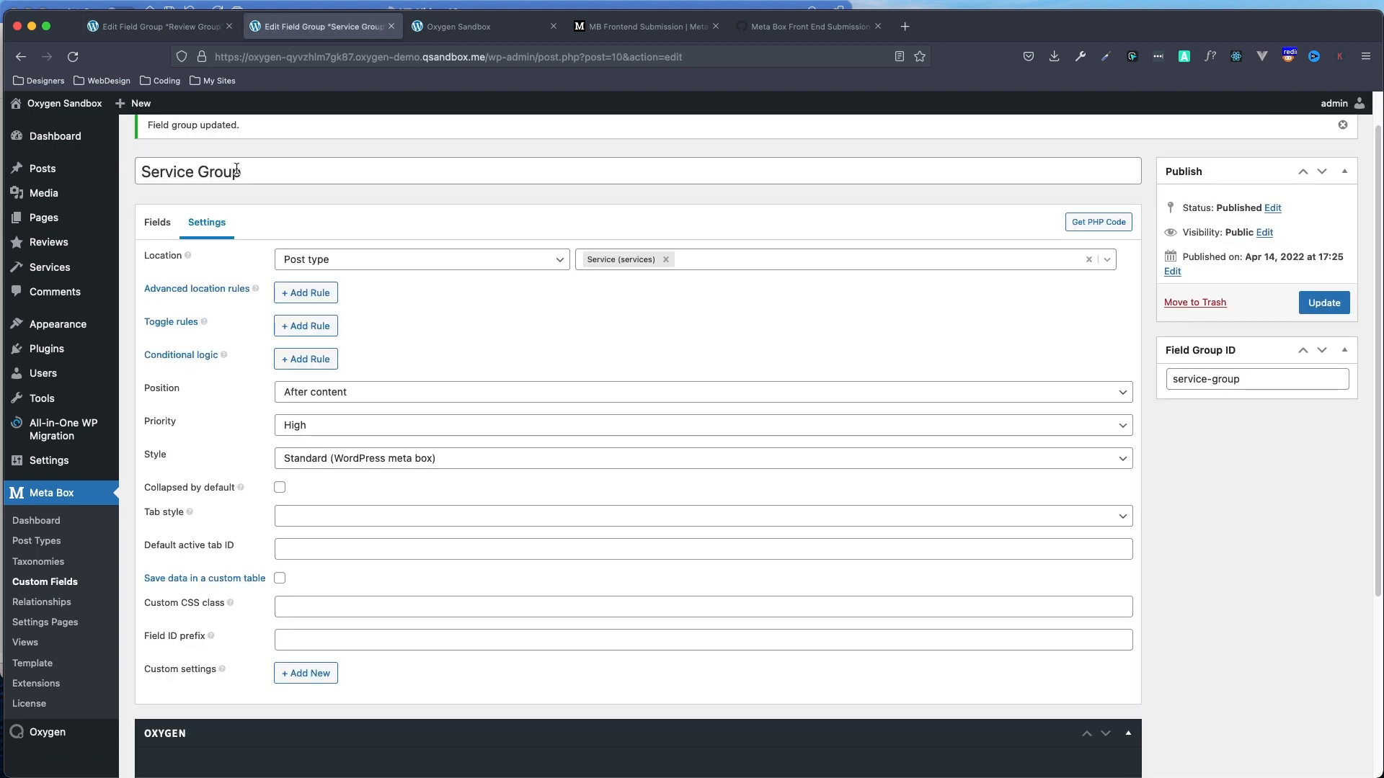
left_click(158, 223)
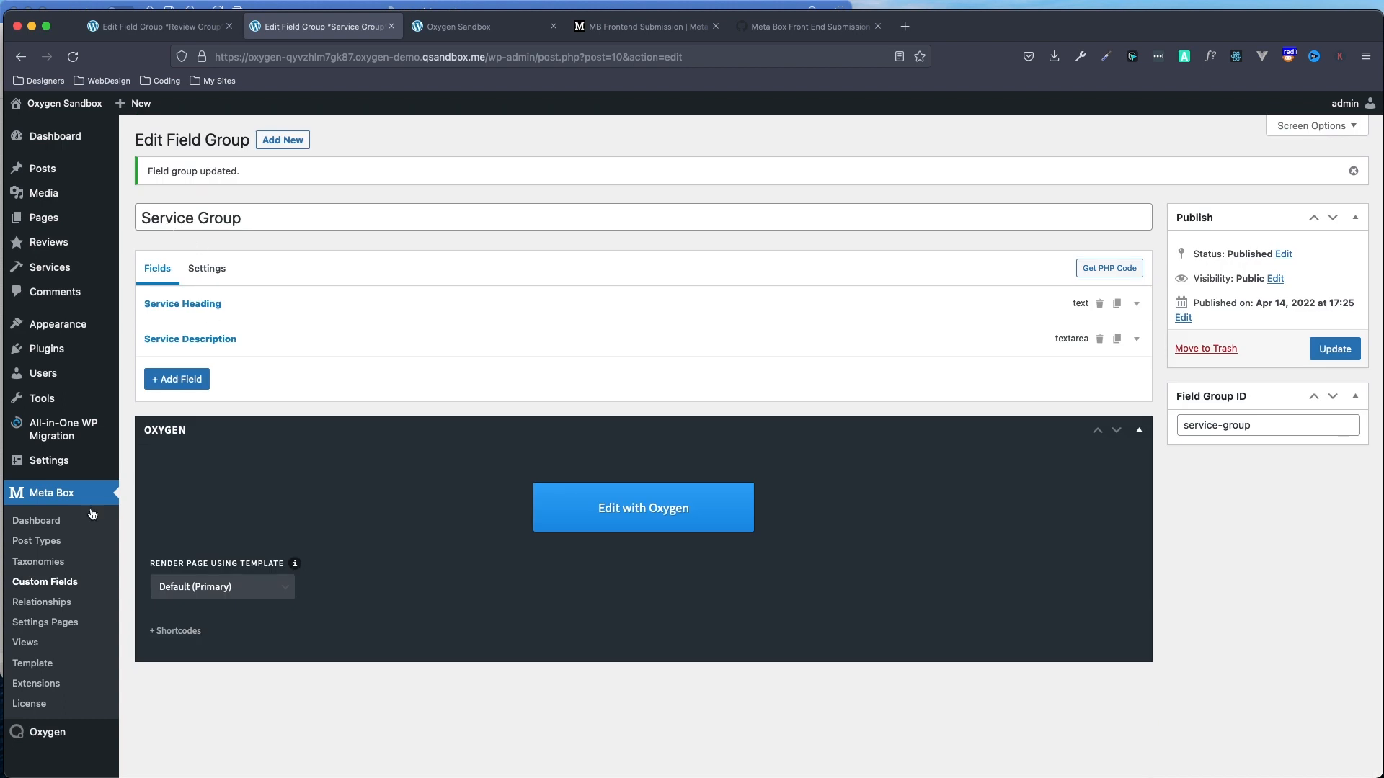
Open the Meta Box relationships list in a new tab and open both the Reviews and Service and the Service and Reviews relationships for editing.
right_click(48, 606)
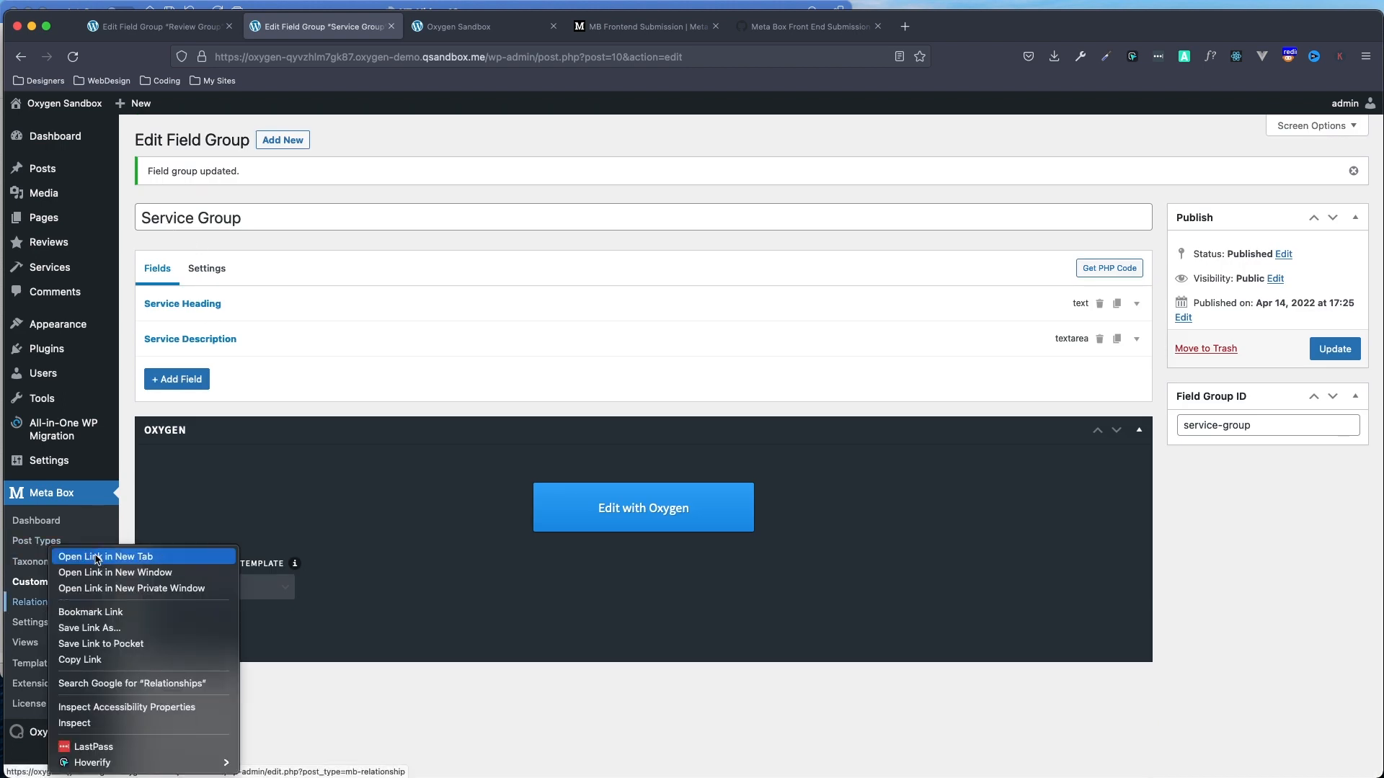
left_click(97, 557)
left_click(447, 30)
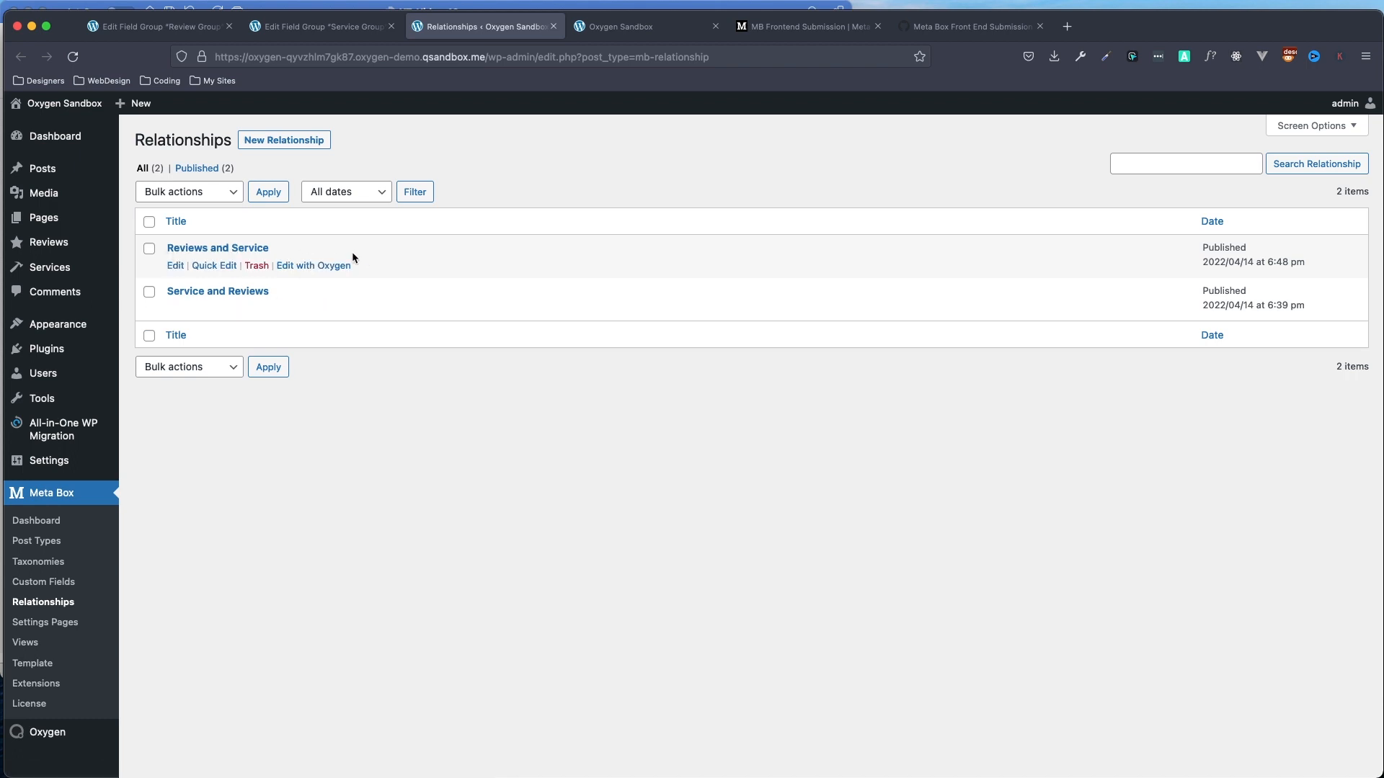
right_click(245, 254)
left_click(336, 259)
right_click(230, 296)
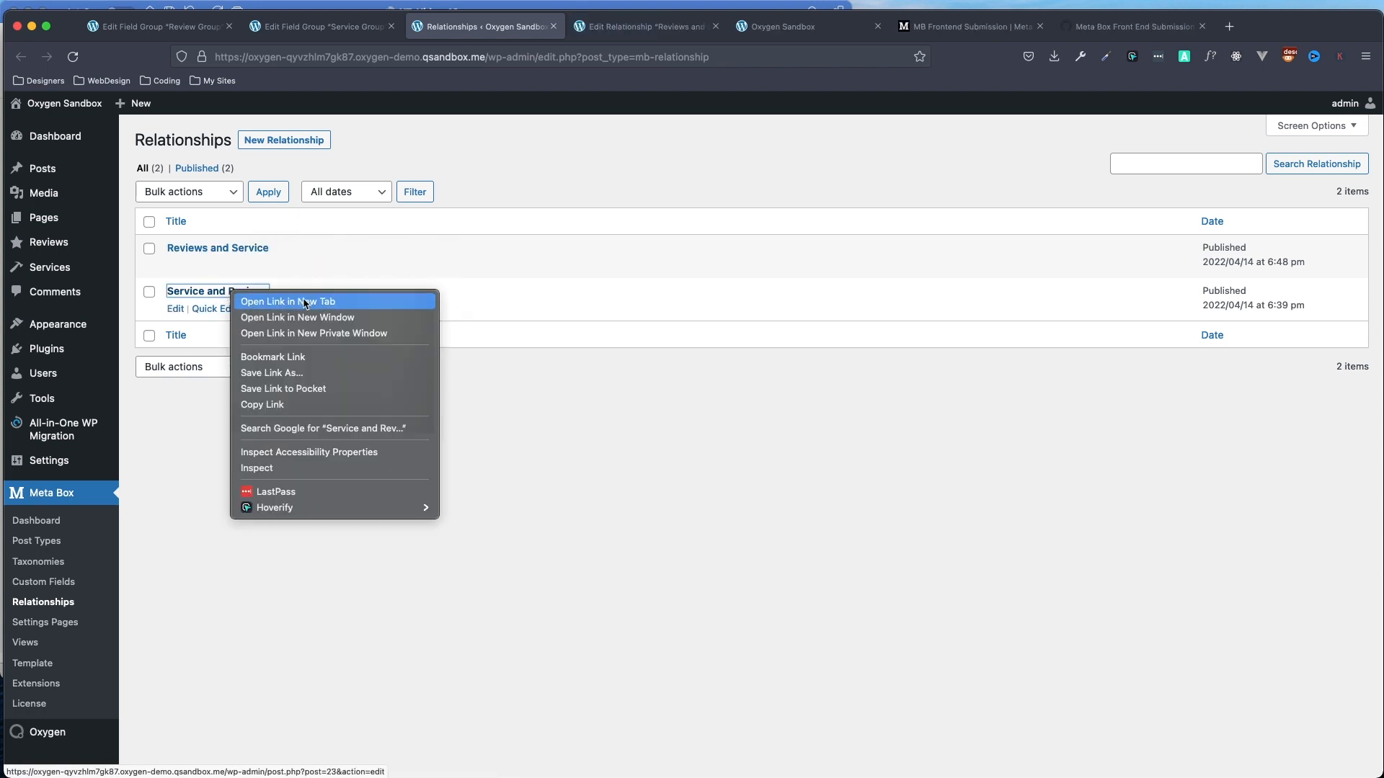
left_click(536, 385)
left_click(220, 292)
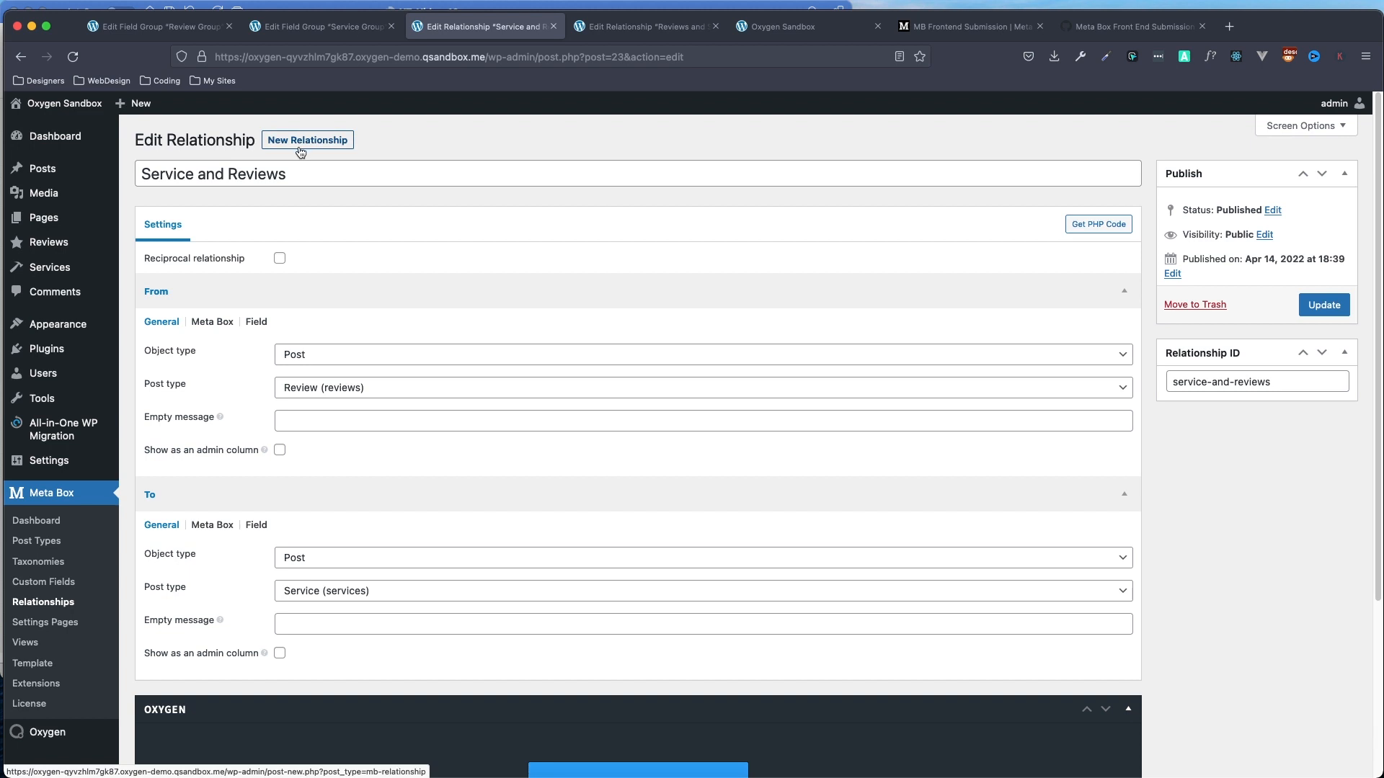
Examine the General and Meta Box settings on the From and To sides of the Service and Reviews relationship.
scroll(288, 302, "down", 1)
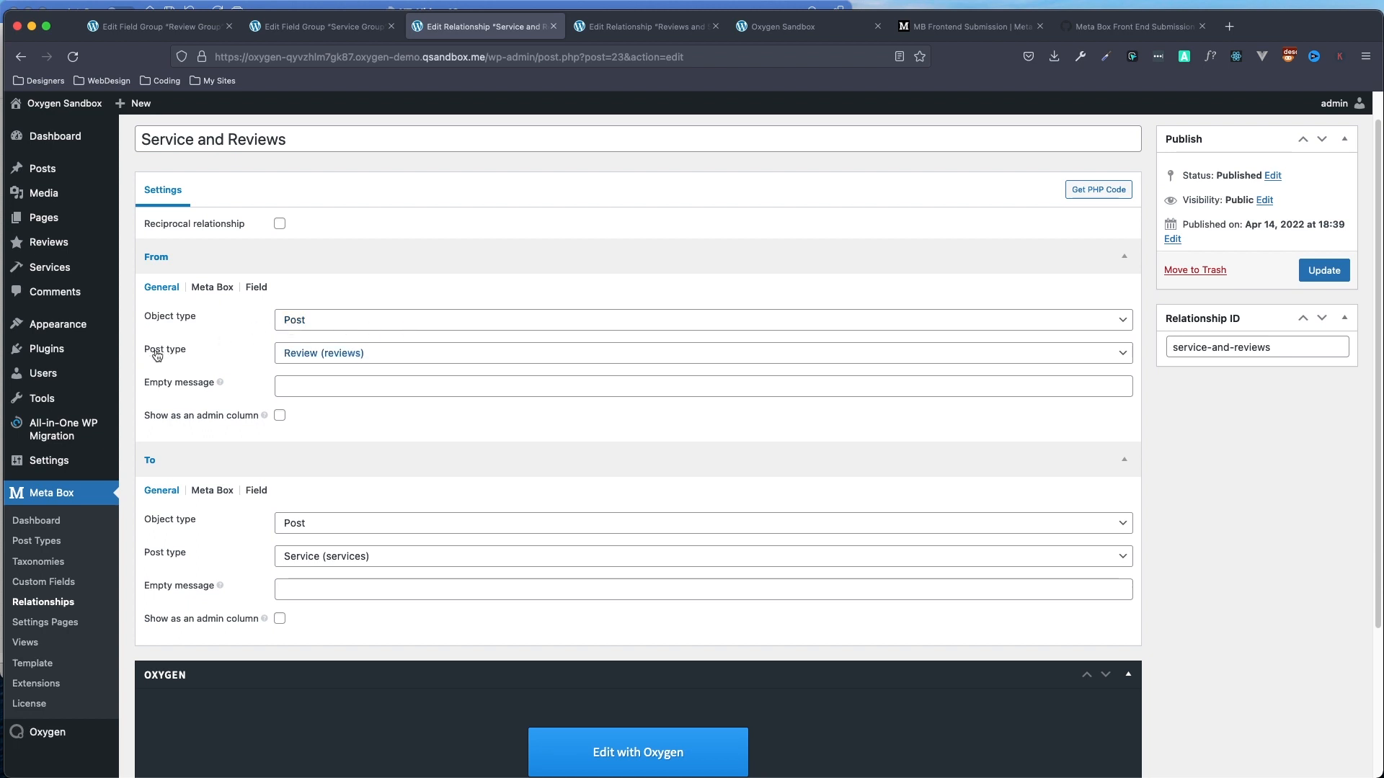
left_click(398, 360)
left_click(332, 353)
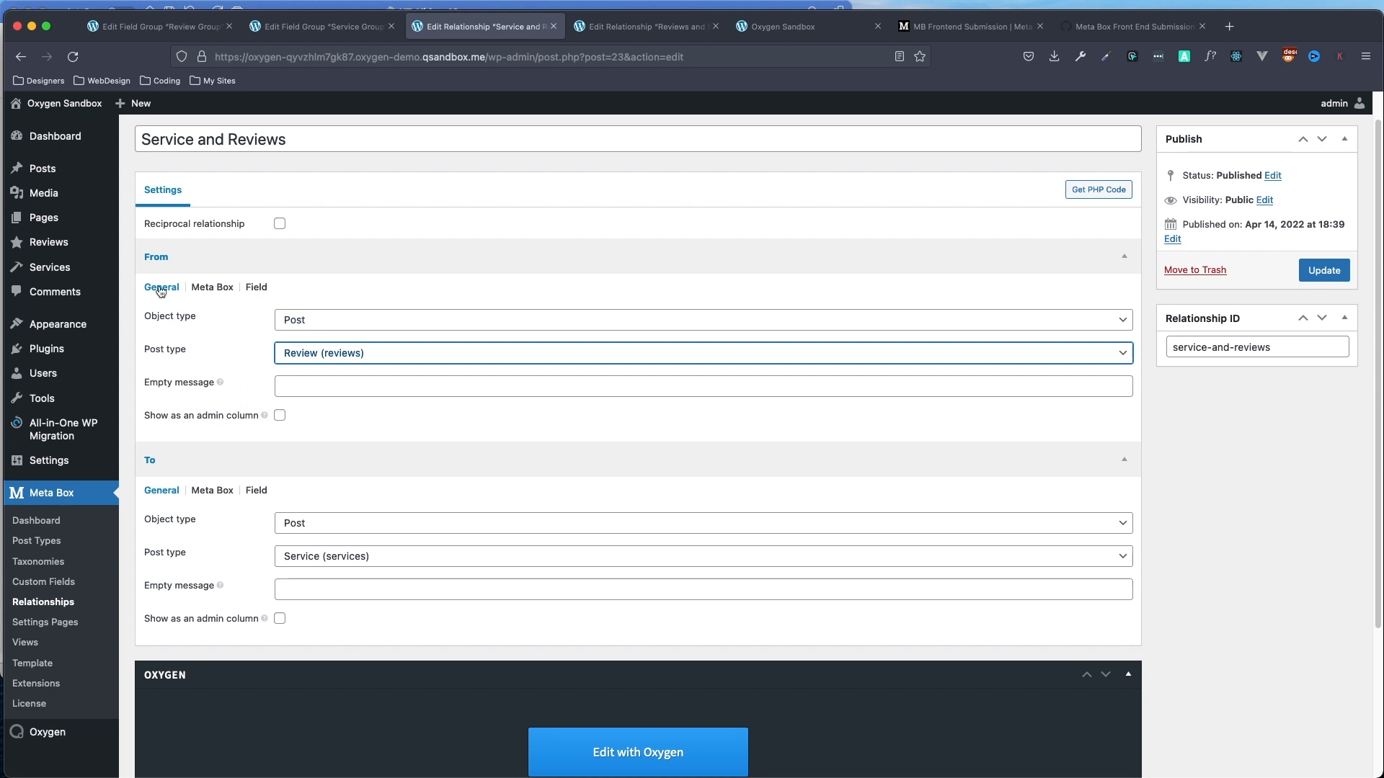
left_click(208, 292)
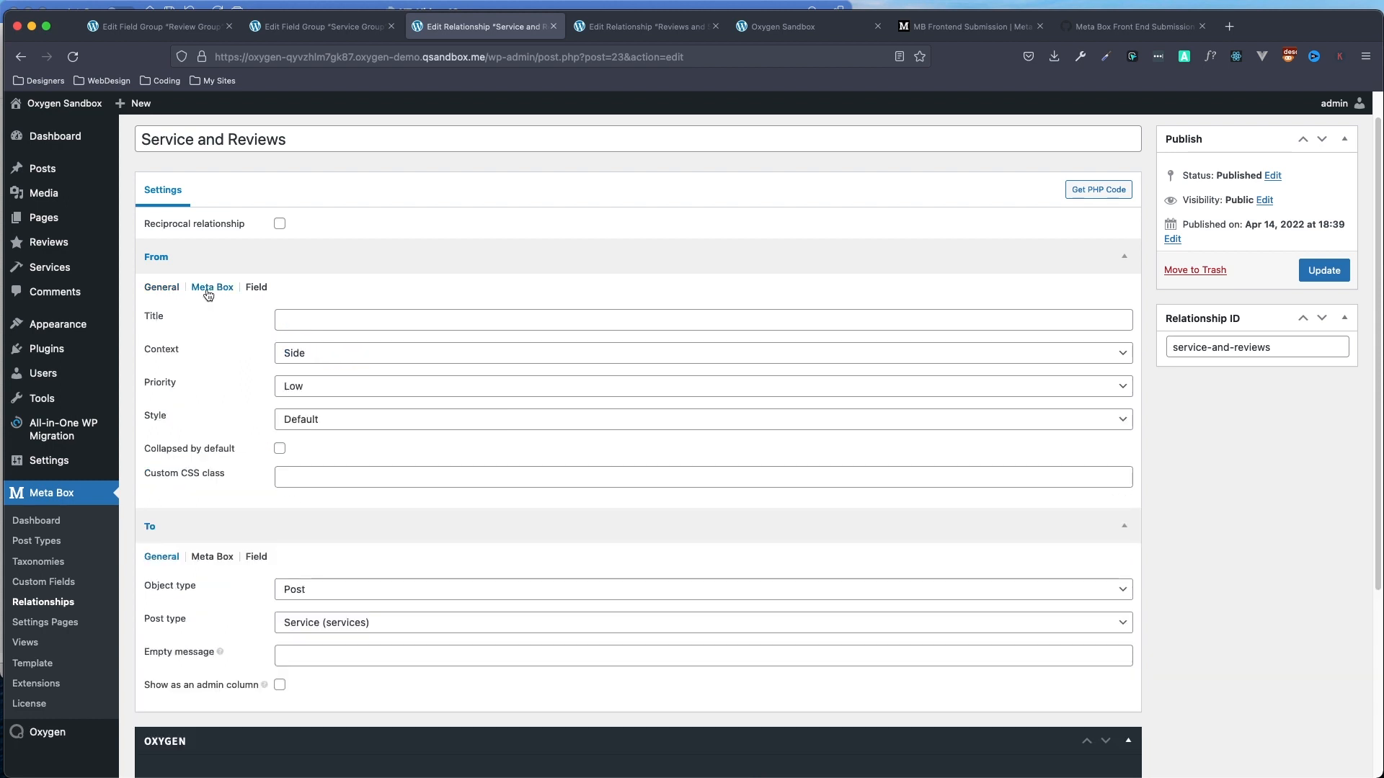
left_click(213, 557)
scroll(285, 540, "down", 1)
scroll(284, 540, "down", 2)
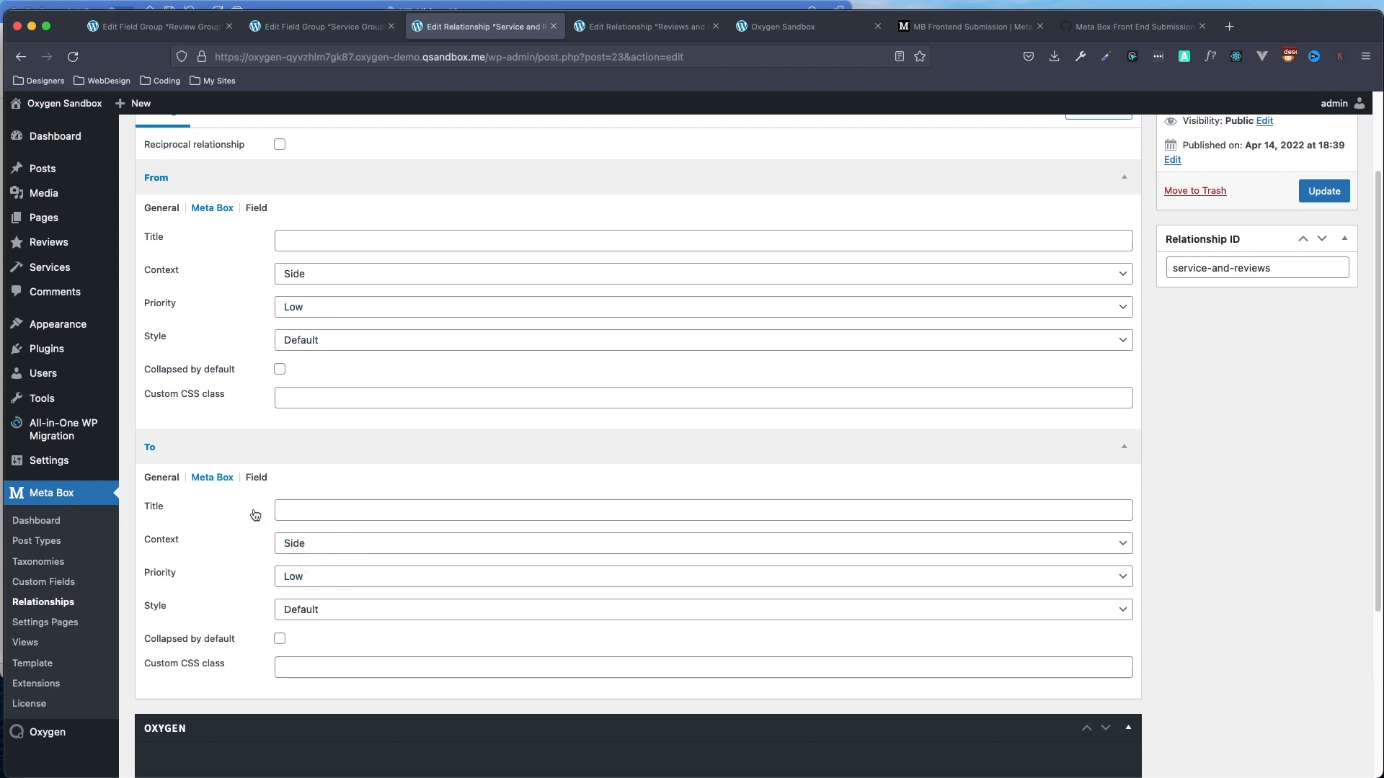
Examine the From and To field labels and placeholders of the Service and Reviews relationship, ending on both sides' general settings.
scroll(245, 432, "up", 2)
left_click(256, 265)
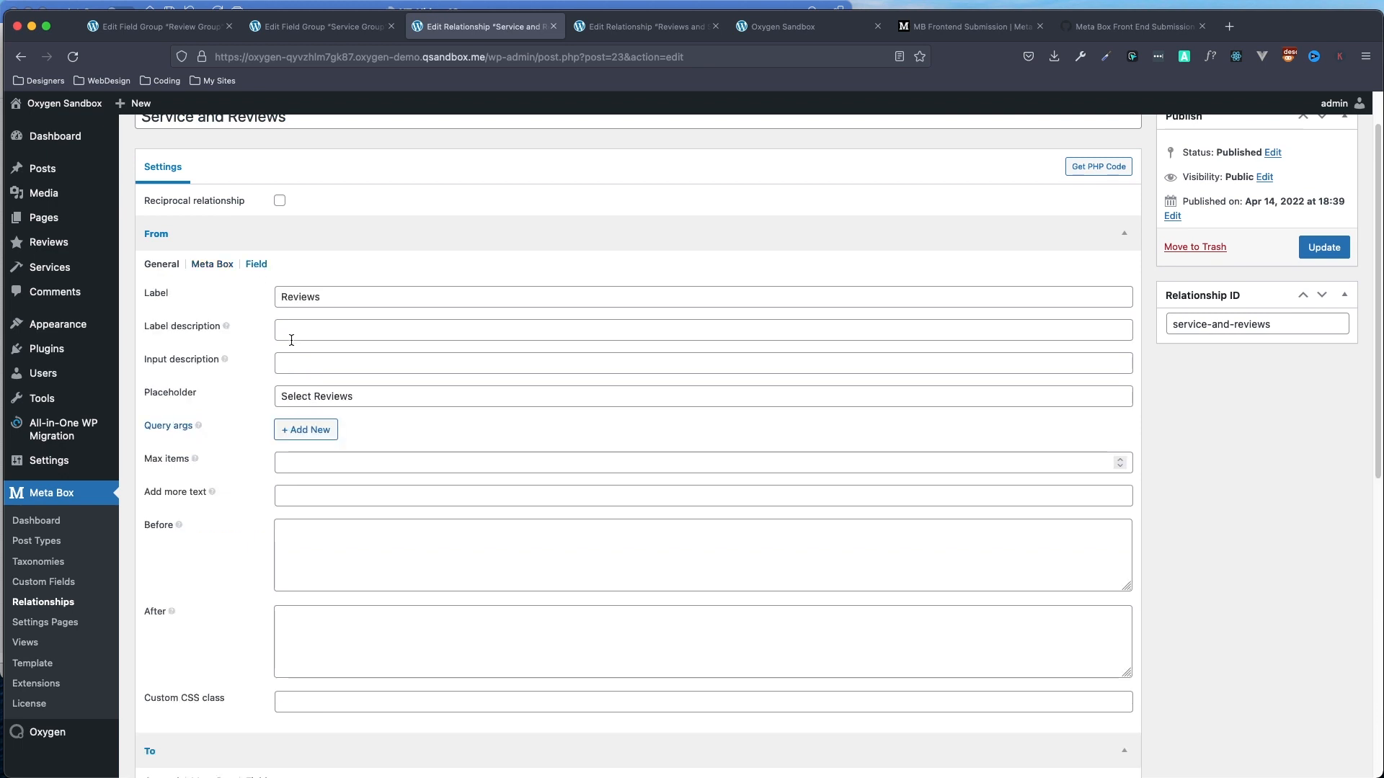
scroll(272, 577, "down", 5)
left_click(256, 632)
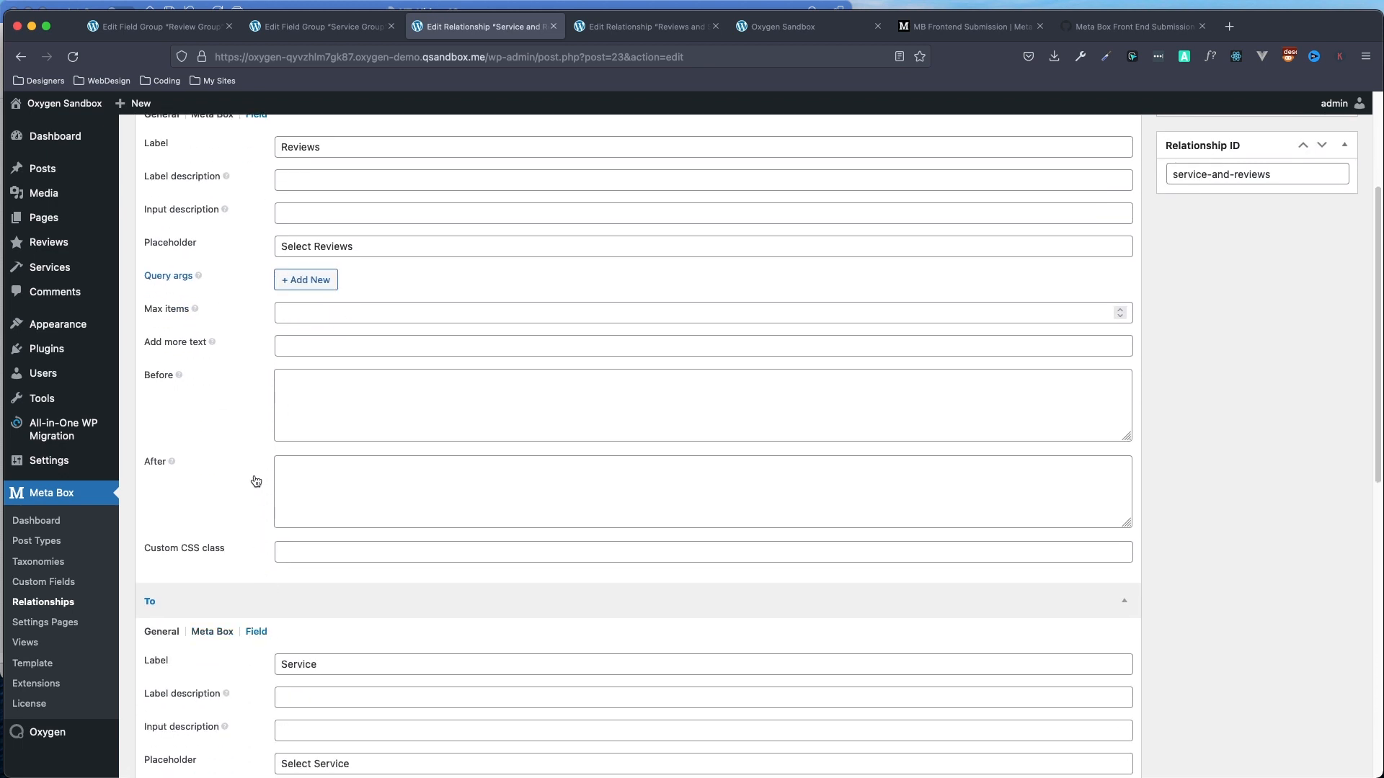
scroll(256, 482, "down", 4)
scroll(256, 473, "up", 5)
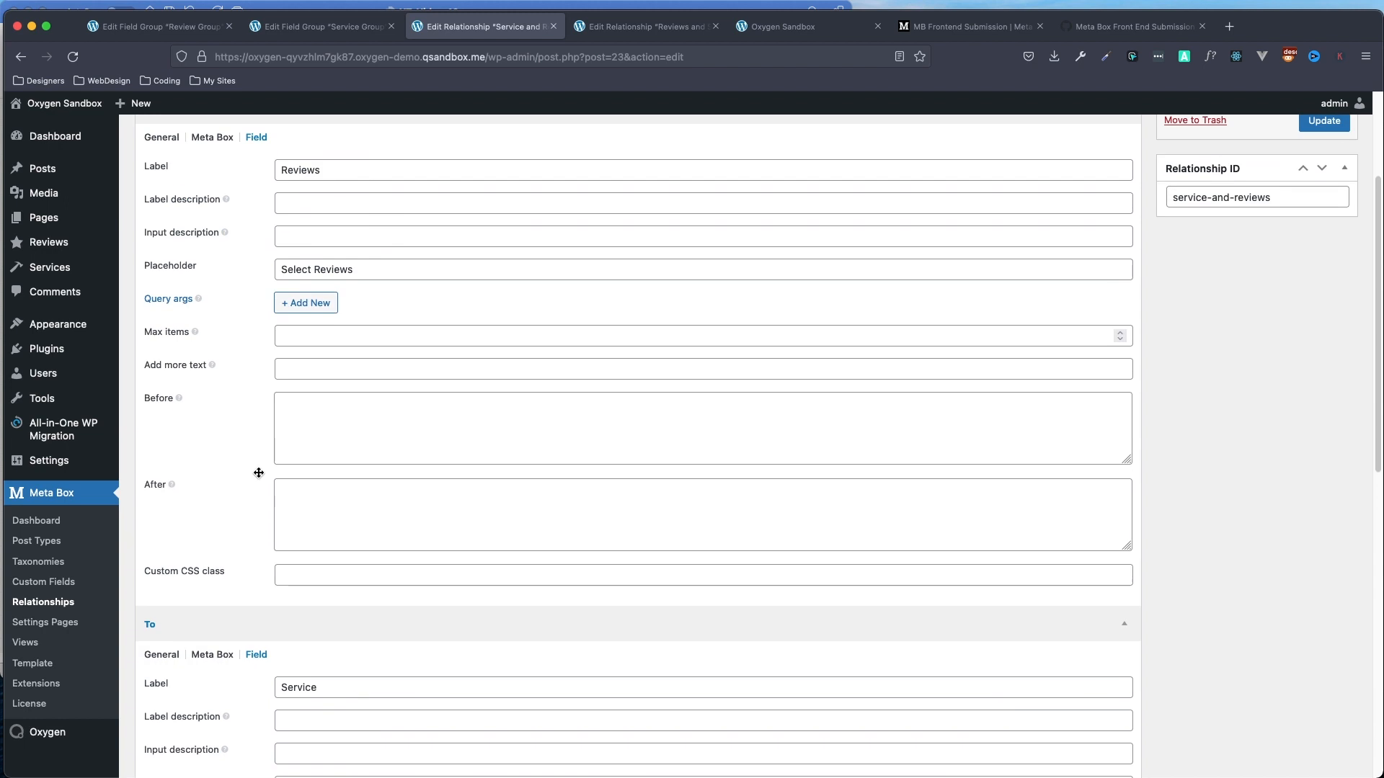
left_click_drag(356, 176, 216, 173)
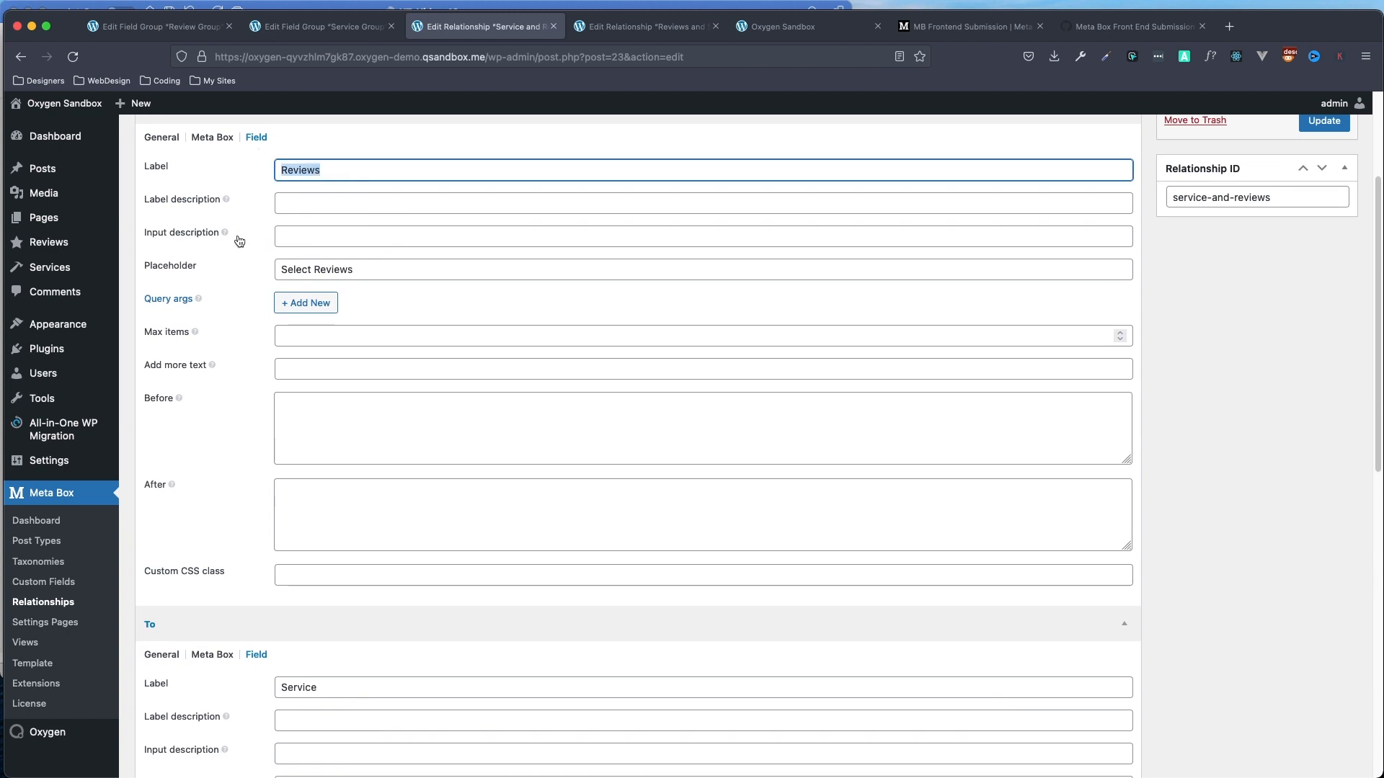
left_click_drag(365, 273, 248, 265)
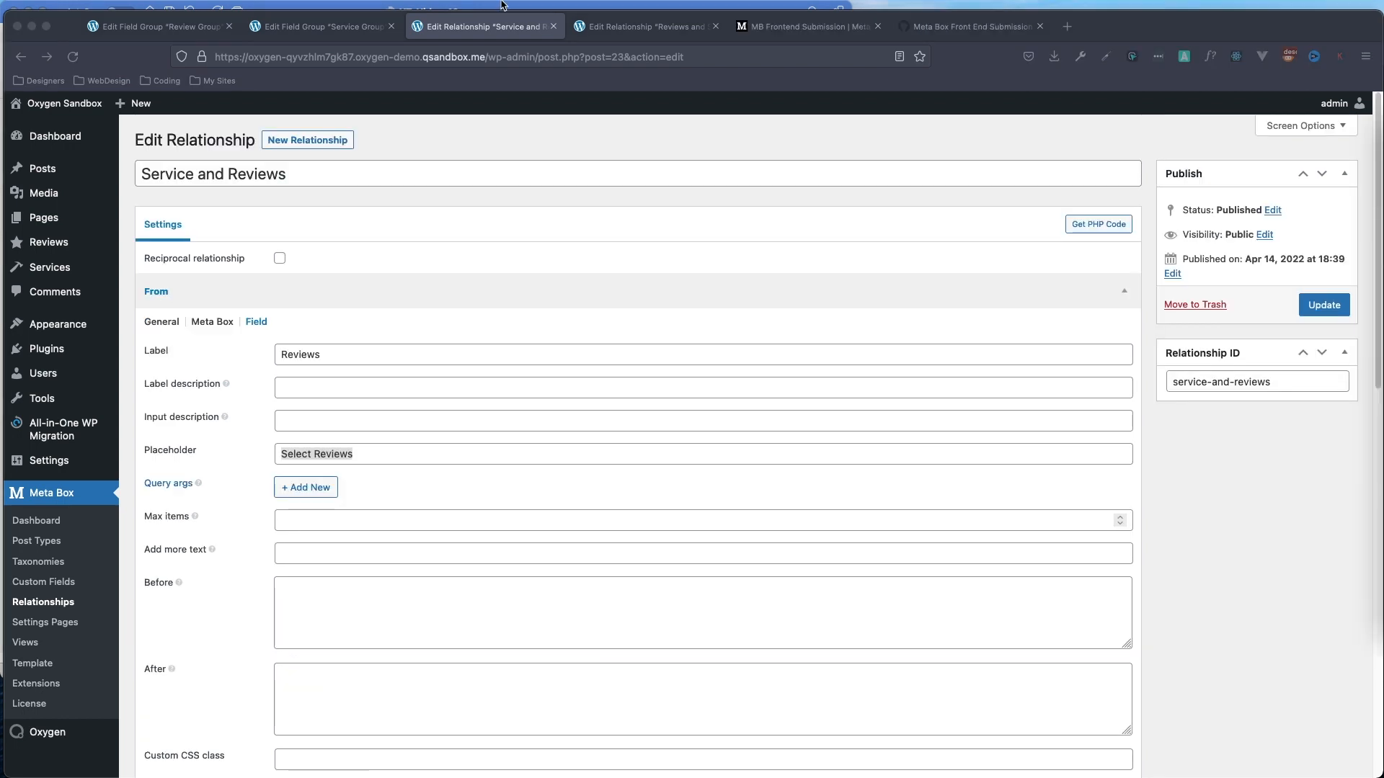
left_click(243, 434)
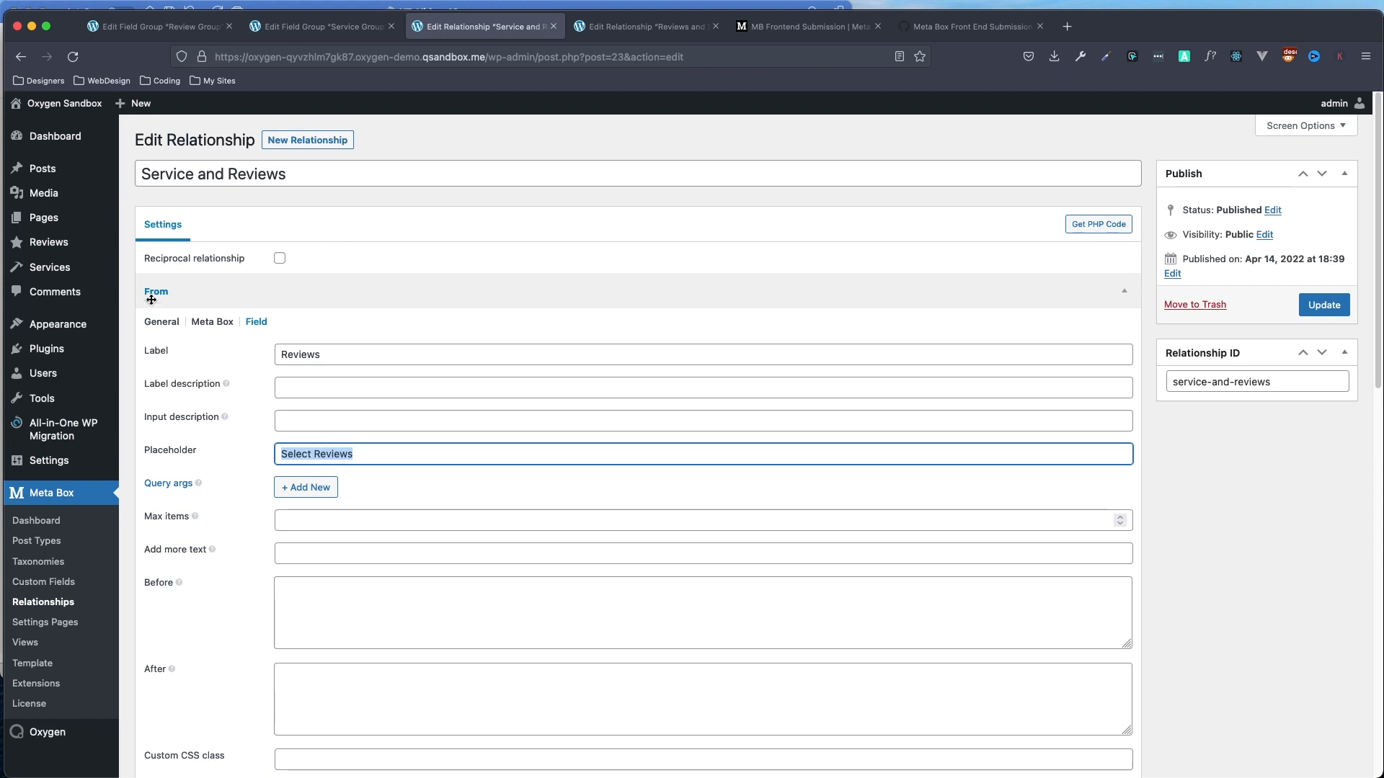
left_click(163, 321)
left_click(161, 525)
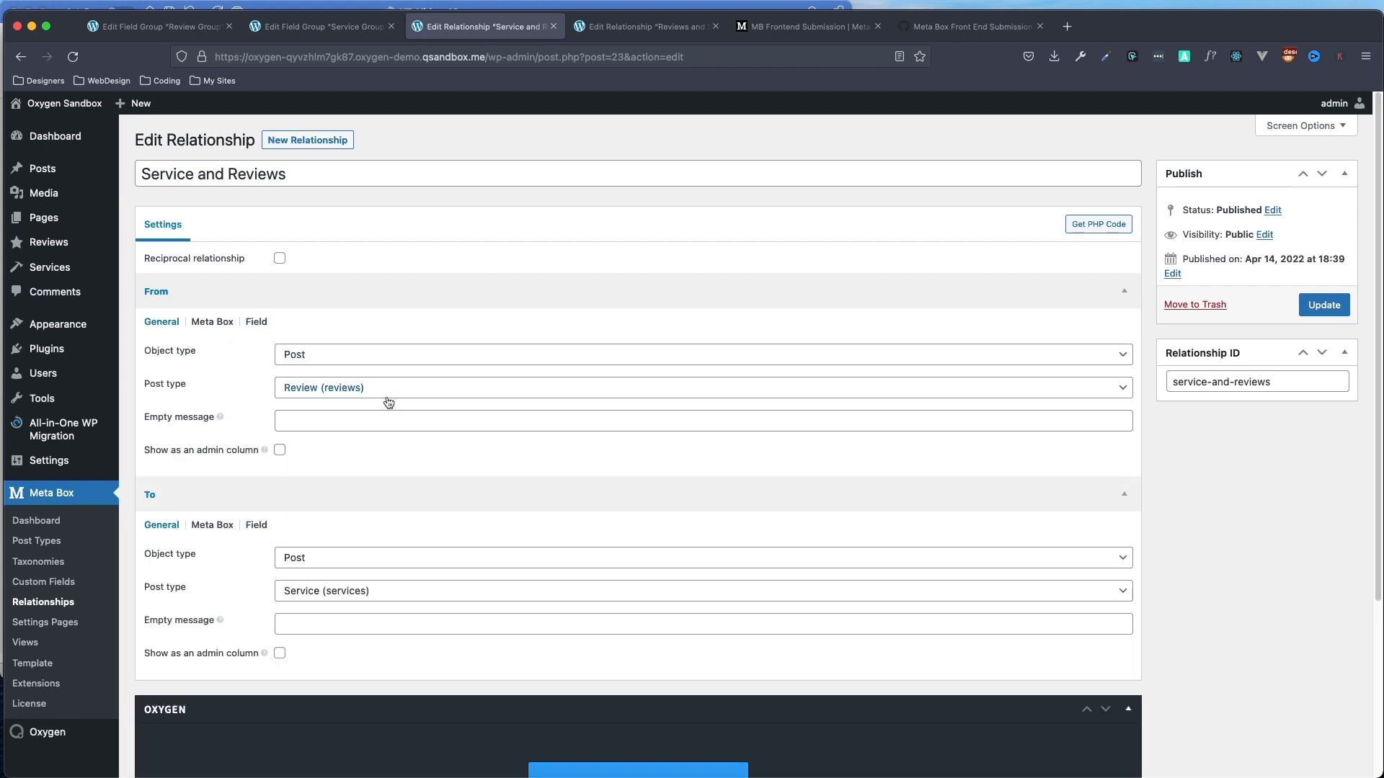
Switch to the Reviews and Service relationship and examine the Meta Box settings of its From and To sides.
left_click(627, 29)
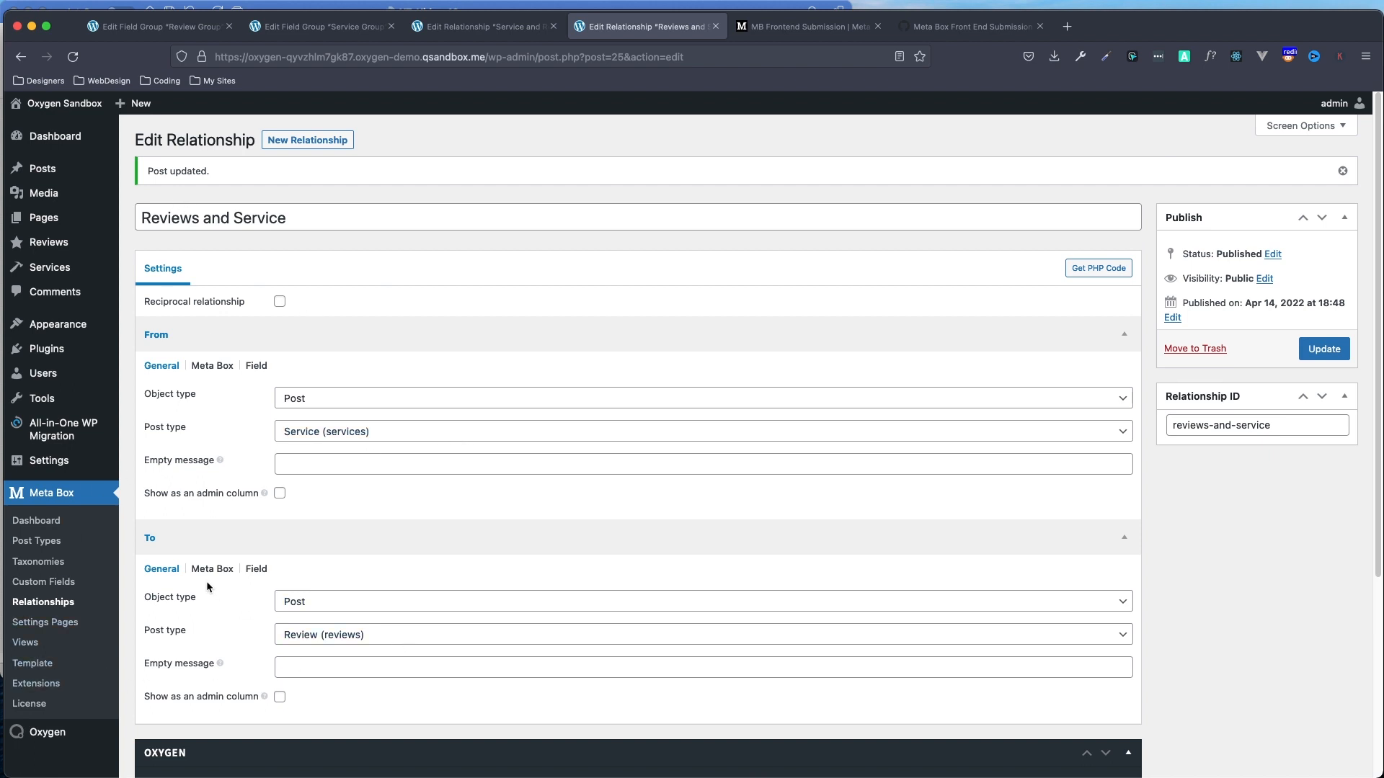
left_click(209, 368)
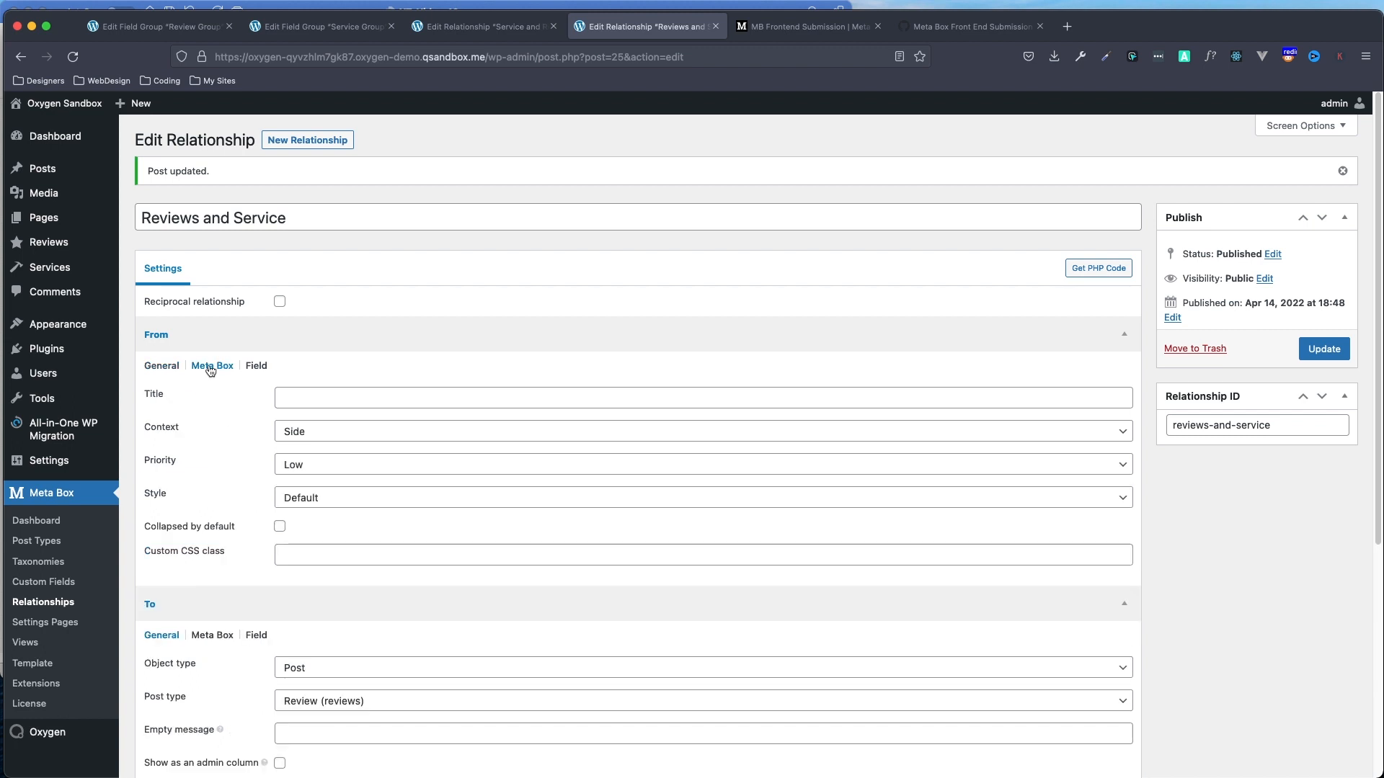
left_click(211, 636)
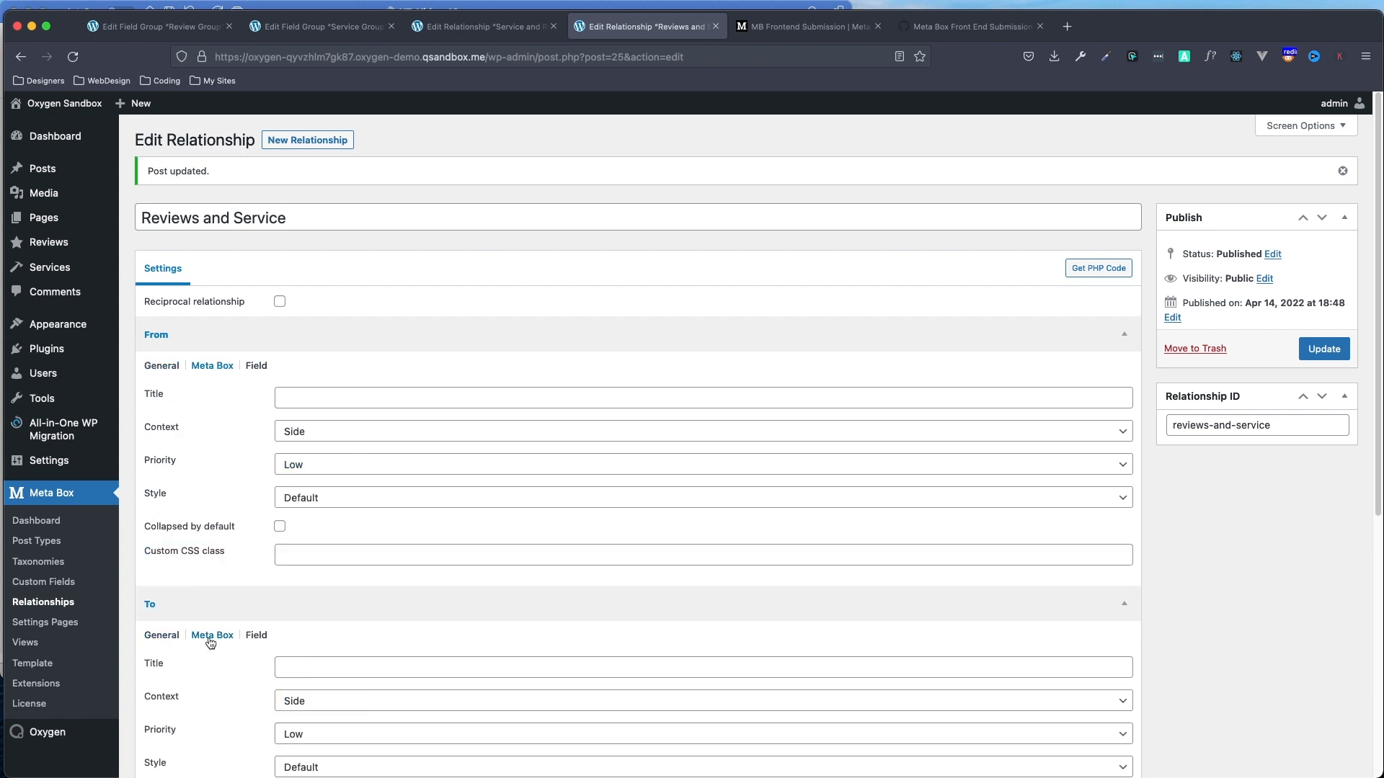
scroll(302, 366, "down", 2)
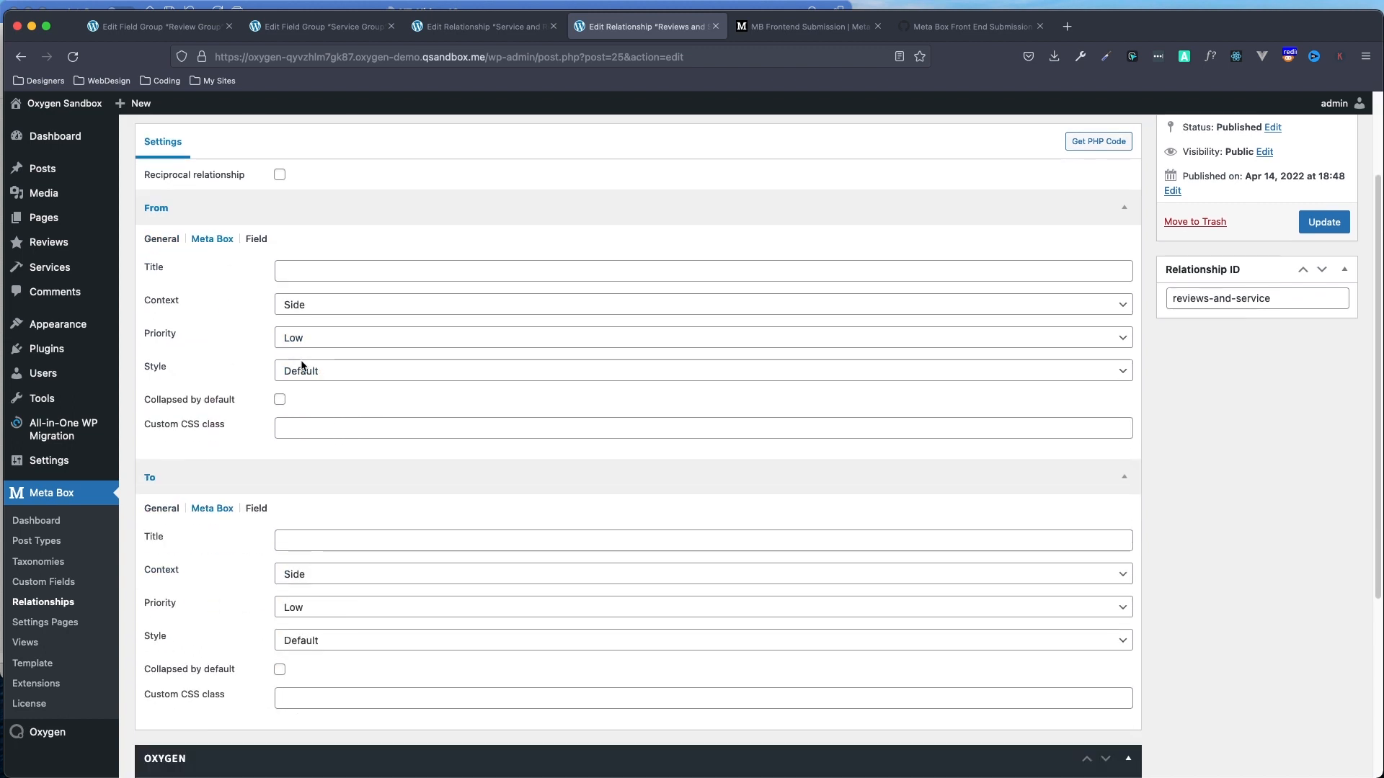
Examine the From and To field labels and placeholders of the Reviews and Service relationship, ending on both sides' general settings.
left_click(256, 240)
scroll(269, 616, "down", 2)
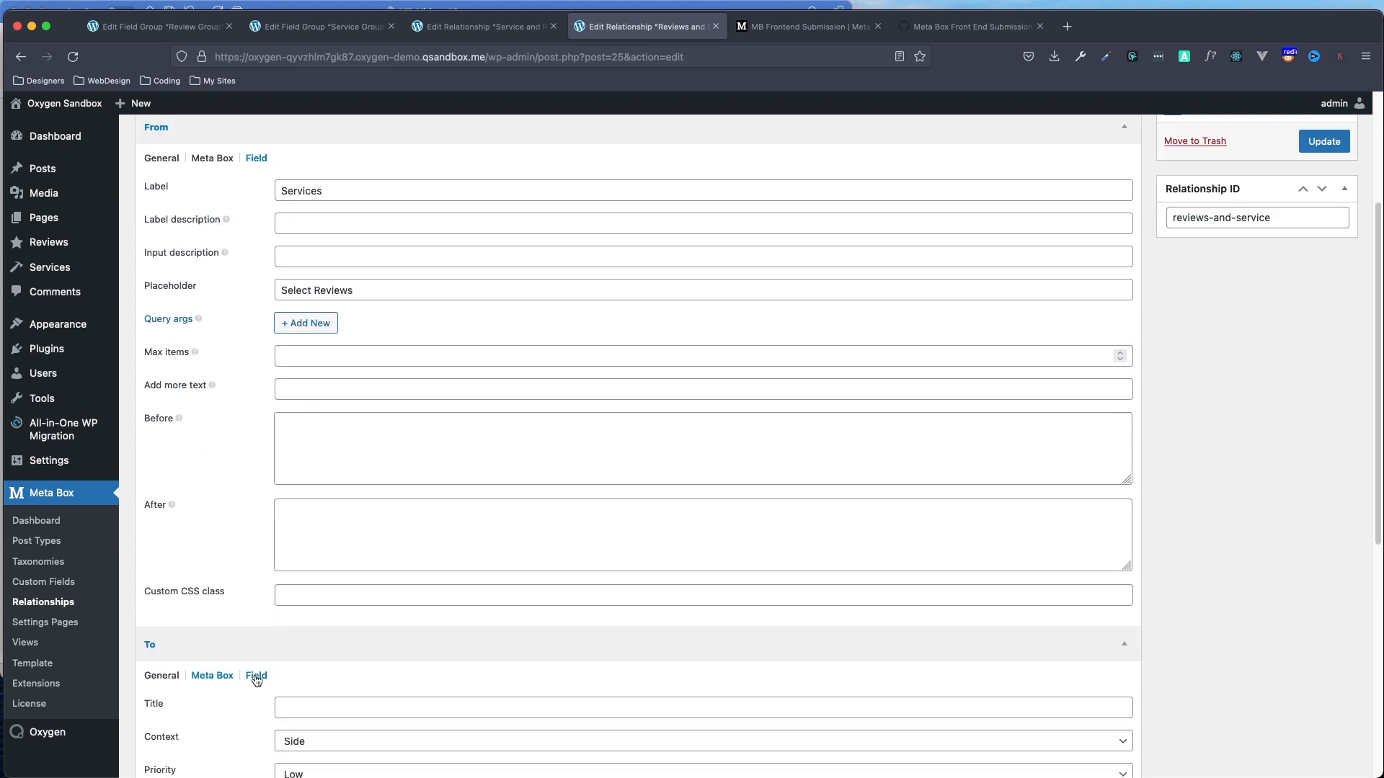
left_click(256, 671)
scroll(288, 615, "down", 3)
scroll(302, 249, "up", 3)
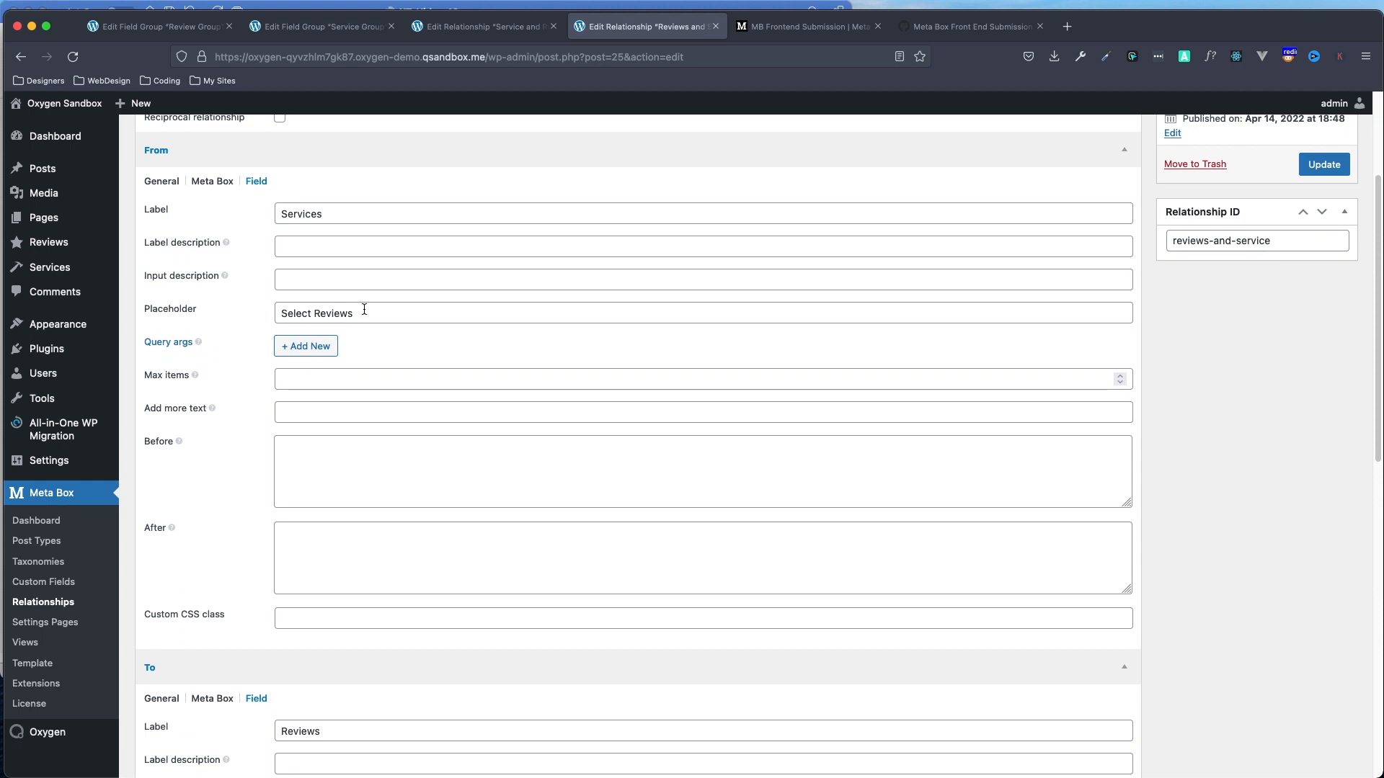
left_click(157, 183)
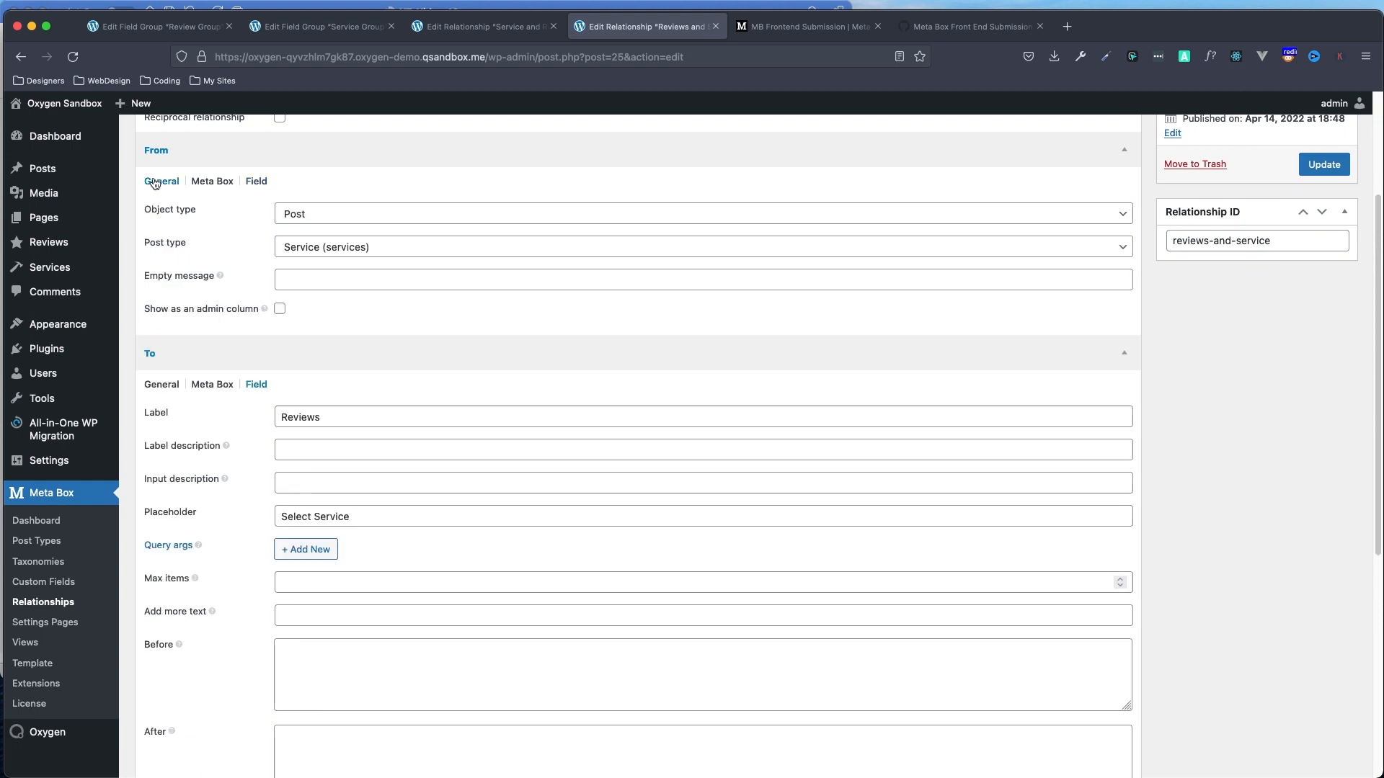
left_click(162, 387)
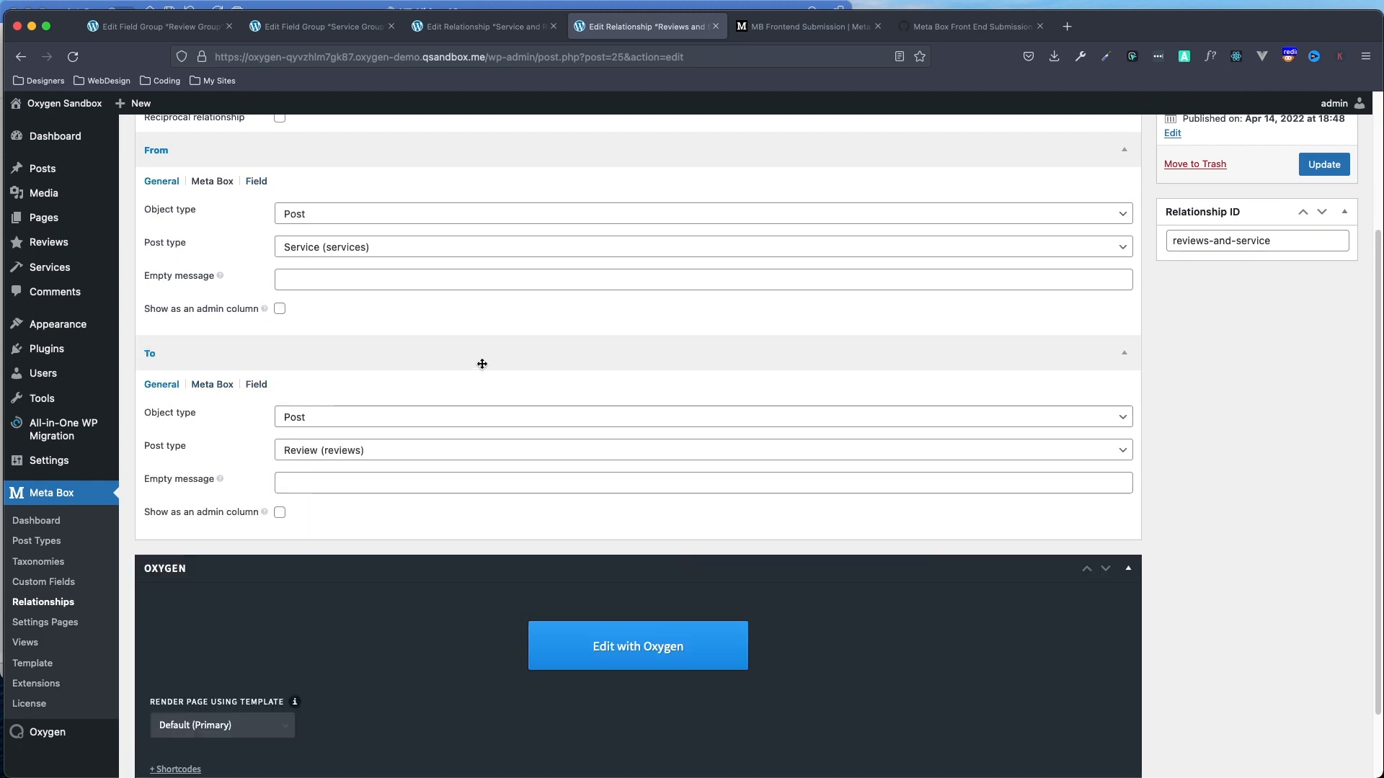
Update the Reviews and Service relationship and return to the Service and Reviews relationship.
scroll(879, 376, "up", 3)
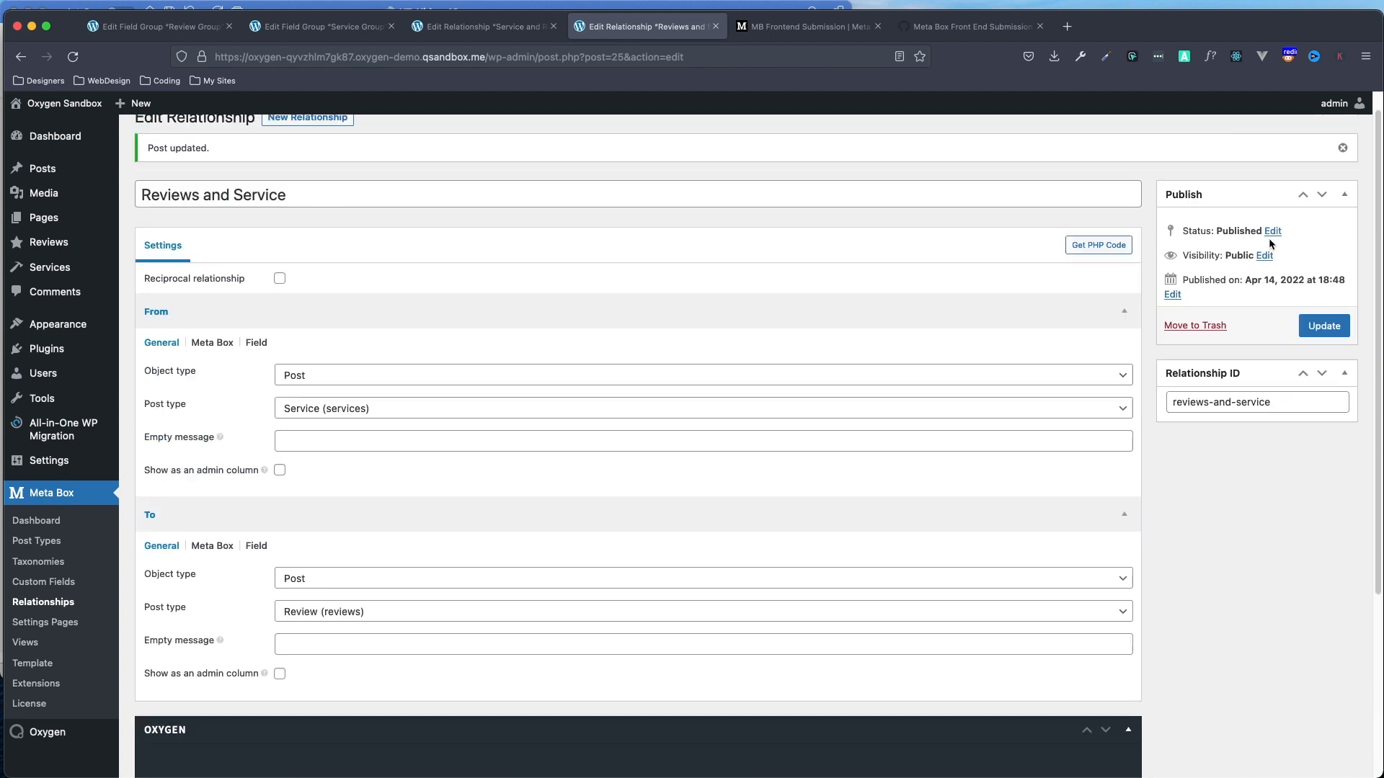
left_click(1325, 326)
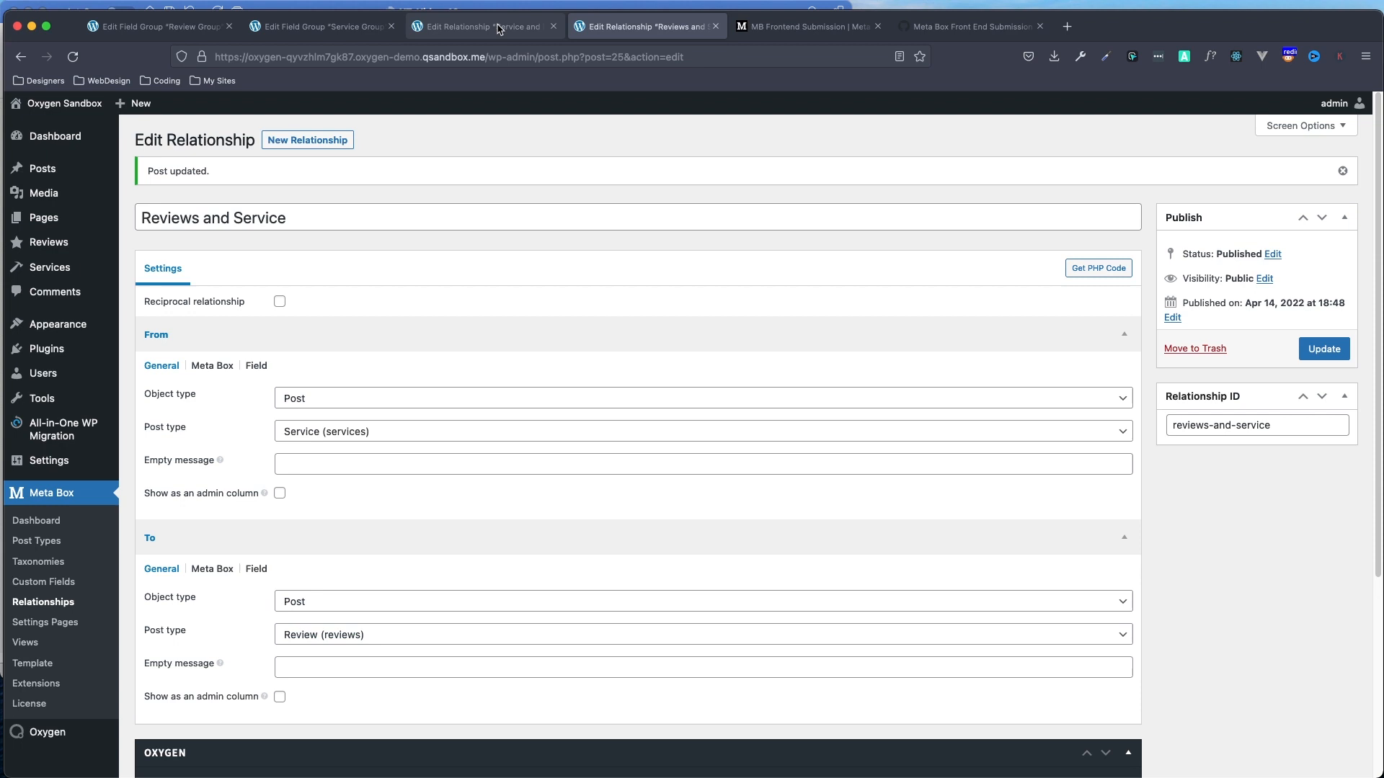
left_click(501, 27)
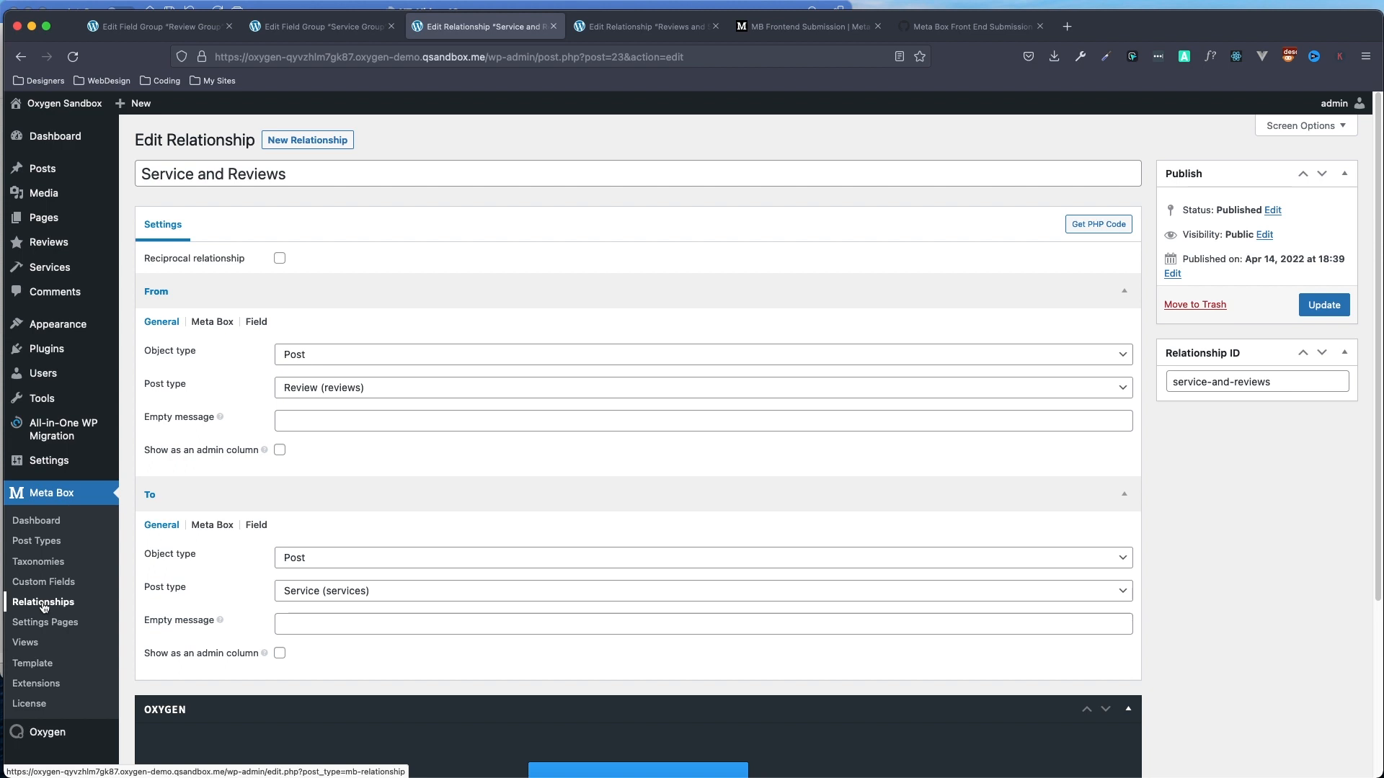
Add a new page in a separate browser tab, title it "Leave a Review" and publish it.
mouse_move(72, 219)
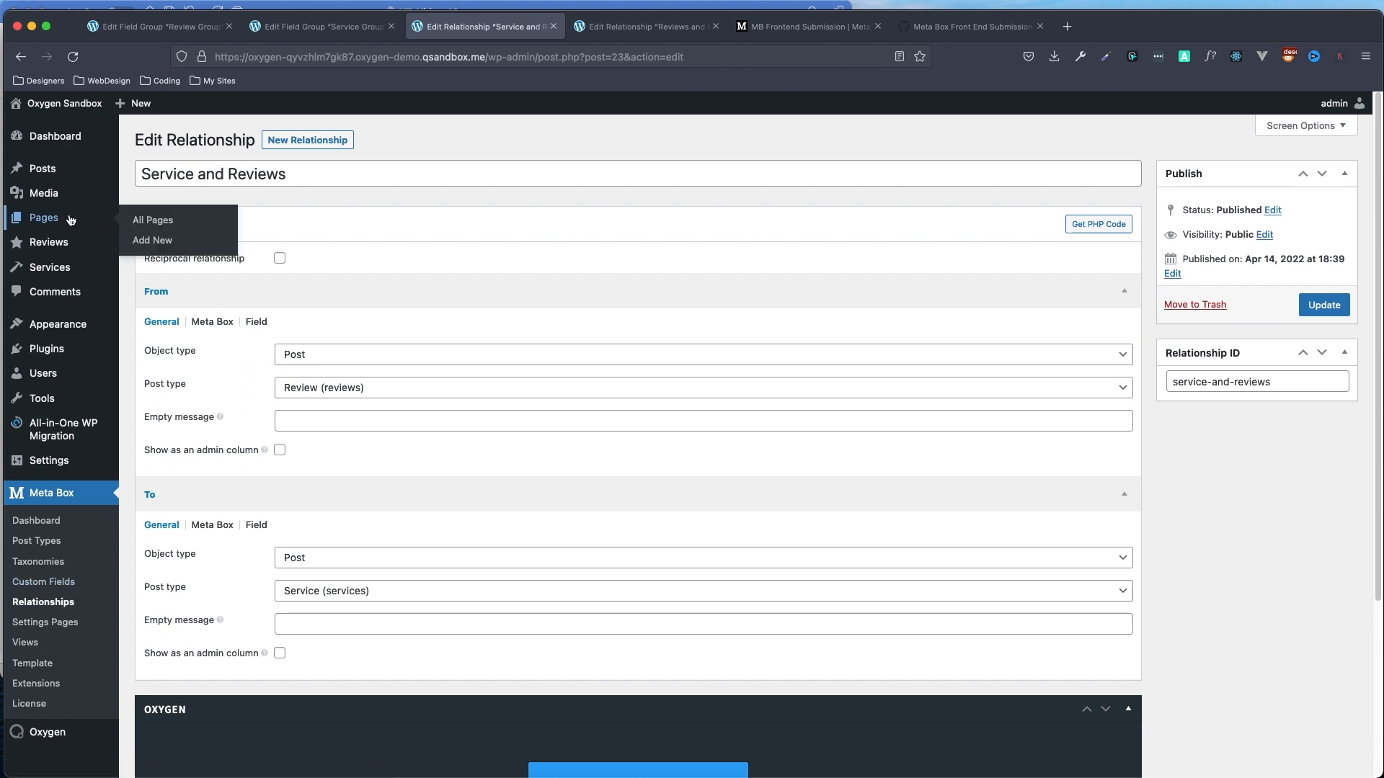
right_click(151, 244)
left_click(182, 247)
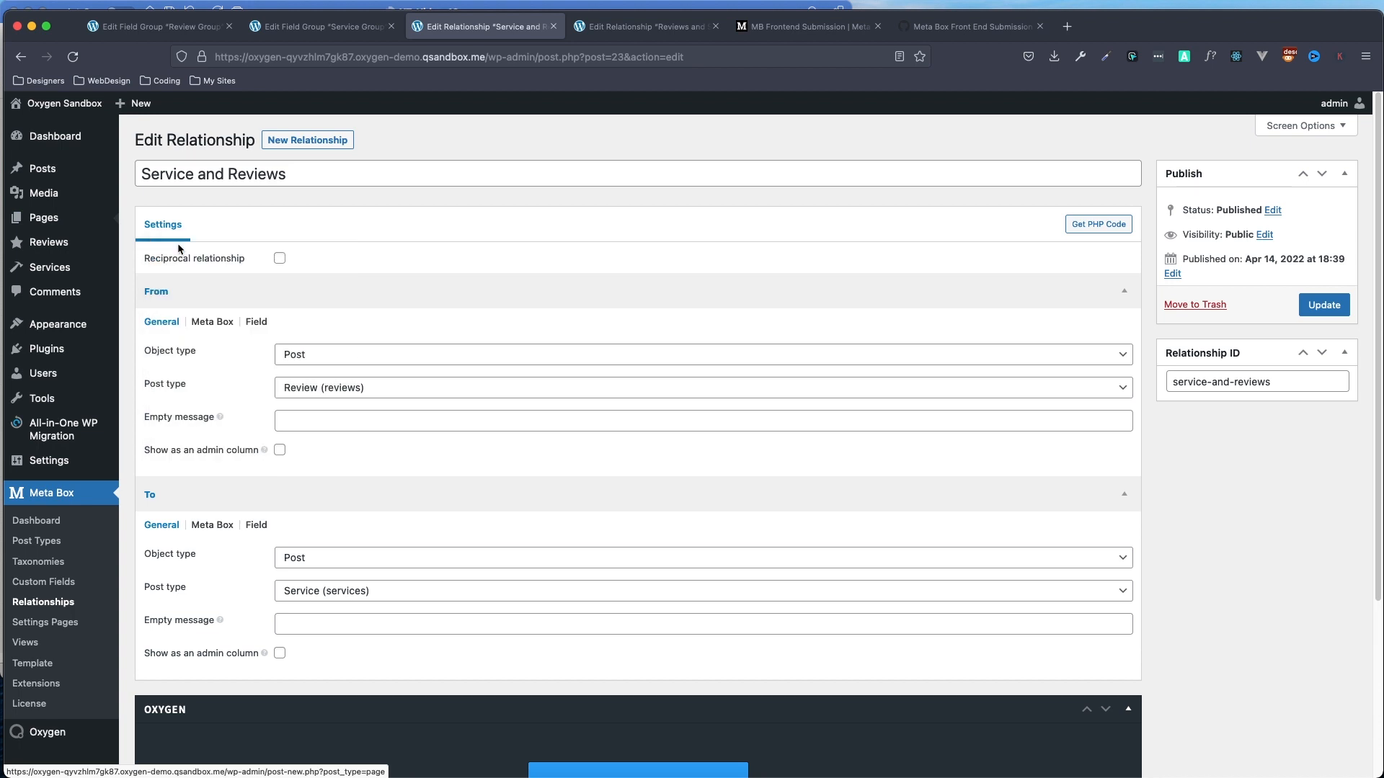
left_click(616, 28)
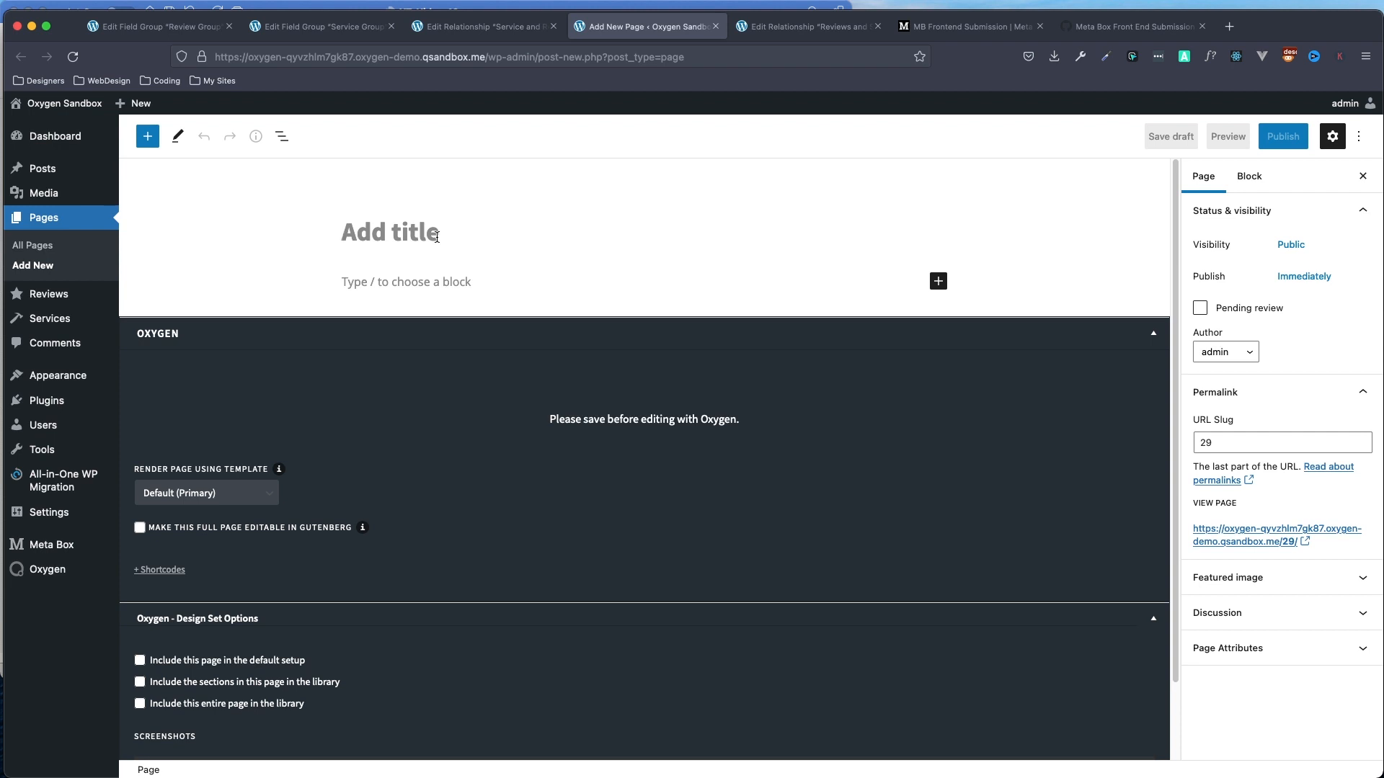
type("Leave a Review")
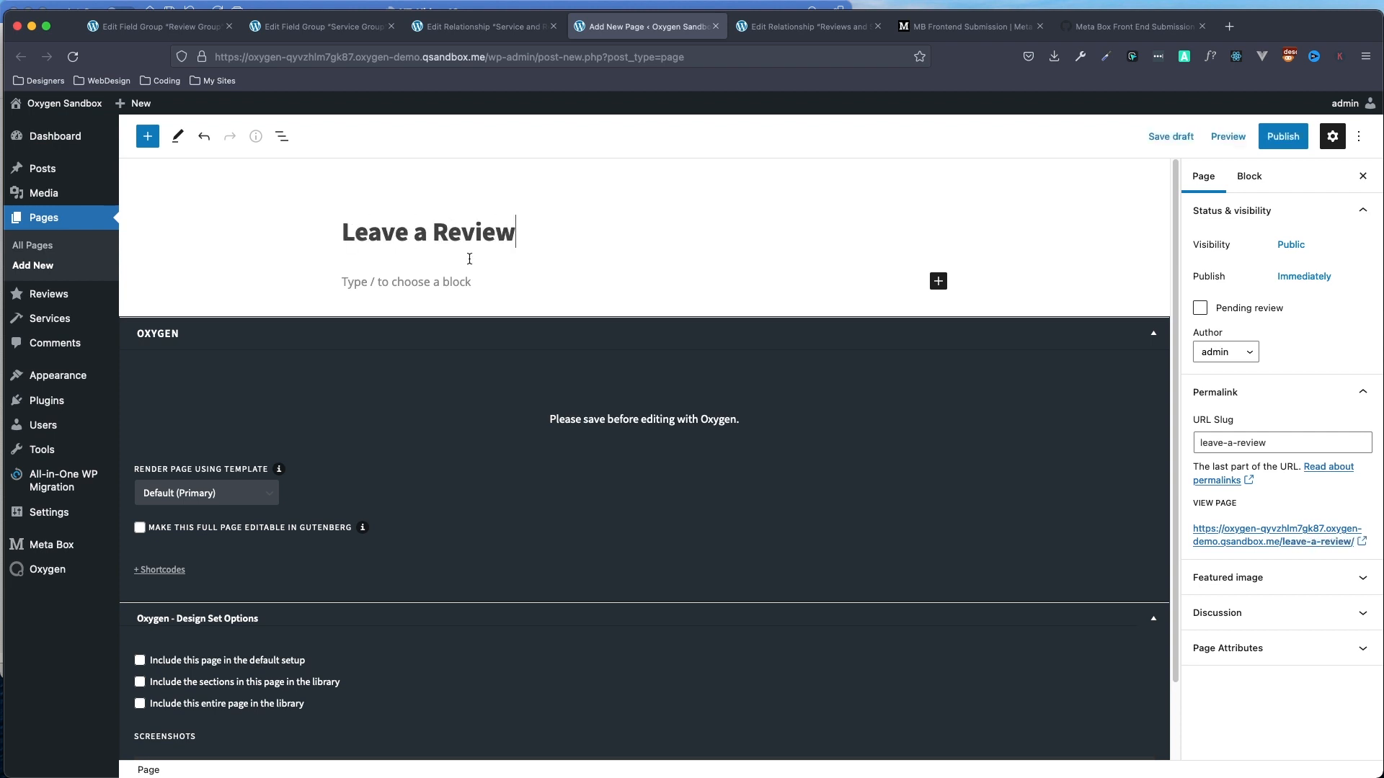
left_click(1289, 141)
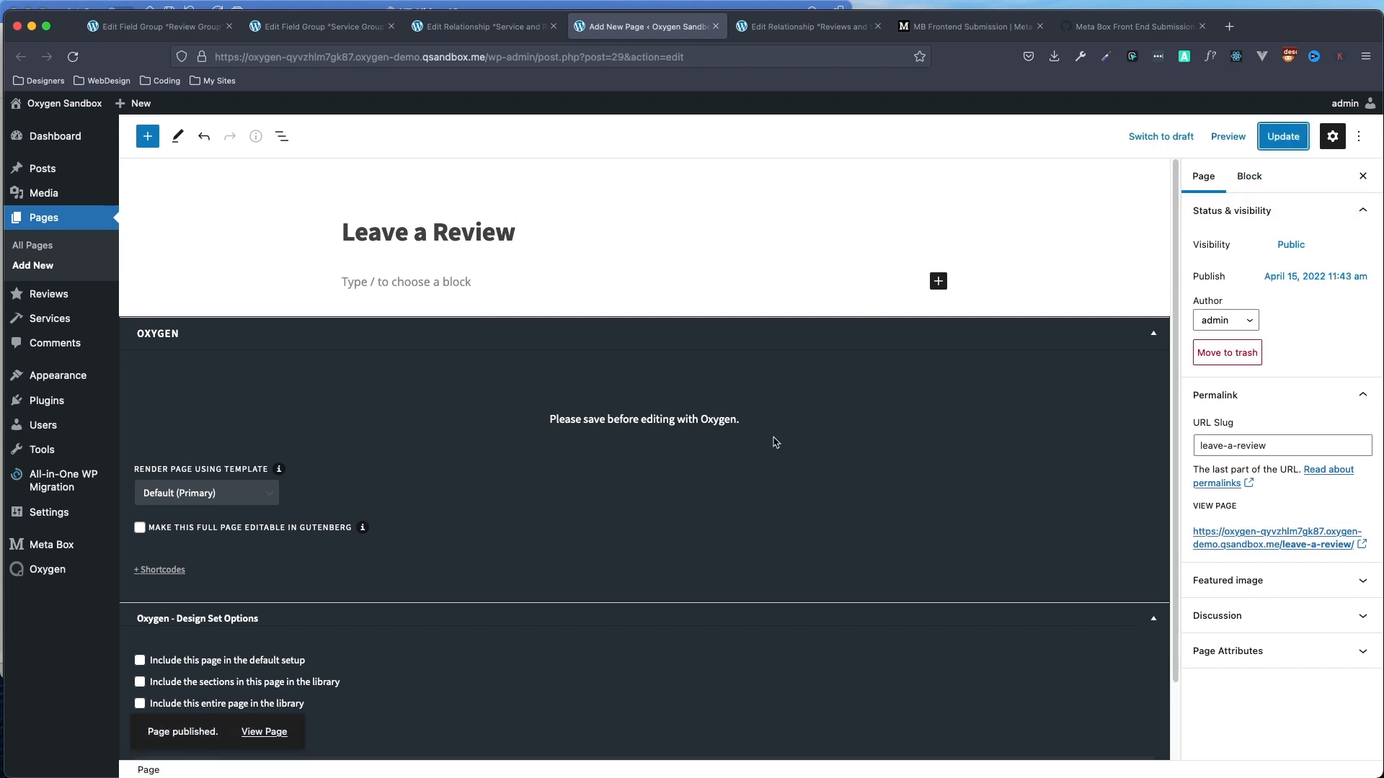
Reload the published page's editor and open the page in Oxygen with its structure tree shown, placing its tab after the relationship tabs.
left_click(72, 56)
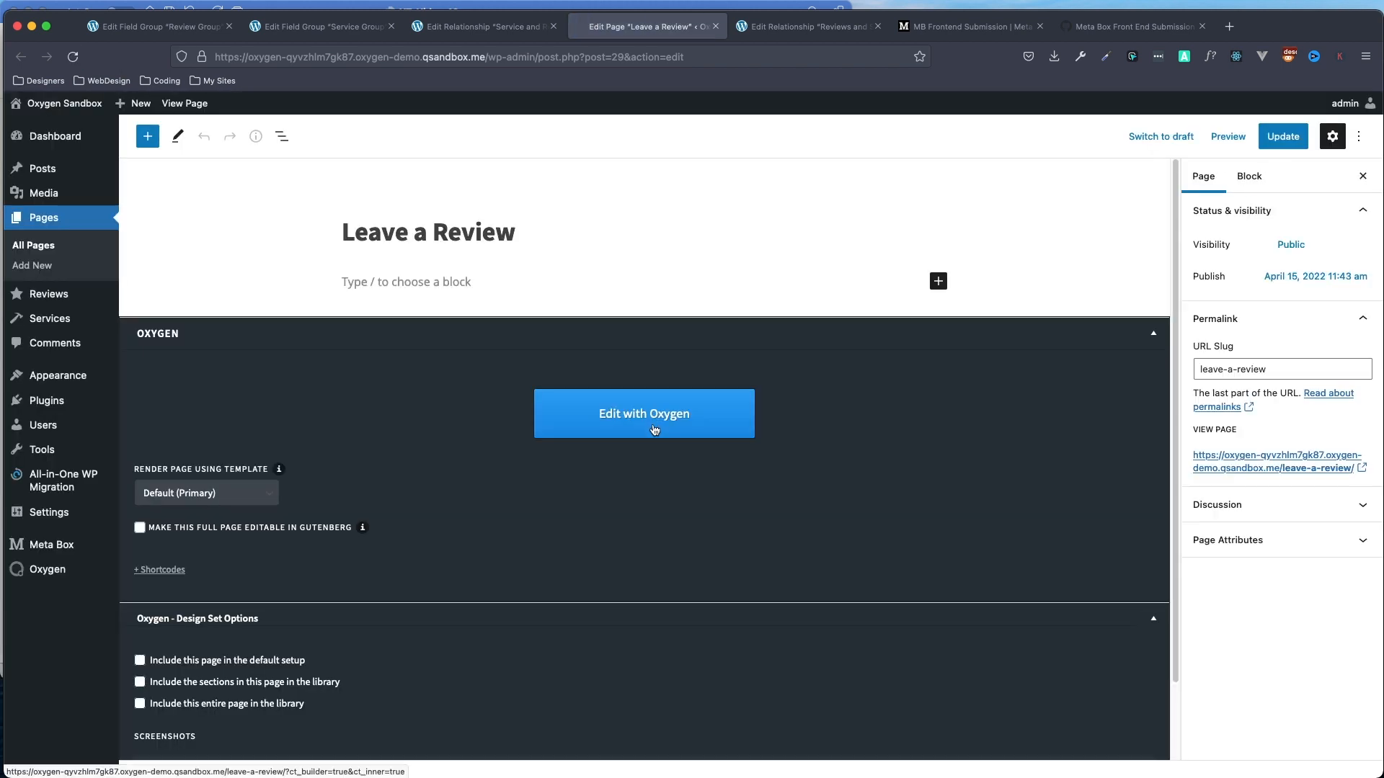
left_click(637, 420)
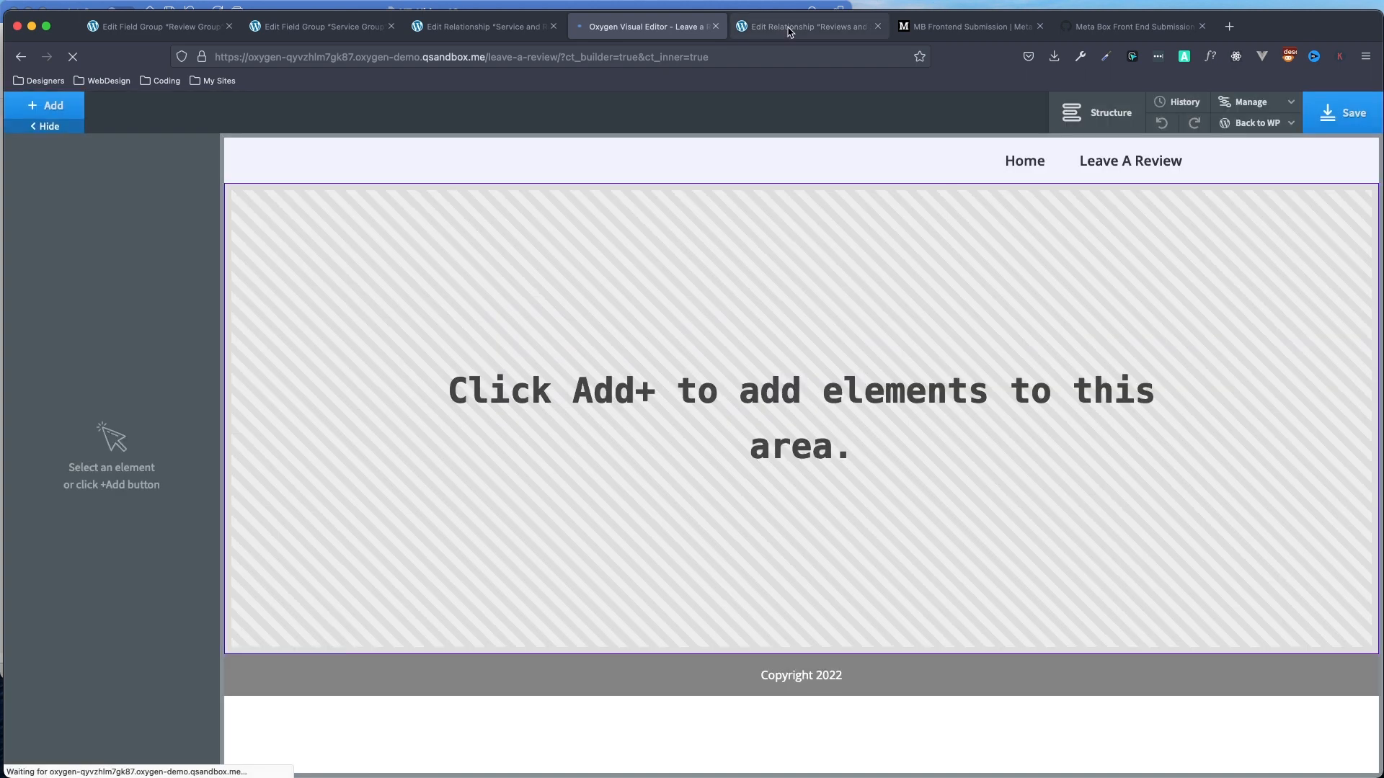
left_click_drag(789, 32, 616, 22)
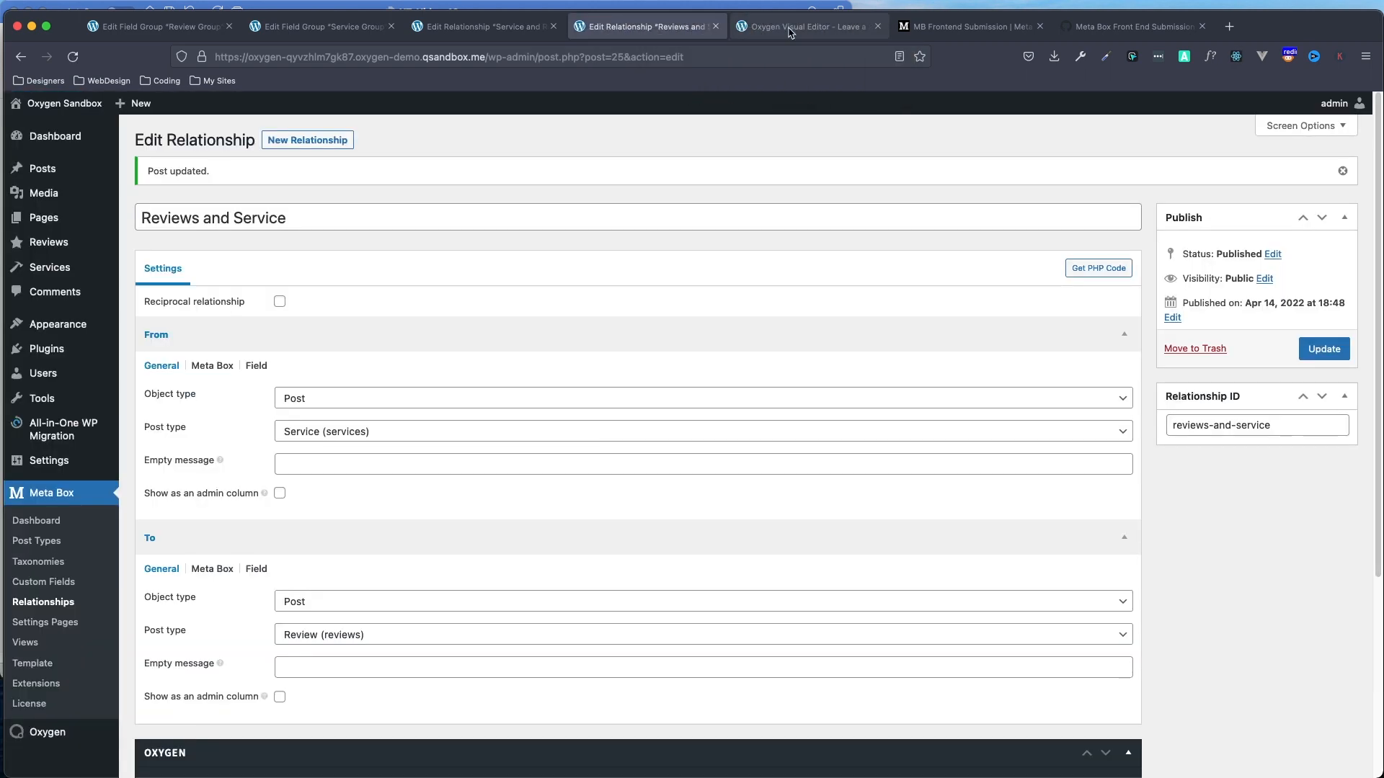
left_click(791, 31)
left_click(1092, 111)
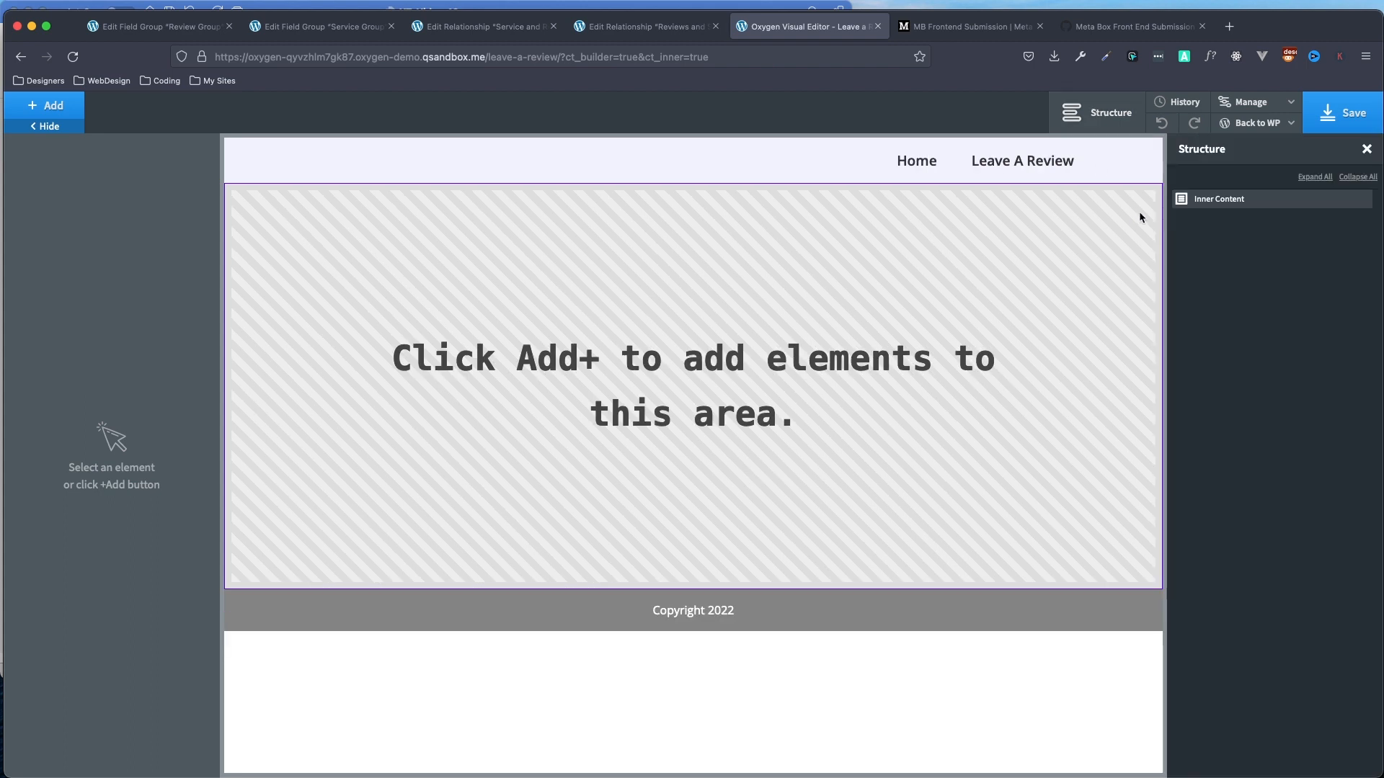
Add a section to the page holding a heading and a div, with a Shortcode element nested inside the div.
left_click(48, 106)
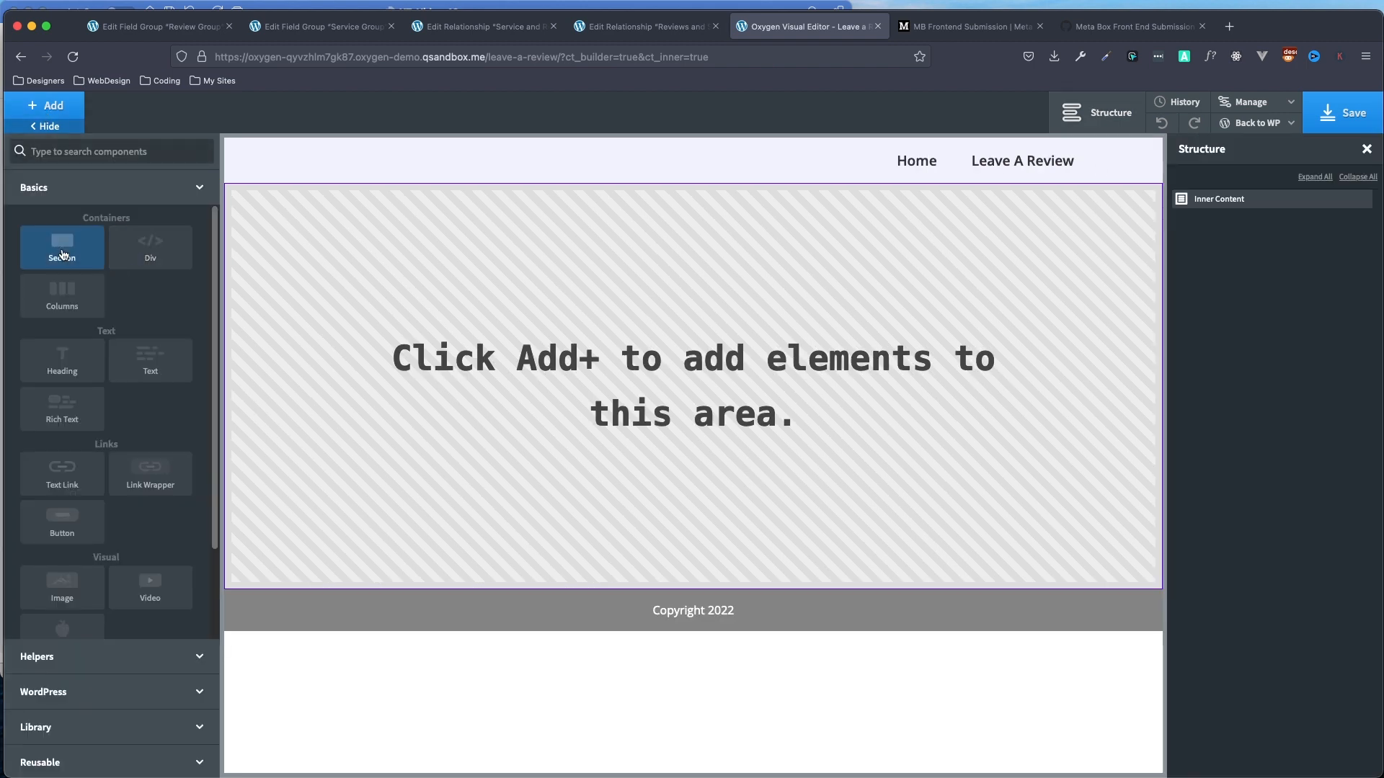
left_click(62, 252)
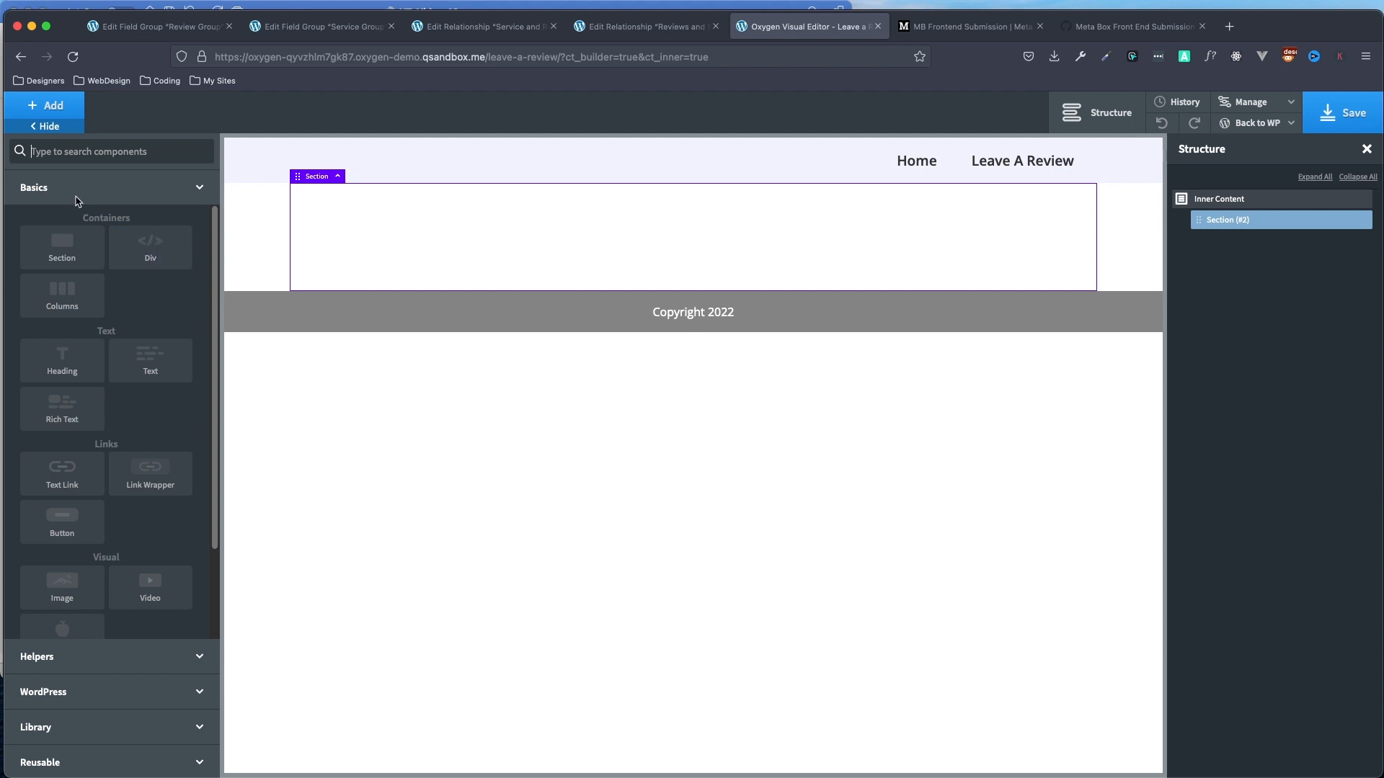
left_click(76, 371)
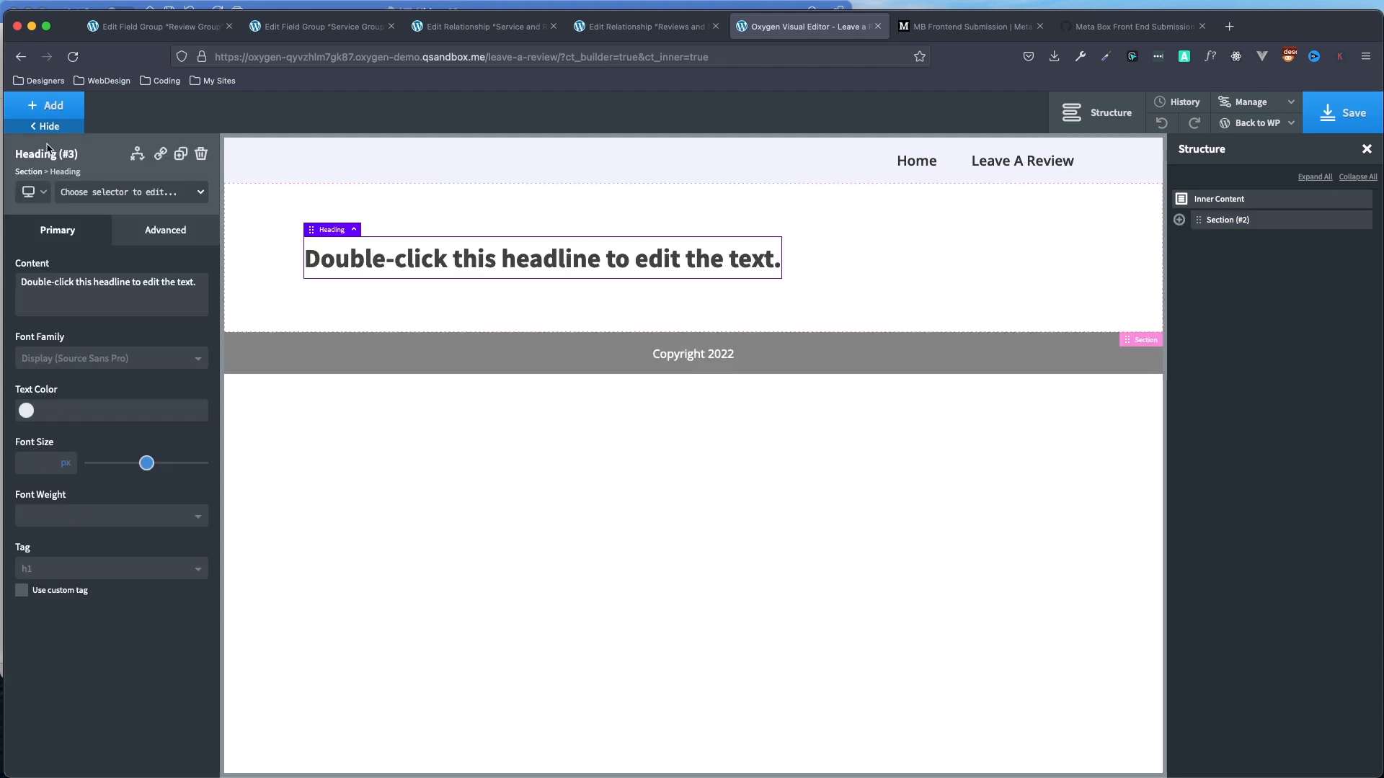
left_click(48, 106)
left_click(163, 254)
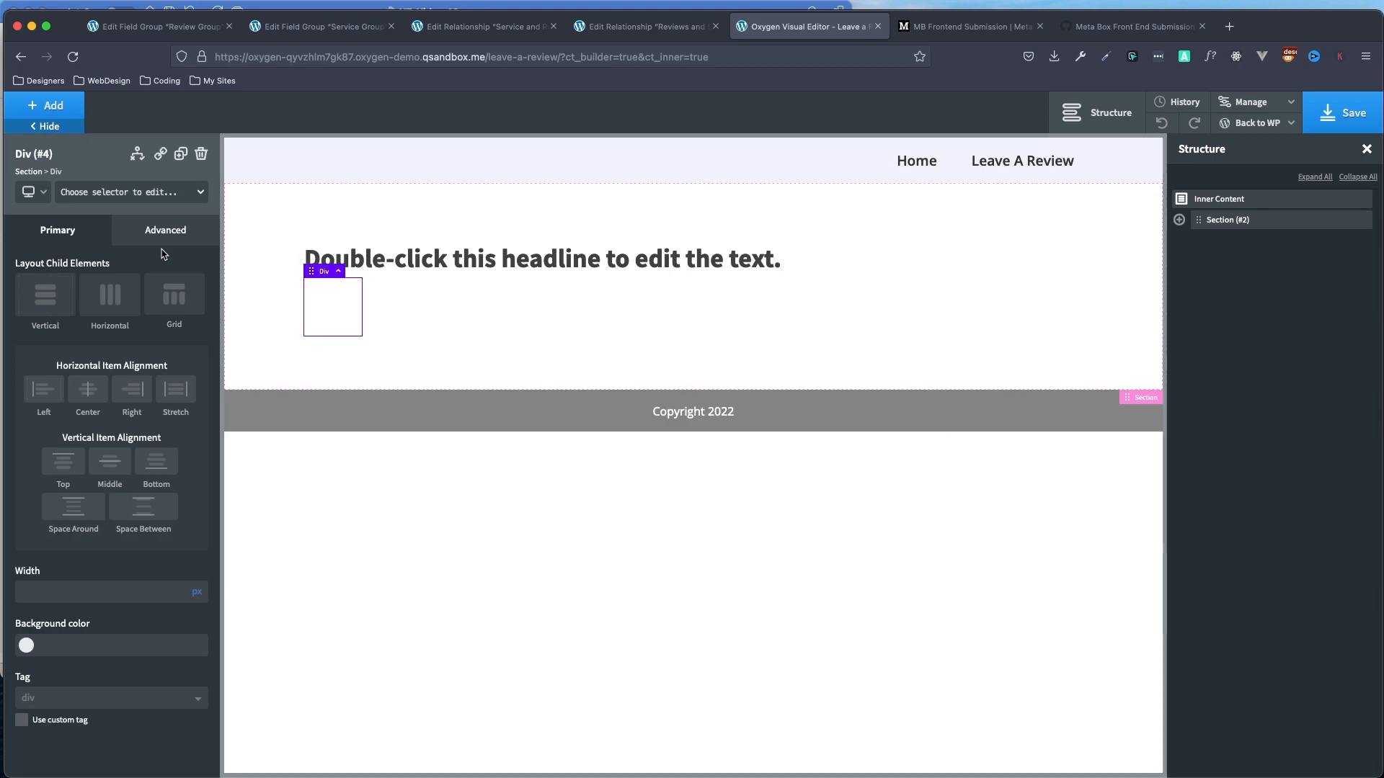
left_click(60, 112)
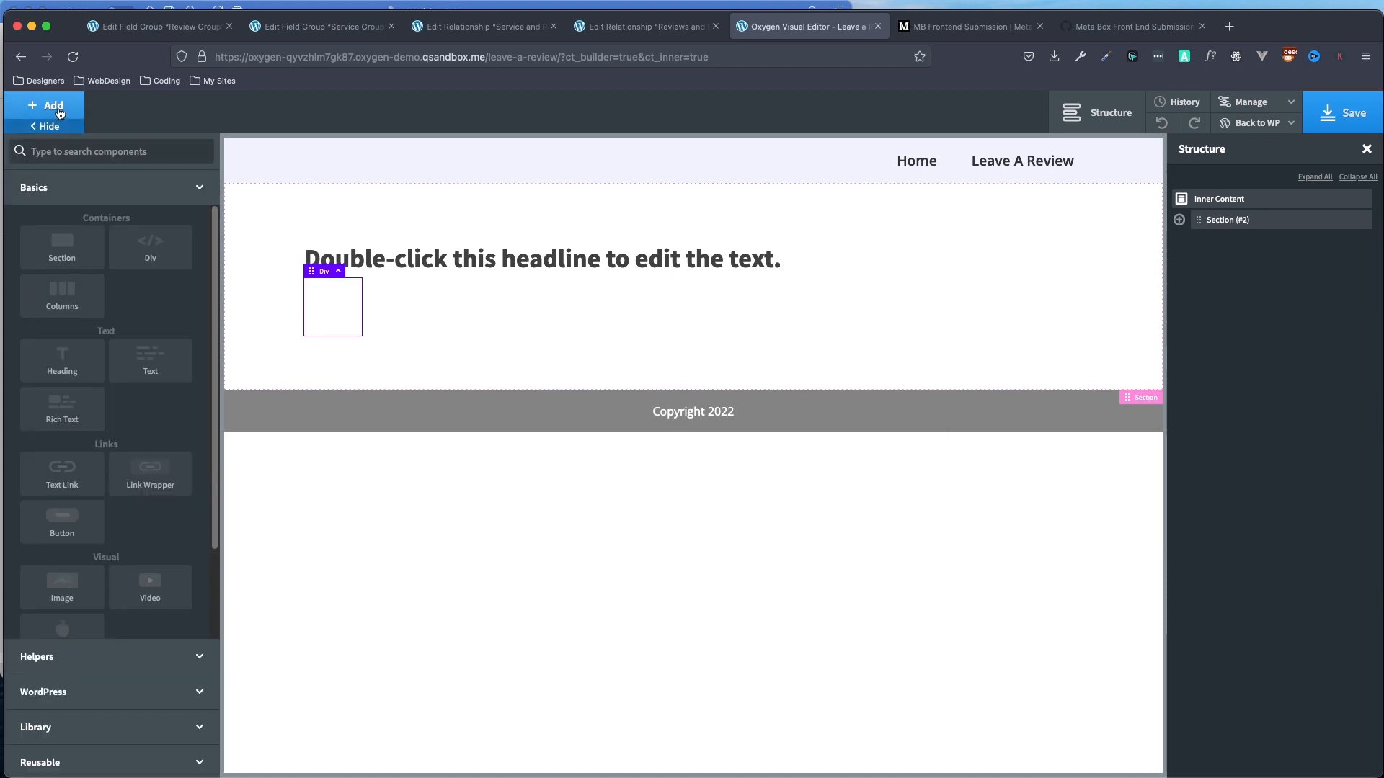
type("sho")
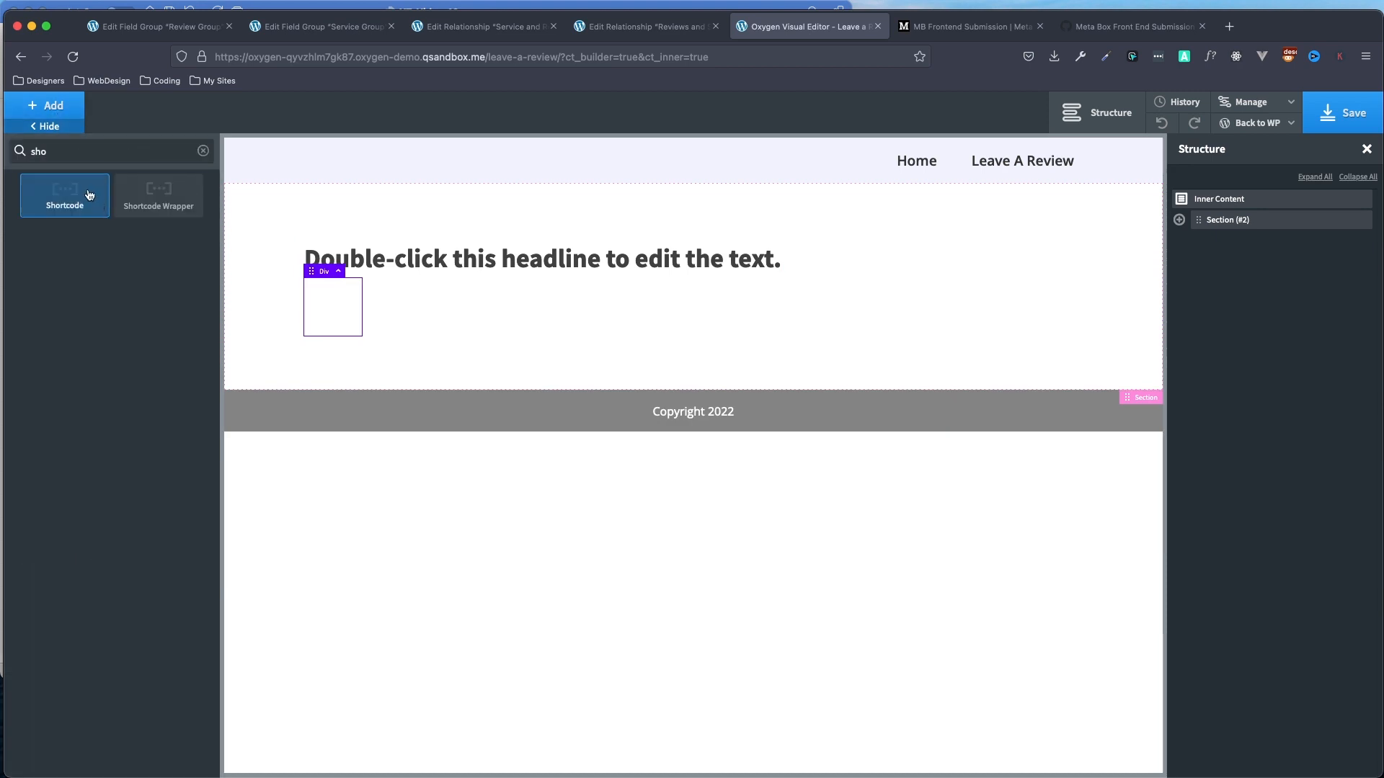
left_click(68, 194)
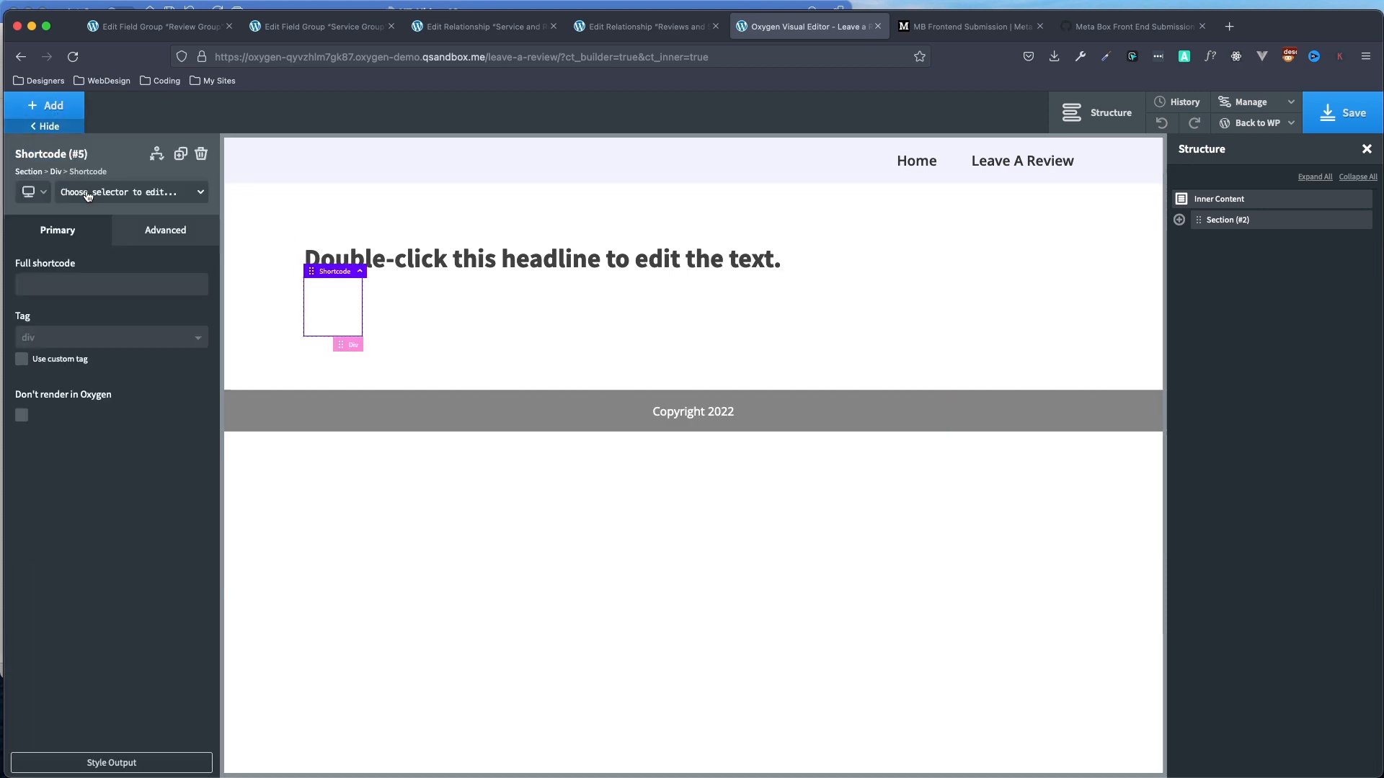
Expand the whole structure tree and examine the section, heading, div and shortcode, ending on the section's size and spacing settings.
left_click(1179, 220)
left_click(1307, 178)
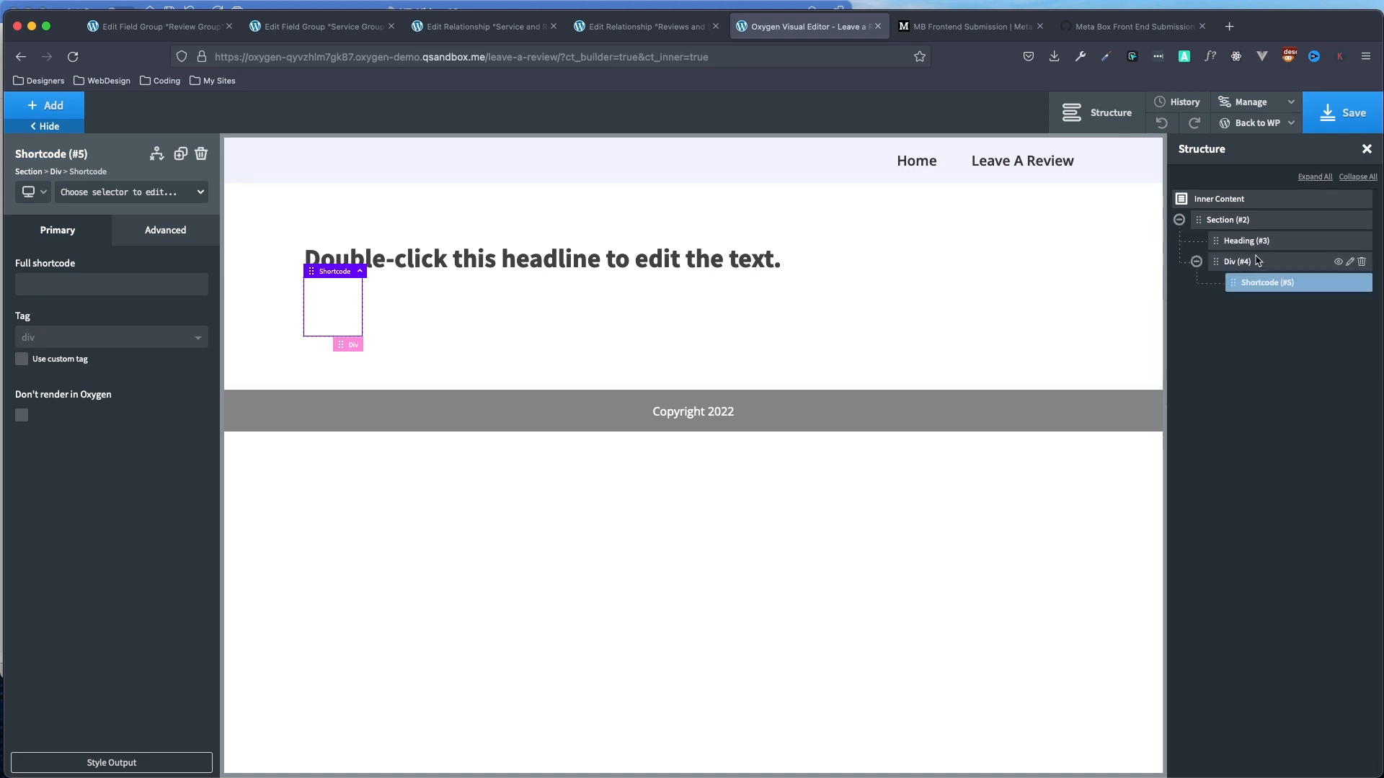
left_click(1276, 220)
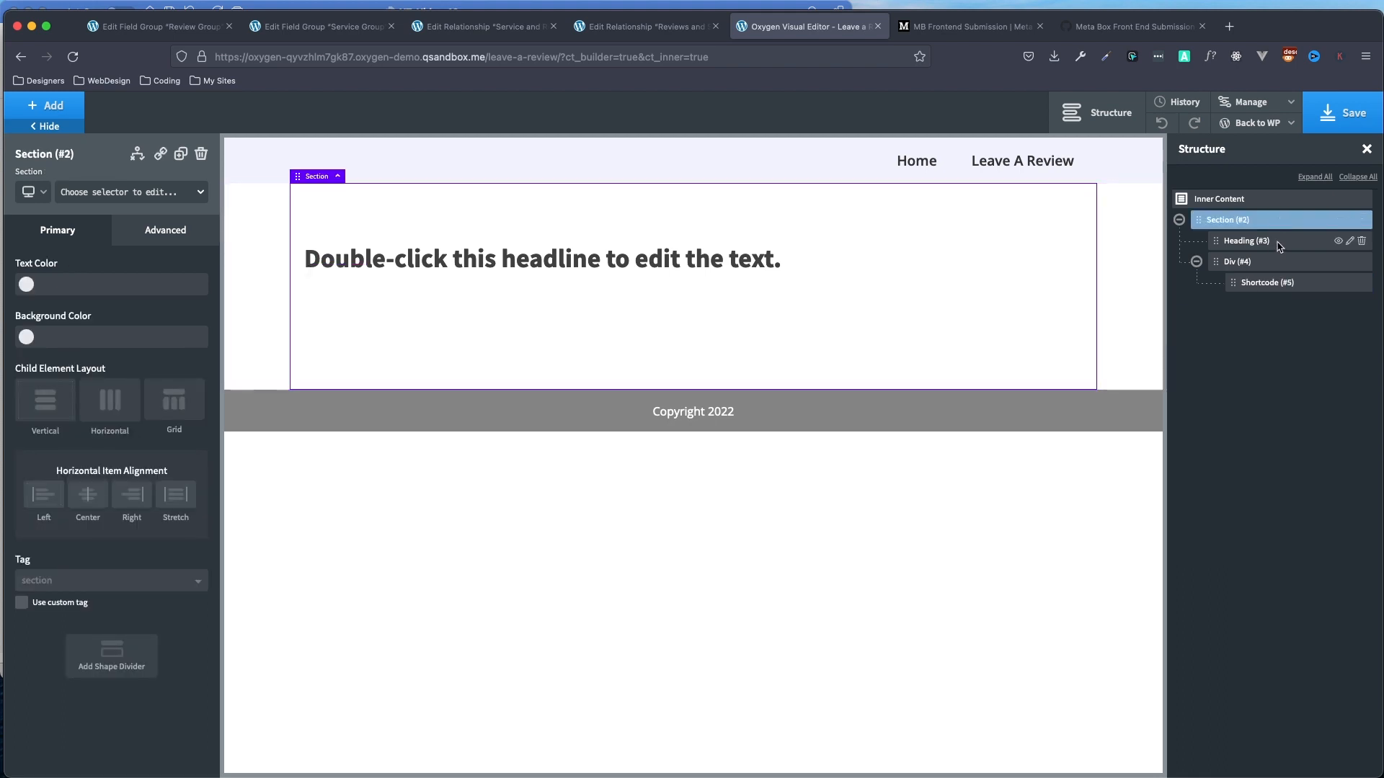
left_click(1276, 242)
left_click(1270, 265)
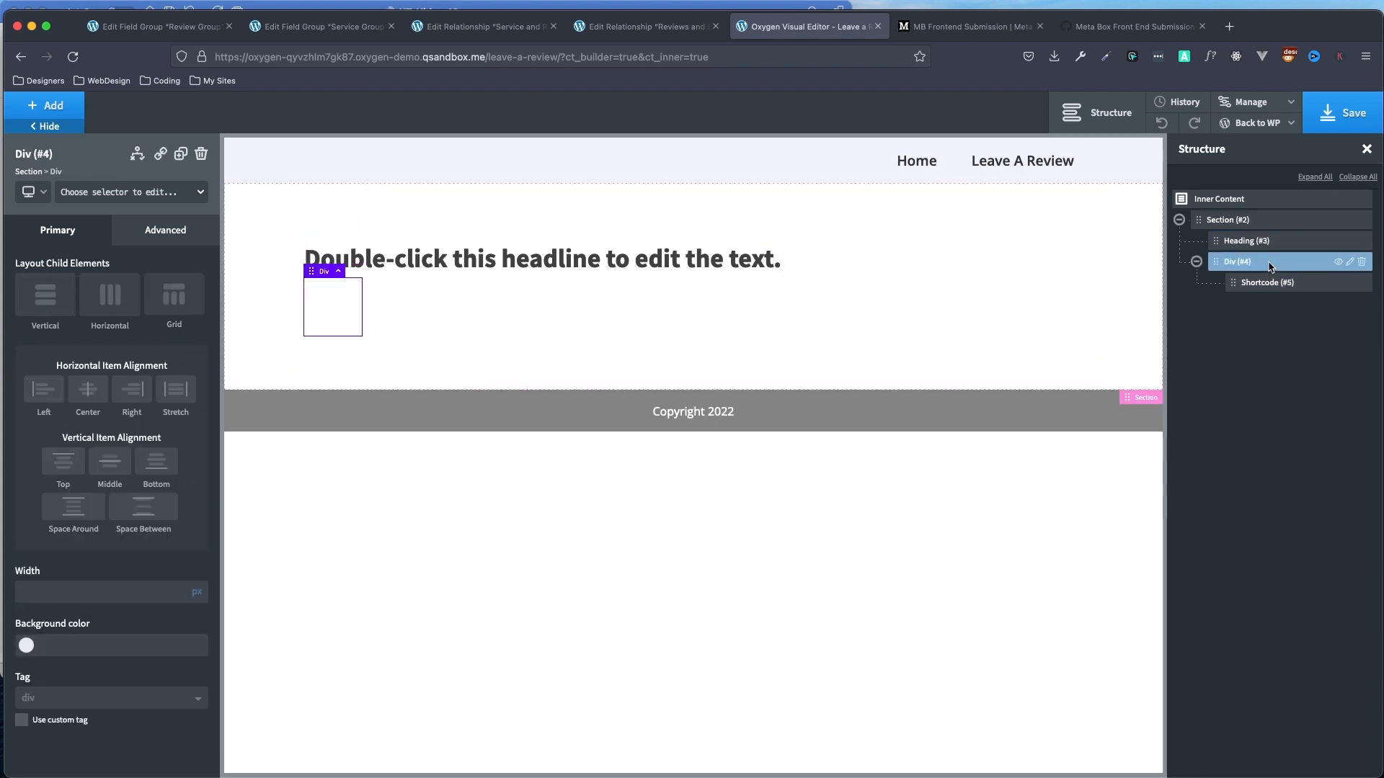
left_click(1281, 283)
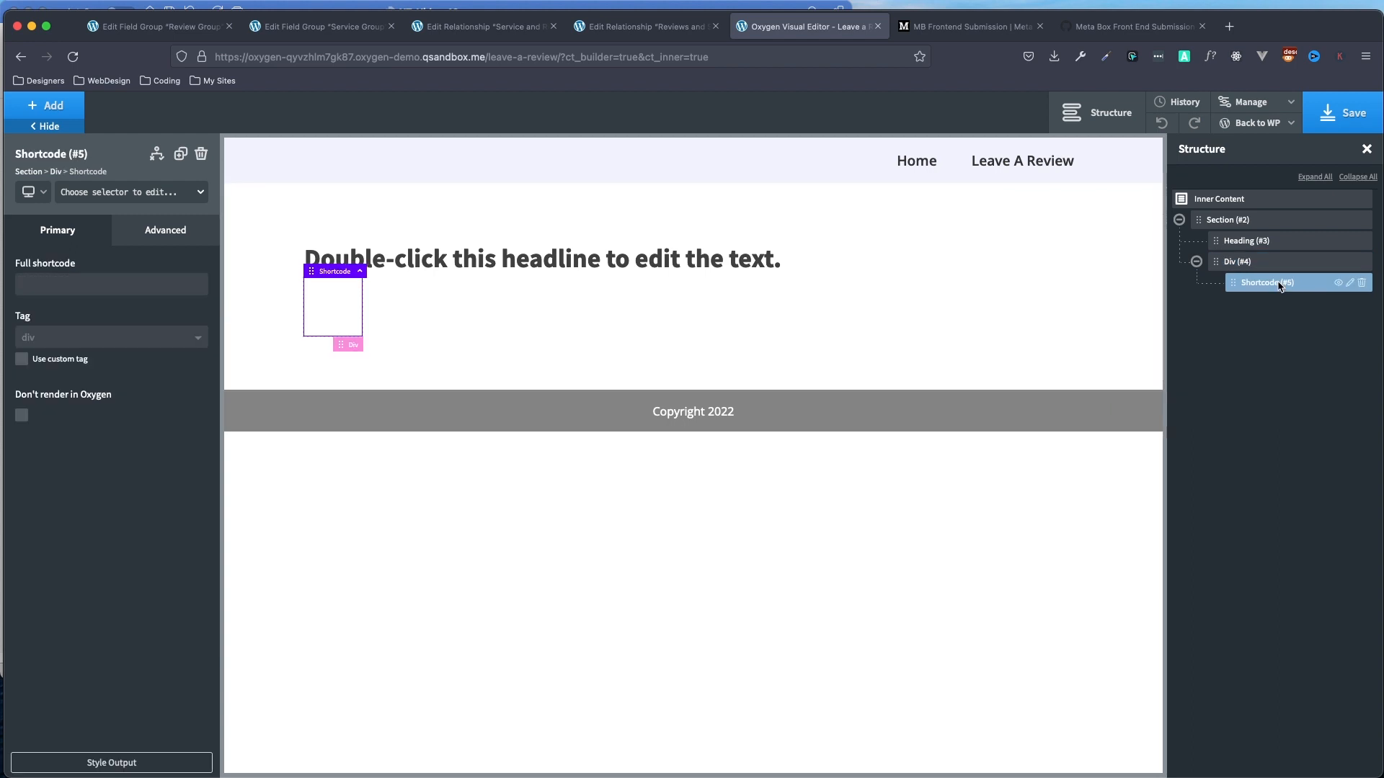
left_click(1266, 220)
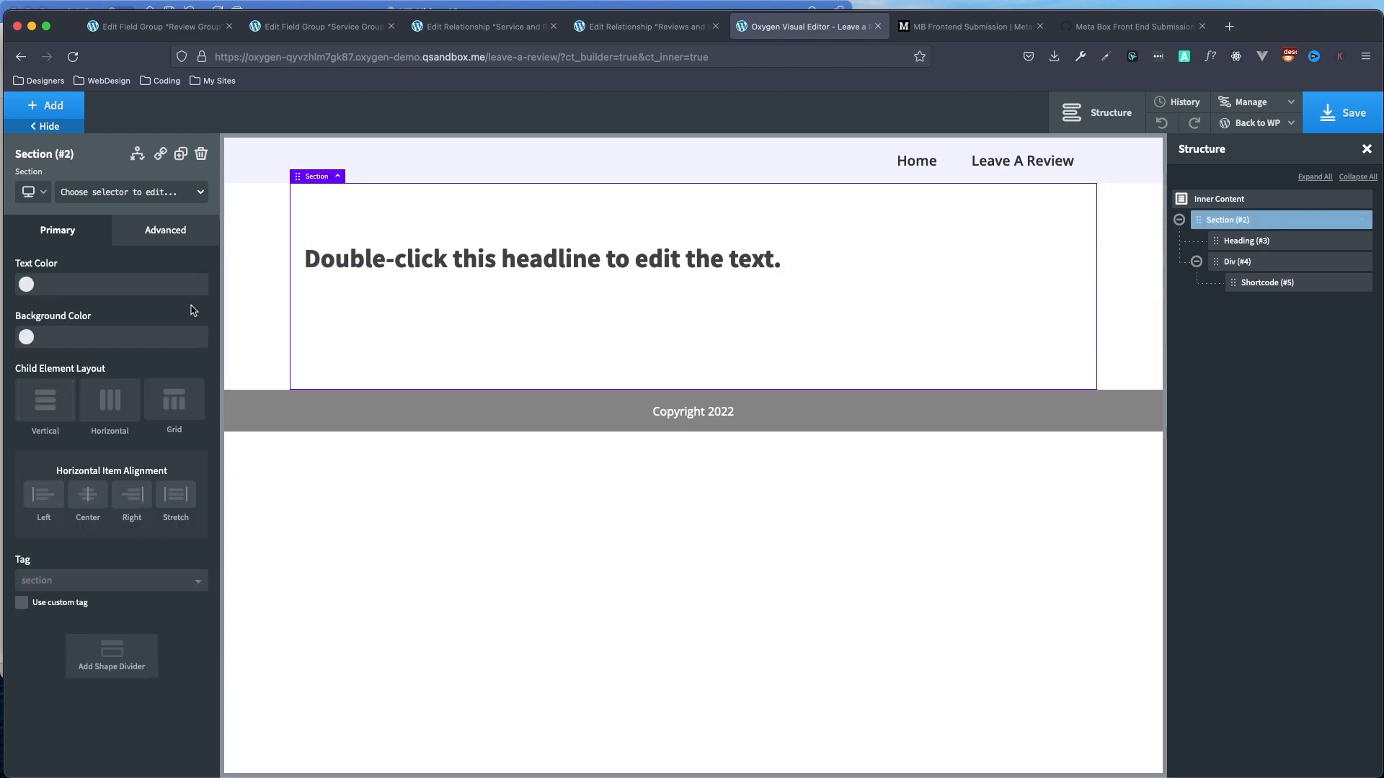
left_click(157, 239)
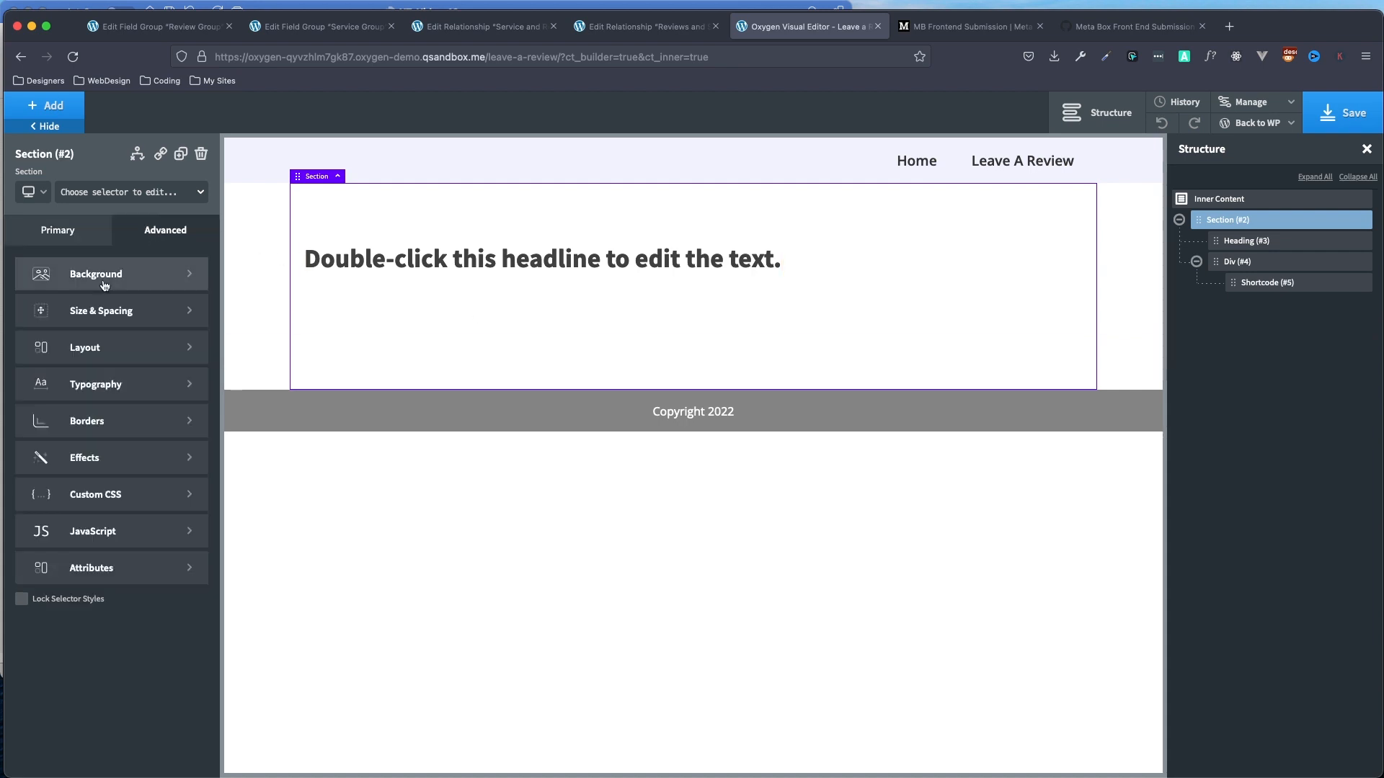
left_click(97, 318)
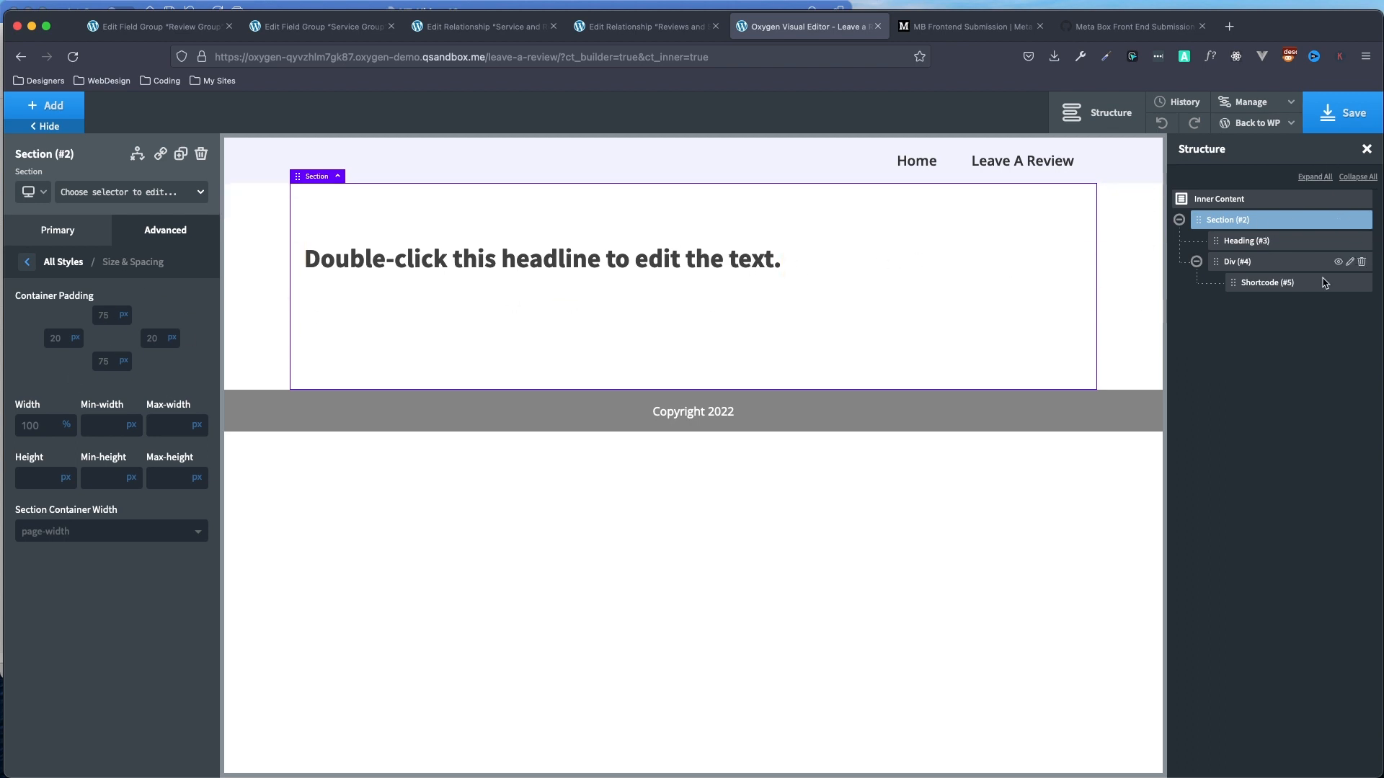
Change the heading's text to "Leave a Review".
left_click(1279, 242)
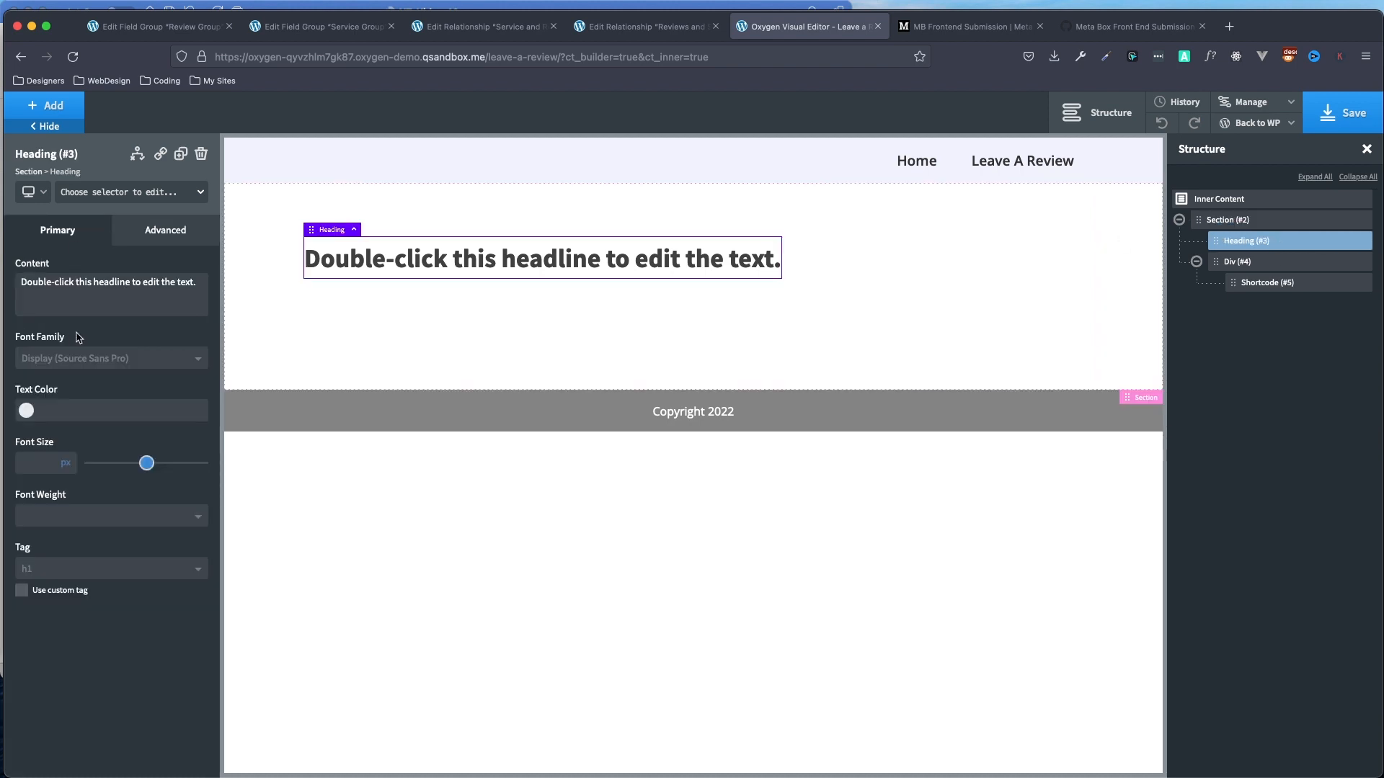
triple_click(102, 287)
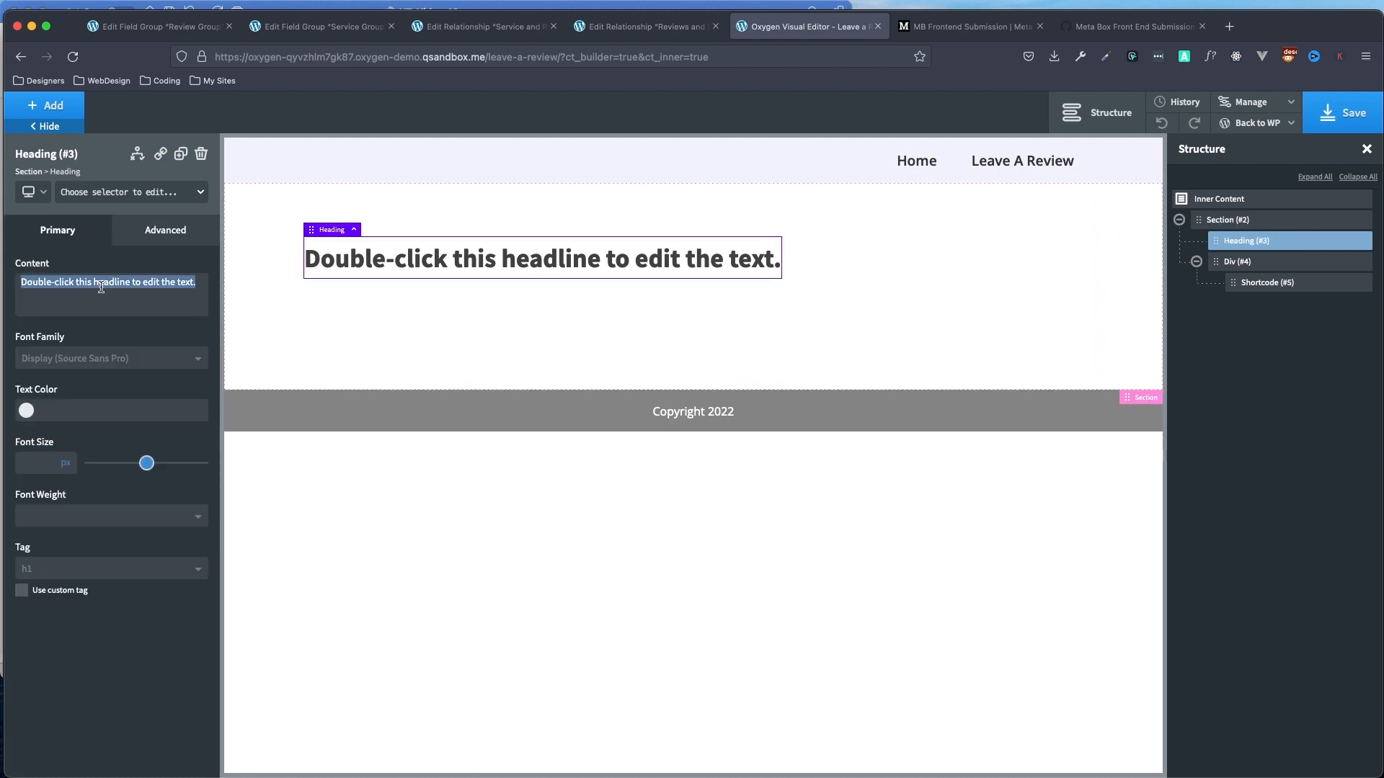
type("Leave a Review")
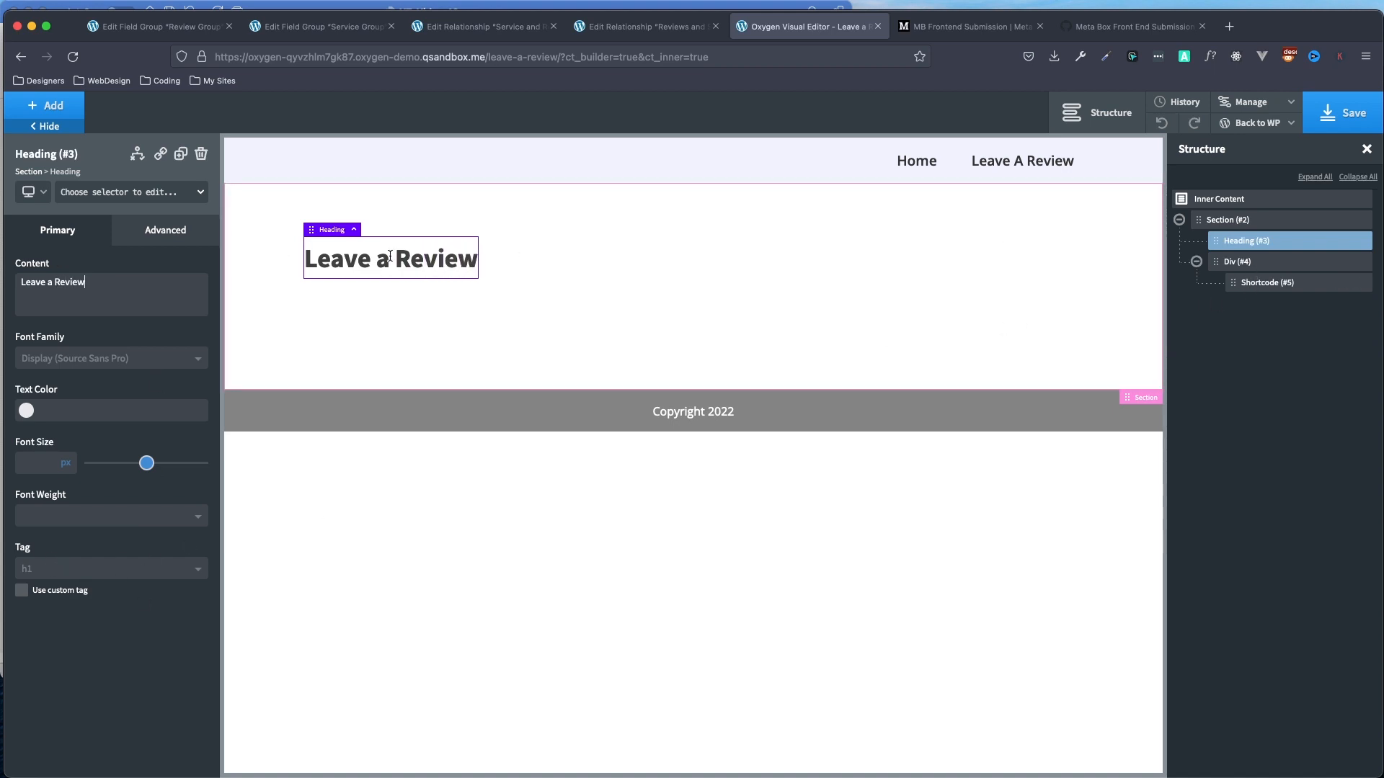
Set the width of the div below the heading to 100%.
left_click(1288, 267)
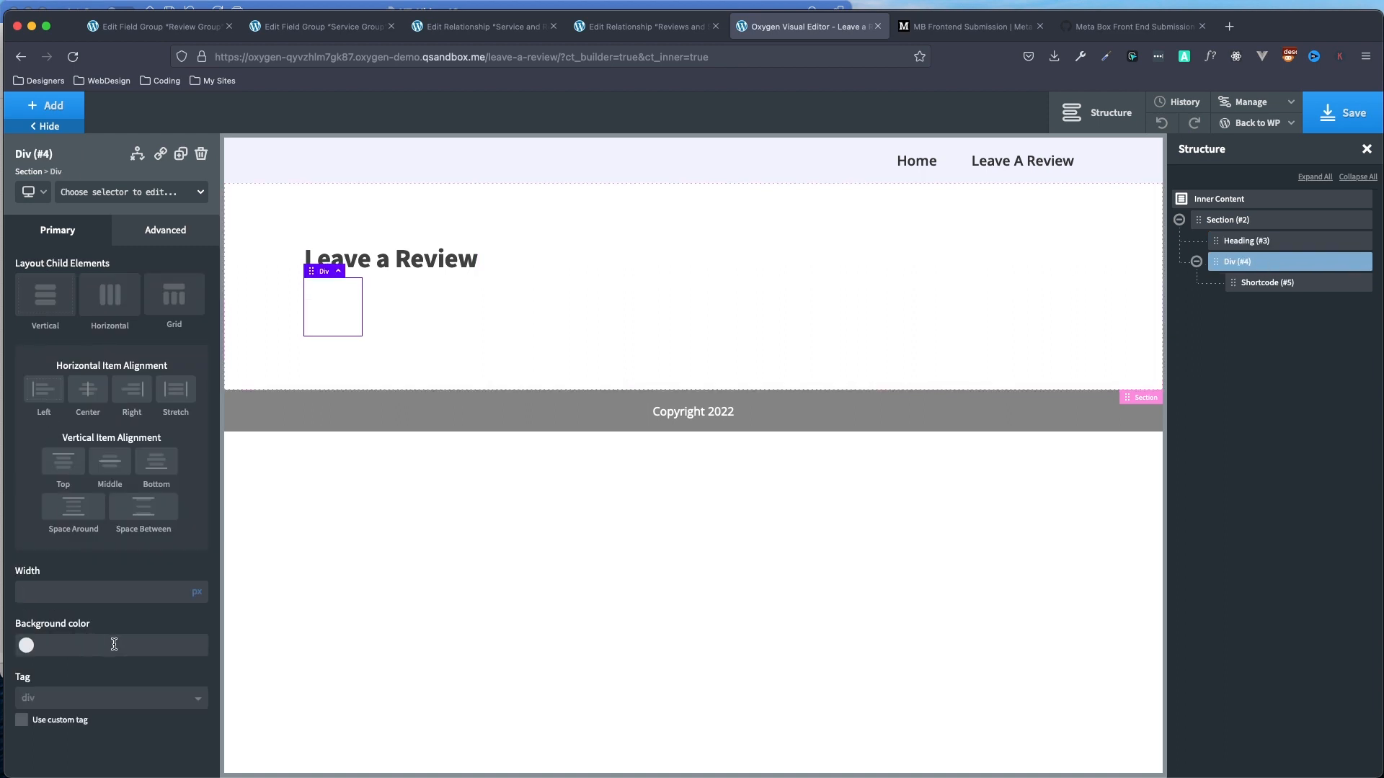
left_click(197, 597)
left_click(198, 587)
left_click(96, 589)
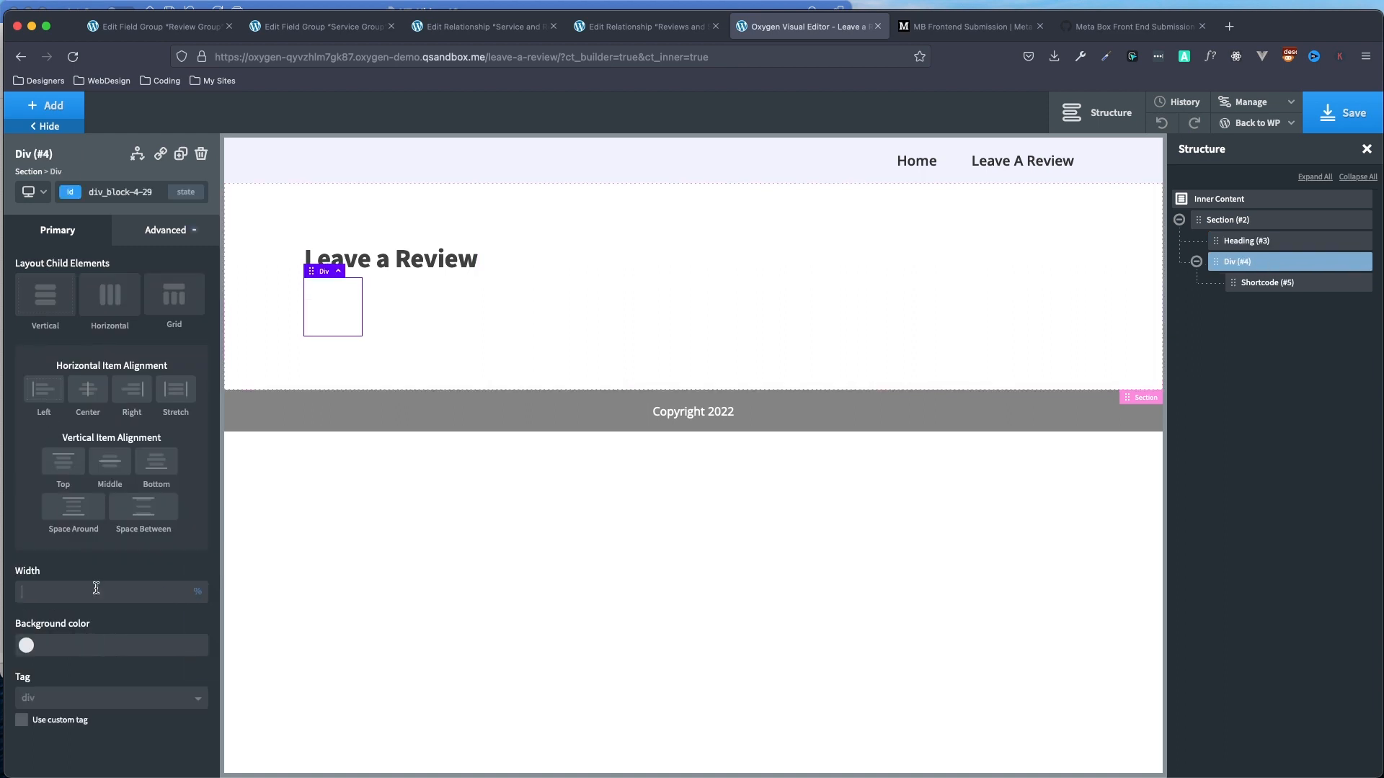
type("100")
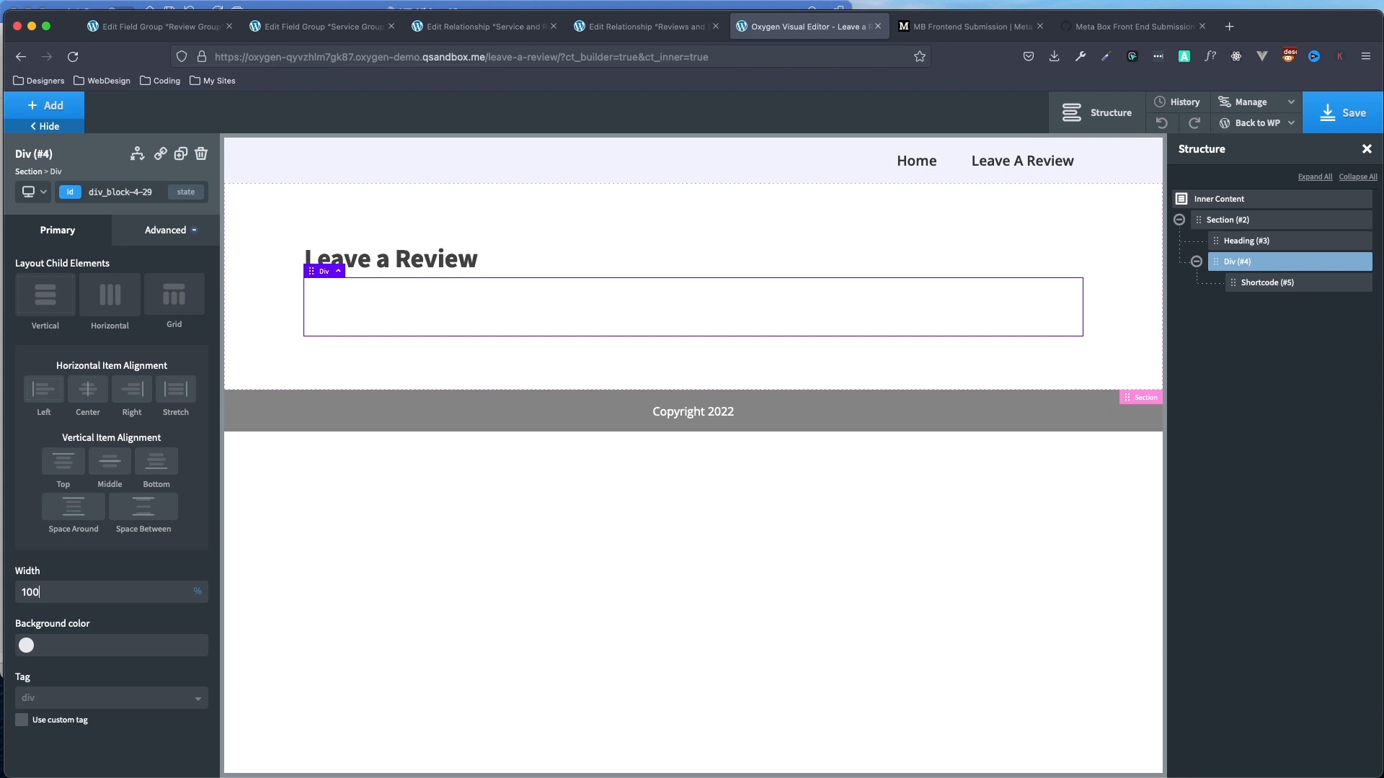
Give the div a top margin of 1.2 em in its size and spacing settings.
left_click(167, 233)
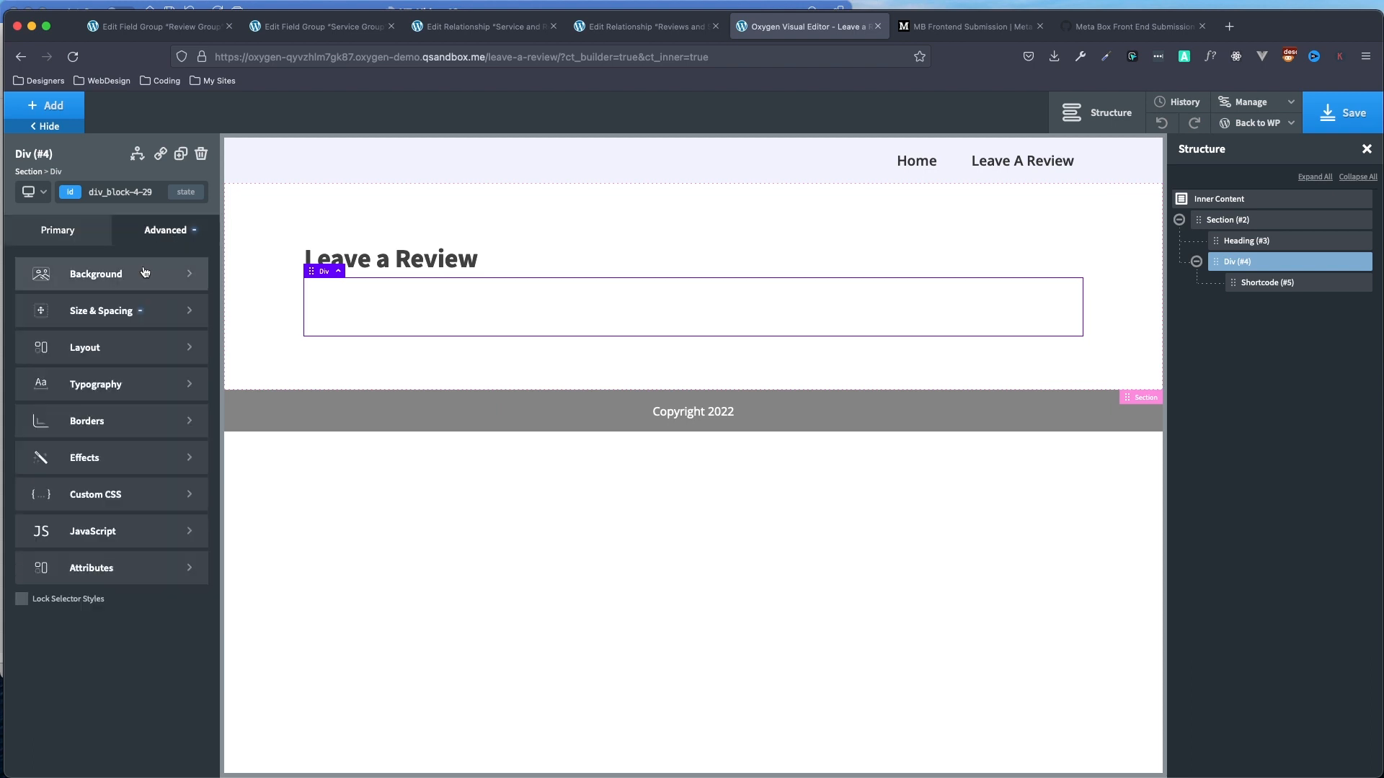
left_click(111, 327)
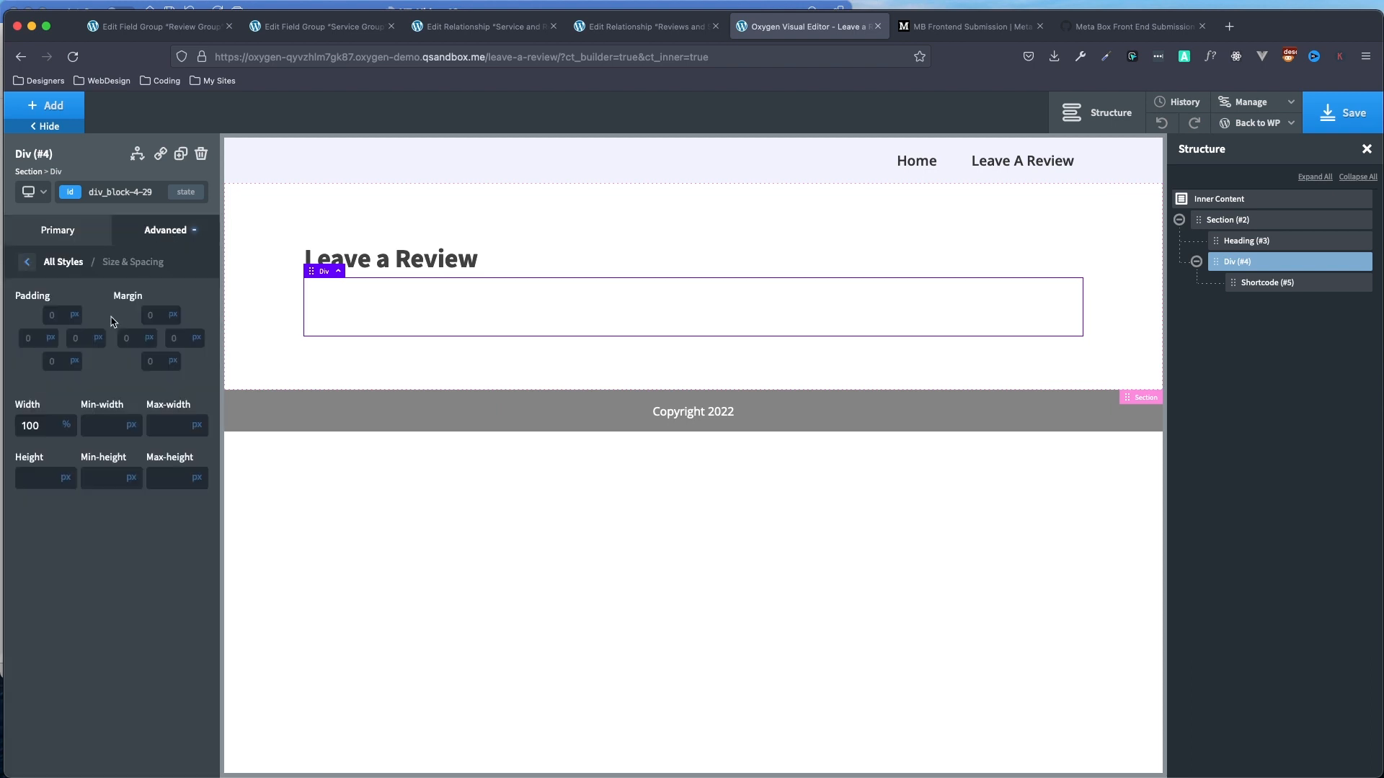
left_click(173, 321)
type("1.2")
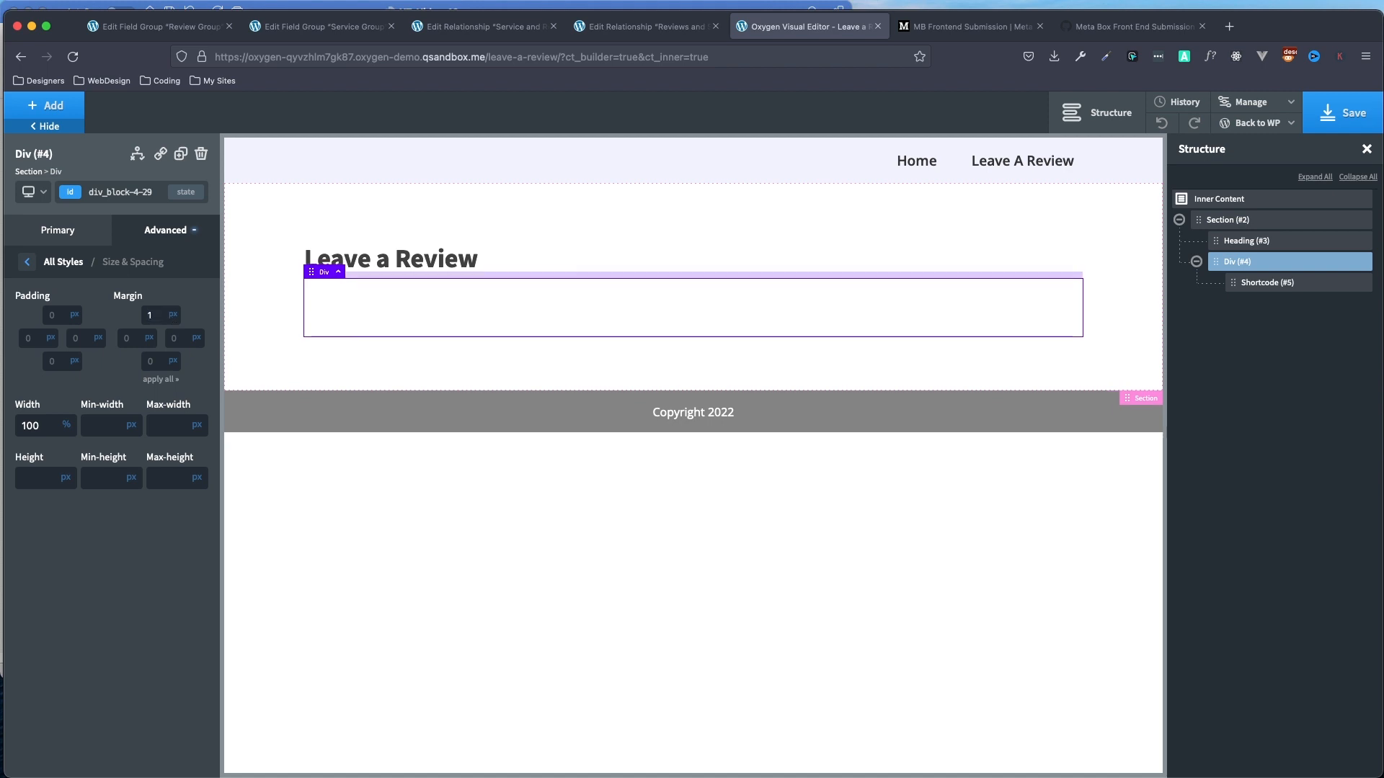
left_click(172, 315)
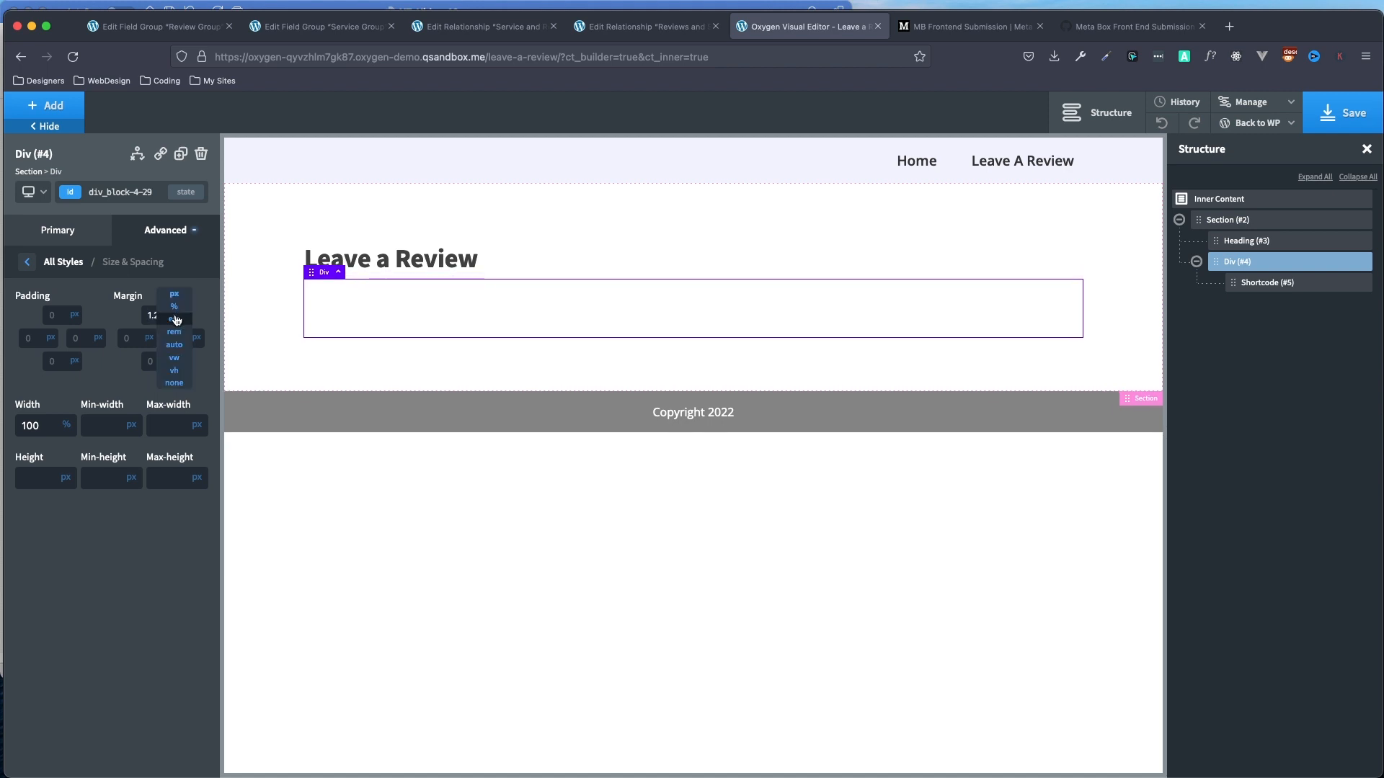
left_click(177, 330)
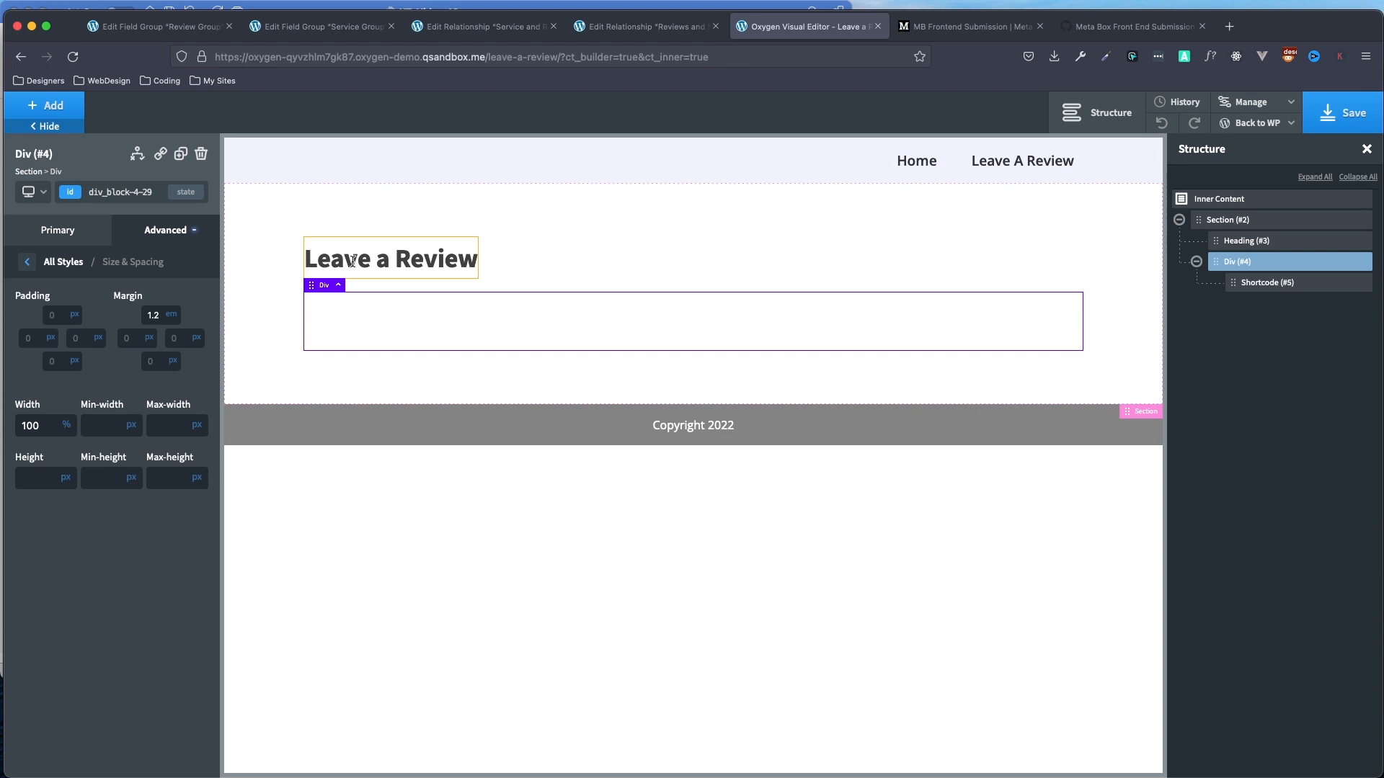
Set the Shortcode element's width to 100% in its size and spacing settings.
left_click(1268, 283)
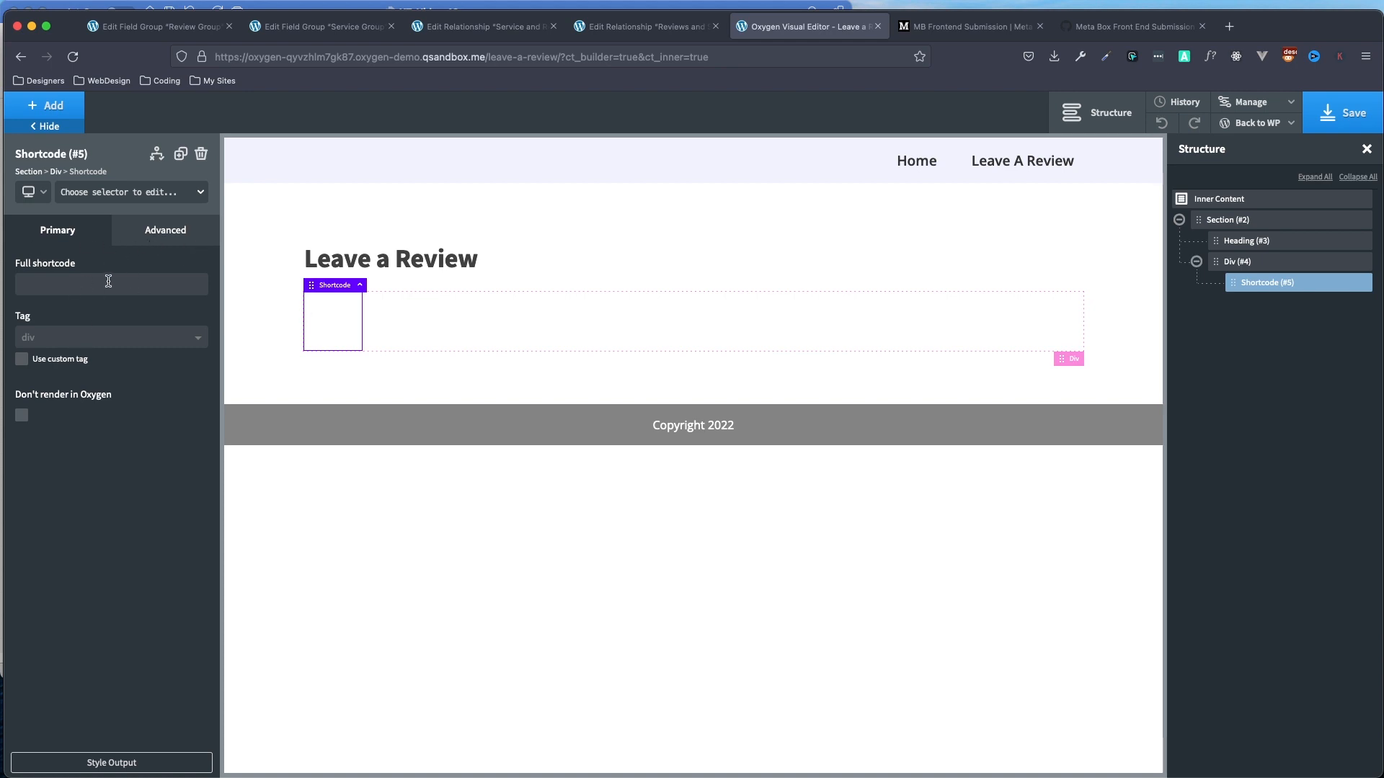
left_click(165, 234)
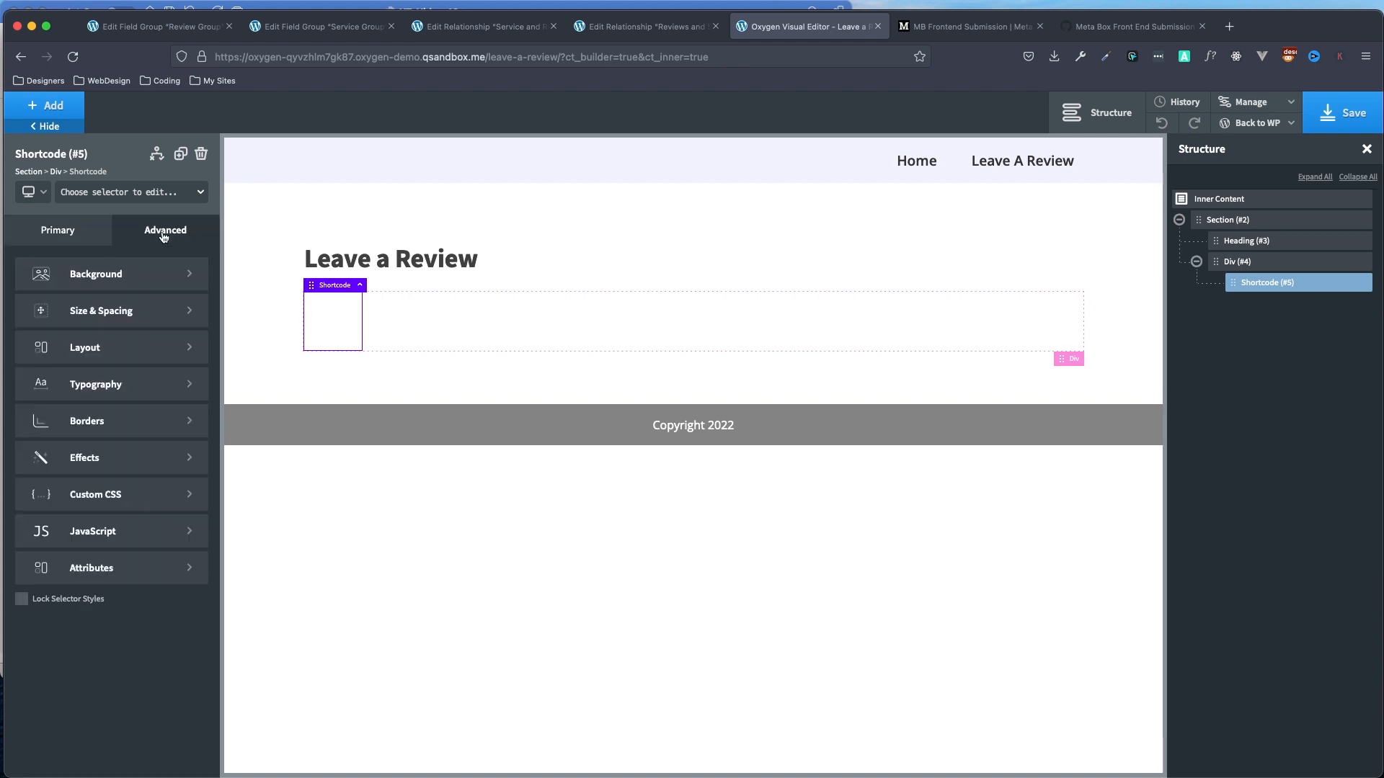
left_click(128, 318)
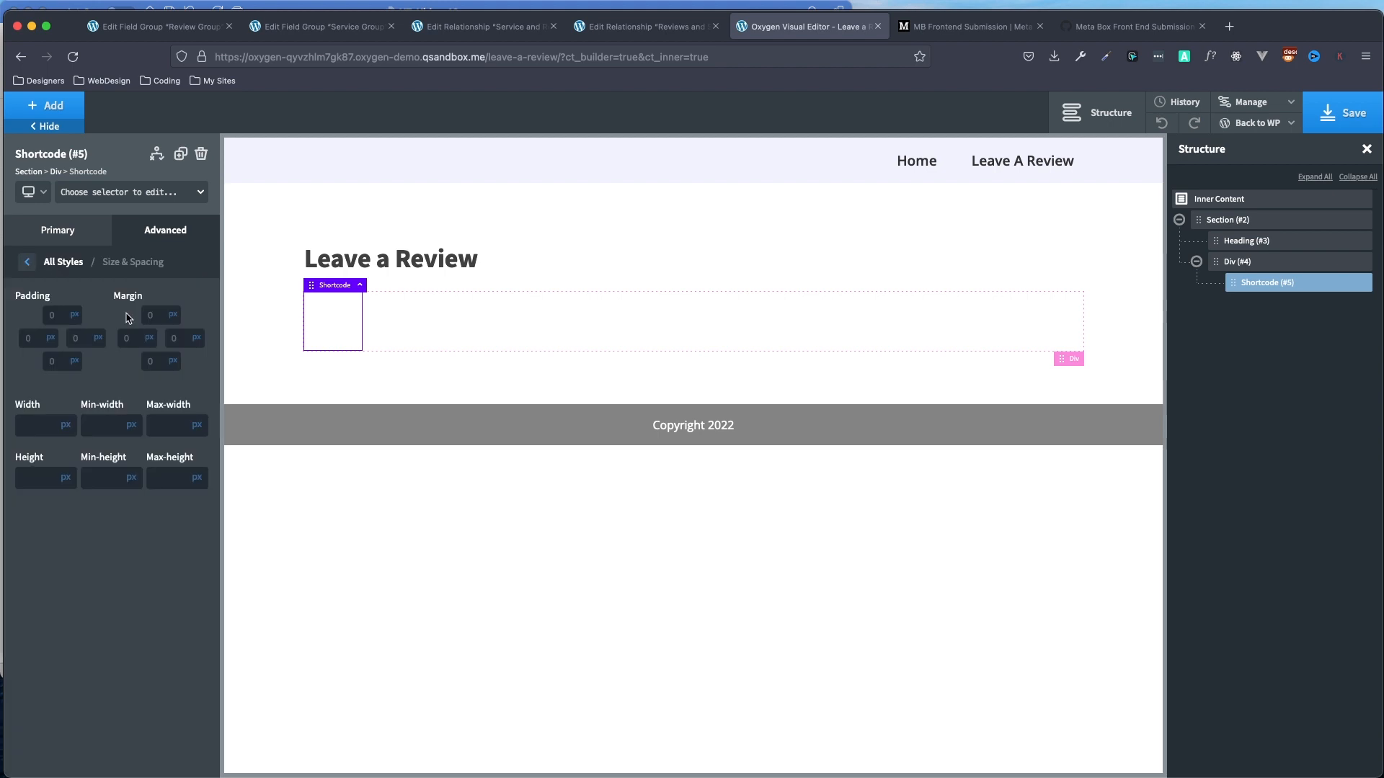
left_click(69, 418)
type("100")
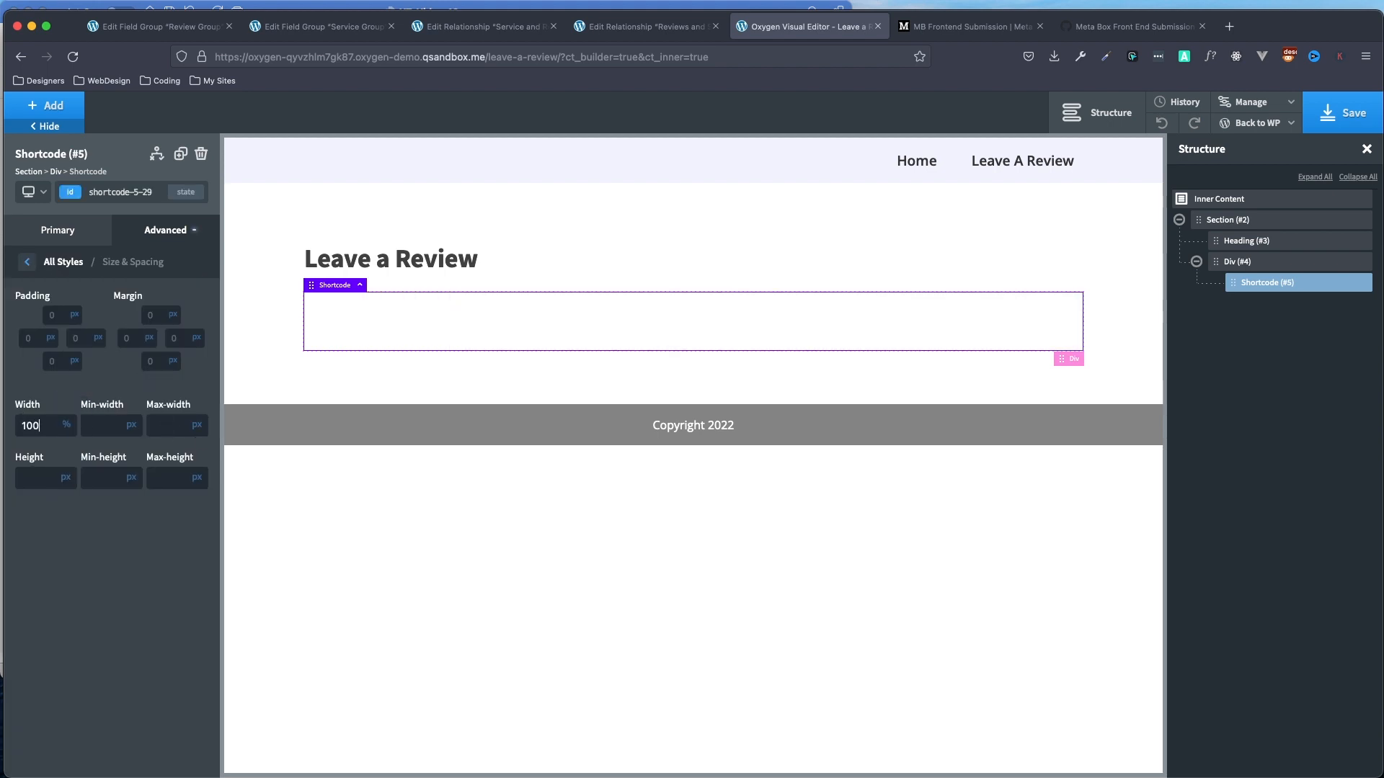
Open the element's full shortcode field, then switch to the Word notes and highlight review-group in the mb_frontend_form shortcode's id.
left_click(69, 236)
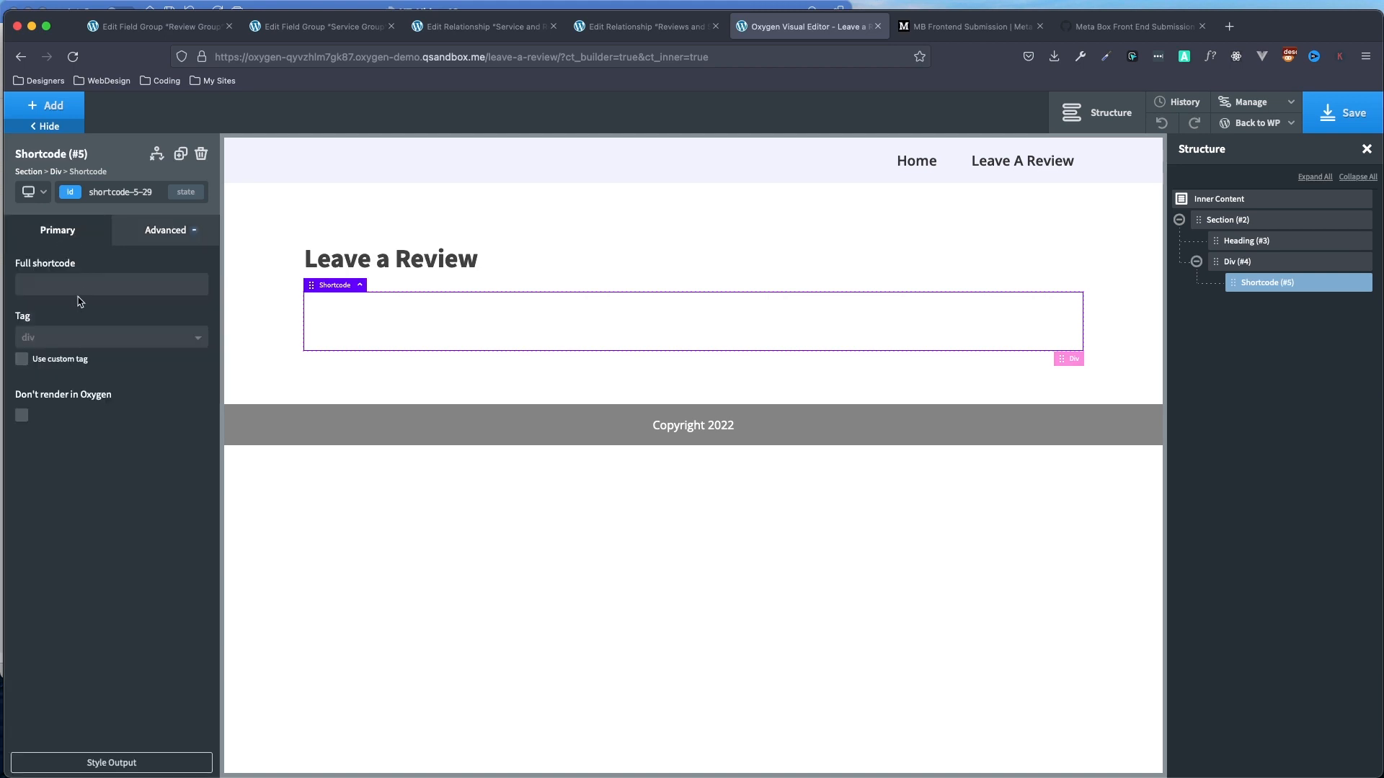
left_click(103, 286)
key("super+Tab")
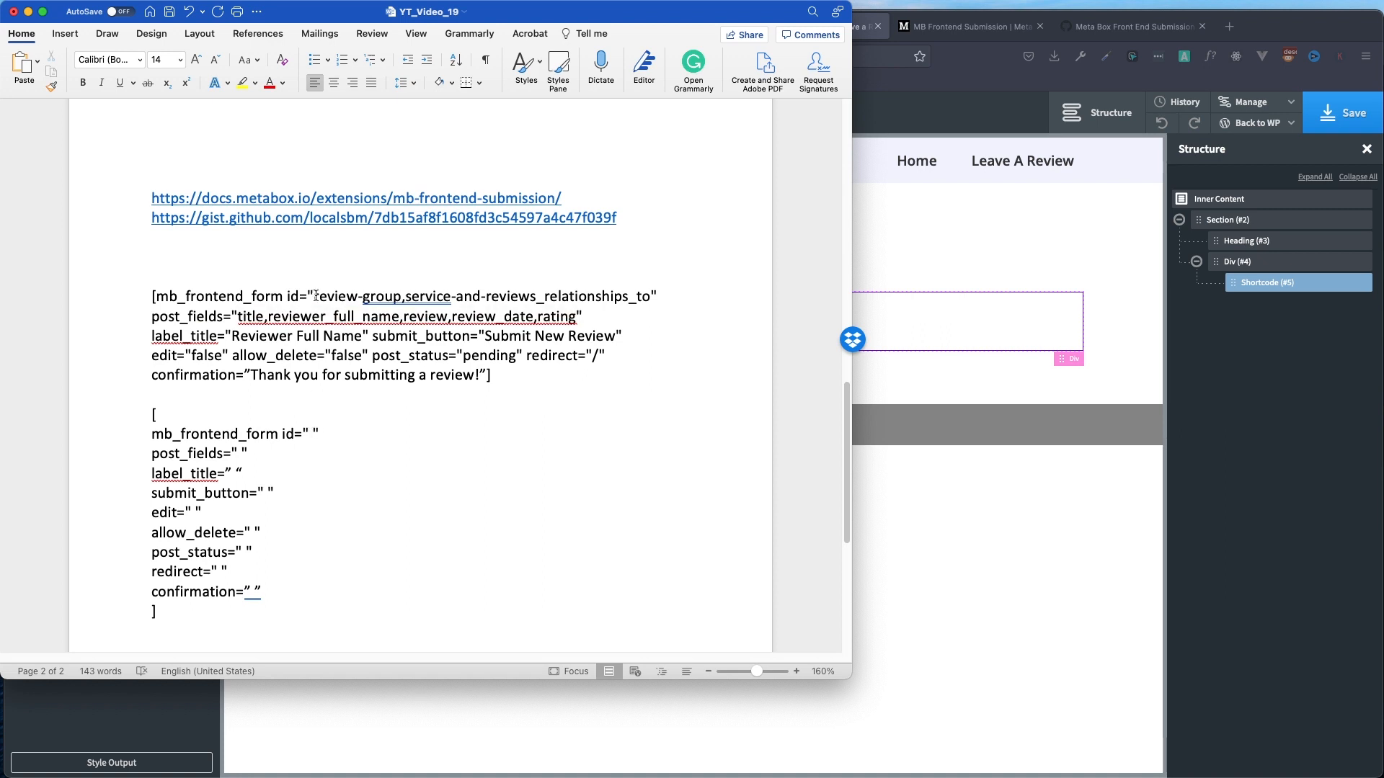
left_click_drag(315, 296, 401, 296)
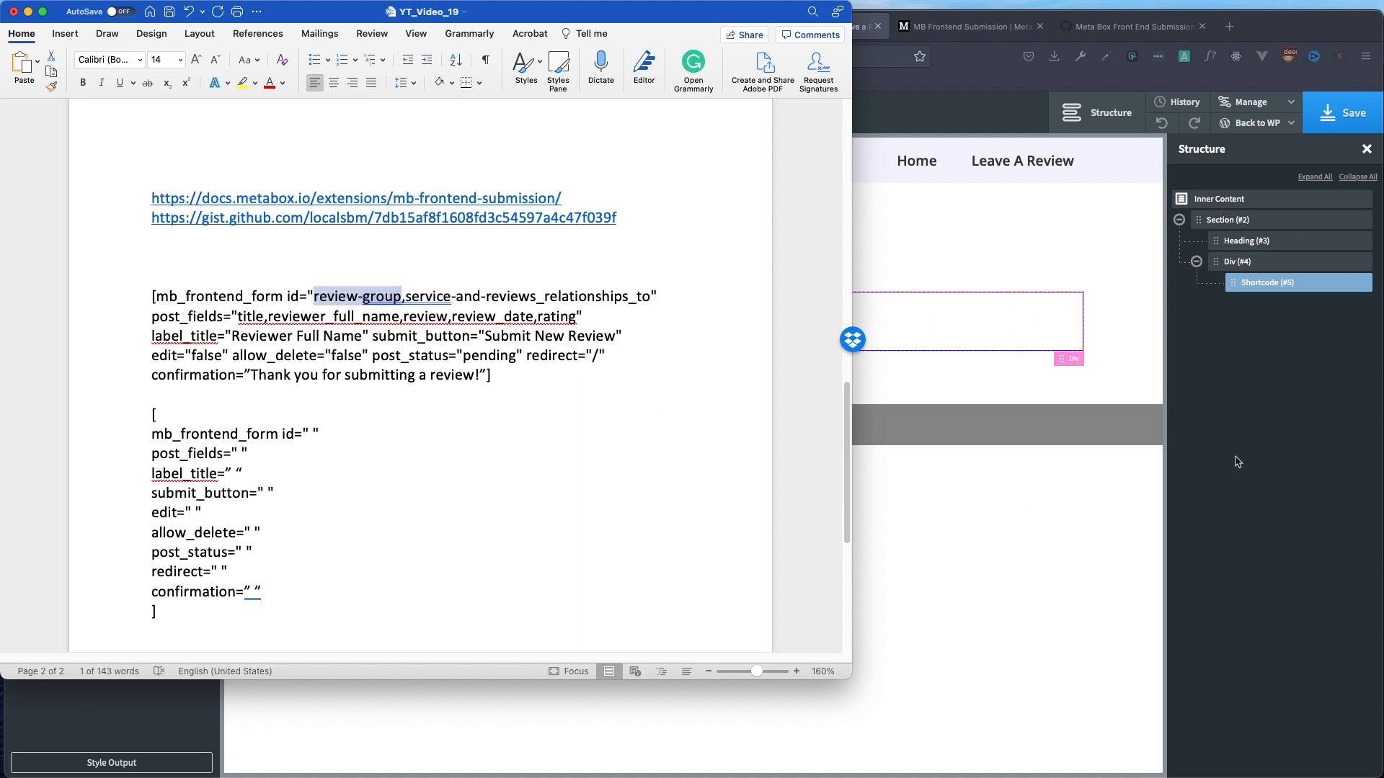
Switch back to the browser and highlight the Field Group ID of the Review Group field group.
left_click(1100, 510)
left_click(328, 29)
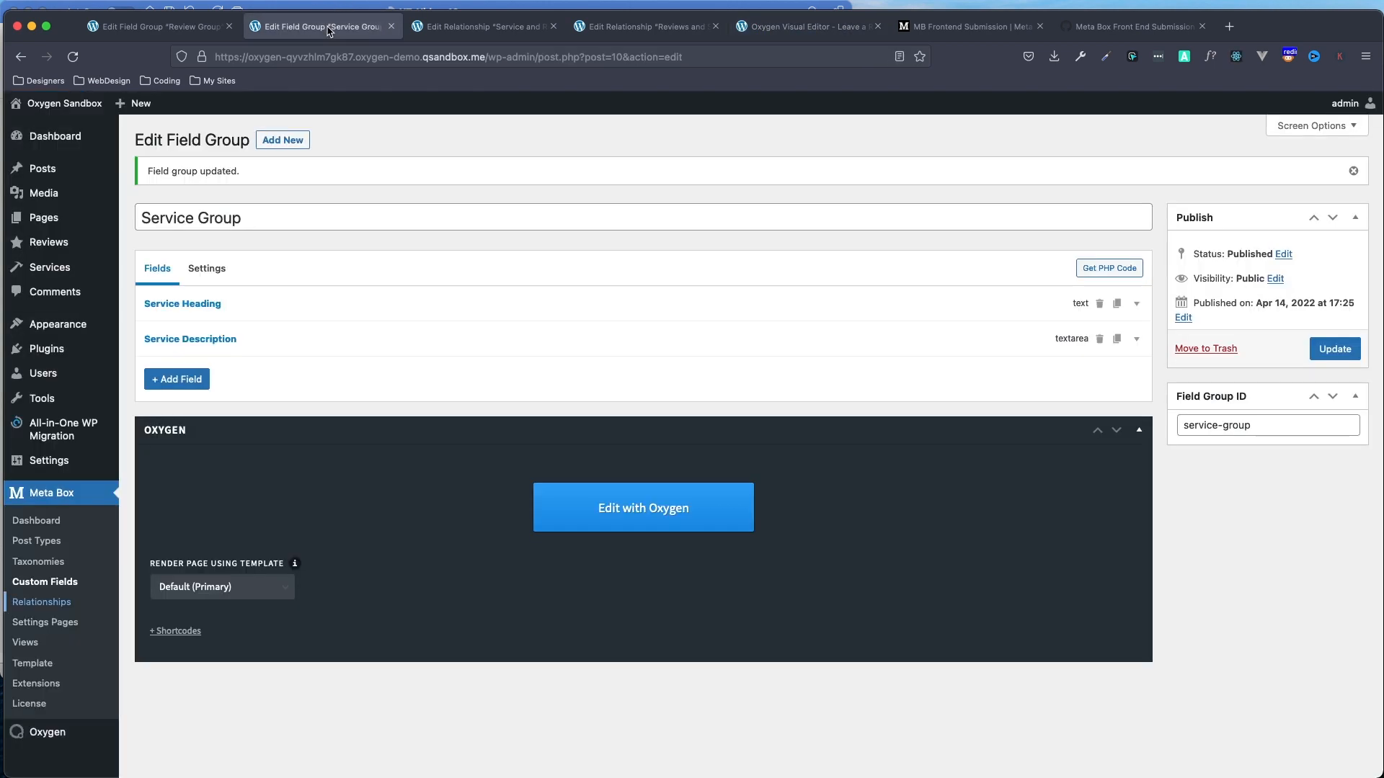
left_click(167, 27)
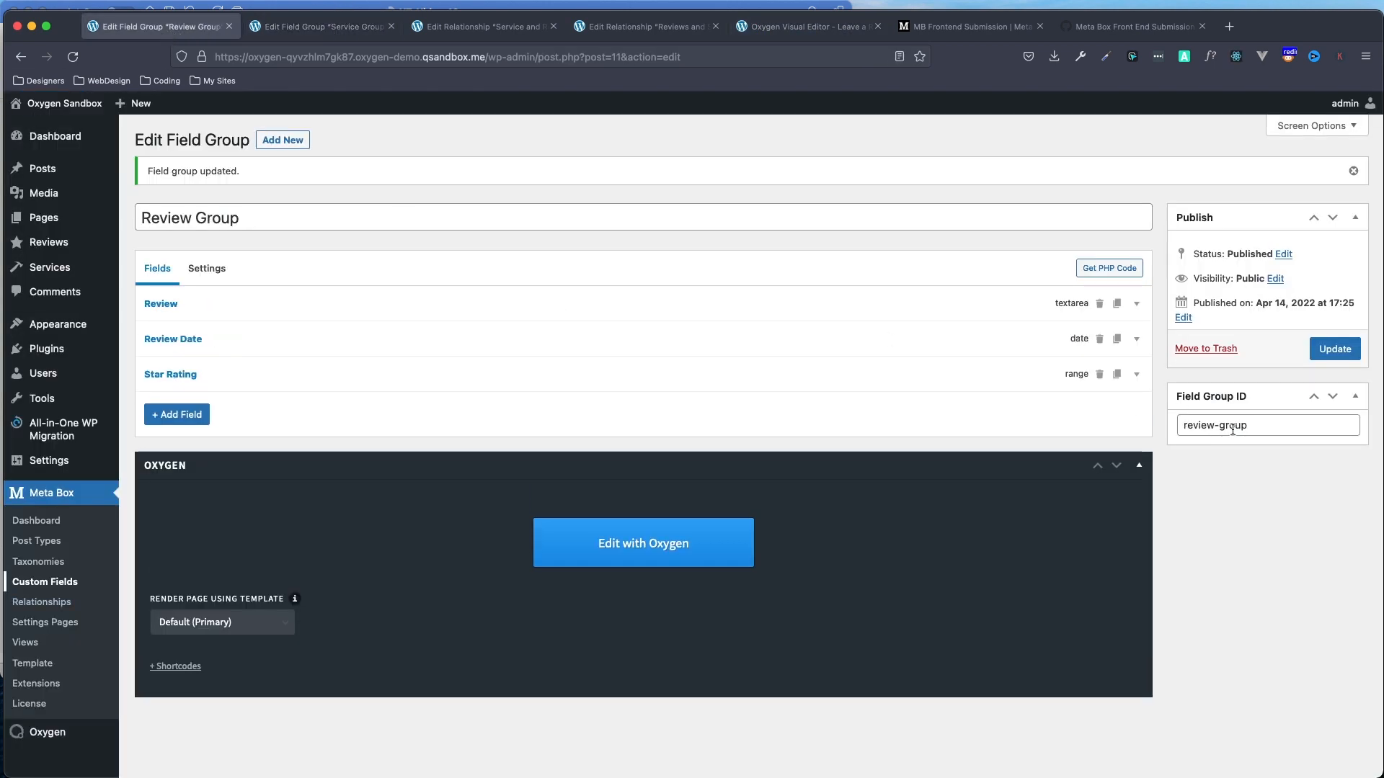
left_click_drag(1279, 426, 1144, 431)
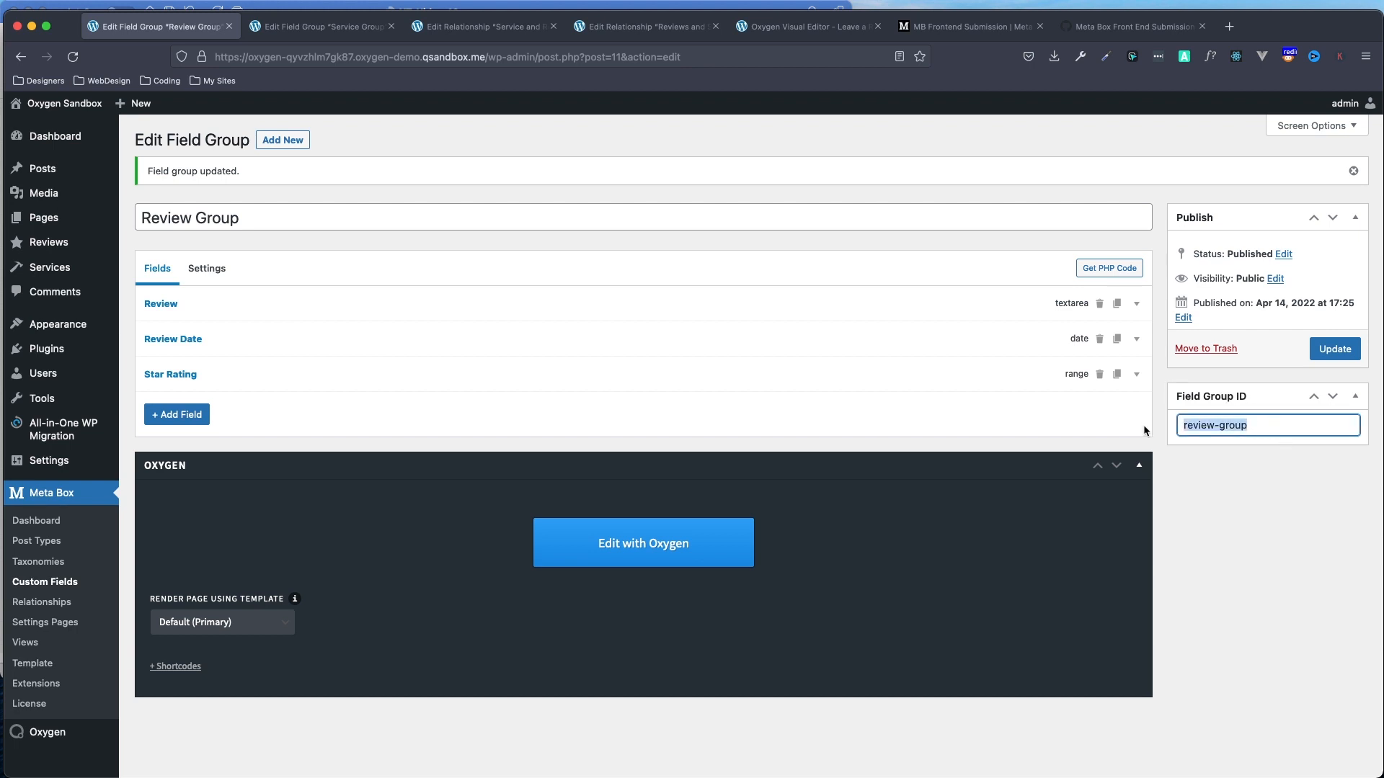
Switch to the Word notes and highlight review-group, followed by service-and-reviews_relationships_to, in the mb_frontend_form shortcode's id.
left_click(458, 5)
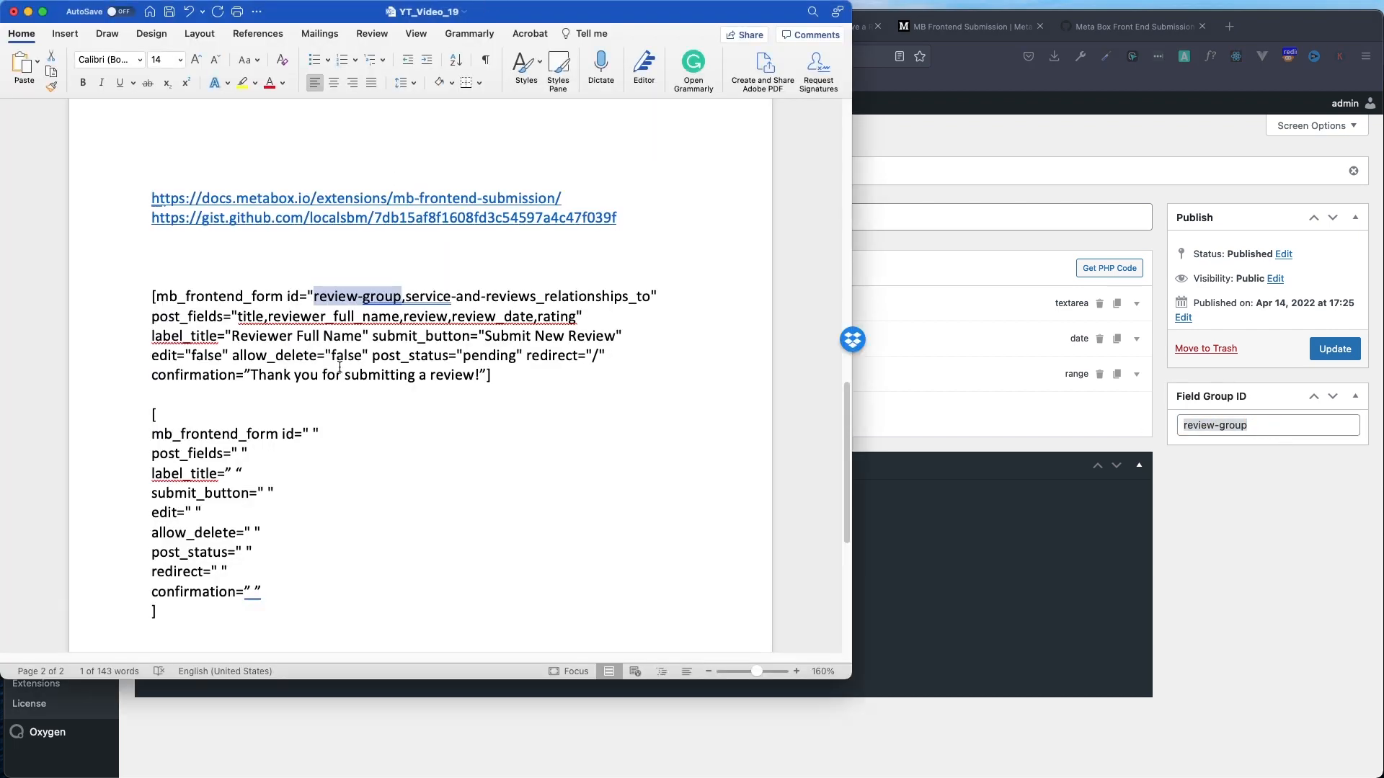
left_click(312, 430)
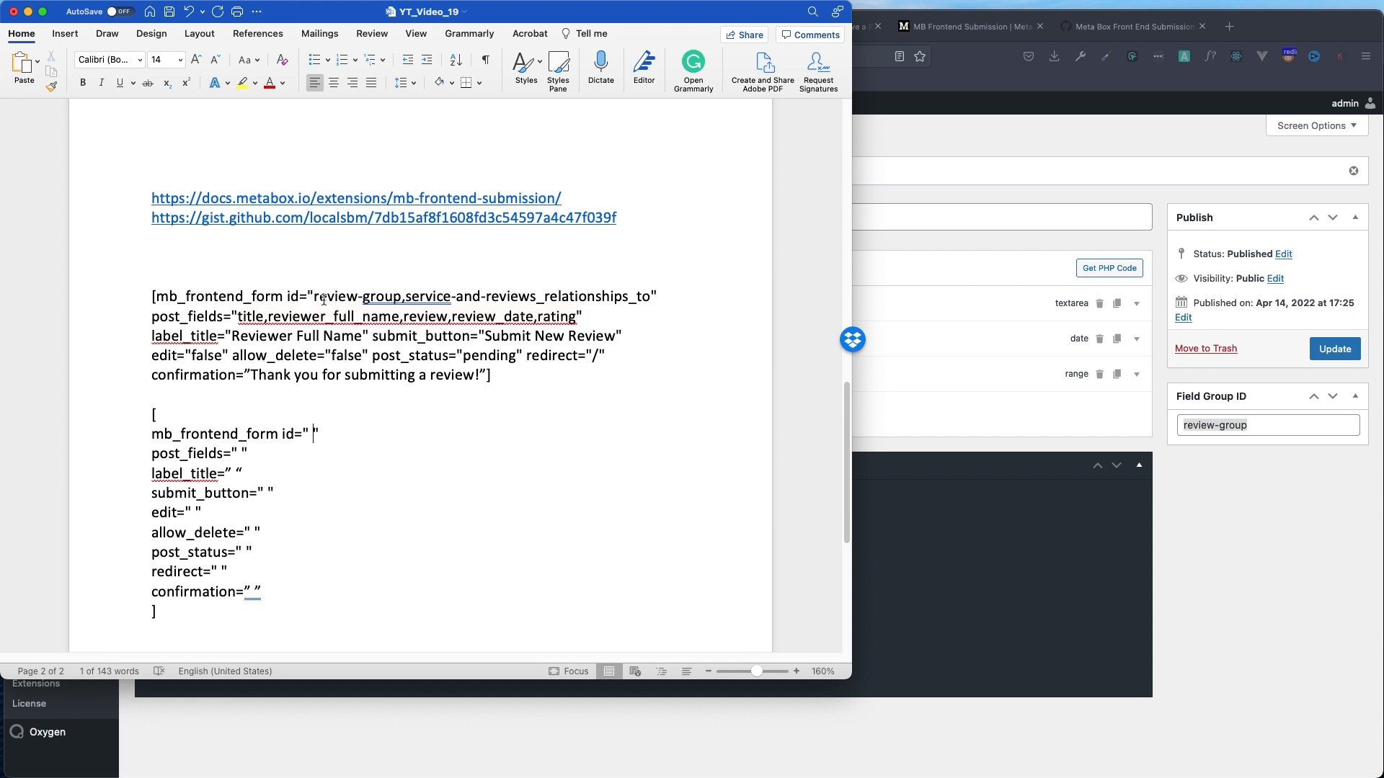
left_click_drag(312, 297, 402, 296)
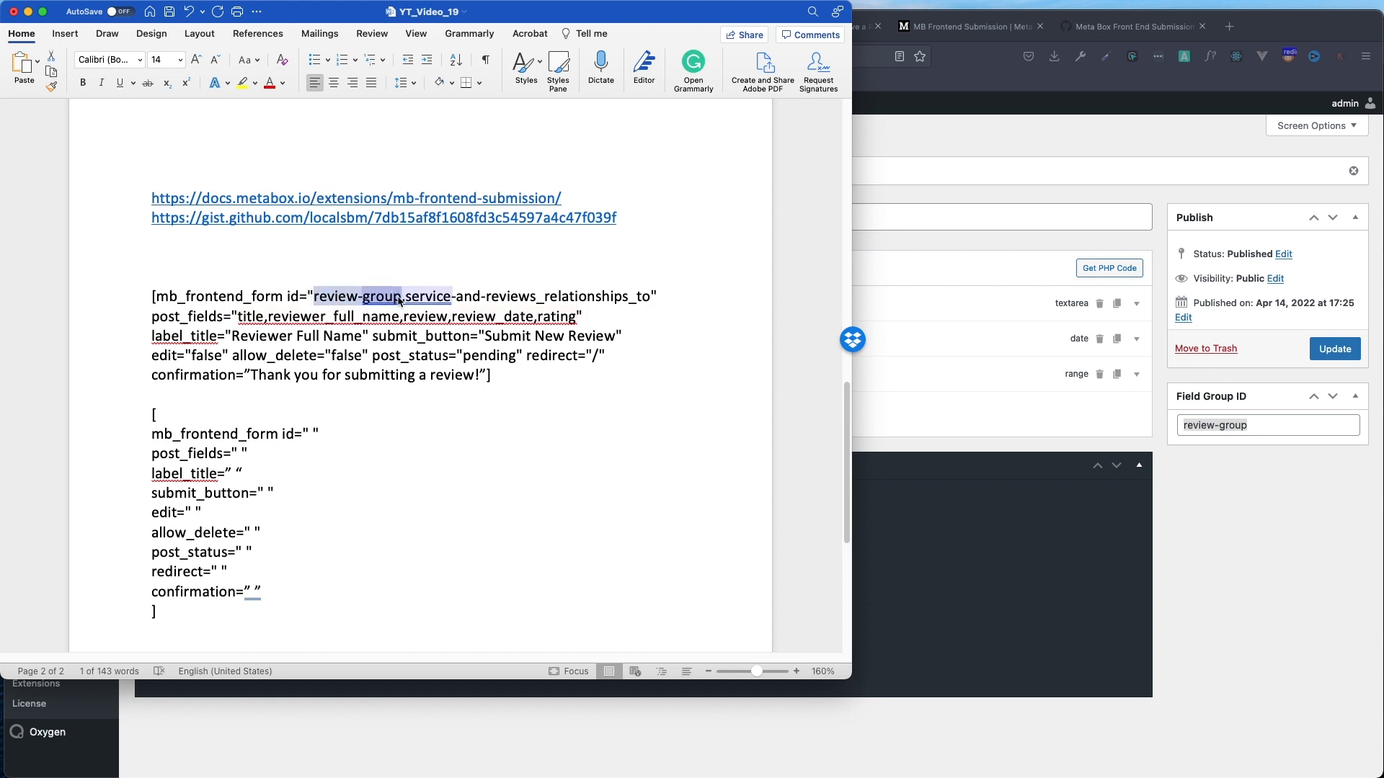
left_click(420, 297)
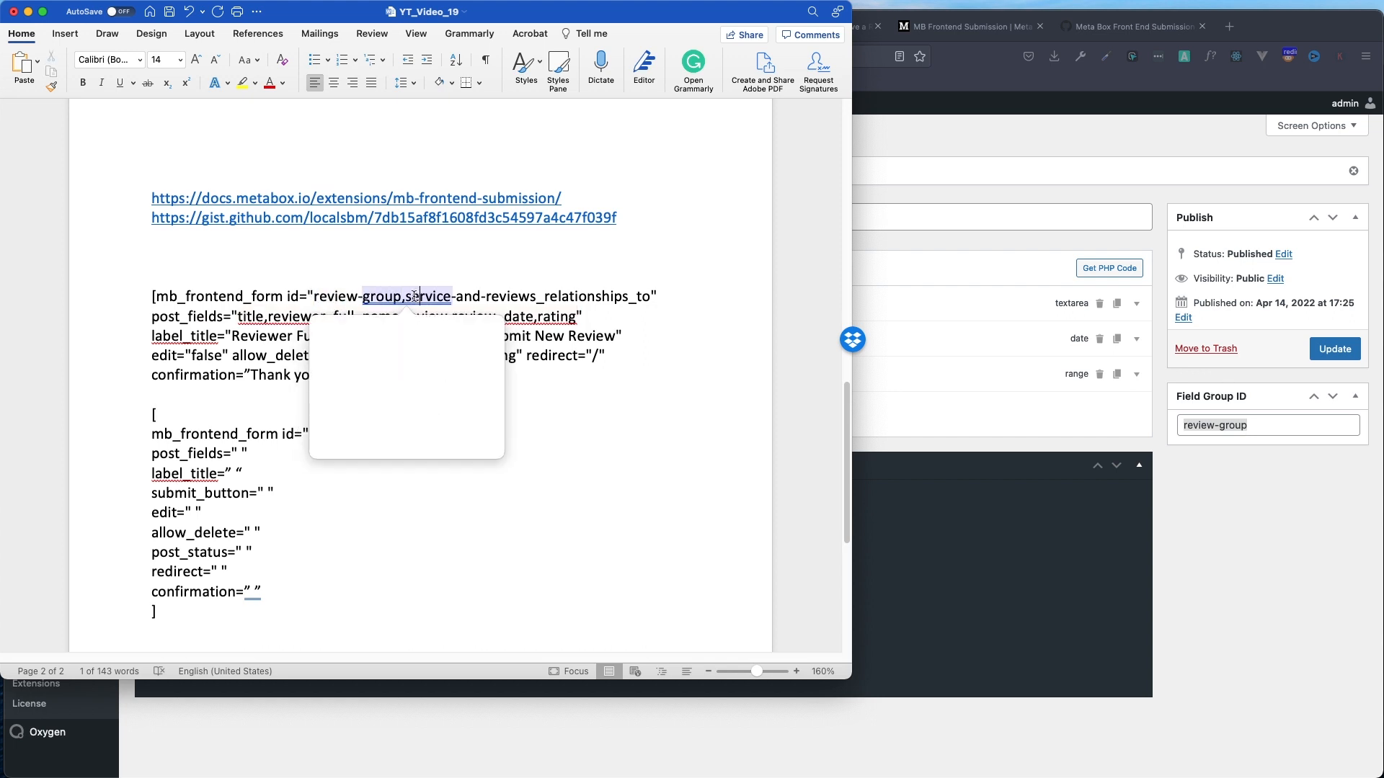
left_click_drag(406, 297, 650, 297)
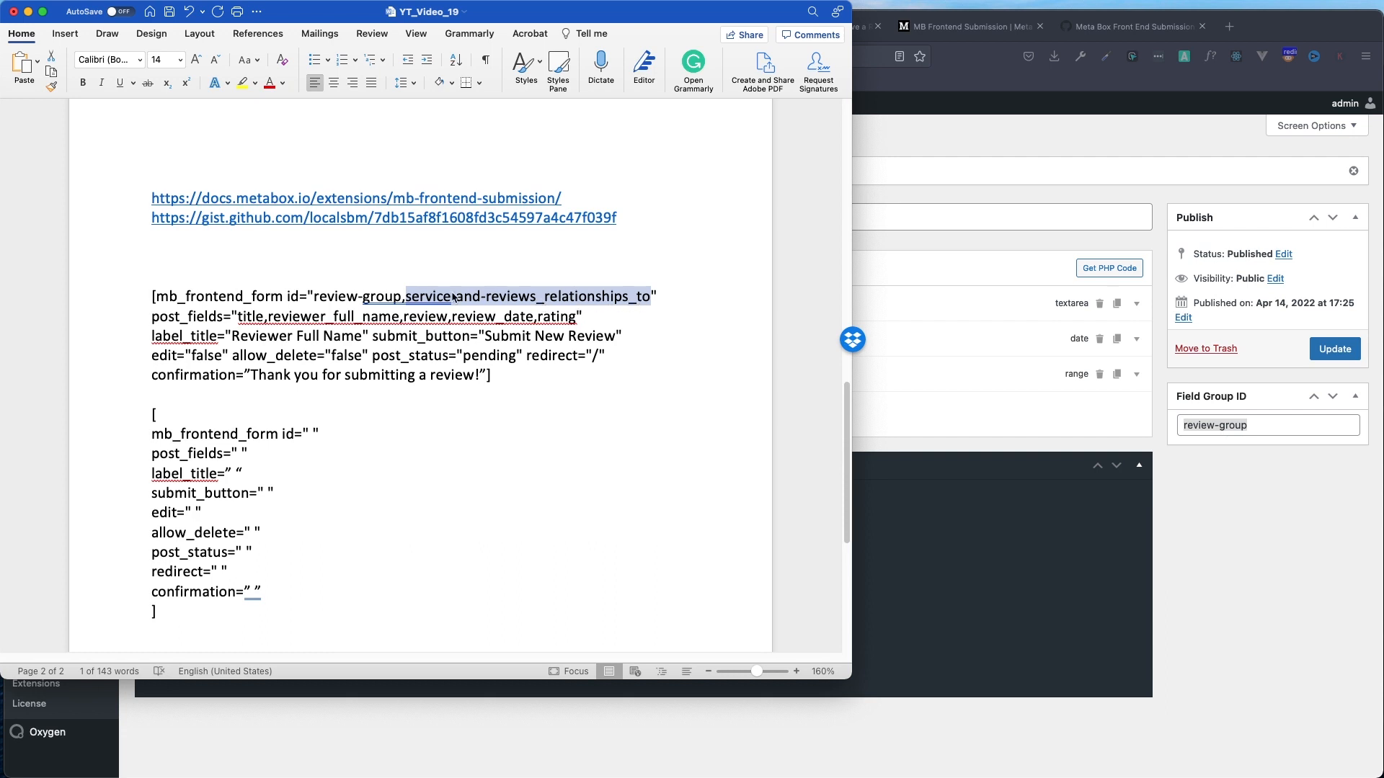
Switch to the browser's Service and Reviews relationship and highlight its Relationship ID.
left_click(885, 244)
left_click(482, 26)
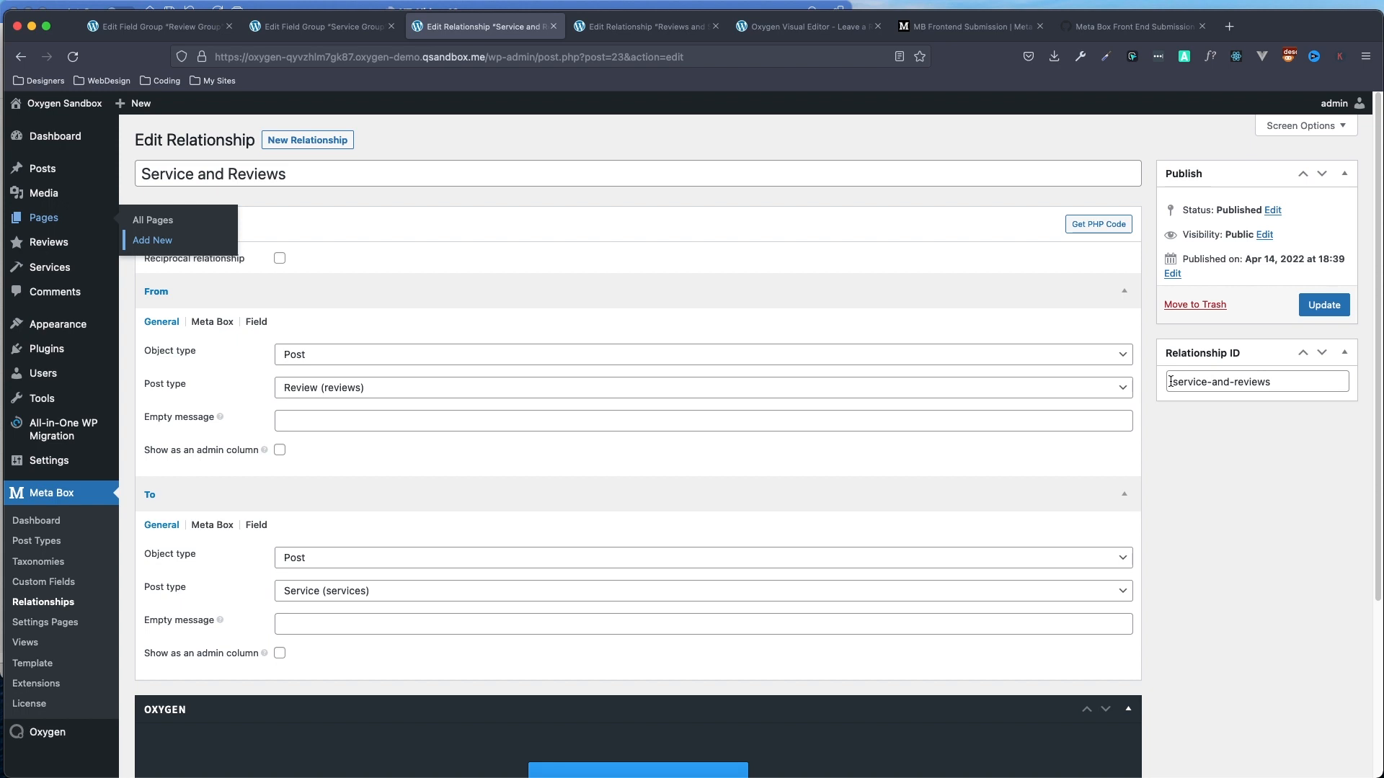
left_click_drag(1172, 381, 1304, 382)
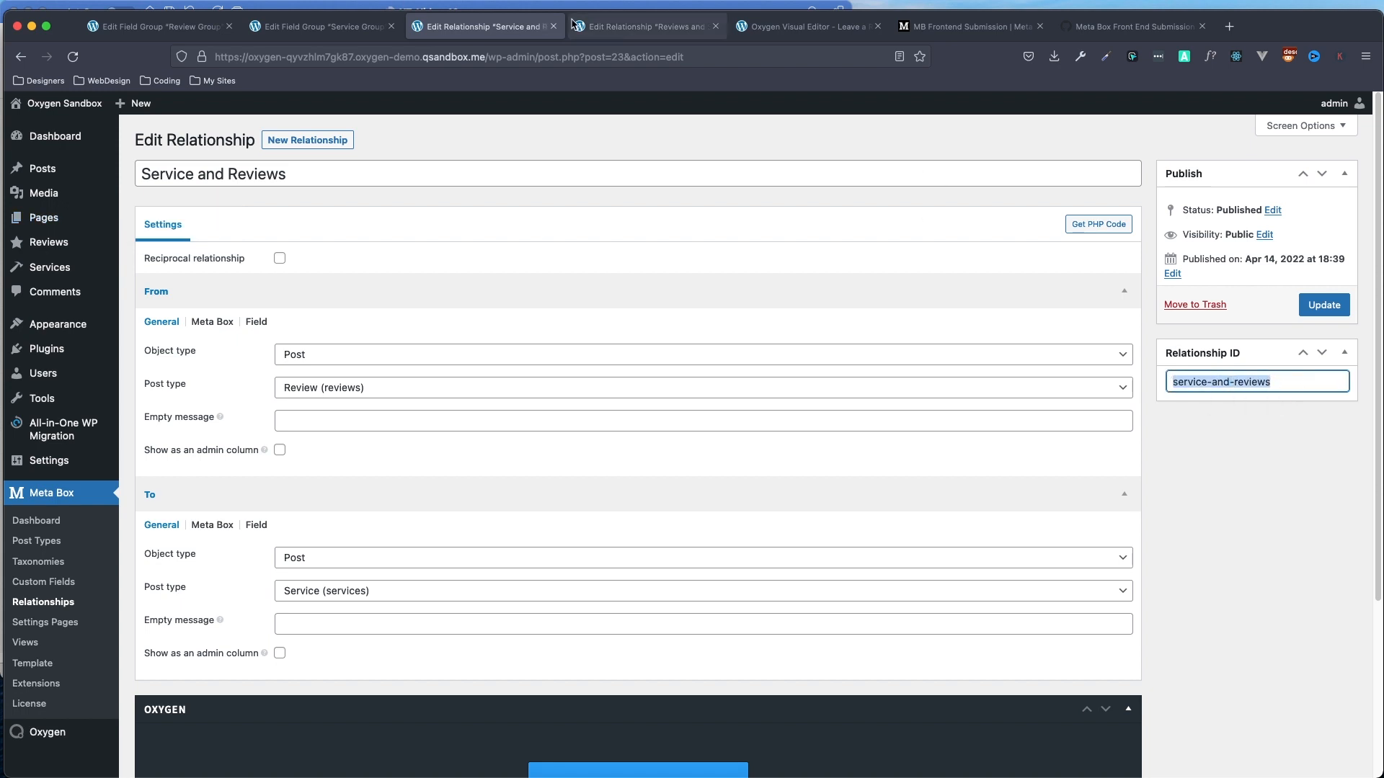
Return to the Word notes and highlight the _relationships_to suffix in the shortcode's id, followed by just its "to" ending.
left_click(598, 9)
left_click(537, 297)
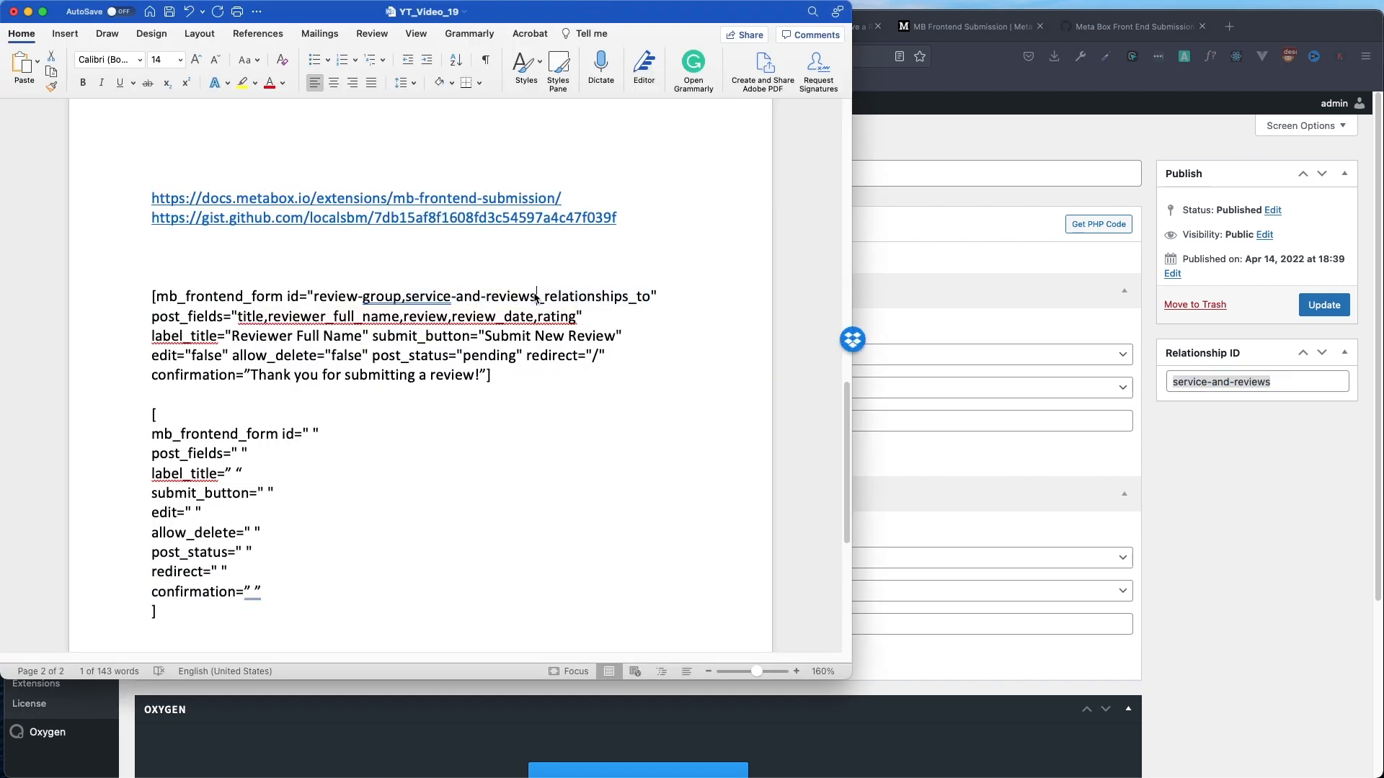
left_click_drag(537, 297, 583, 298)
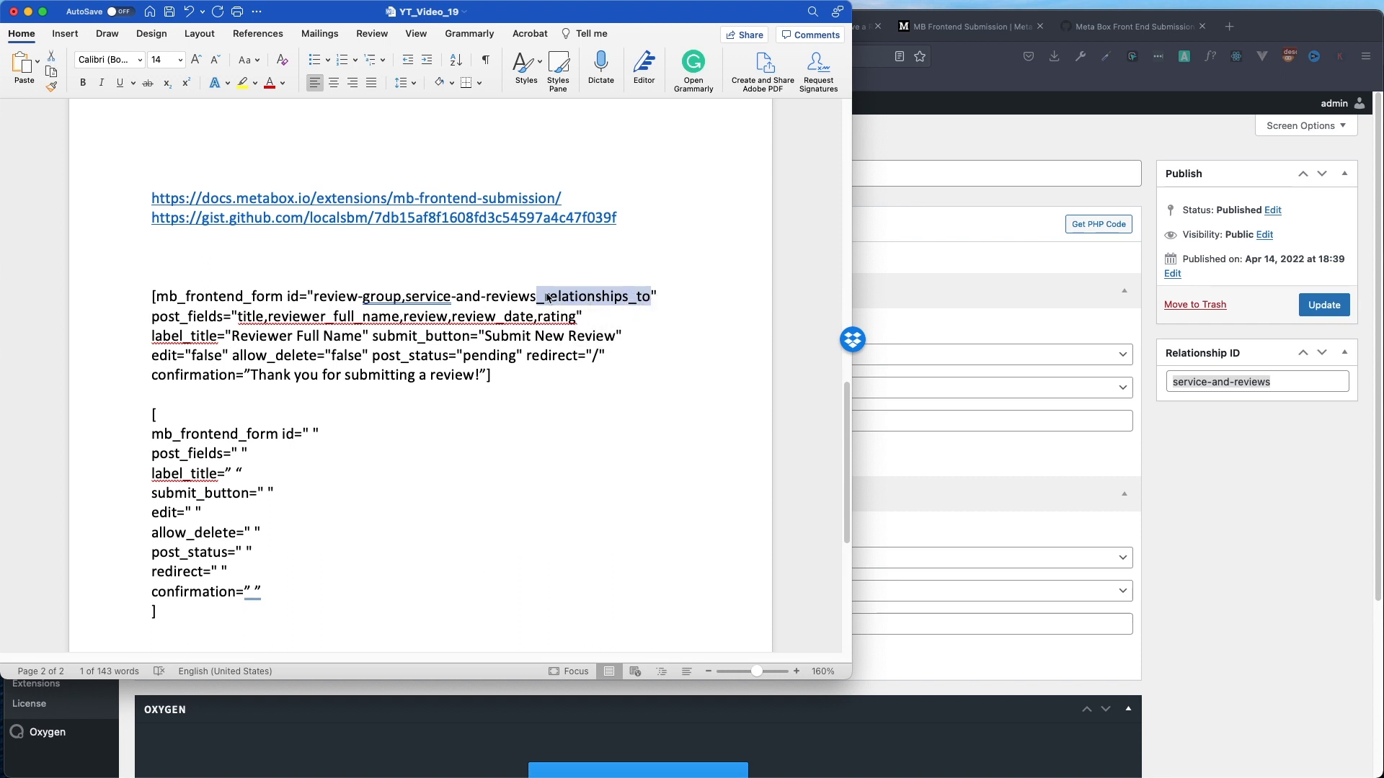
left_click(646, 298)
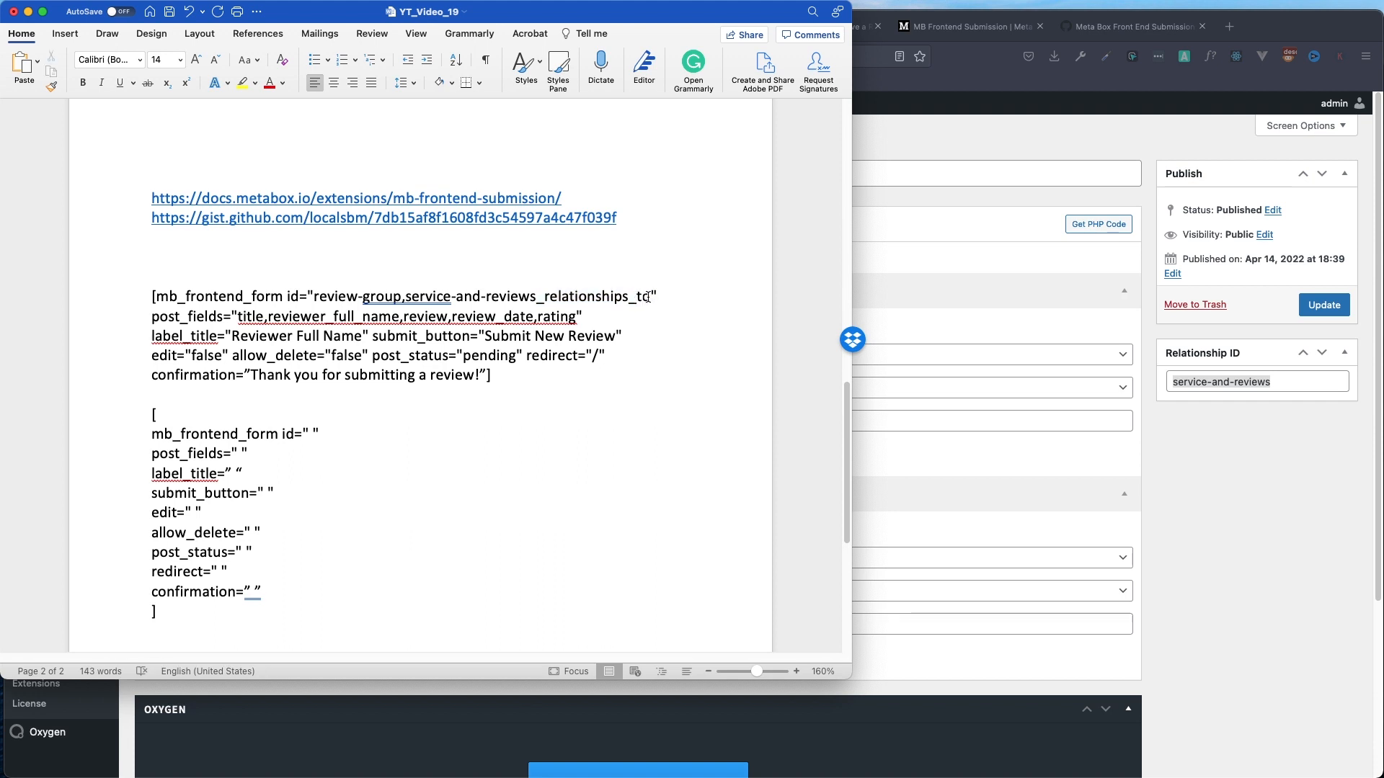
left_click_drag(649, 297, 636, 296)
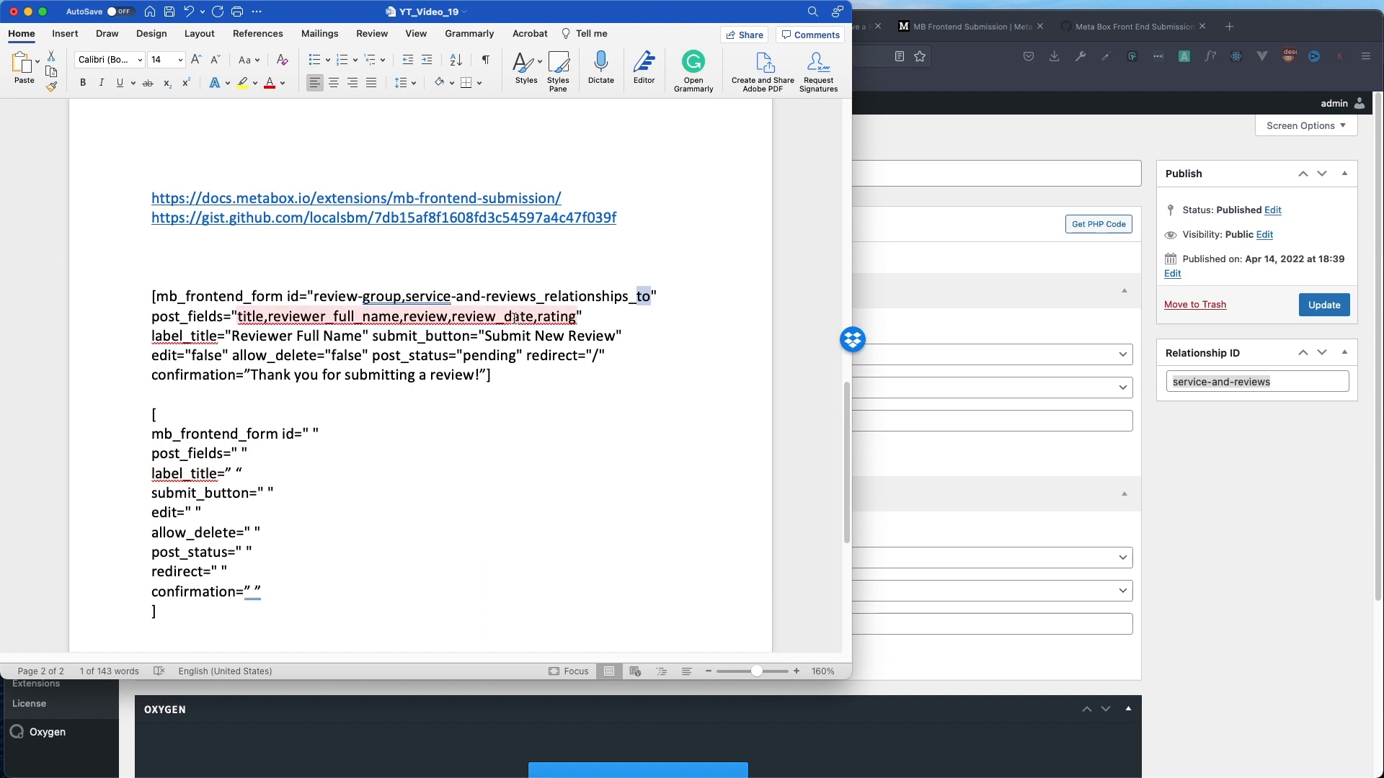
Delete reviewer_full_name and its extra comma from the shortcode's post_fields, leaving title,review,review_date,rating.
left_click(258, 317)
left_click(271, 512)
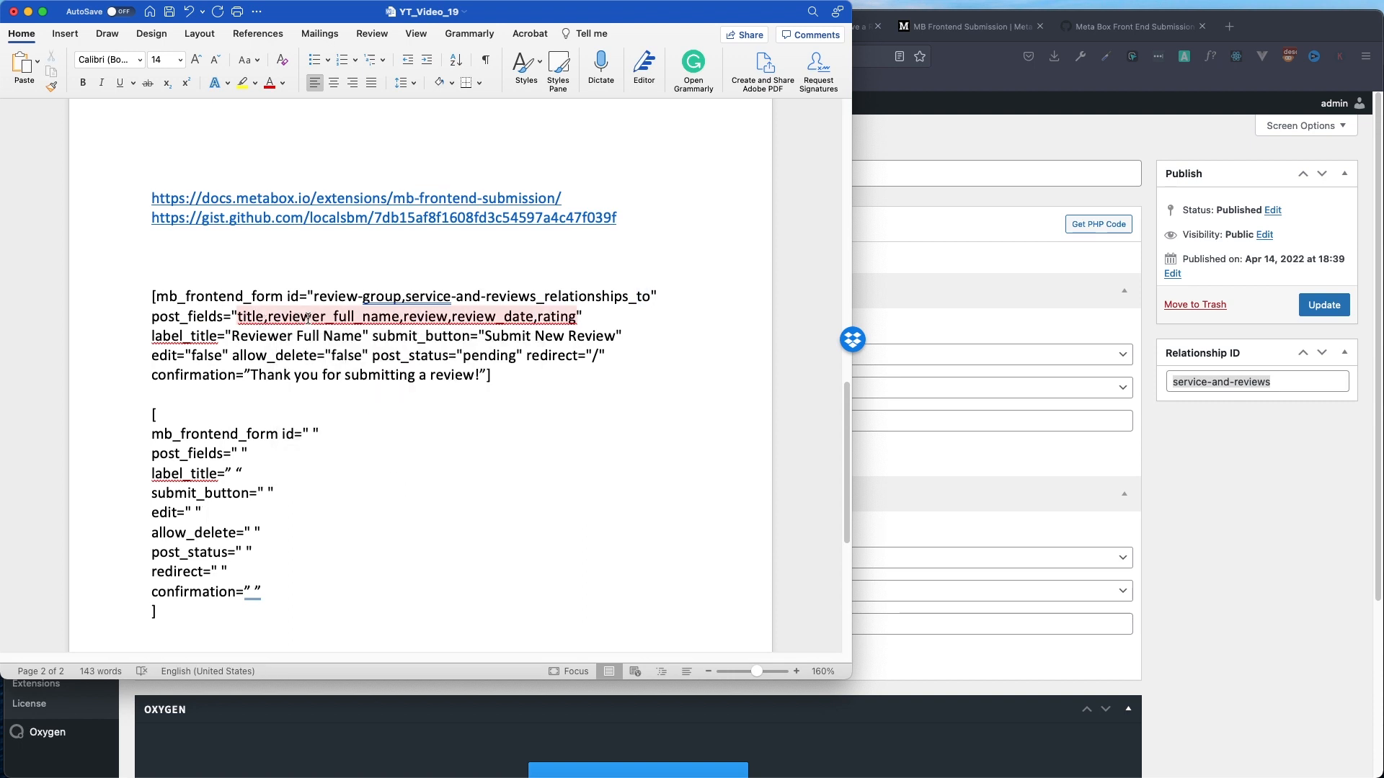
left_click(388, 329)
left_click_drag(400, 318, 310, 317)
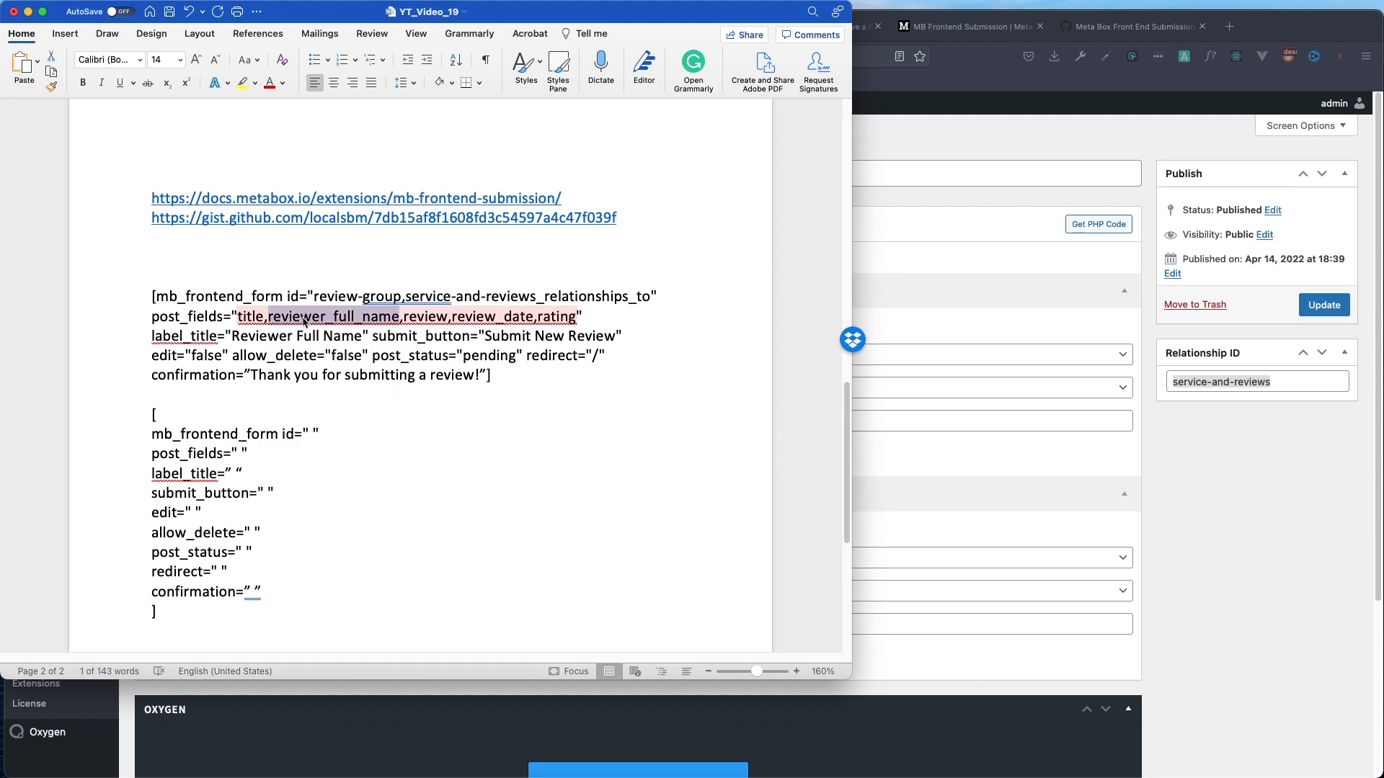
key("BackSpace")
key("BackSpace")
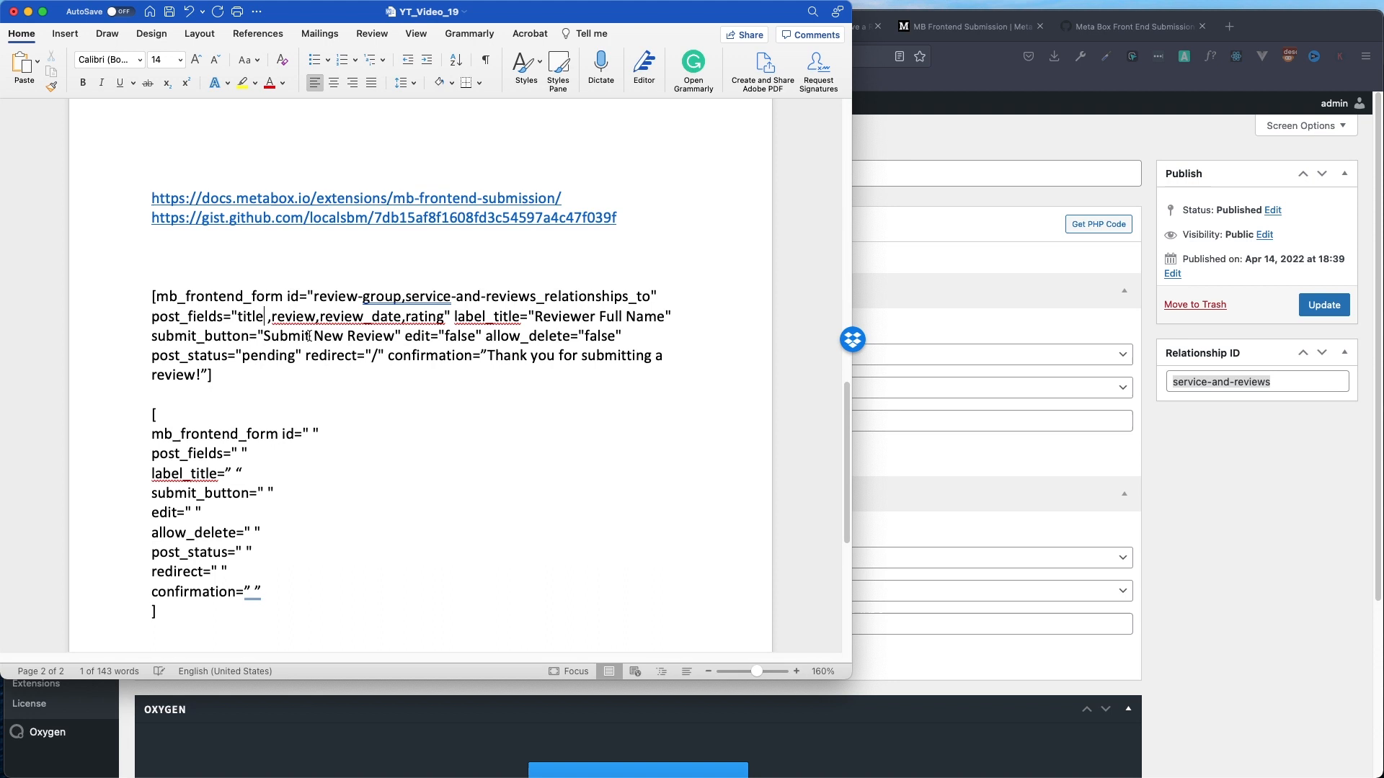
key("Delete")
left_click(292, 320)
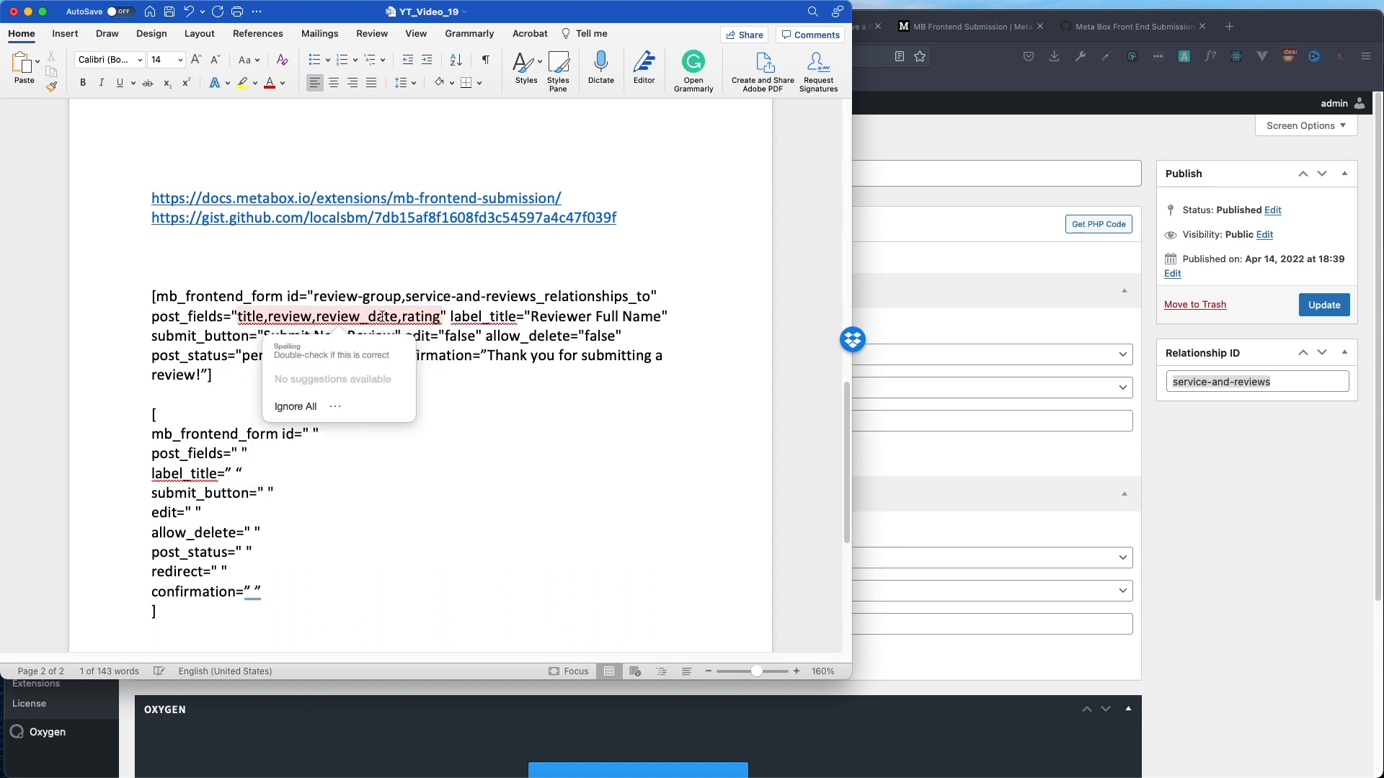
left_click(552, 431)
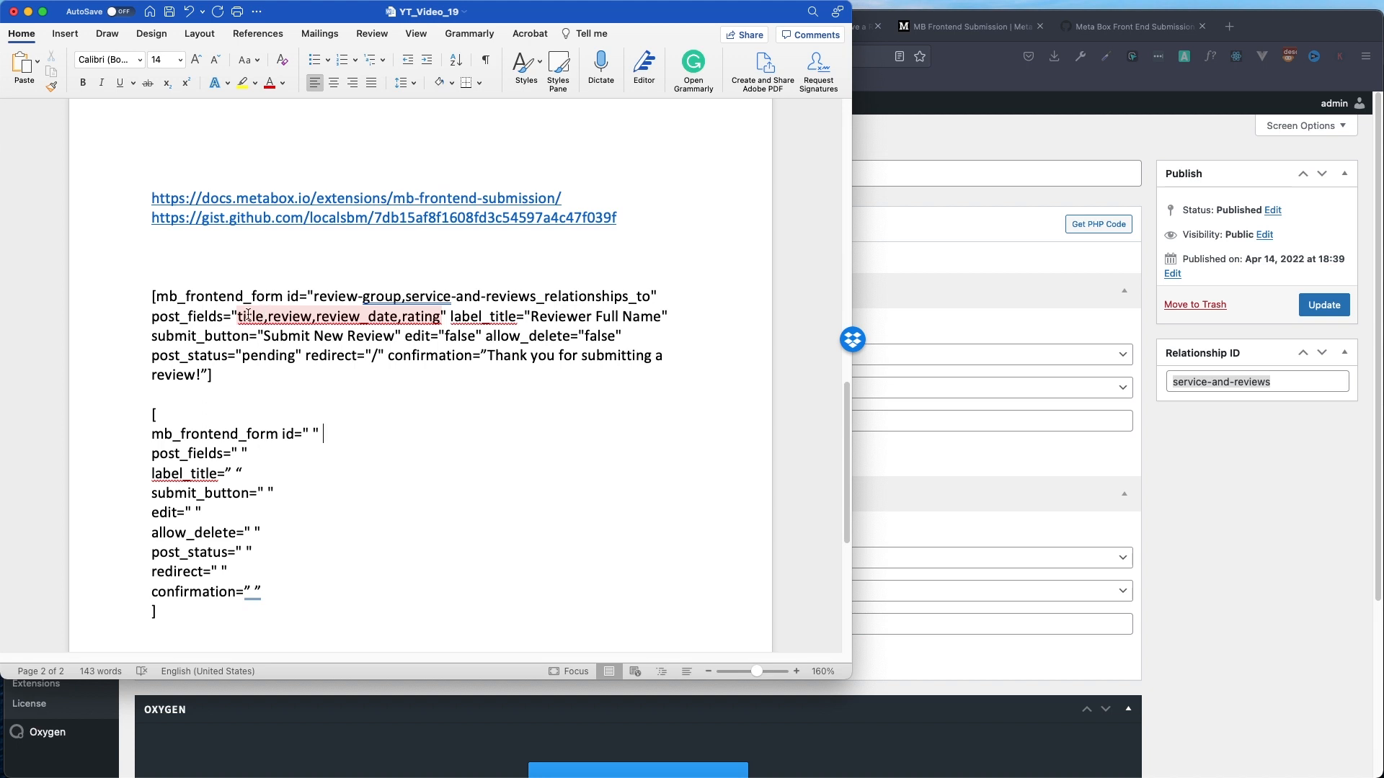
Go over the remaining shortcode attributes in the notes, then examine the attributes table in the browser's MB Frontend Submission documentation.
left_click(458, 316)
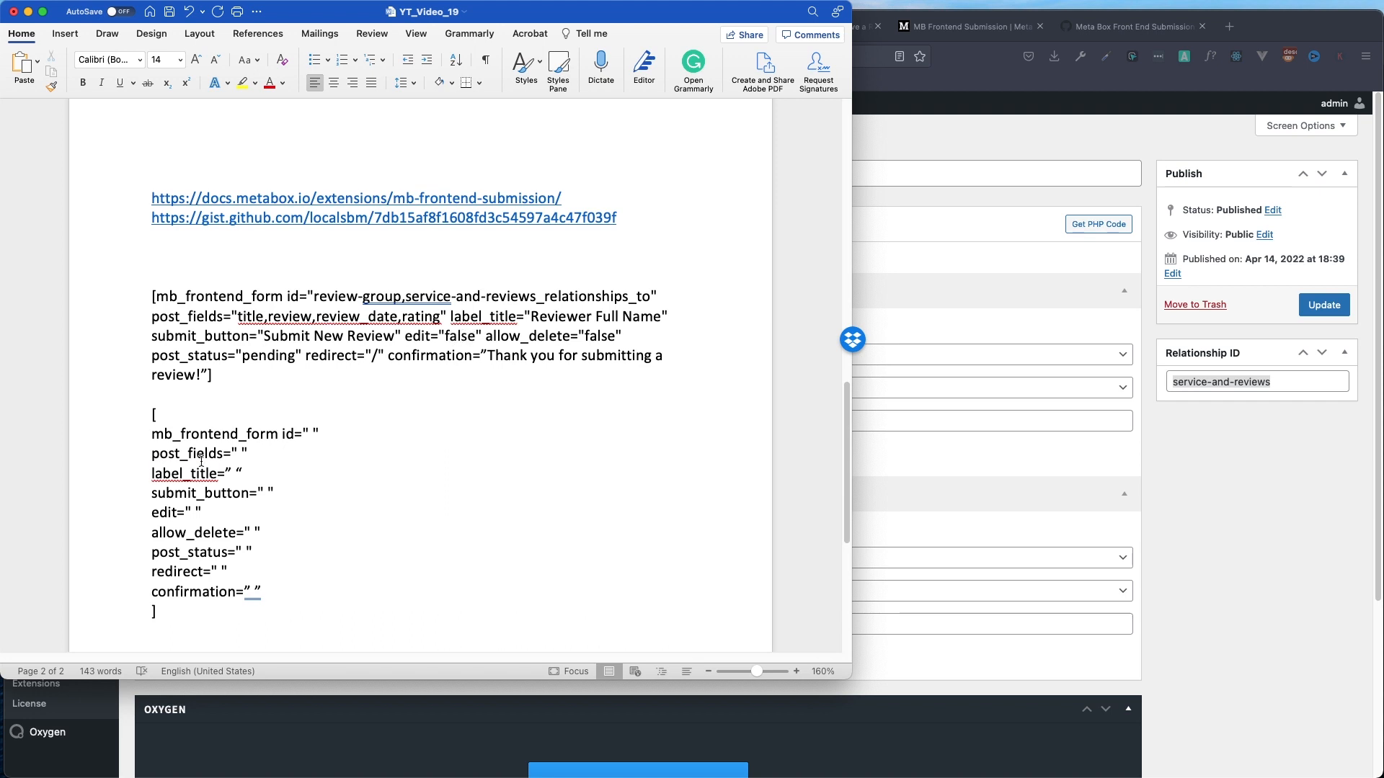
left_click(153, 532)
left_click(917, 165)
left_click(958, 29)
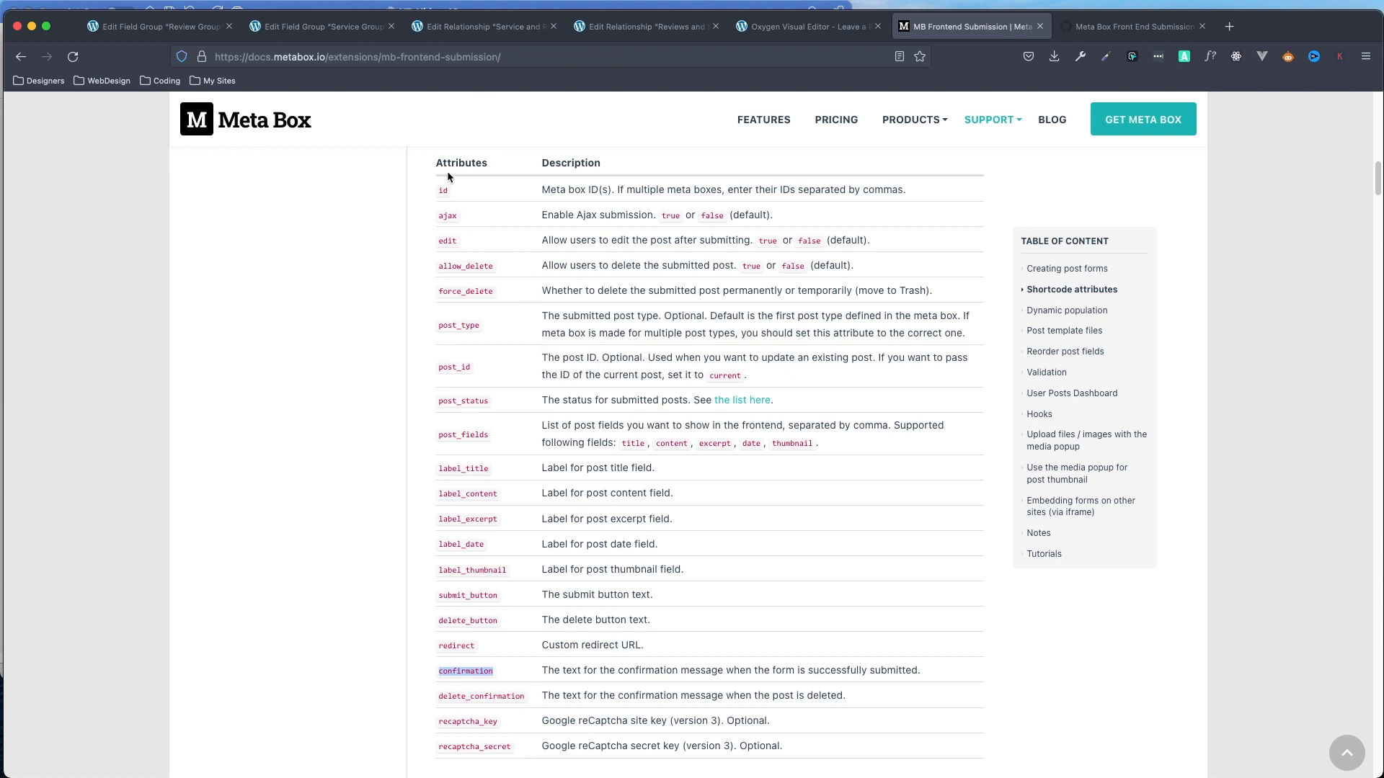
scroll(504, 590, "down", 1)
left_click(517, 632)
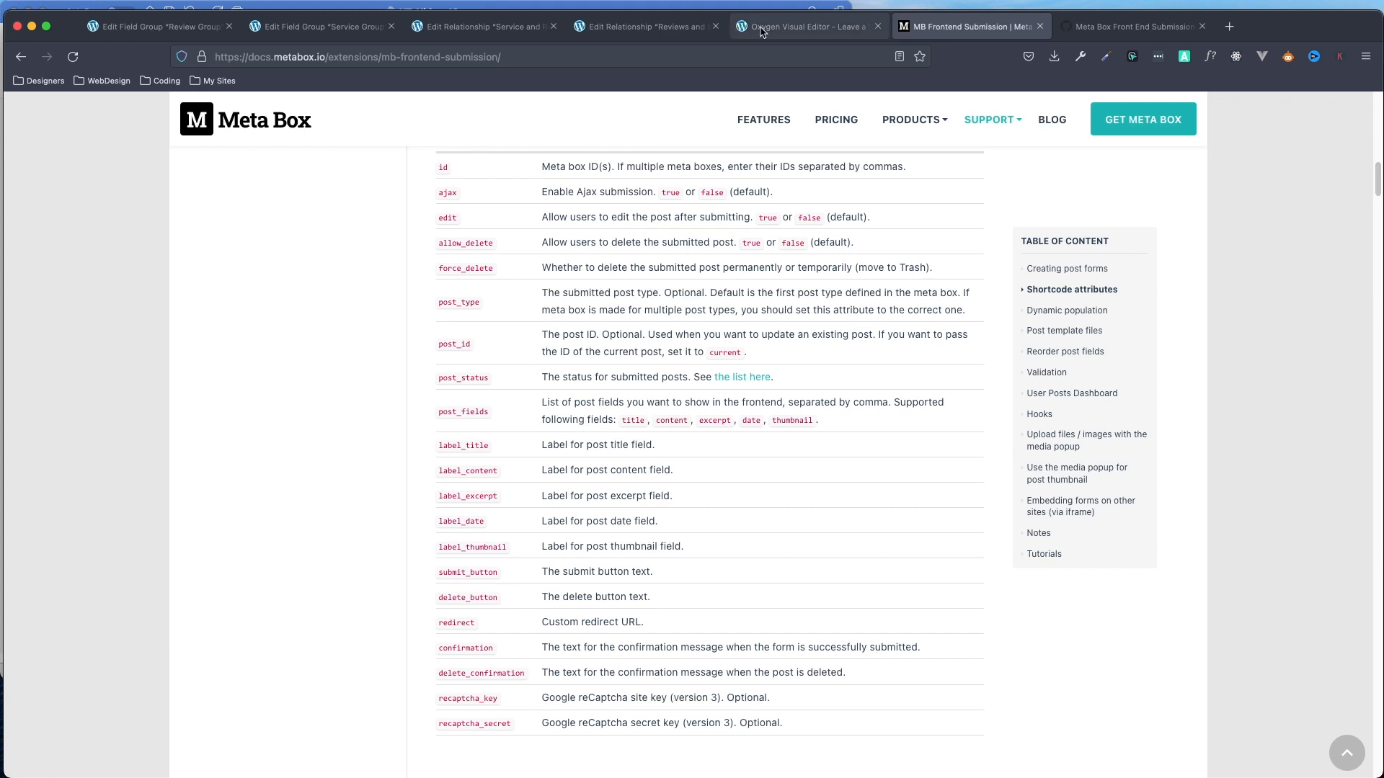
Copy the complete mb_frontend_form shortcode from the Word notes and paste it into the Shortcode element's full shortcode field in Oxygen.
left_click(621, 5)
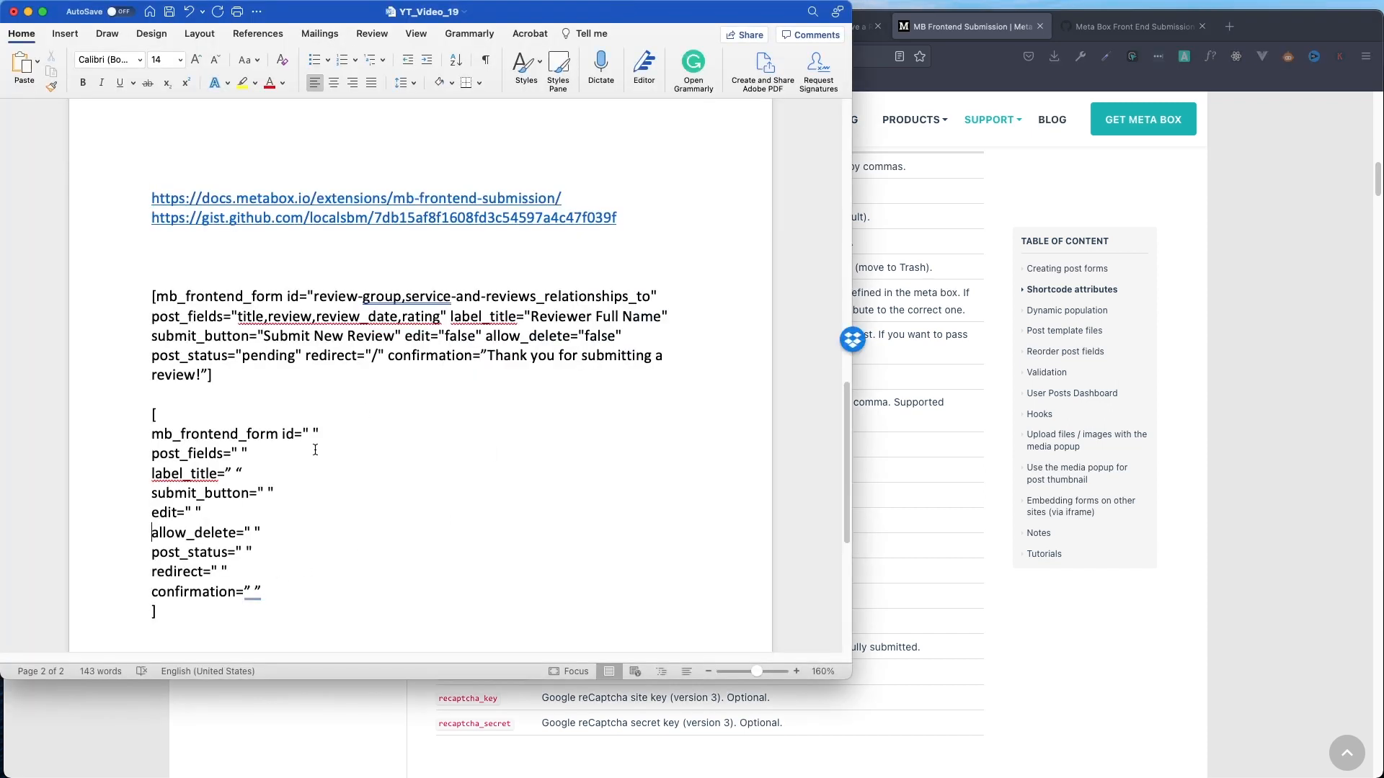
left_click_drag(217, 377, 153, 297)
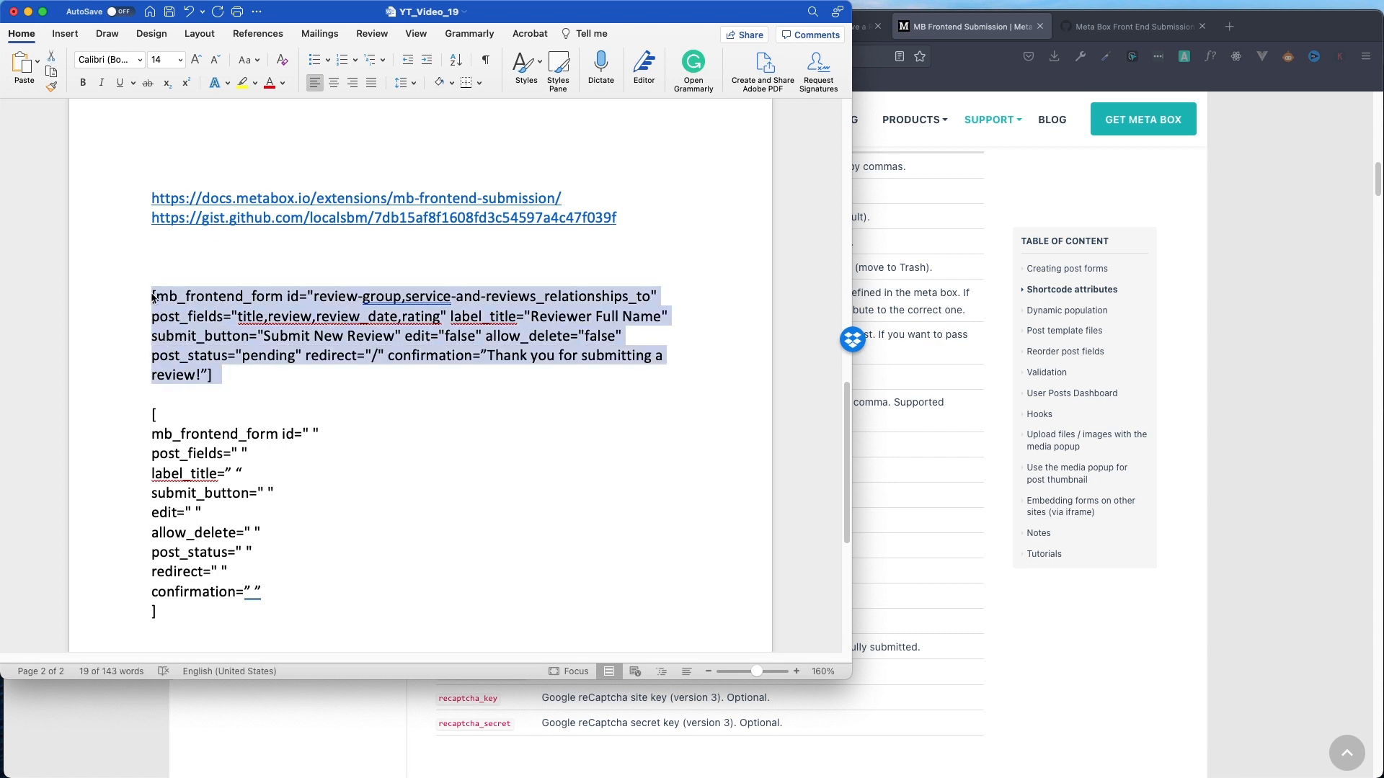
left_click(1237, 365)
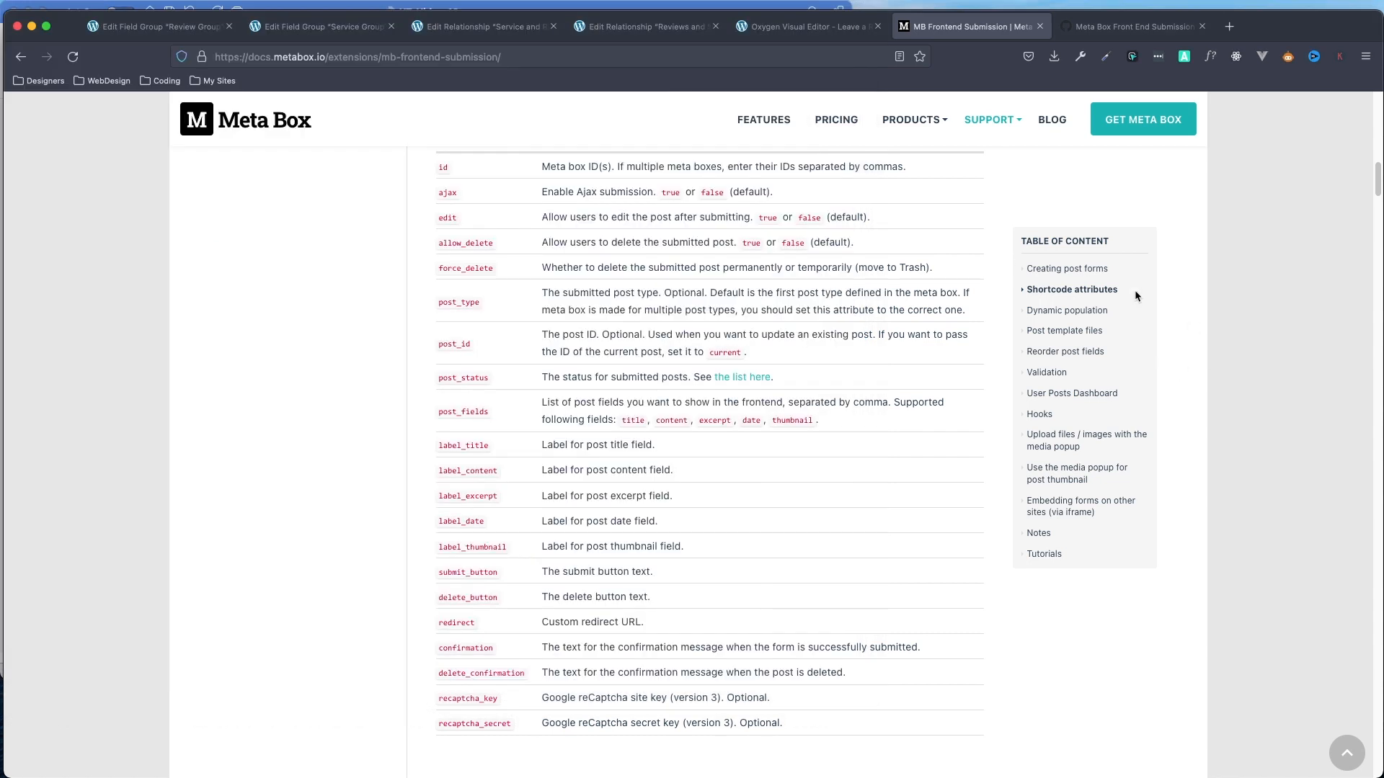
left_click(790, 26)
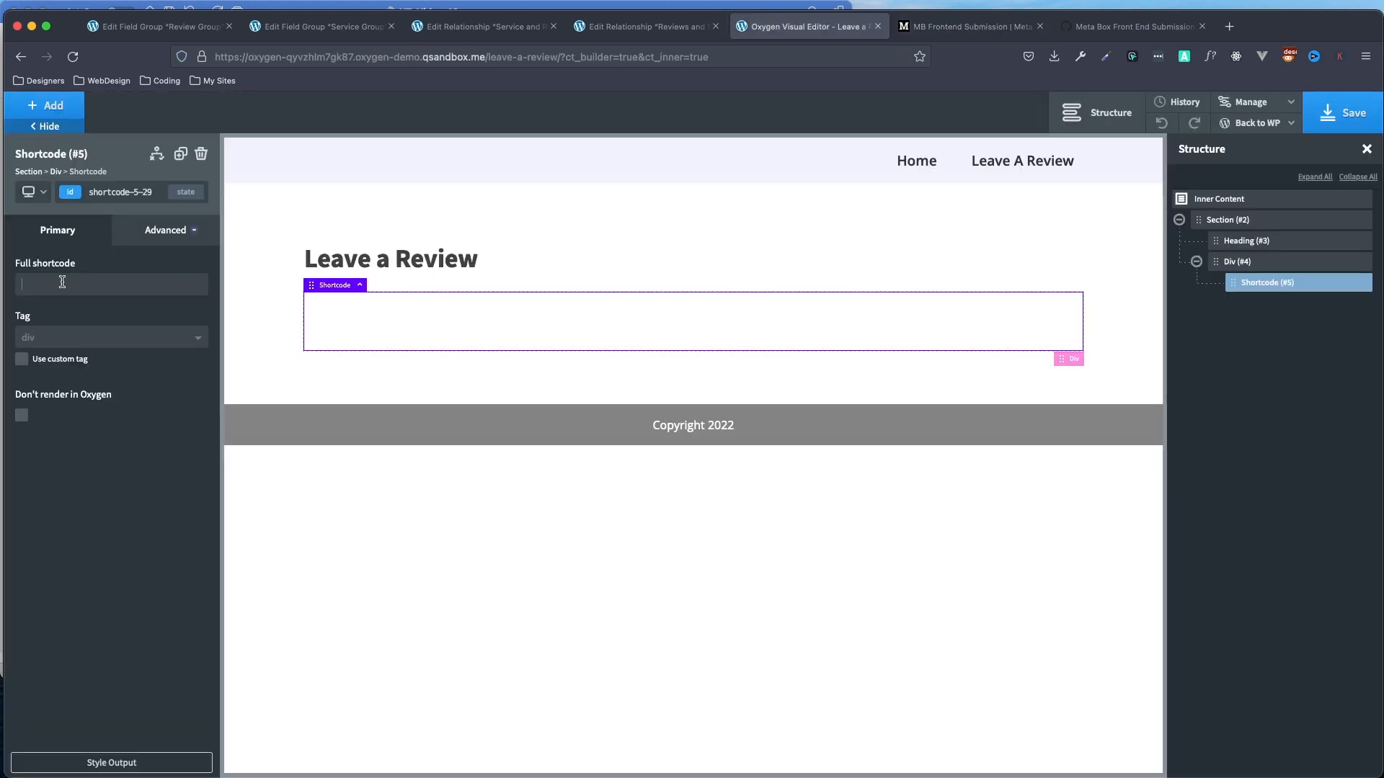
key("super+v")
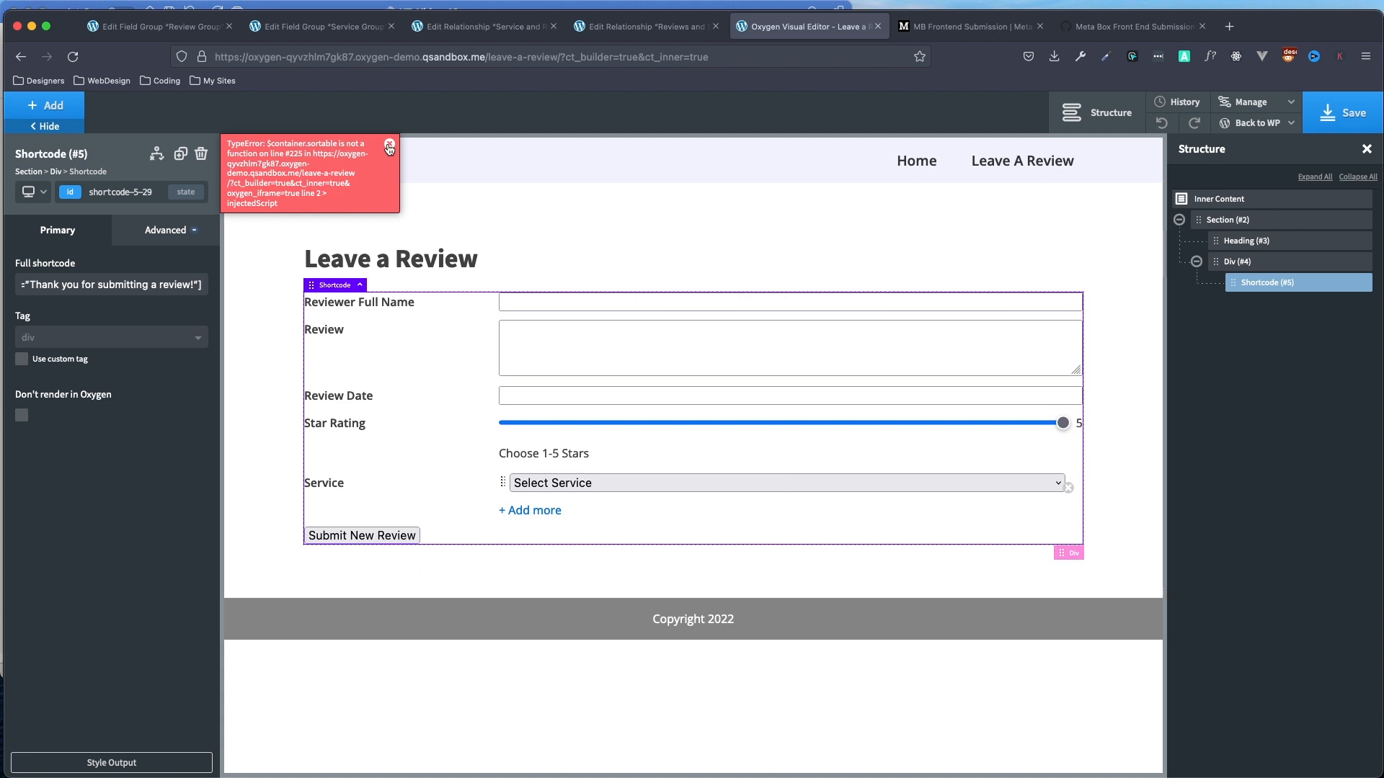
Inspect the Review Date field's date picker options in the Review Group field group, then return to the Oxygen editor and dismiss the error notice.
left_click(184, 27)
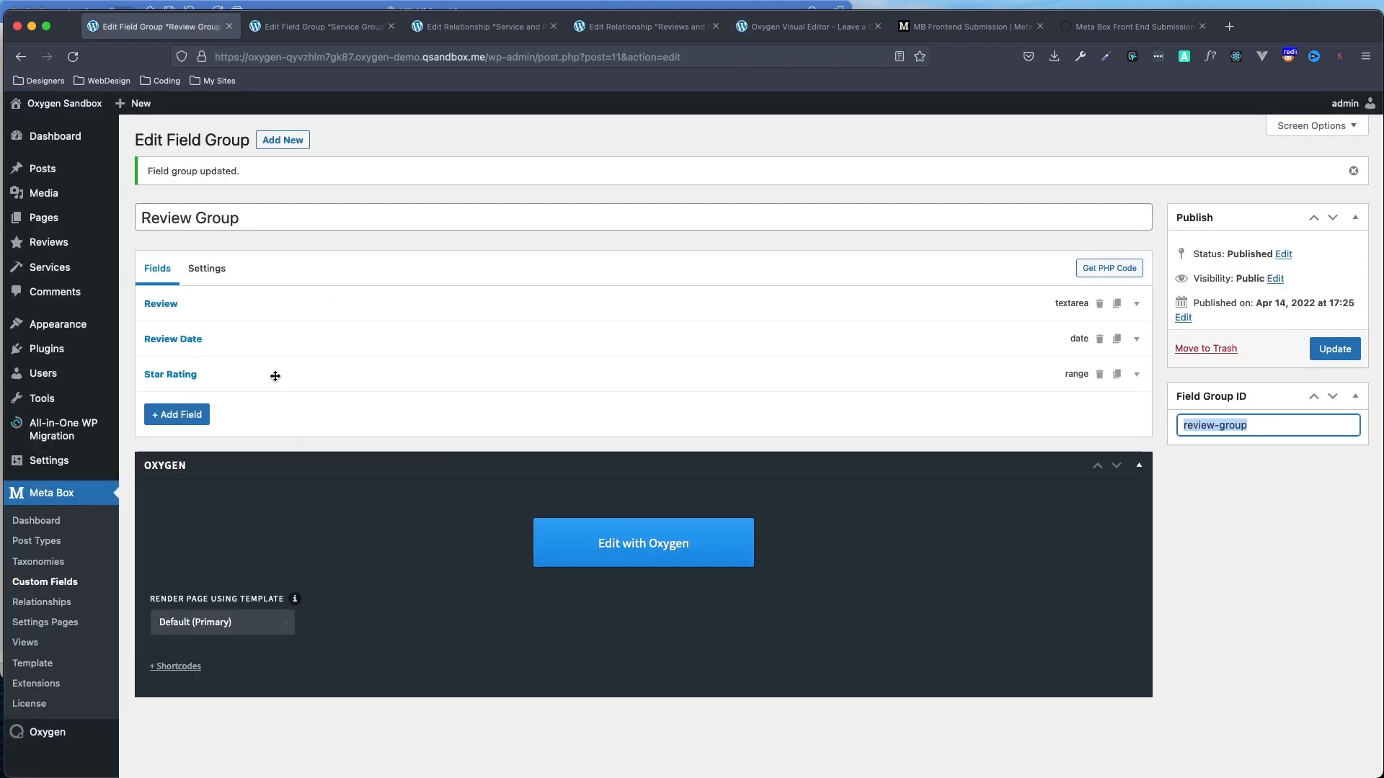
left_click(259, 339)
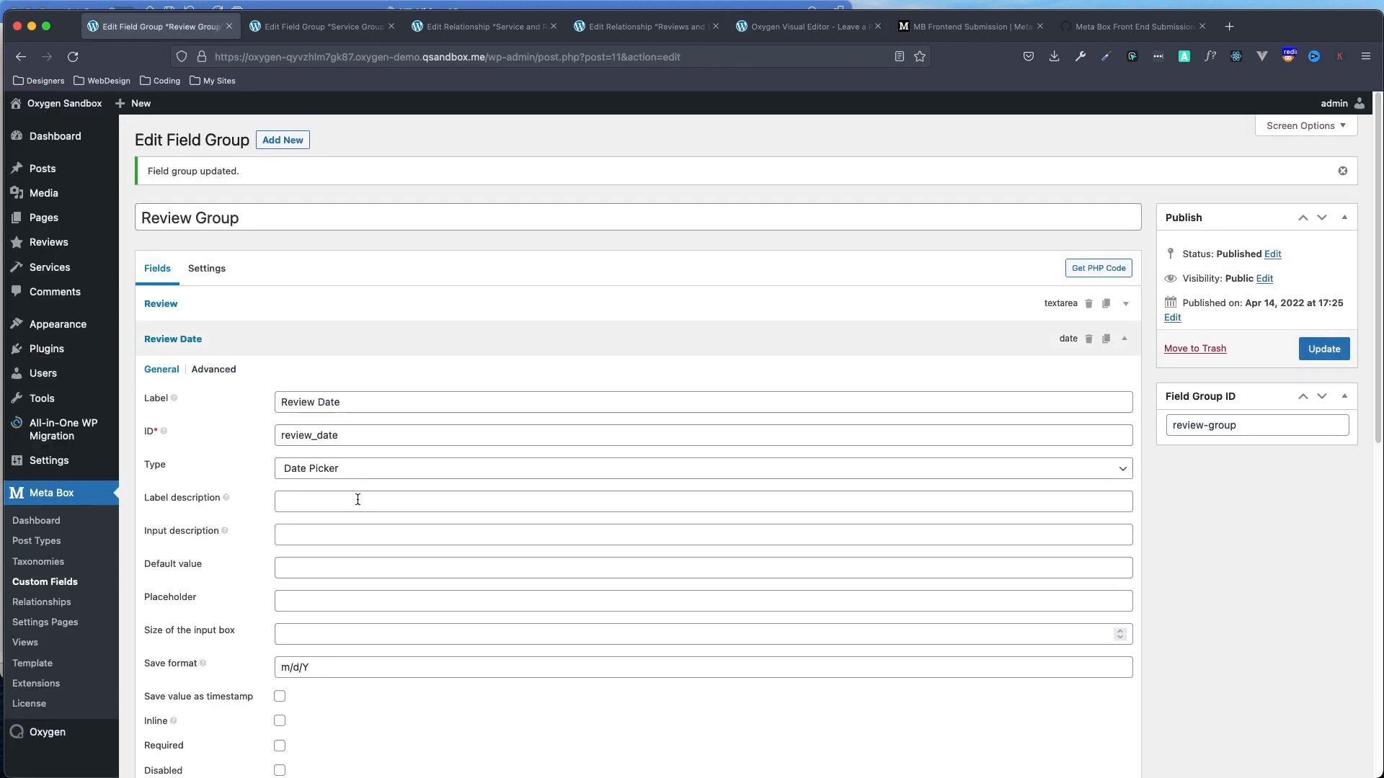
scroll(324, 504, "down", 5)
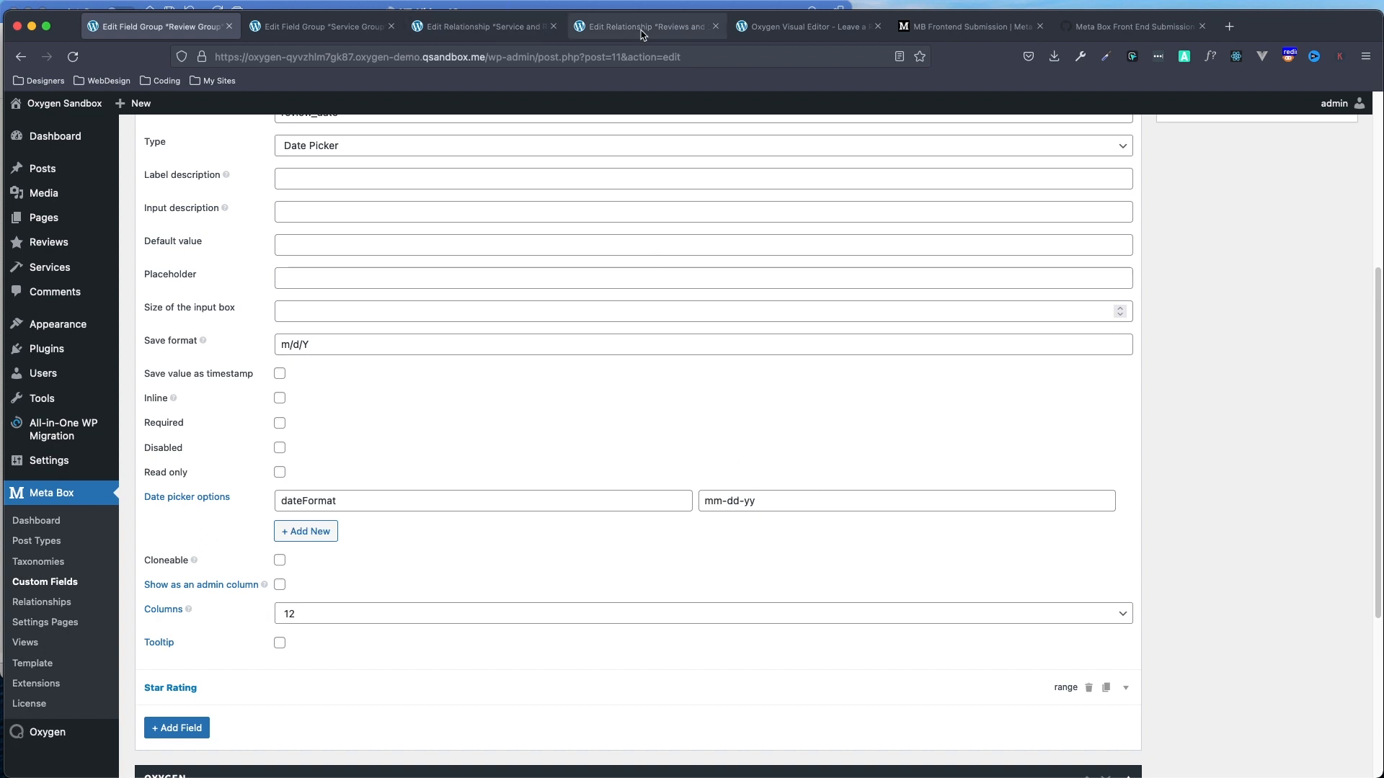
left_click(822, 32)
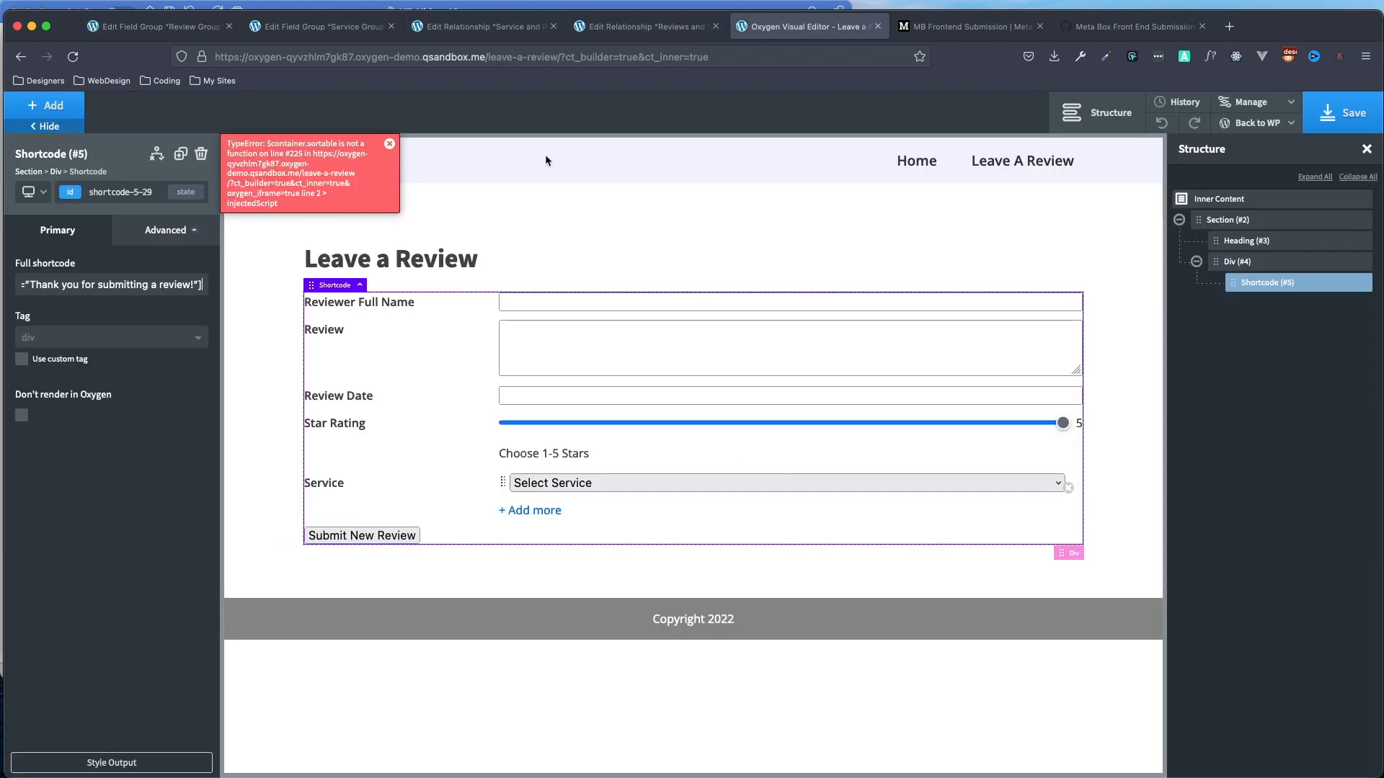
left_click(390, 144)
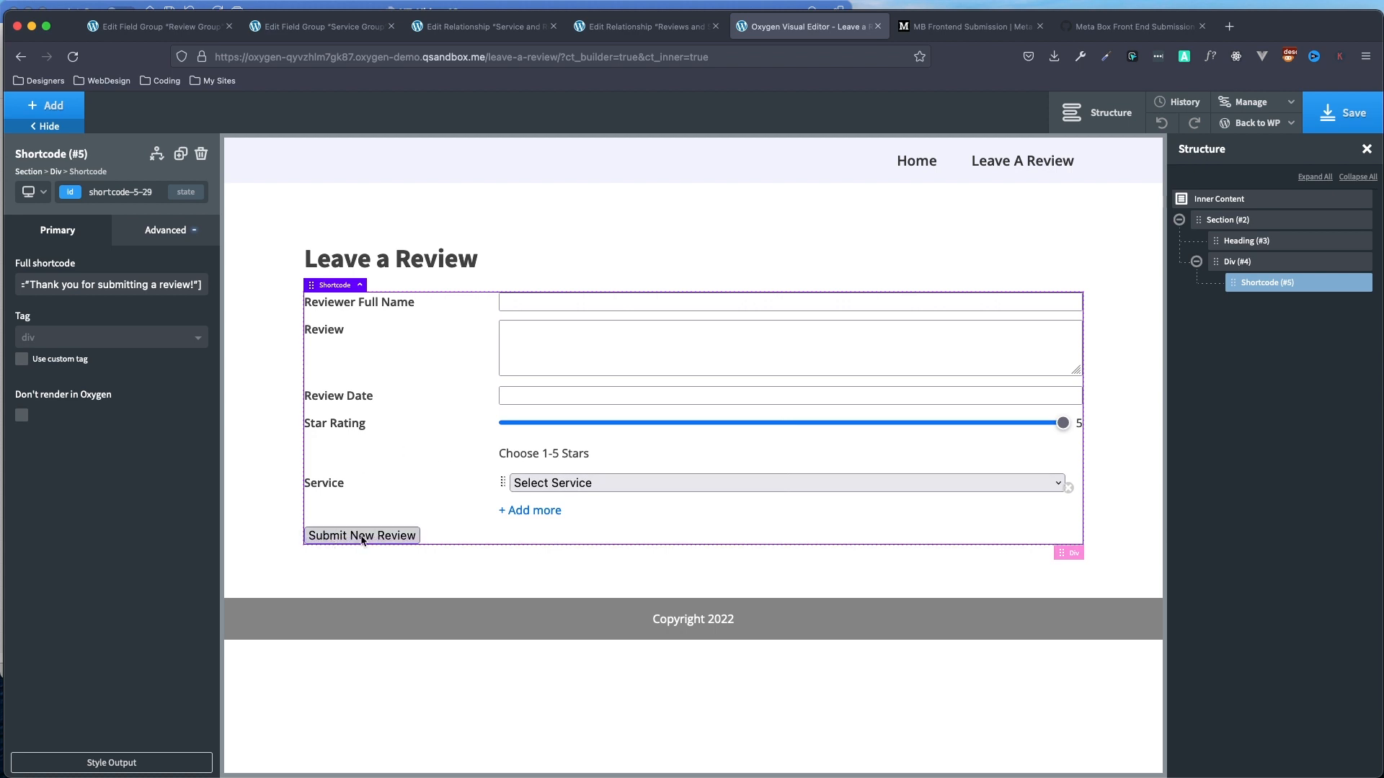
Switch to the Word notes and highlight Submit New Review in the shortcode's submit_button attribute.
left_click(580, 6)
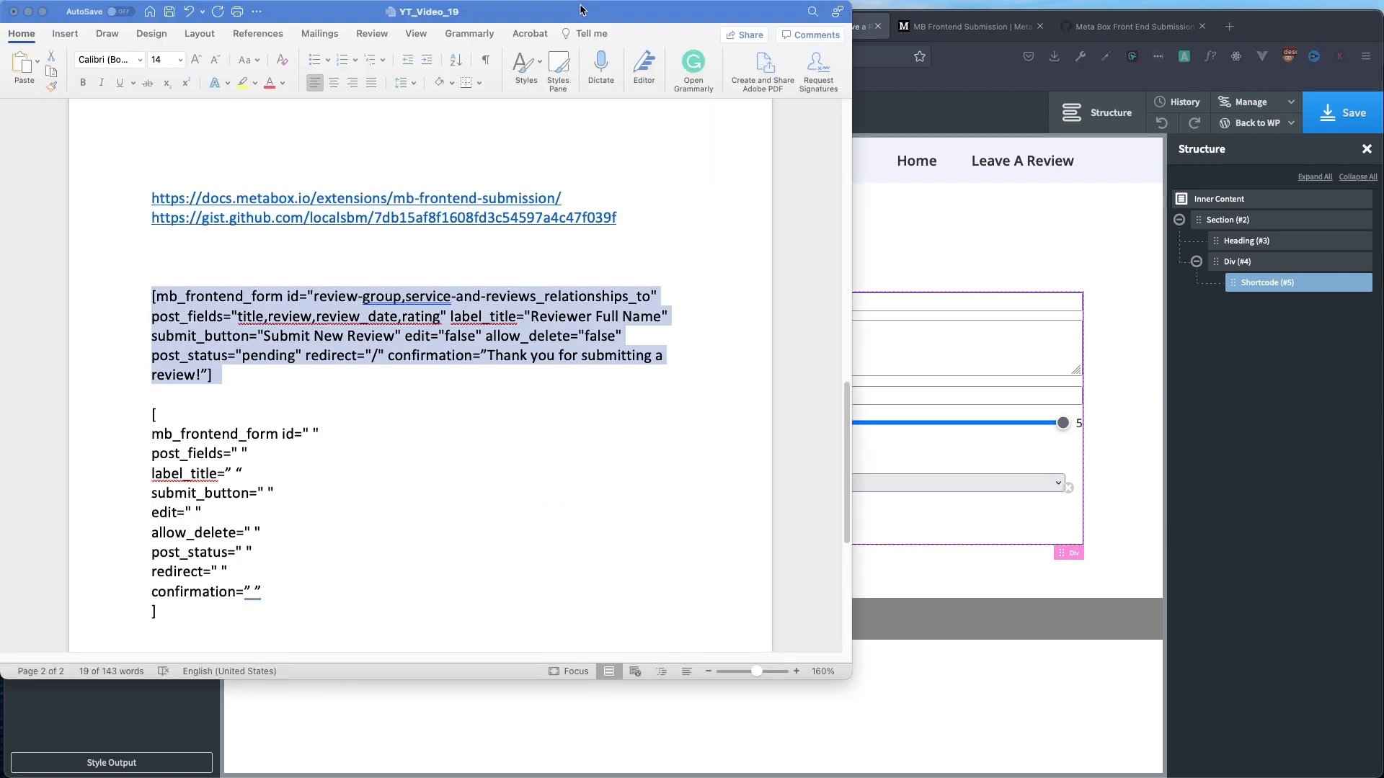
left_click(471, 380)
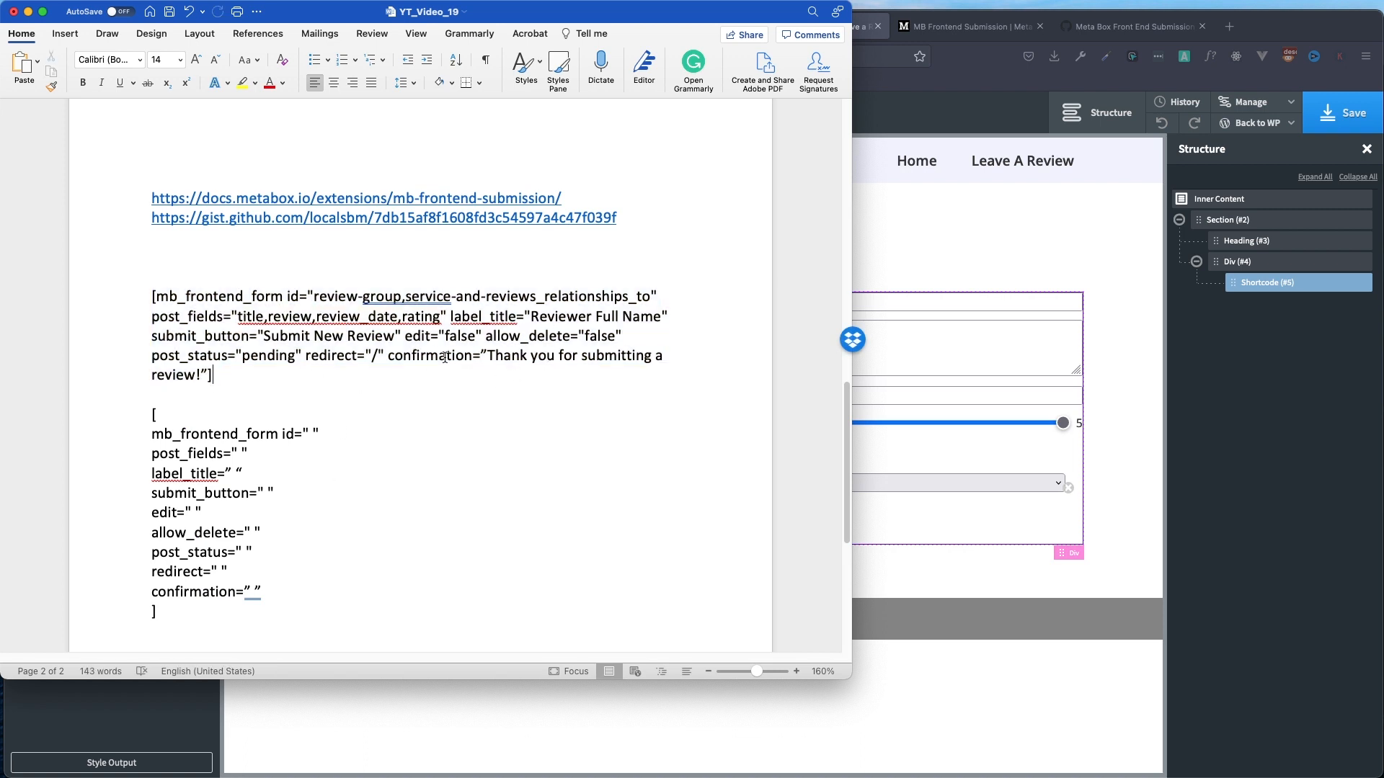
left_click_drag(395, 336, 264, 336)
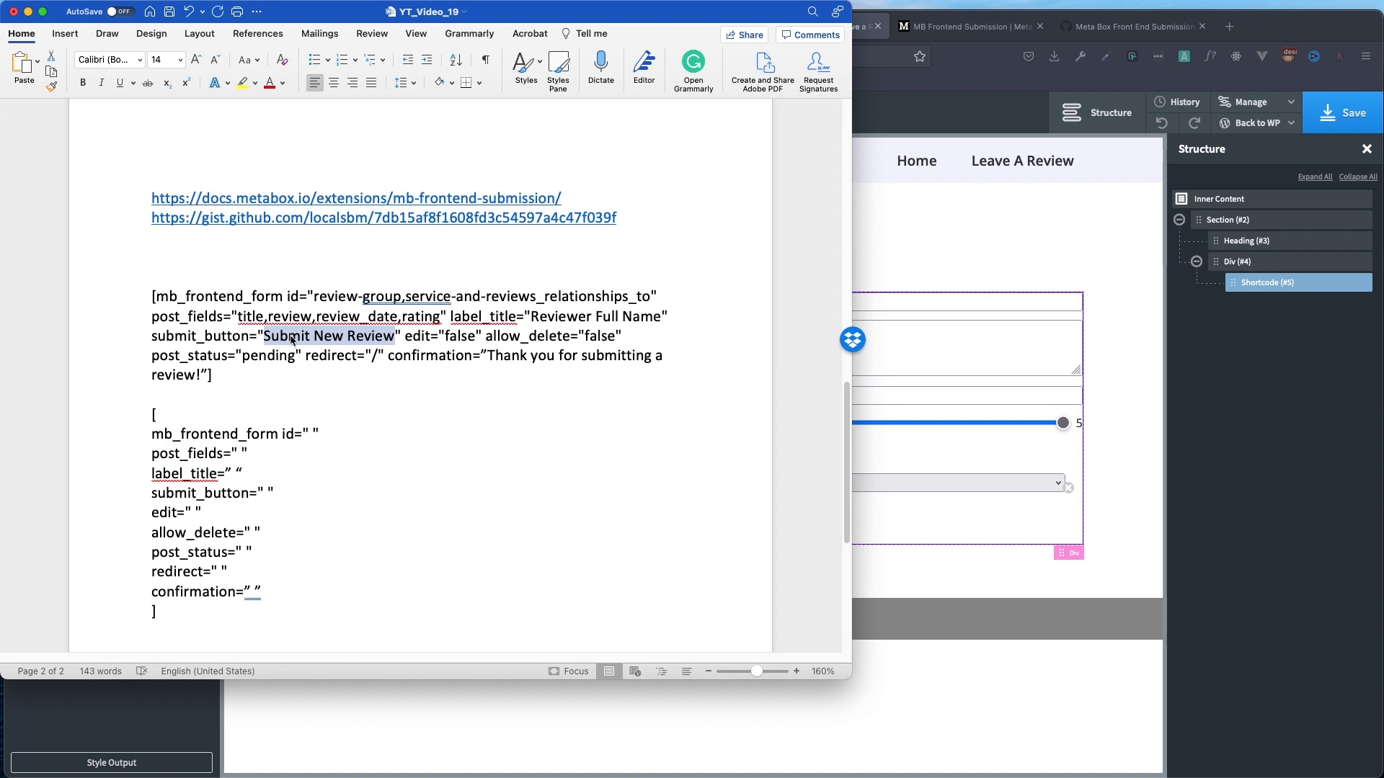
left_click(415, 406)
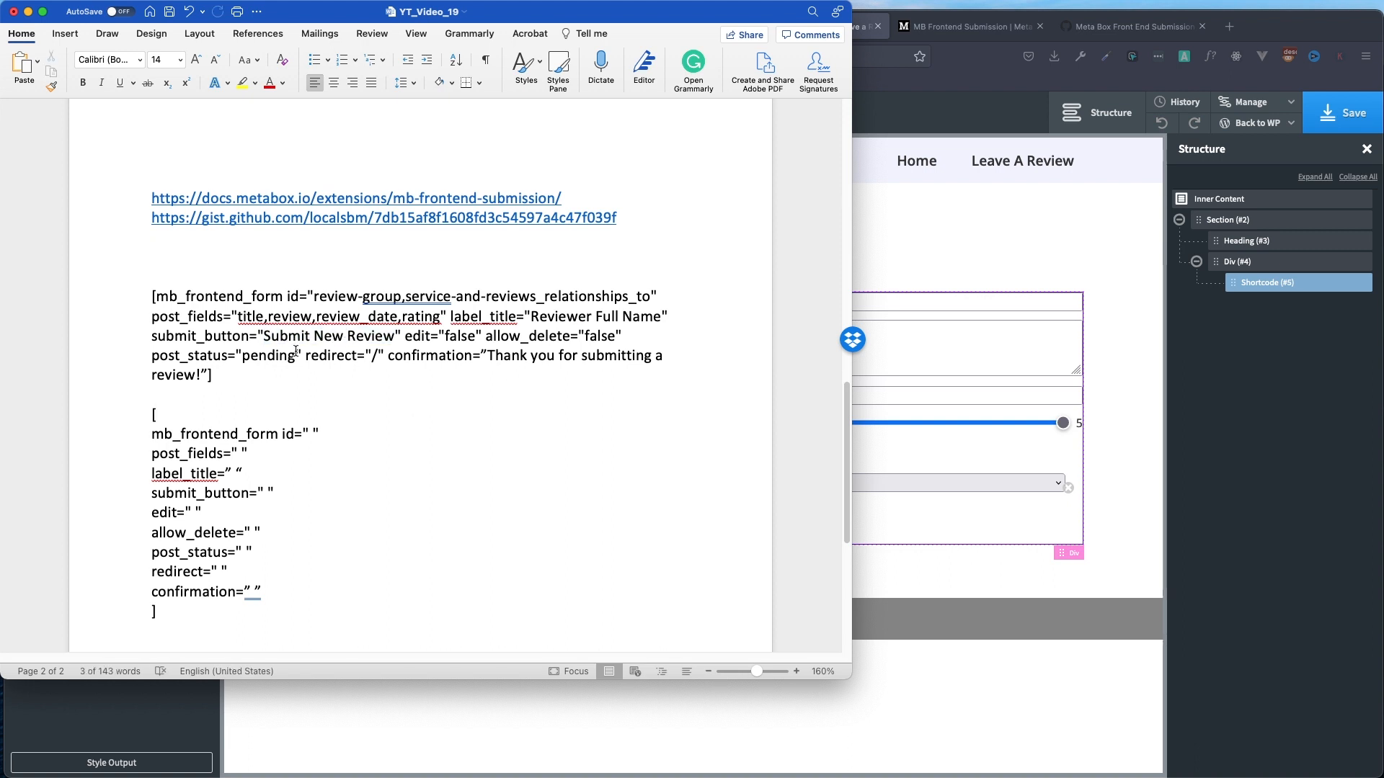
Return to the Oxygen editor and save the Leave a Review page with its embedded form.
left_click(1111, 520)
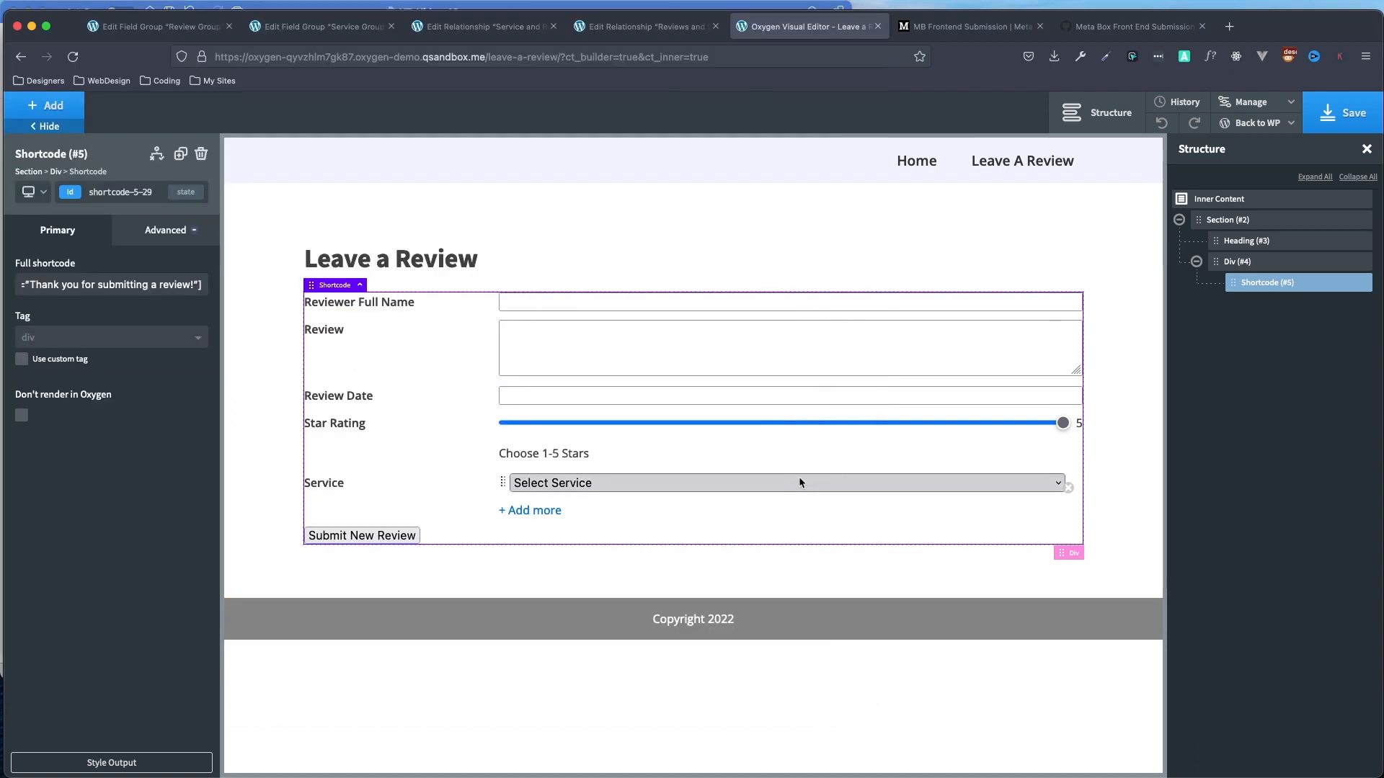
left_click(1352, 115)
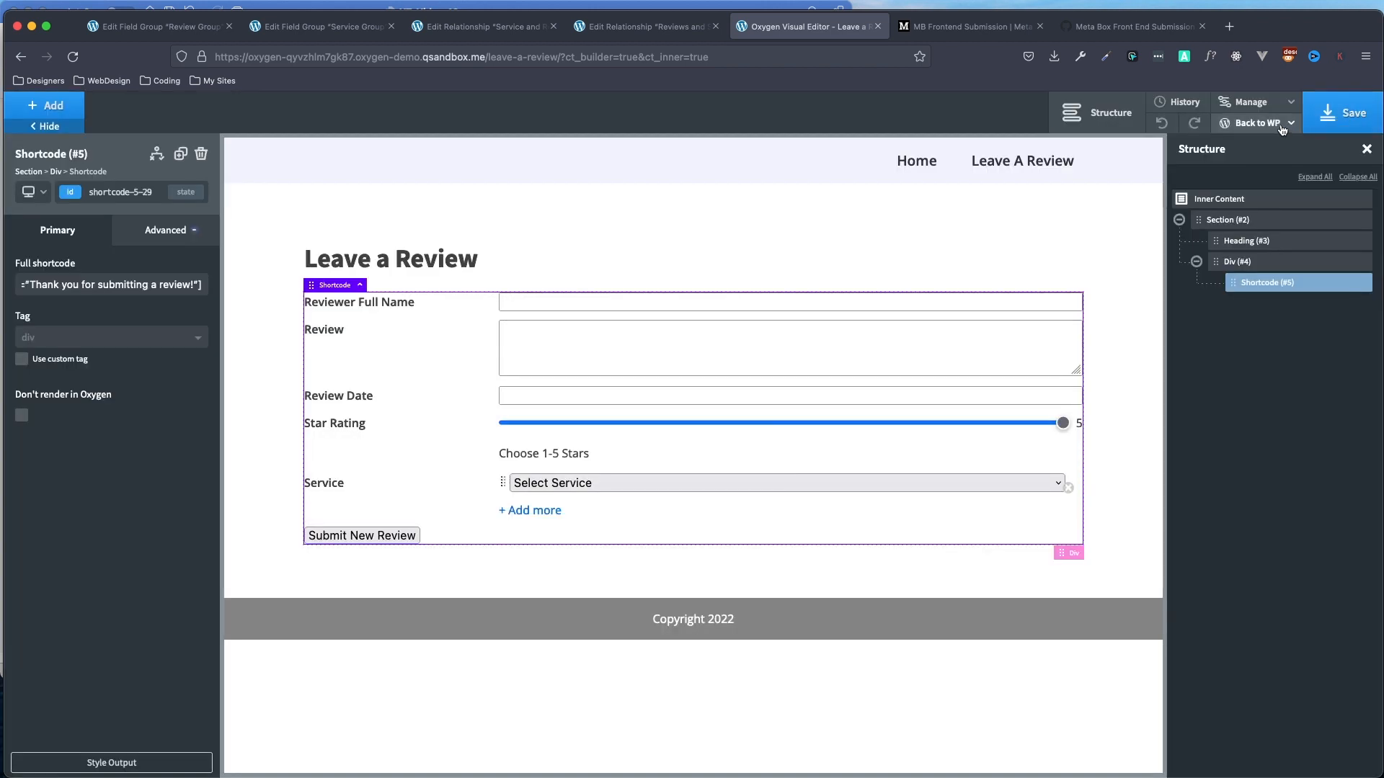
Open the front end of the Leave a Review page in a new tab and view the form.
mouse_move(1284, 128)
right_click(1247, 171)
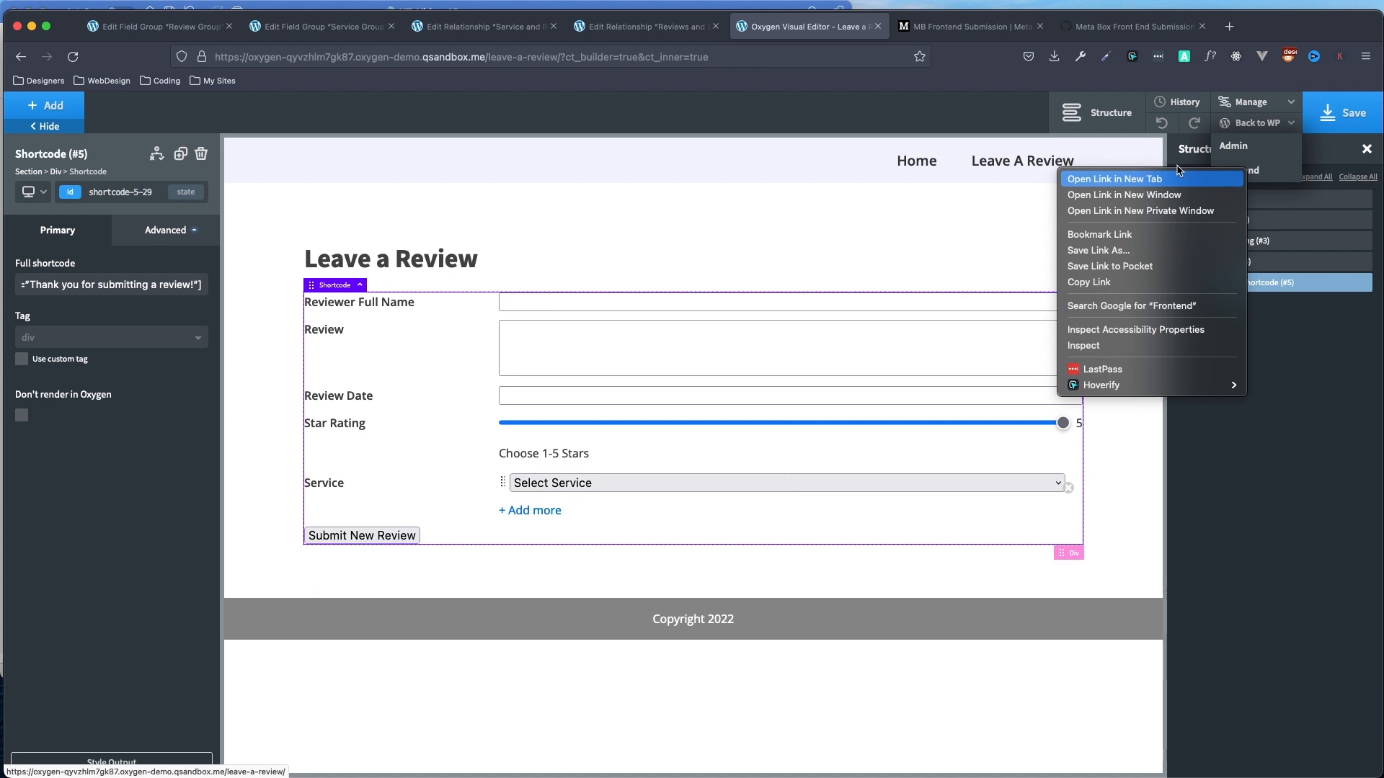
left_click(1225, 180)
left_click(870, 32)
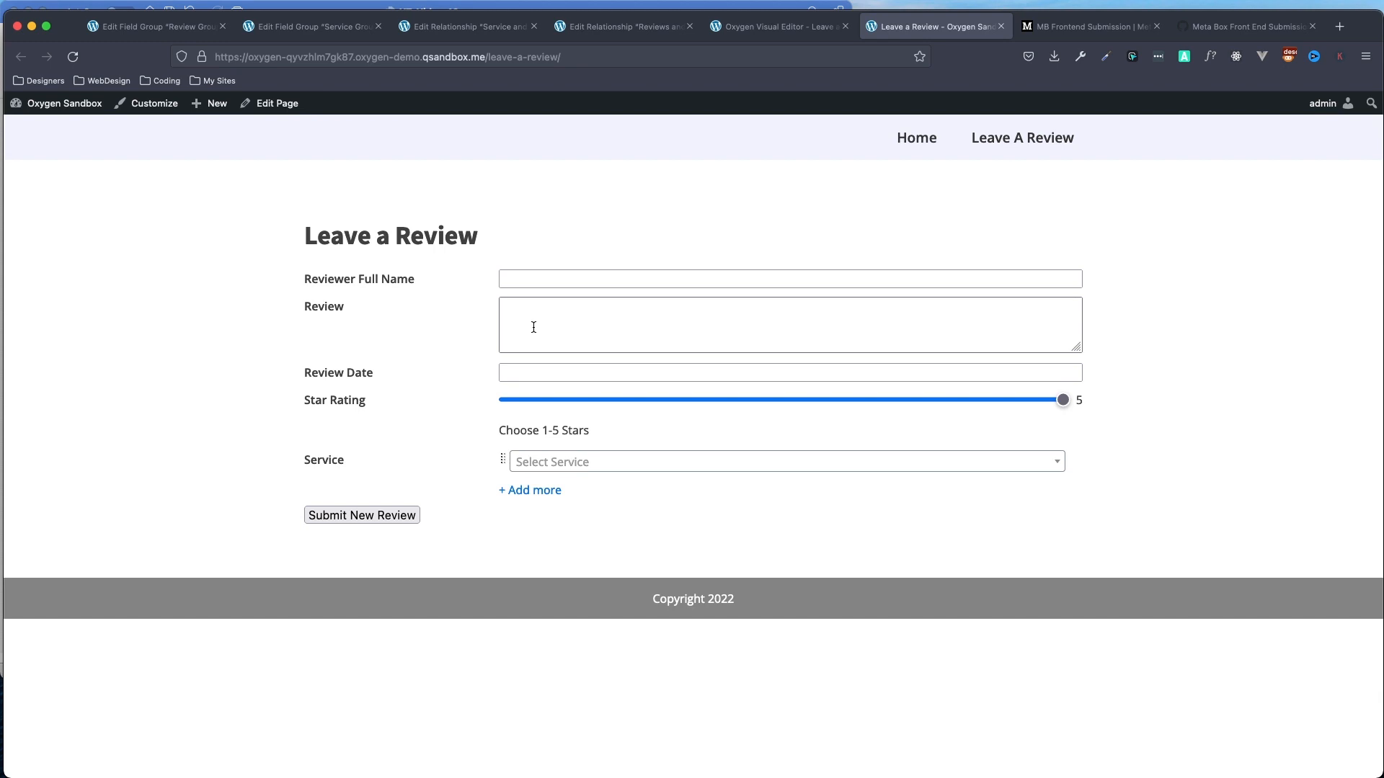
Copy all 50 lines of the MB FSE CSS code from the Meta Box Front End Submission gist on GitHub.
left_click(1203, 32)
scroll(562, 401, "down", 5)
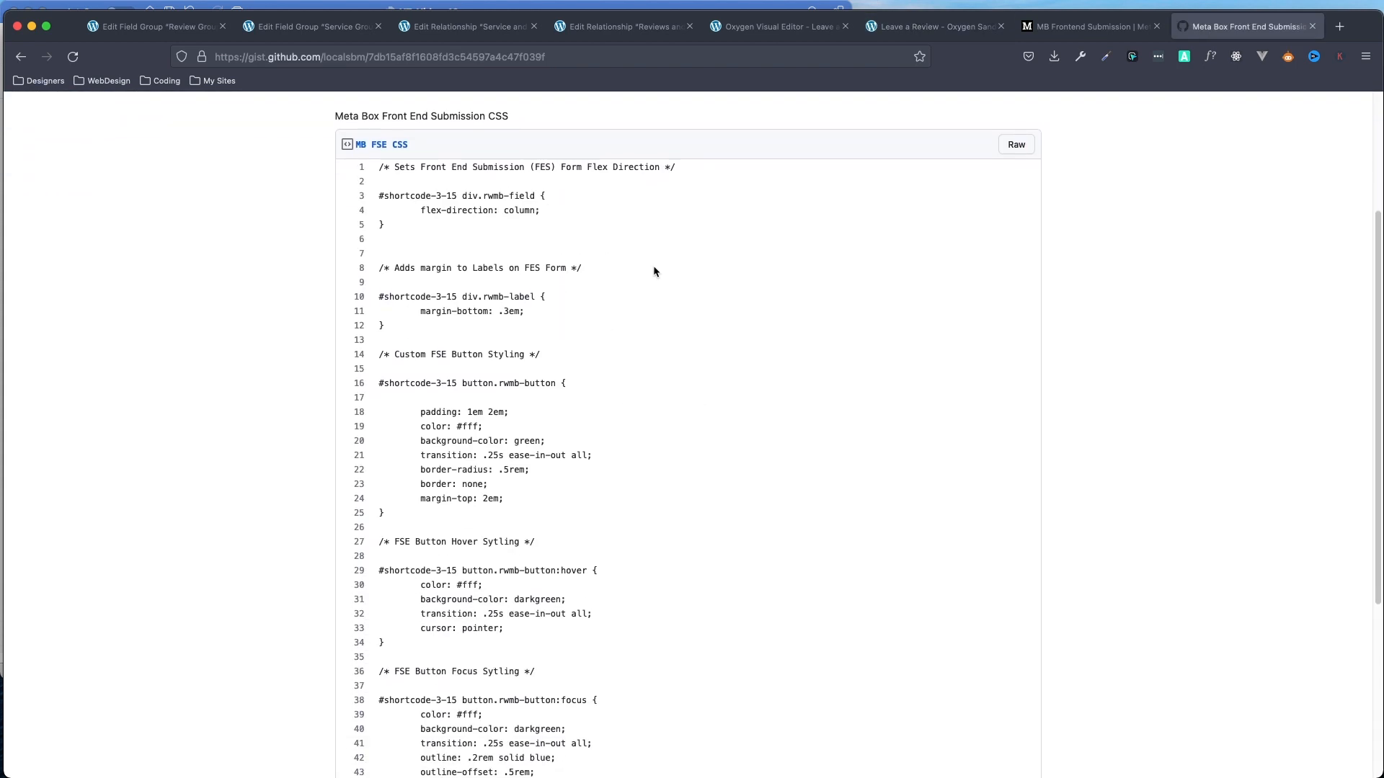
scroll(556, 308, "up", 2)
scroll(709, 396, "up", 1)
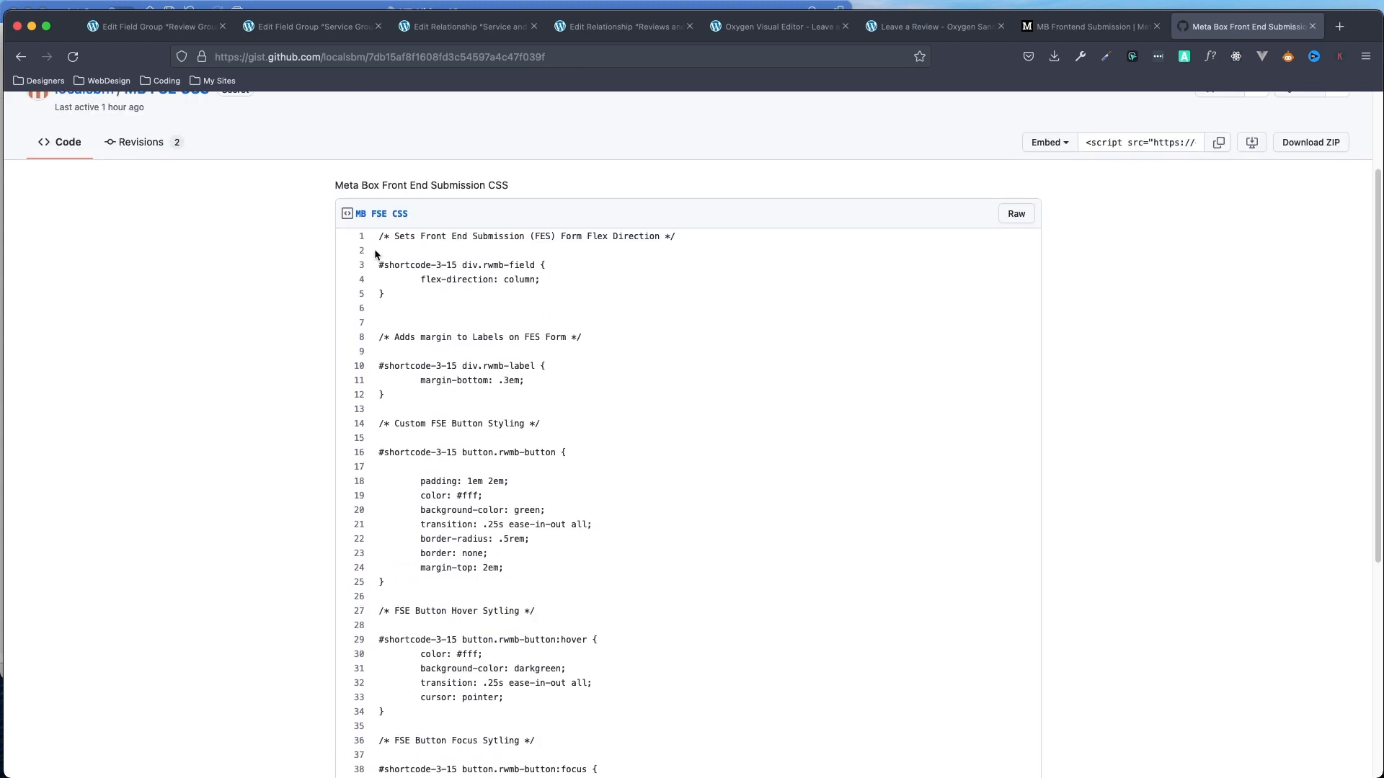
left_click_drag(379, 238, 530, 599)
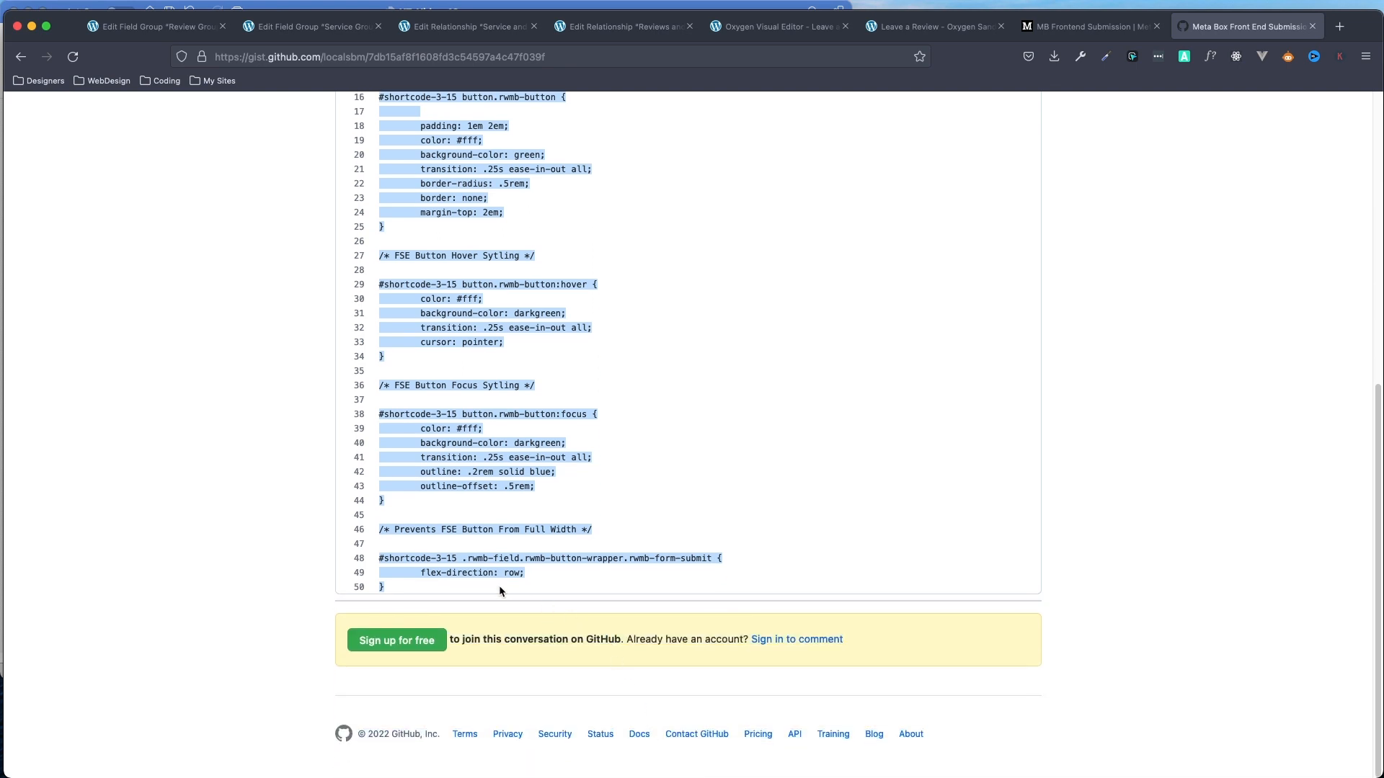
Return to the Oxygen editor and add a new stylesheet named CSS.
left_click(771, 29)
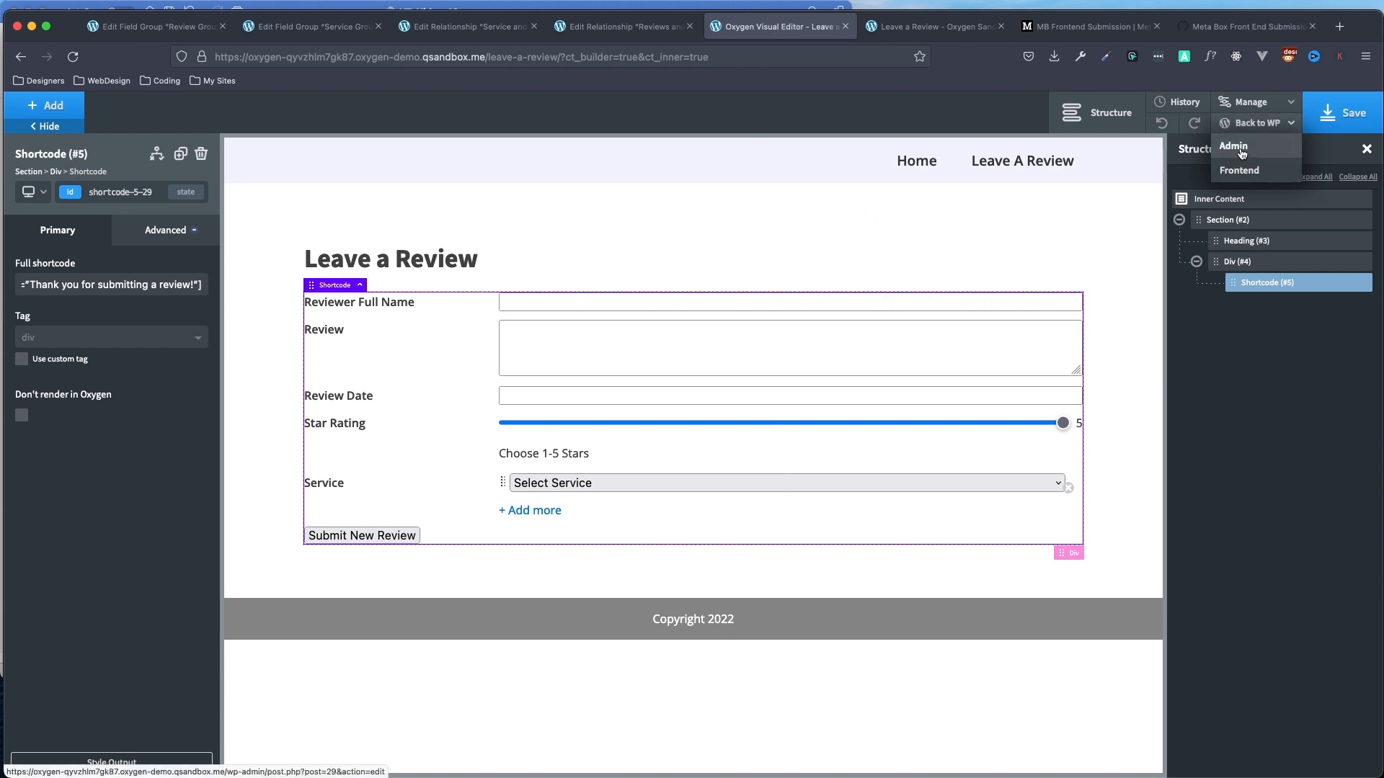
left_click(1282, 107)
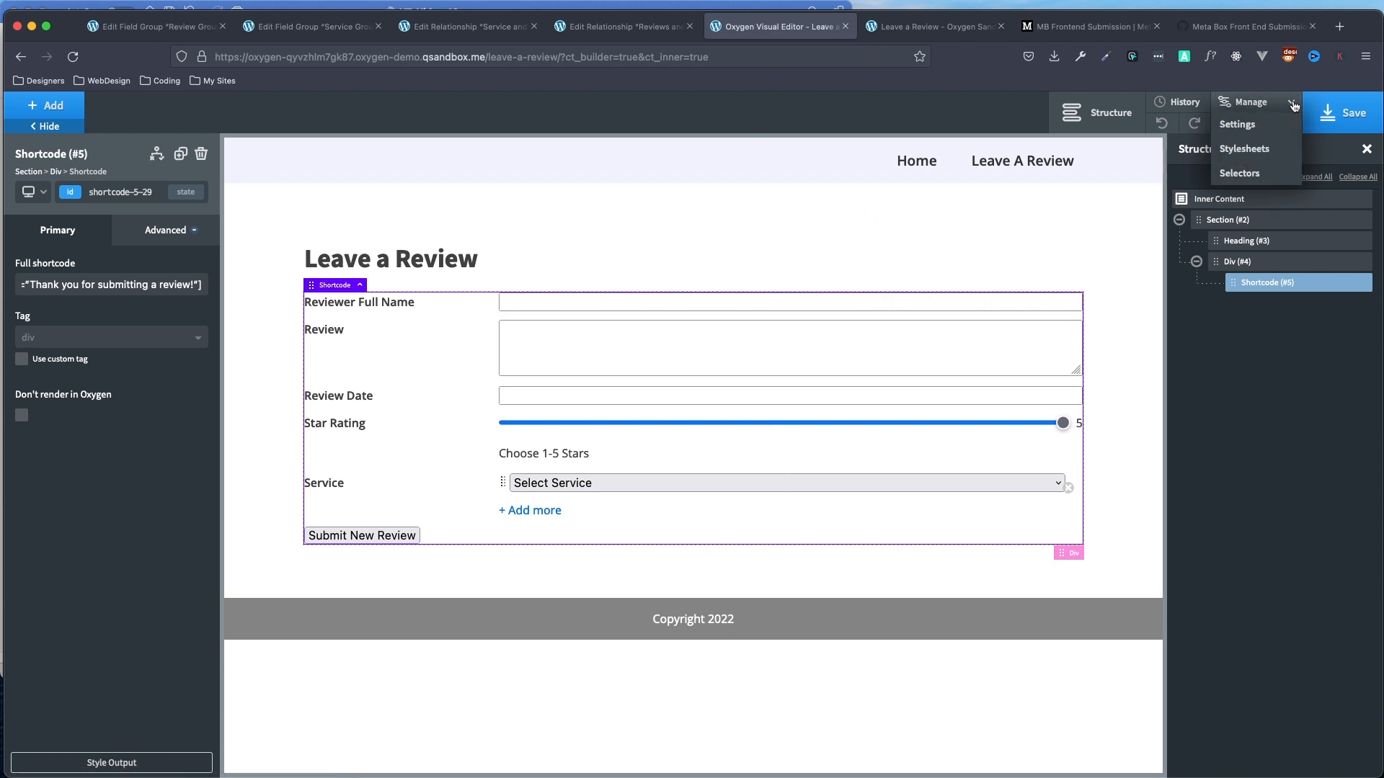
left_click(1267, 150)
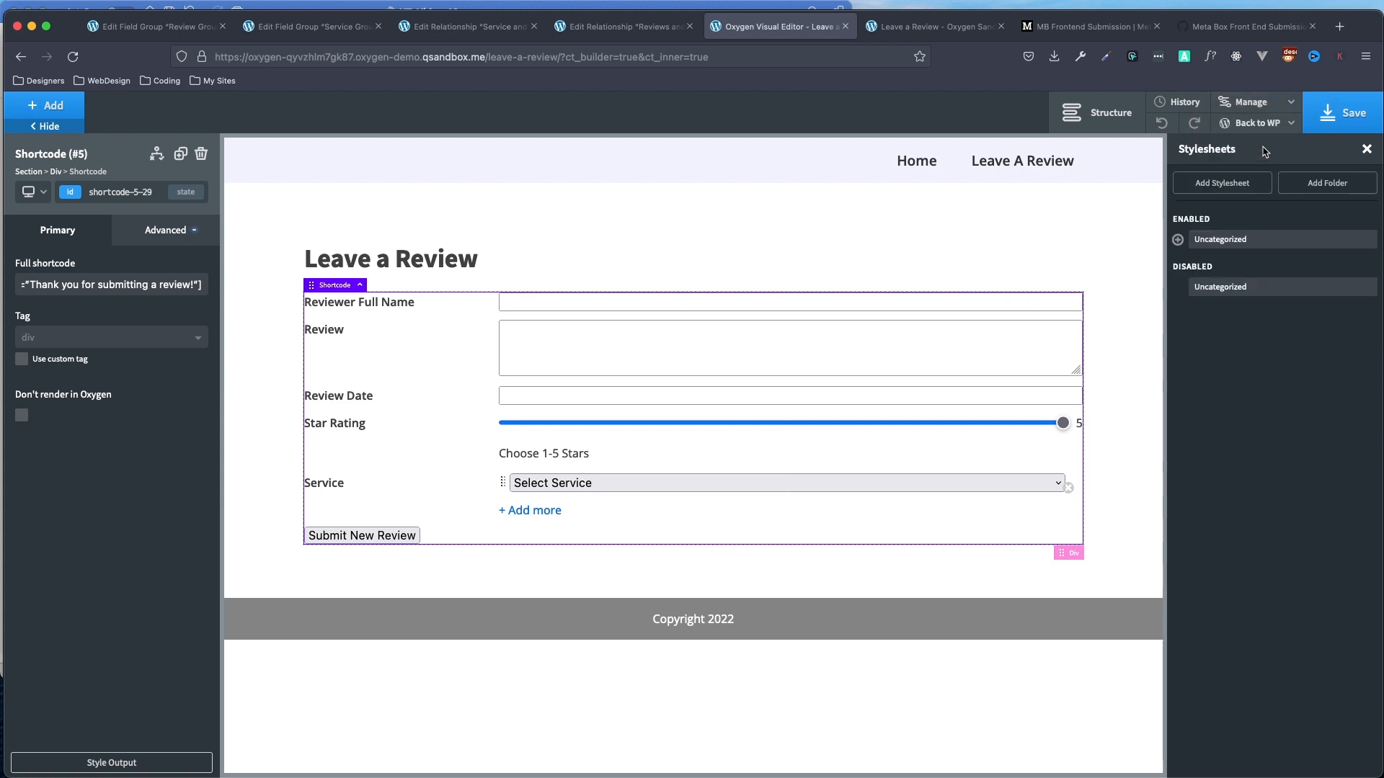
left_click(1229, 193)
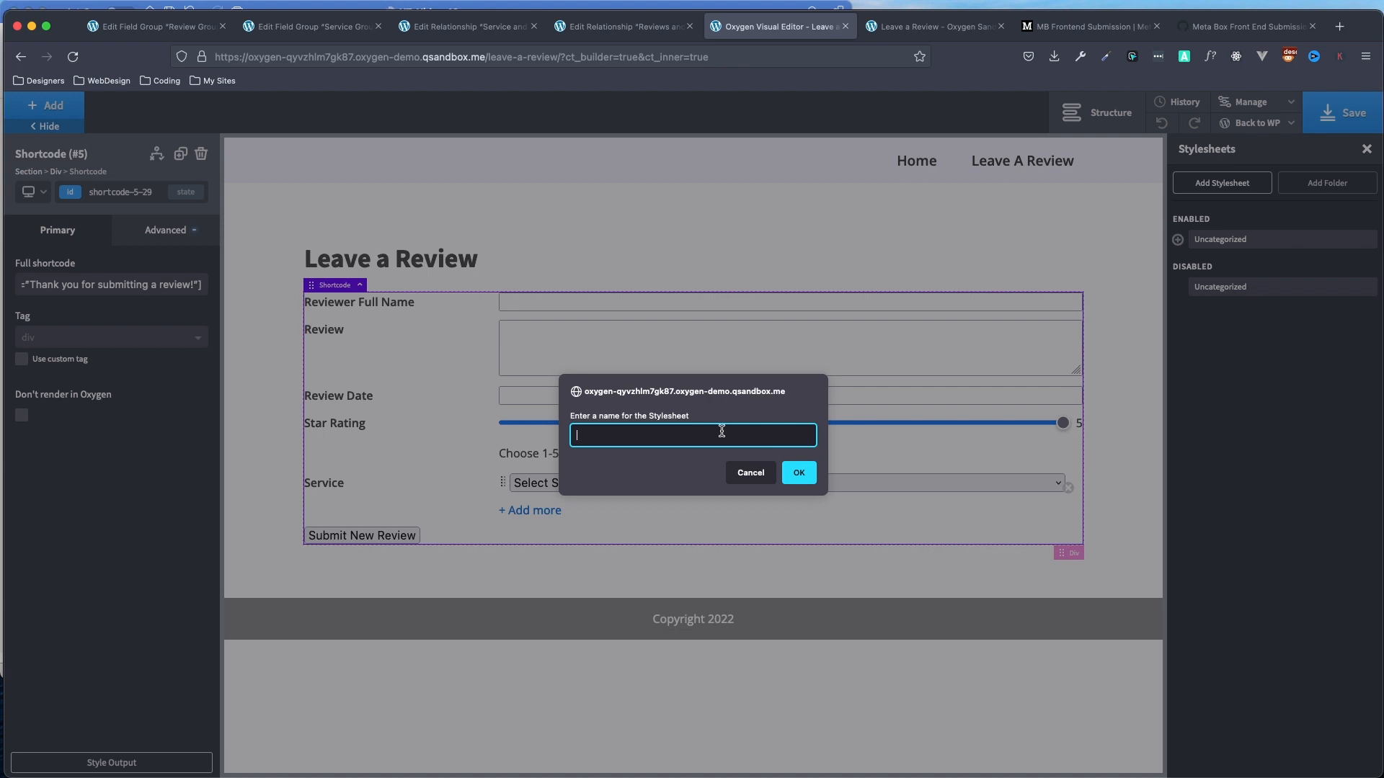
type("CSS")
left_click(797, 473)
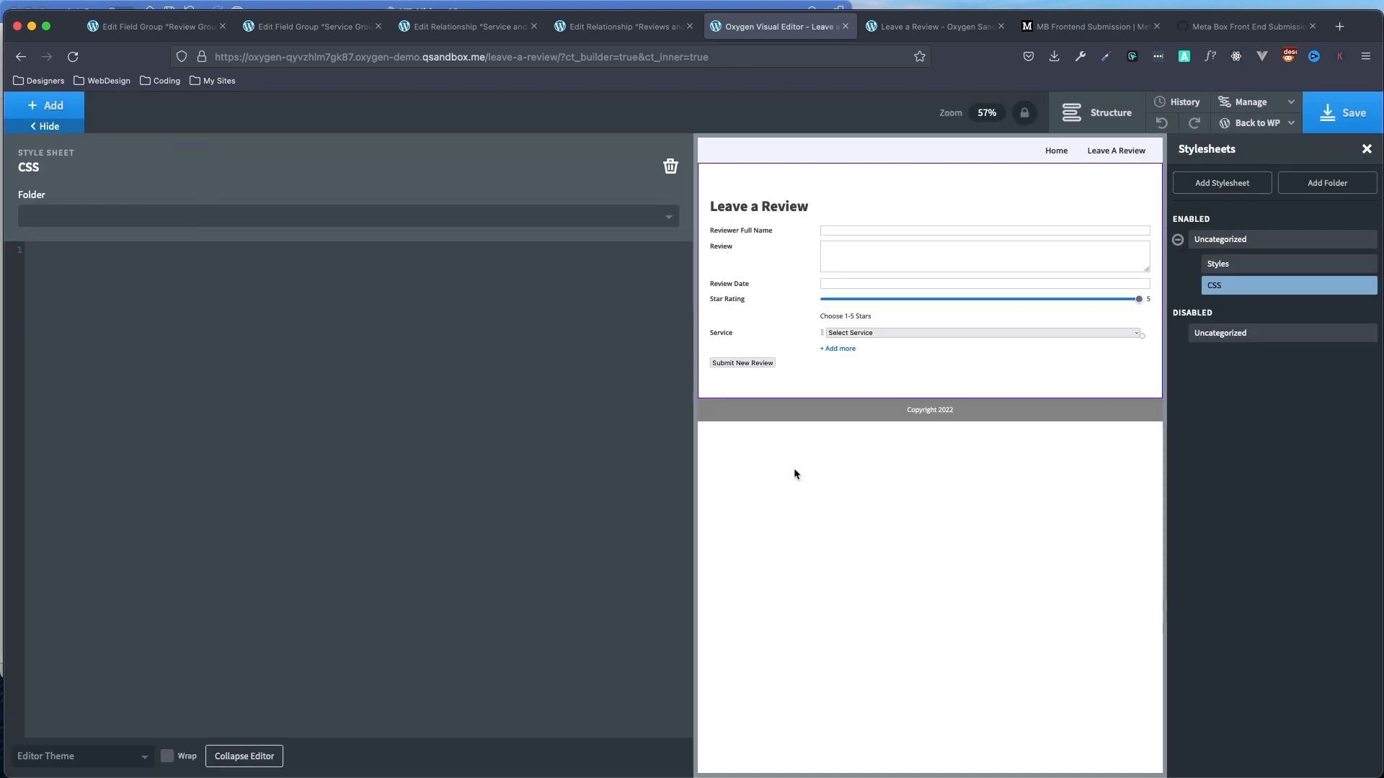
Delete the Styles stylesheet and paste the copied form-styling code into the CSS stylesheet.
left_click(1367, 268)
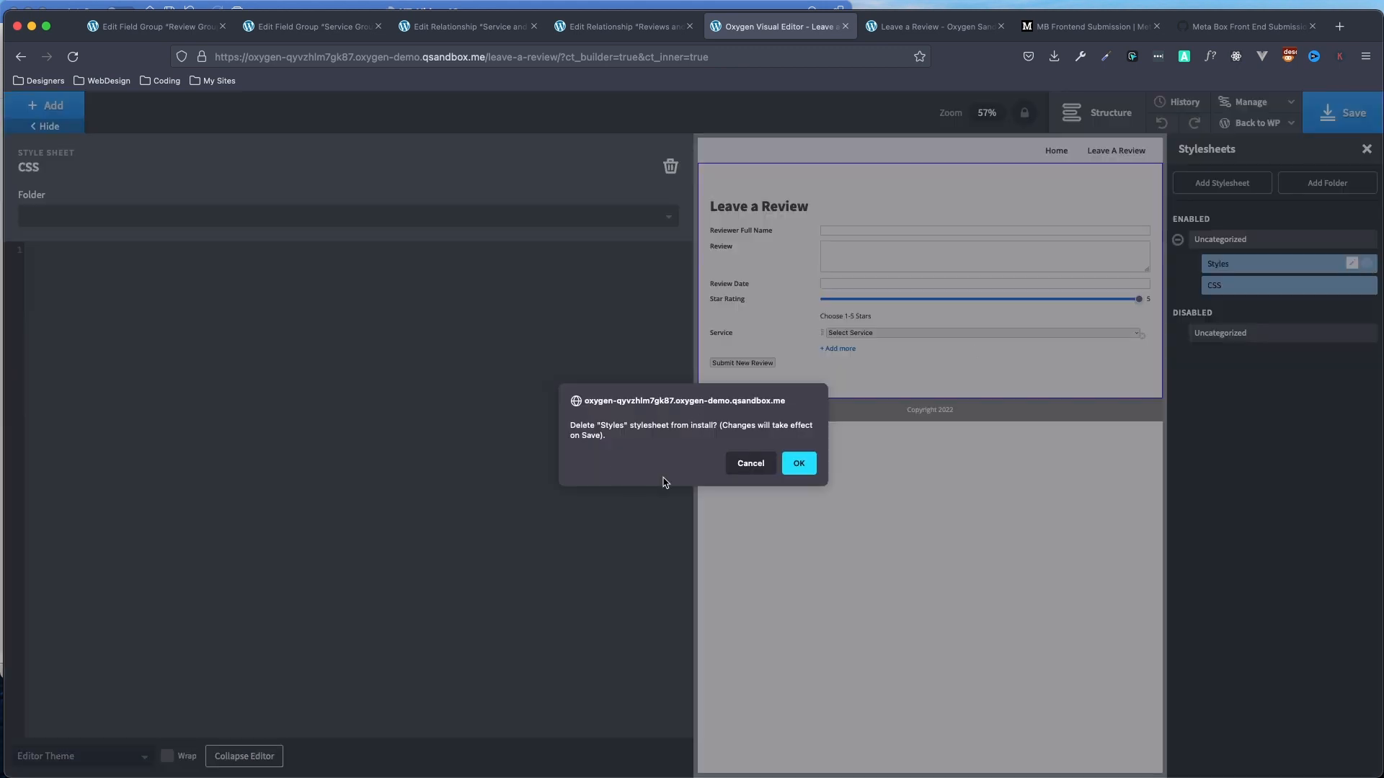
left_click(801, 463)
left_click(1257, 265)
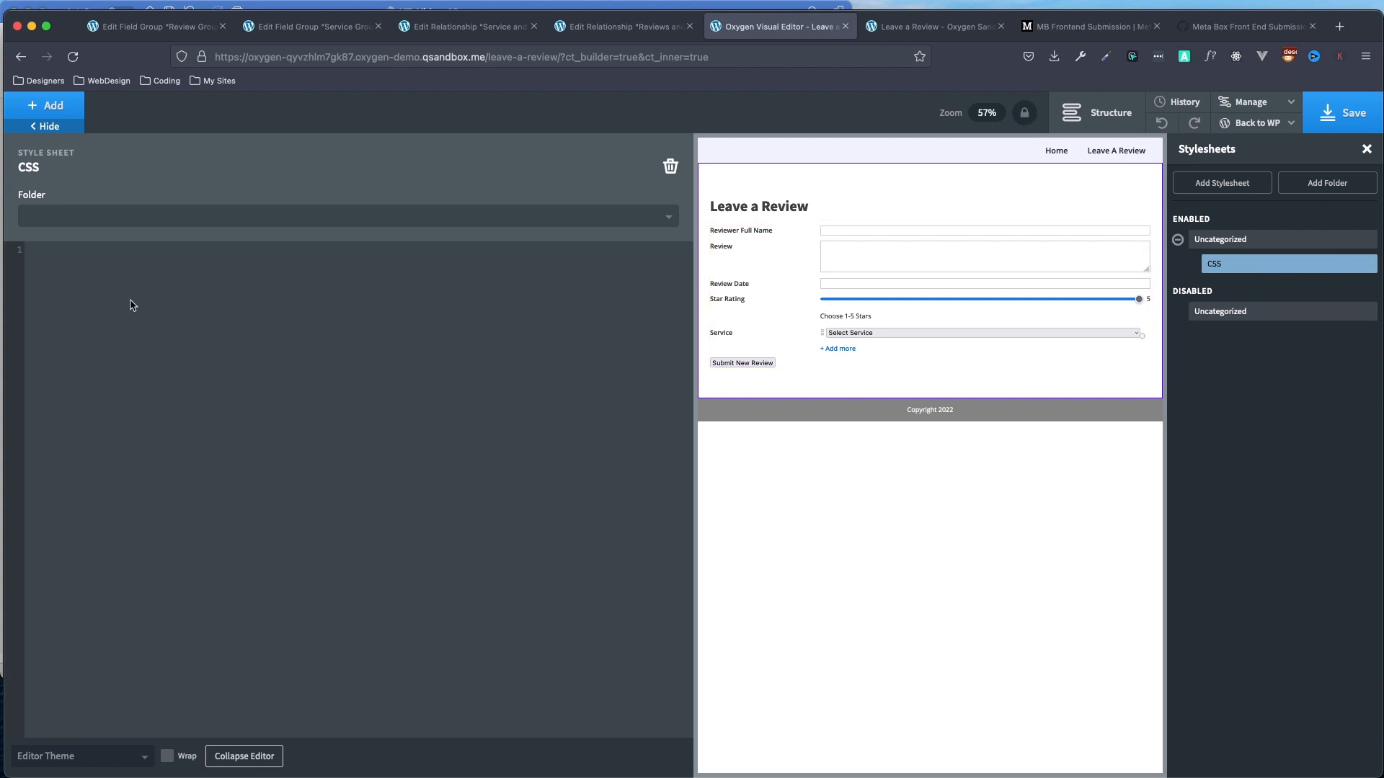
key("super+v")
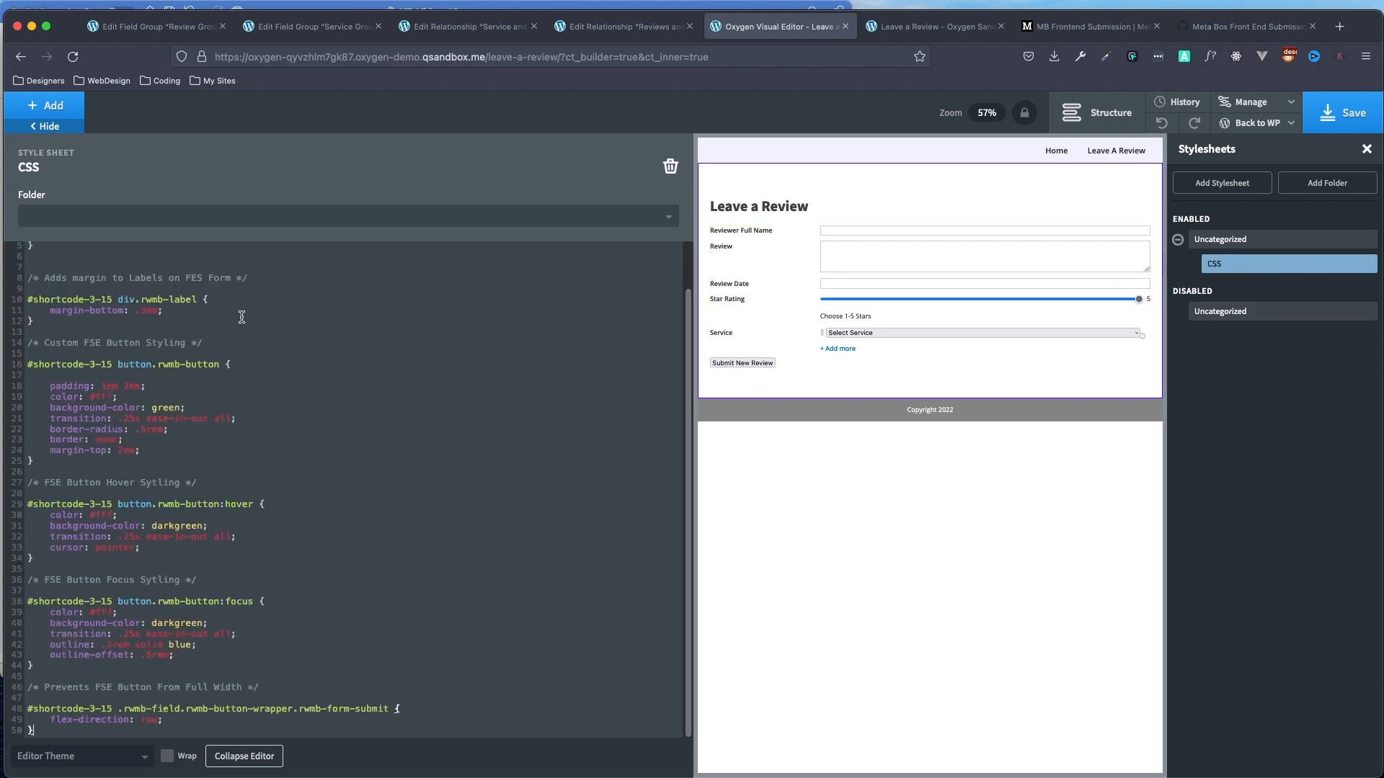
scroll(241, 309, "up", 3)
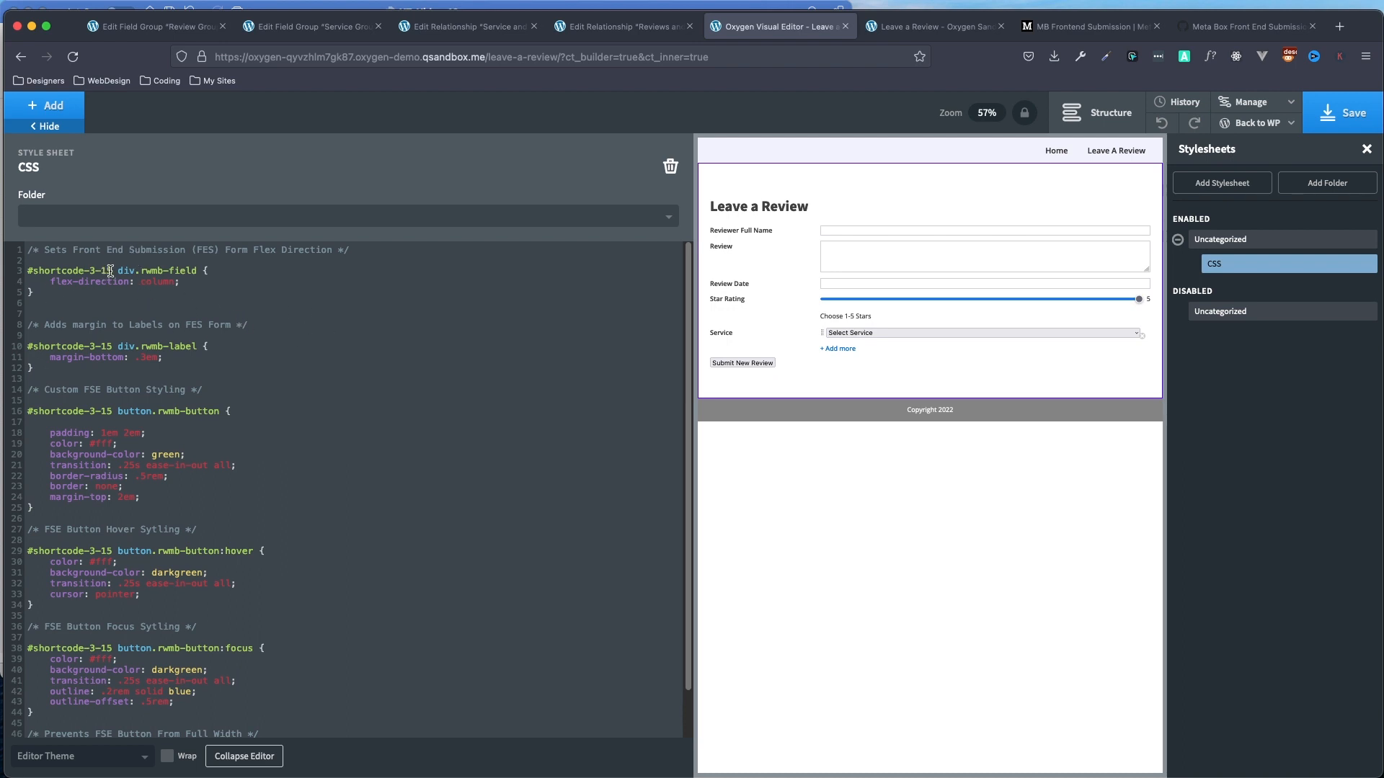
Highlight the #shortcode-3-15 selector, and inspect the front-end form's markup to find the ID of its shortcode wrapper div.
left_click_drag(112, 271, 27, 272)
left_click(918, 29)
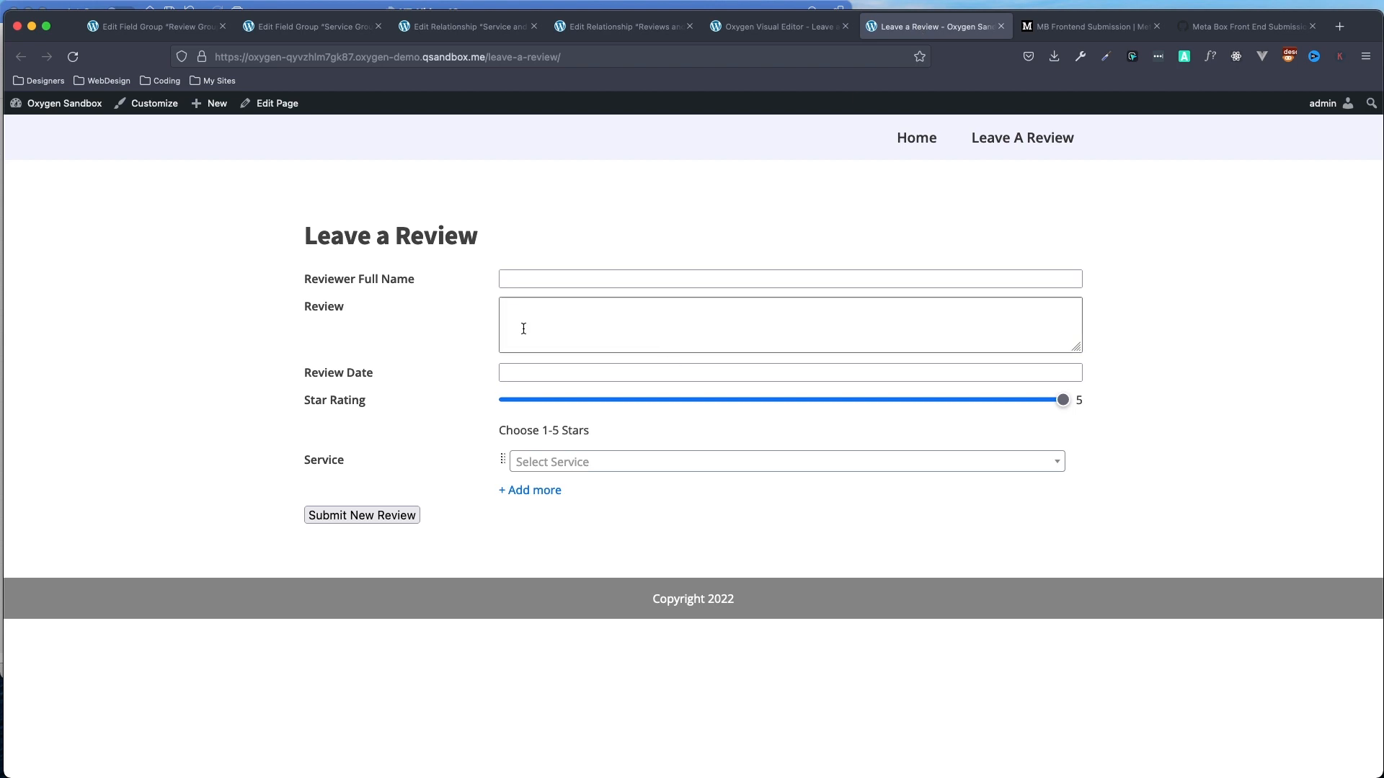
right_click(463, 277)
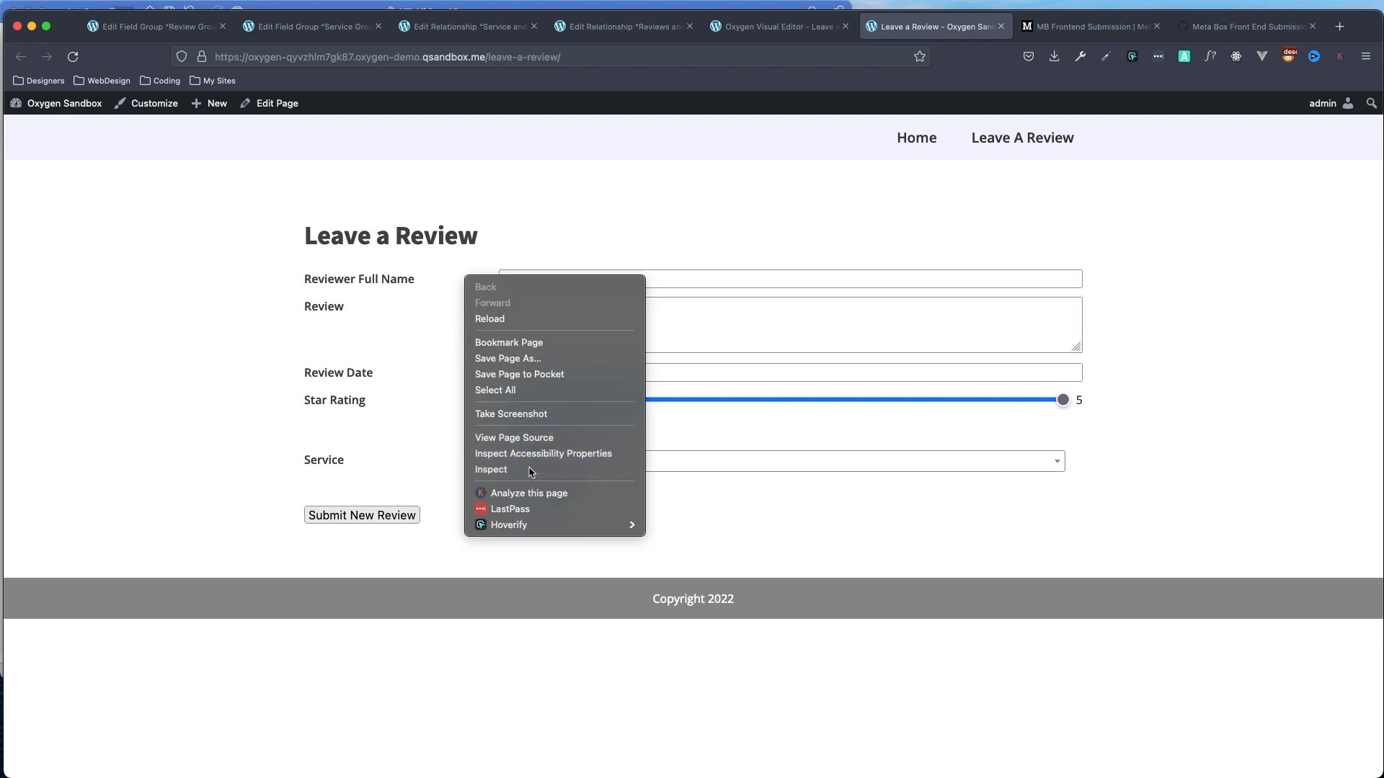
left_click(497, 469)
left_click_drag(1380, 119, 948, 180)
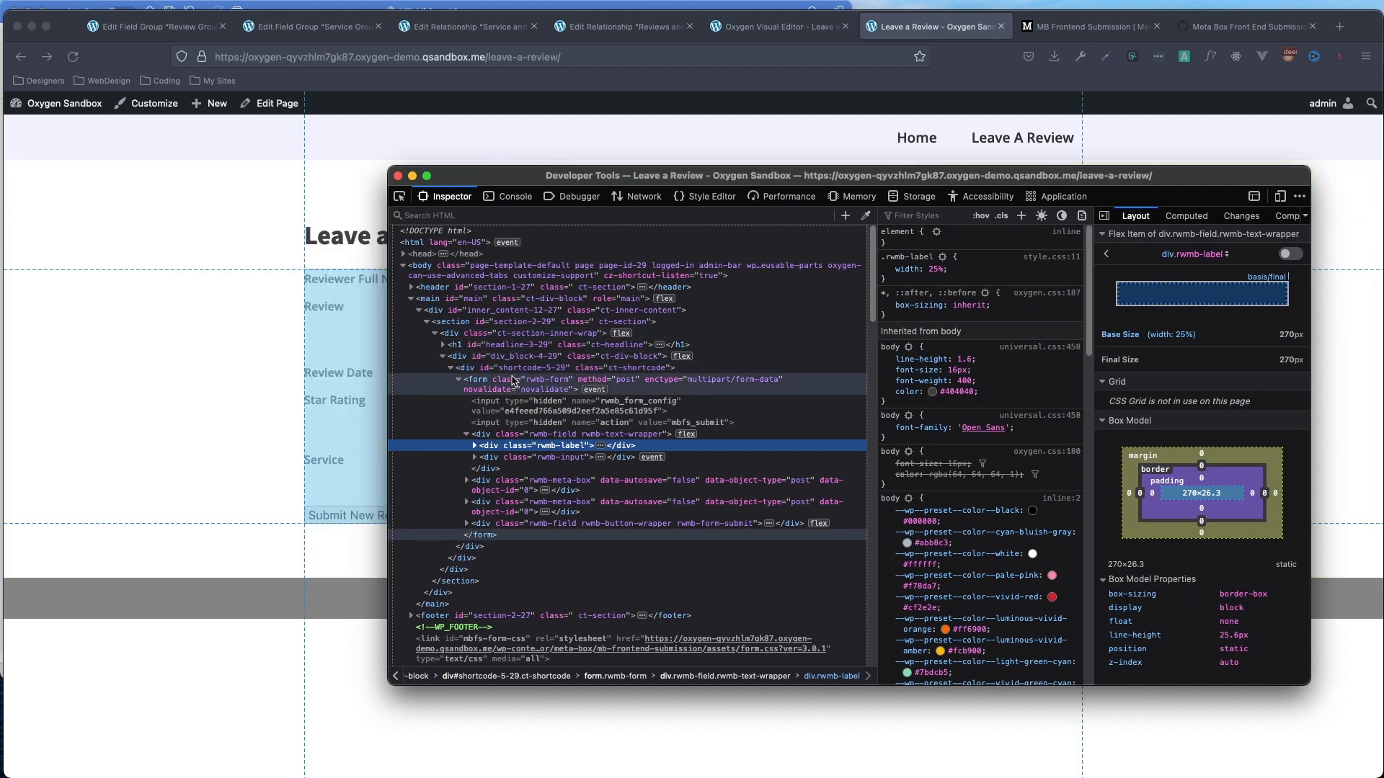
left_click(515, 374)
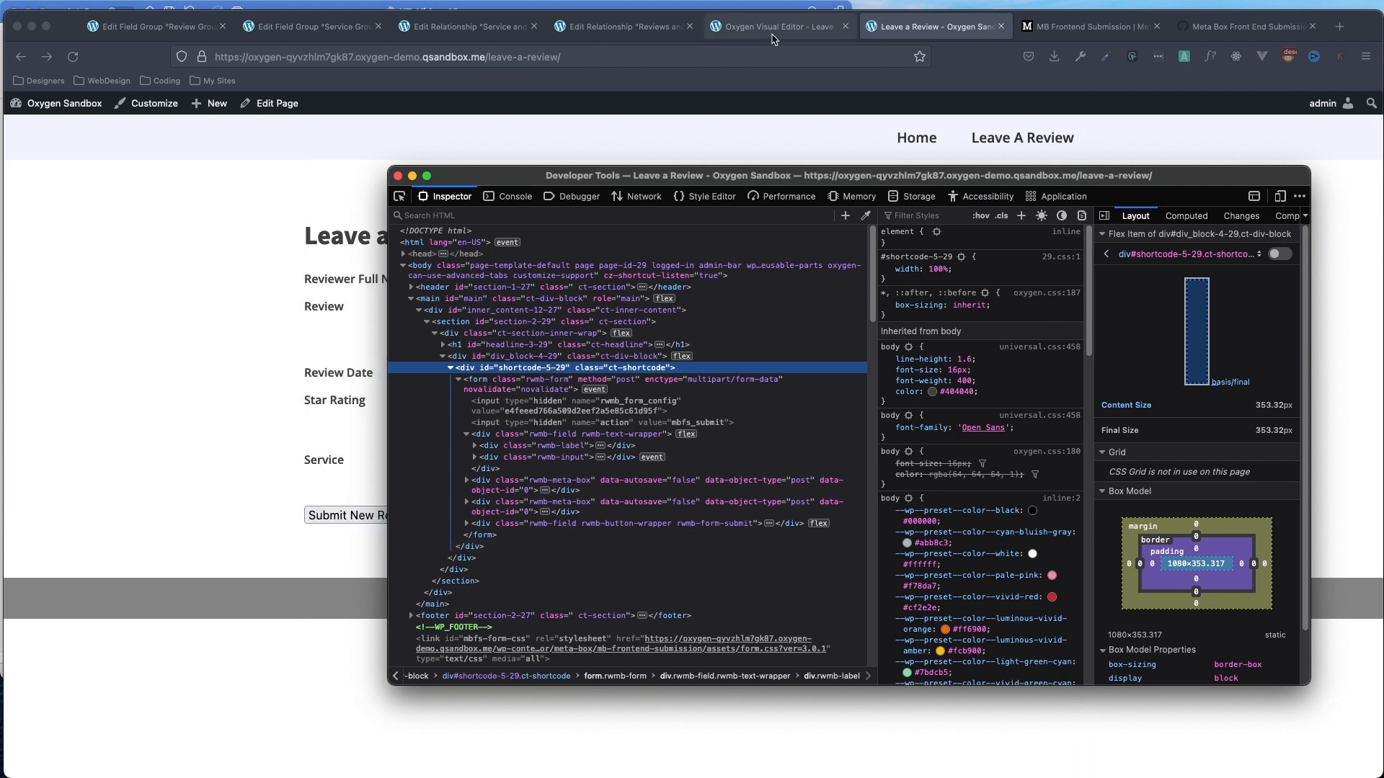
Move the developer tools aside and change the div.rwmb-field rule's selector in the Oxygen stylesheet to #shortcode-5-29.
left_click_drag(826, 180, 893, 12)
left_click(184, 340)
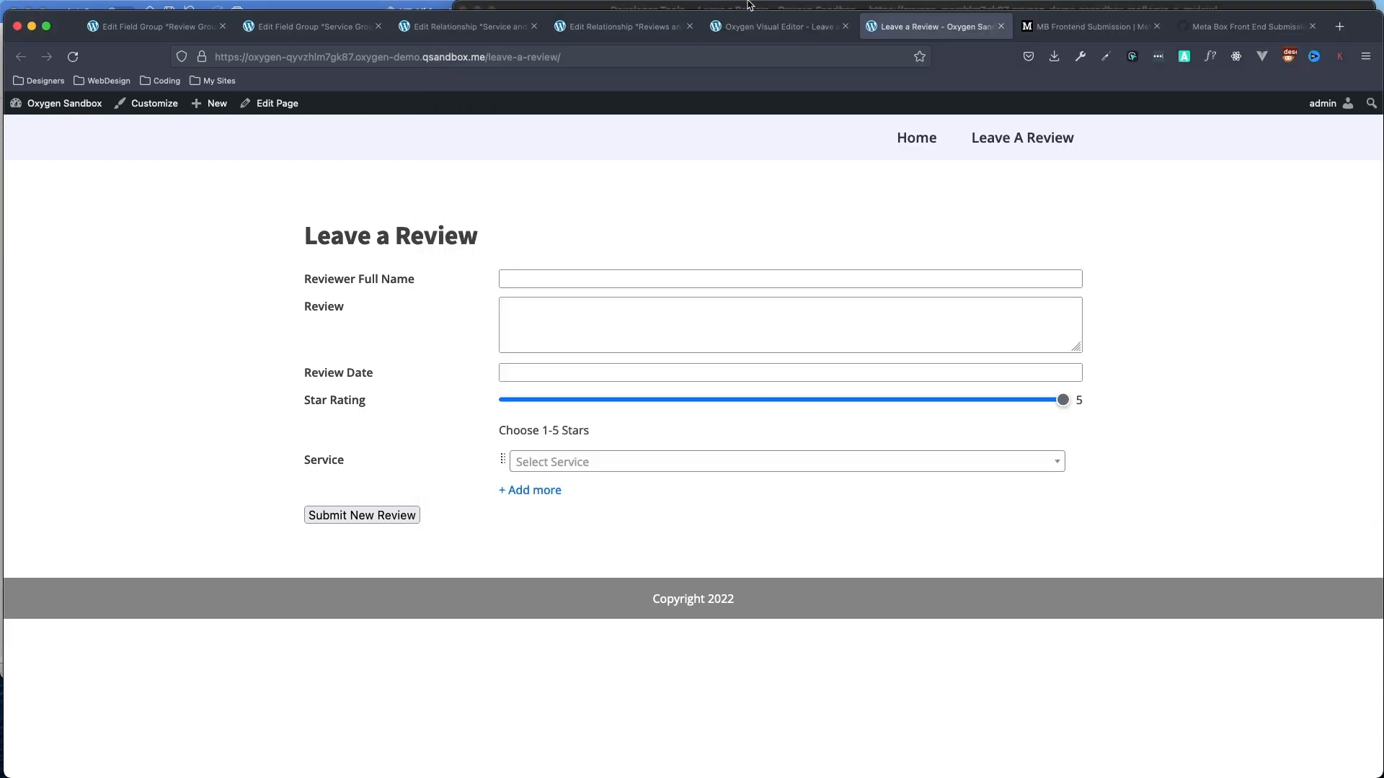
left_click(758, 27)
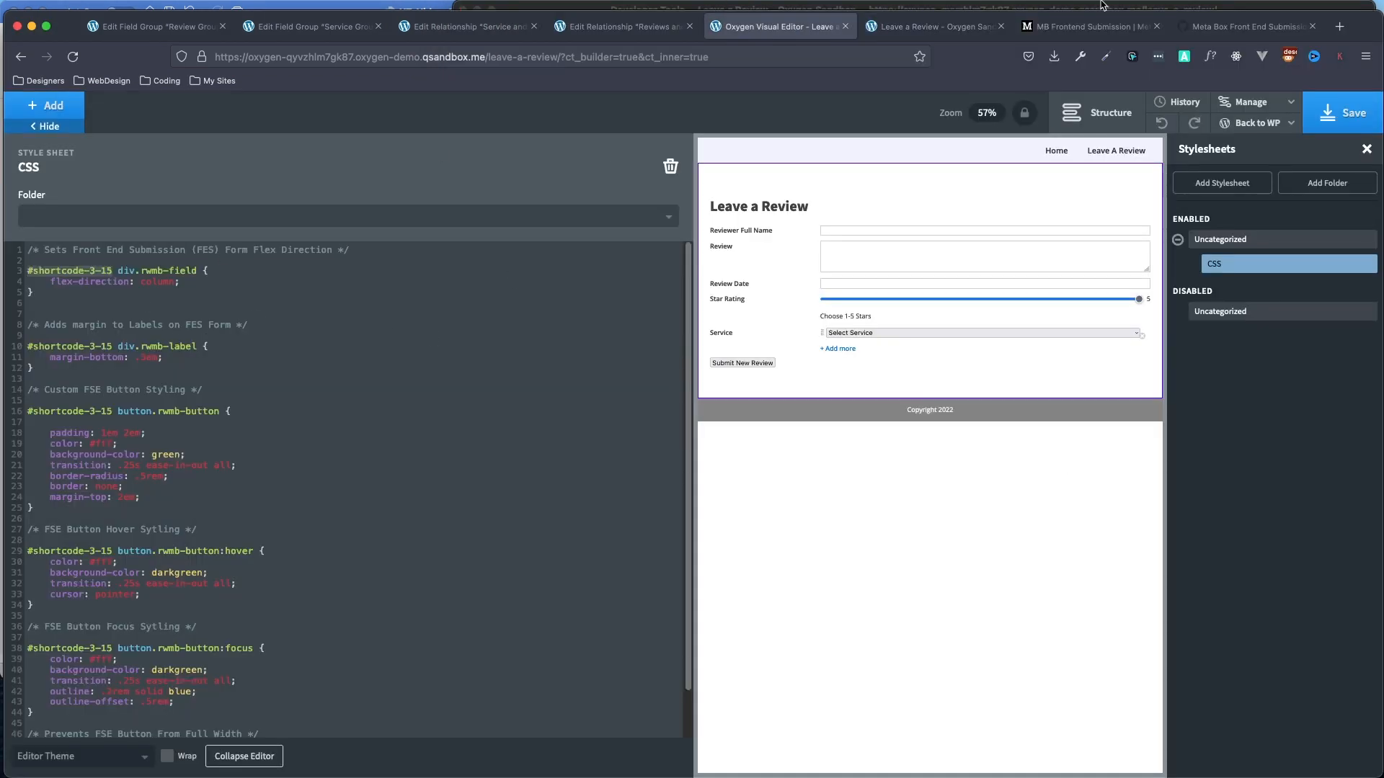
left_click(1232, 6)
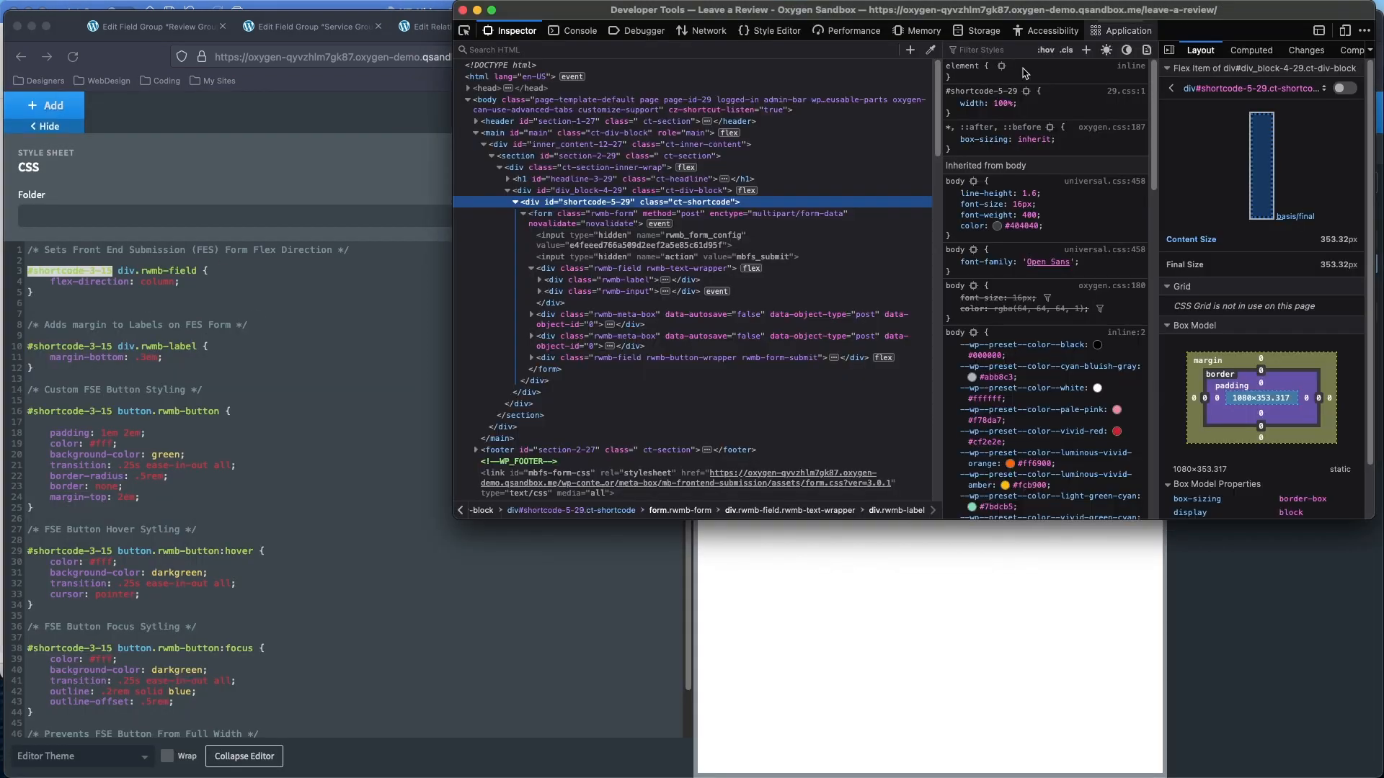
left_click(535, 608)
left_click(100, 271)
left_click_drag(101, 271, 90, 271)
type("5-29")
left_click(421, 302)
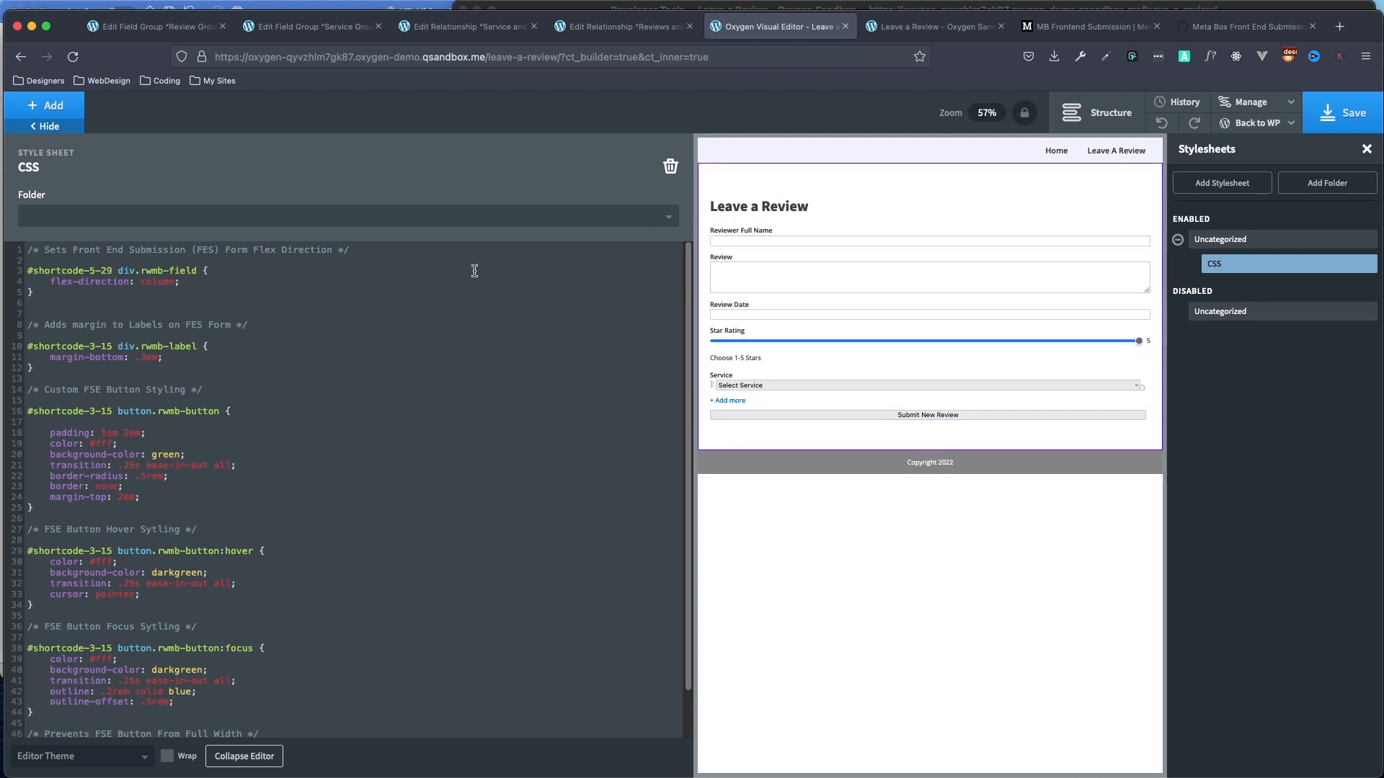
Copy 5-29 from the first selector and replace 3-15 with it in the div.rwmb-label and button.rwmb-button selectors.
left_click_drag(112, 271, 92, 268)
key("ctrl+c")
left_click_drag(113, 346, 88, 346)
key("ctrl+v")
left_click_drag(111, 411, 91, 411)
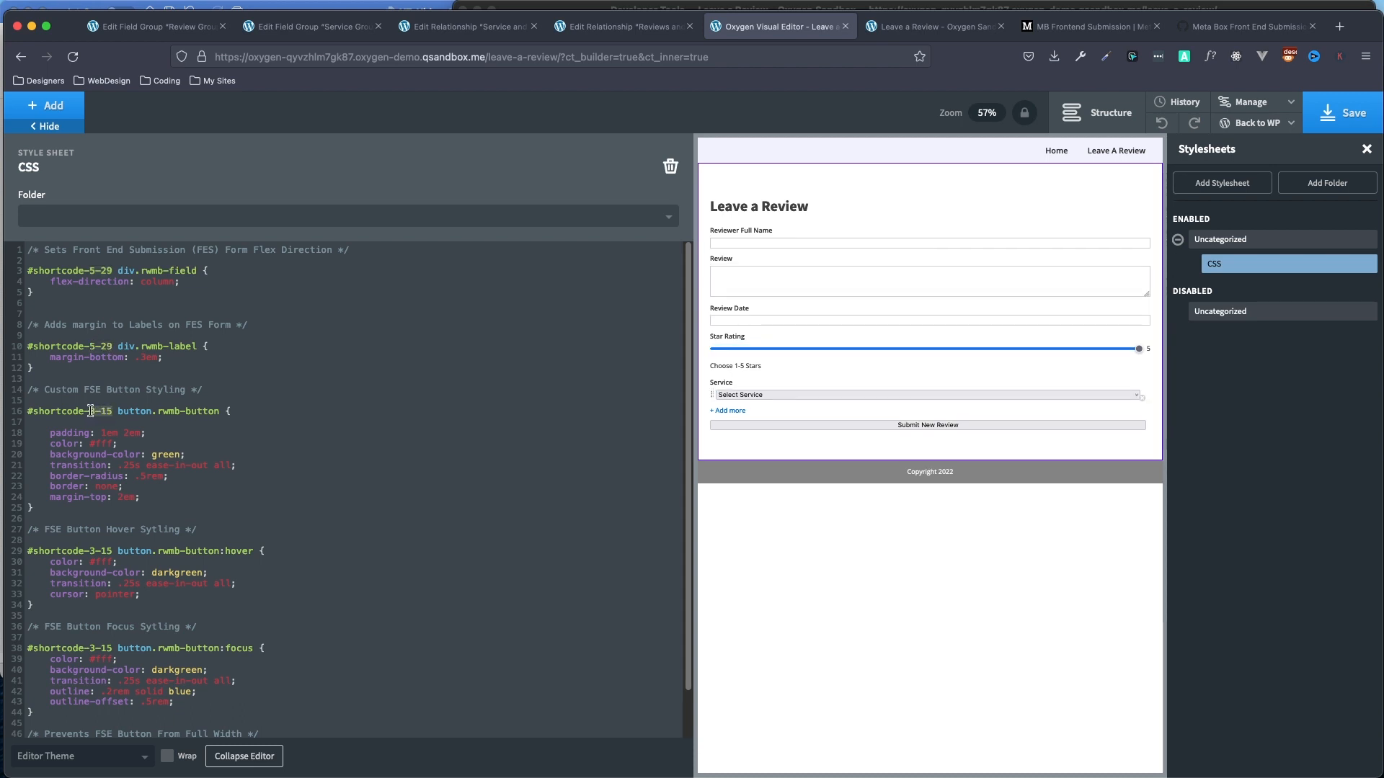
key("ctrl+v")
Replace 3-15 with 5-29 in the button hover, button focus and rwmb-form-submit wrapper selectors.
left_click_drag(113, 551, 91, 550)
key("ctrl+v")
left_click_drag(112, 648, 91, 647)
key("ctrl+v")
scroll(173, 618, "down", 2)
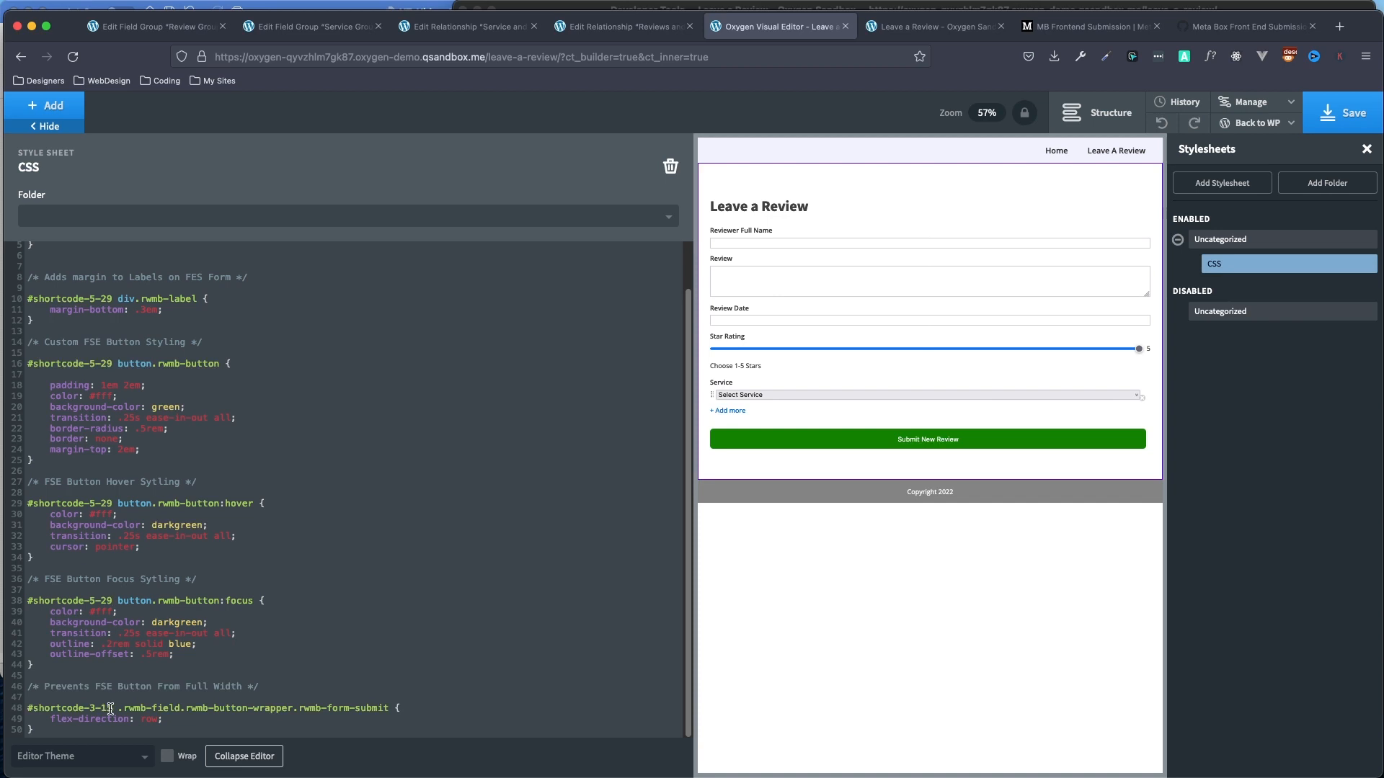
left_click_drag(110, 709, 92, 706)
key("ctrl+v")
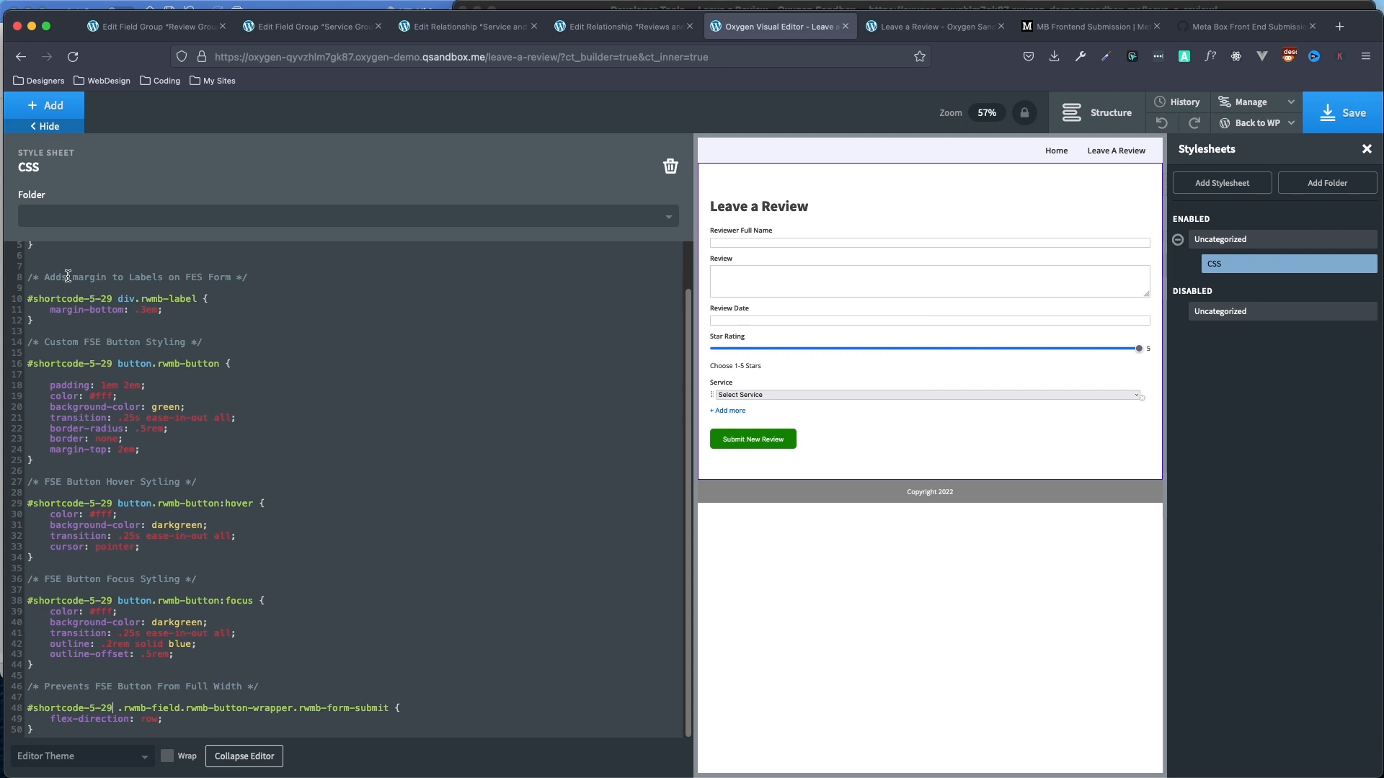
Delete the div.rwmb-field flex-direction rule to compare the form layout in the preview, and undo the deletion.
scroll(267, 516, "up", 3)
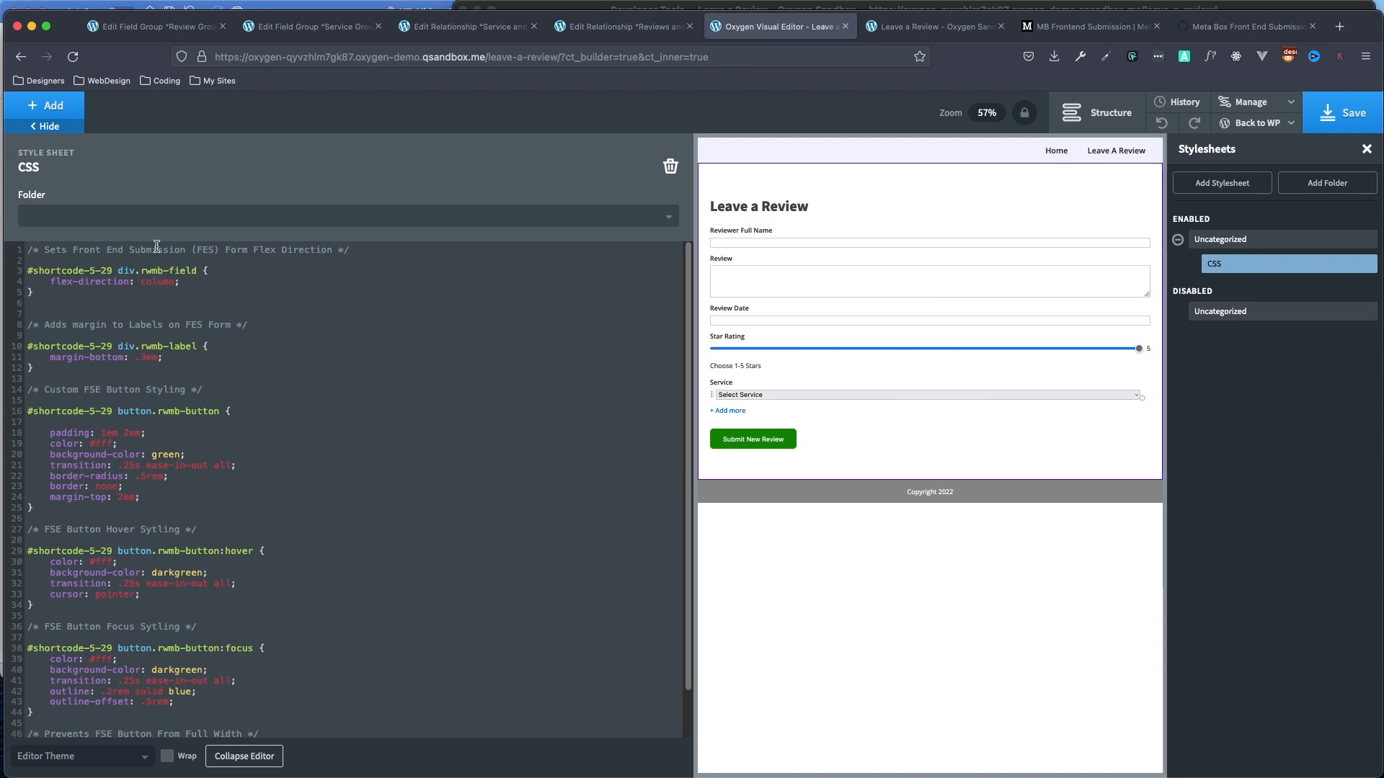
left_click(48, 288)
left_click_drag(61, 295, 21, 274)
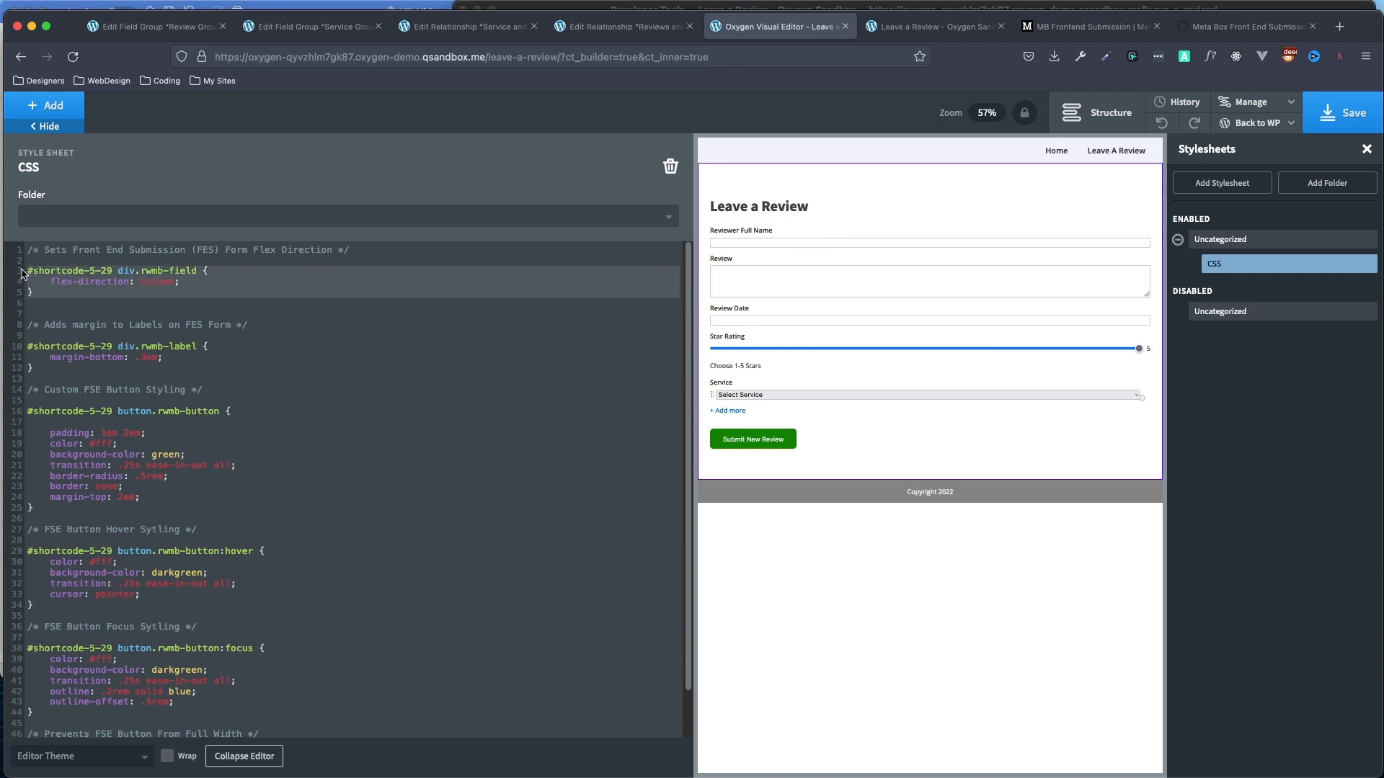
key("BackSpace")
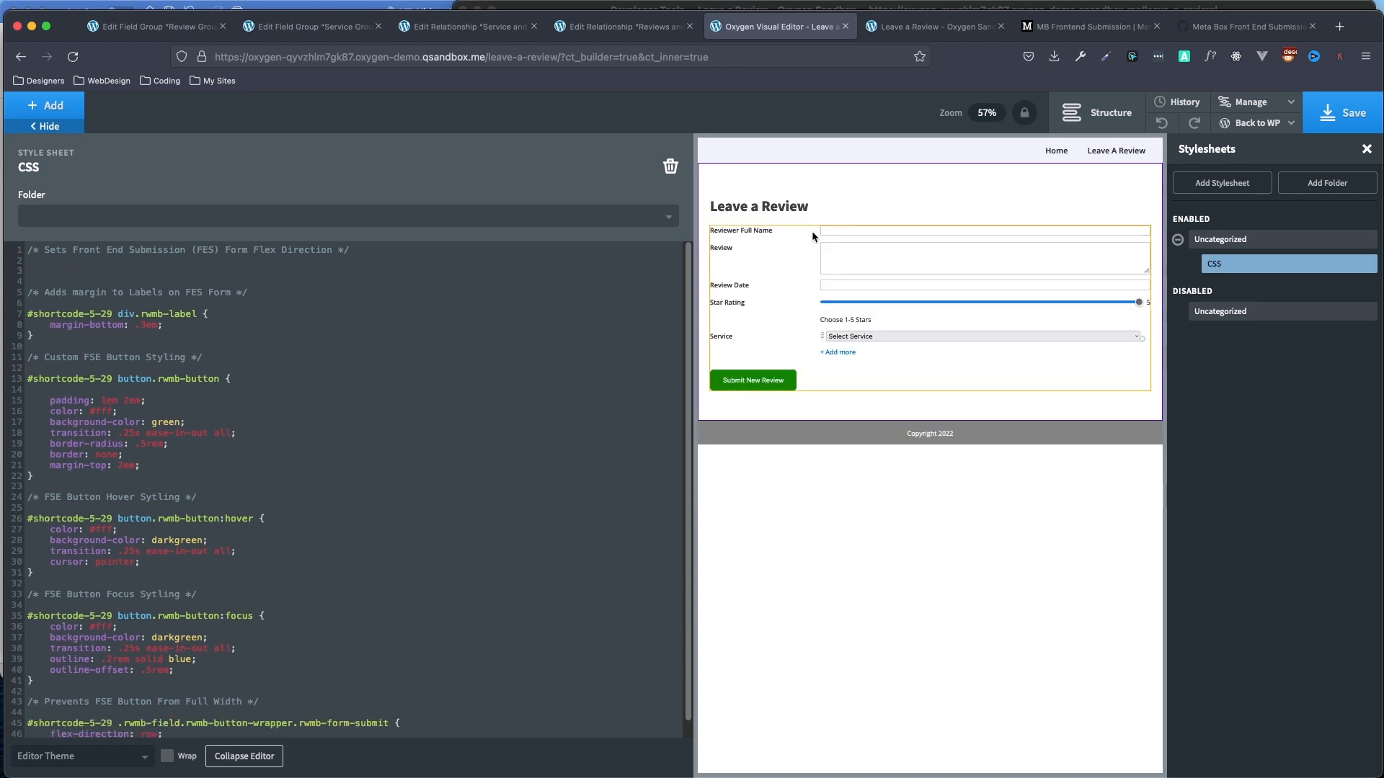
key("ctrl+z")
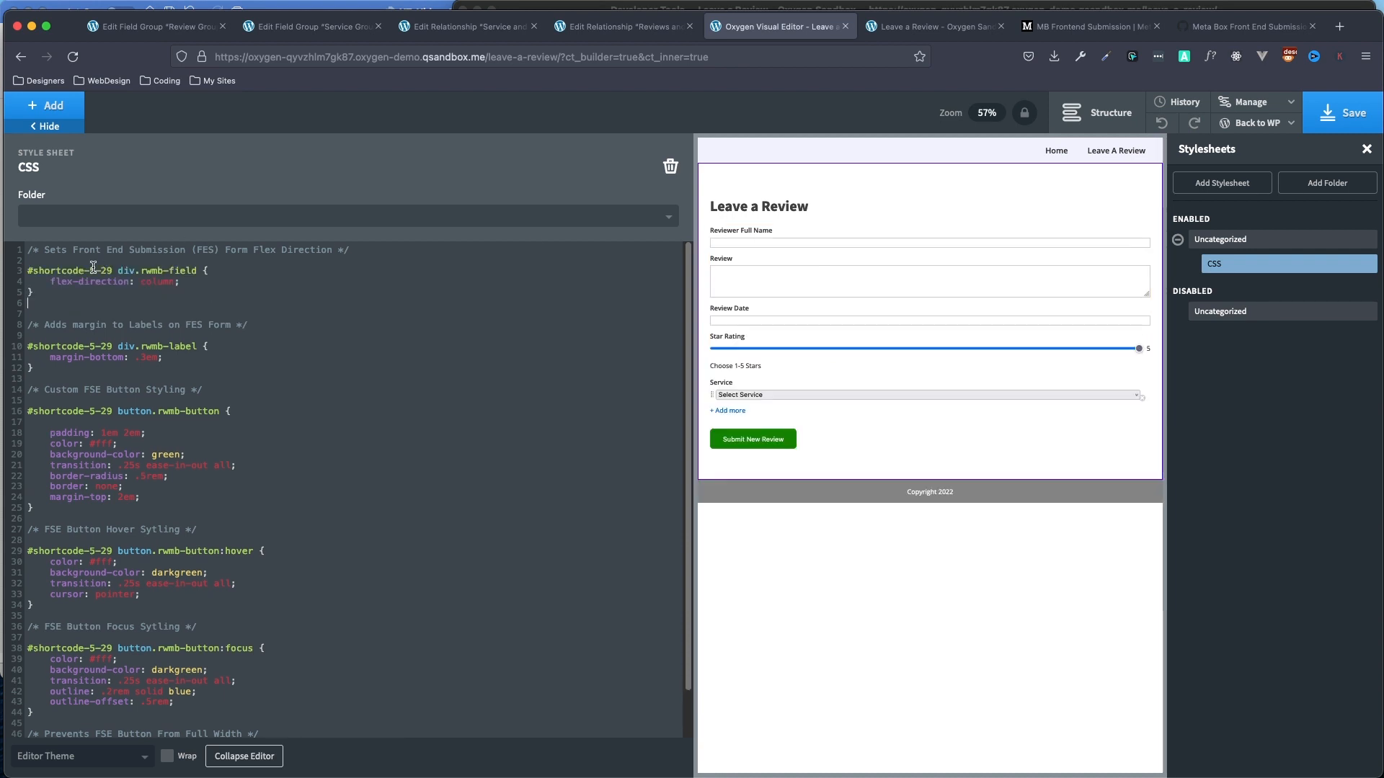
Remove the extra blank line below the div.rwmb-field rule and highlight the label rule's margin-bottom declaration.
left_click(460, 303)
key("BackSpace")
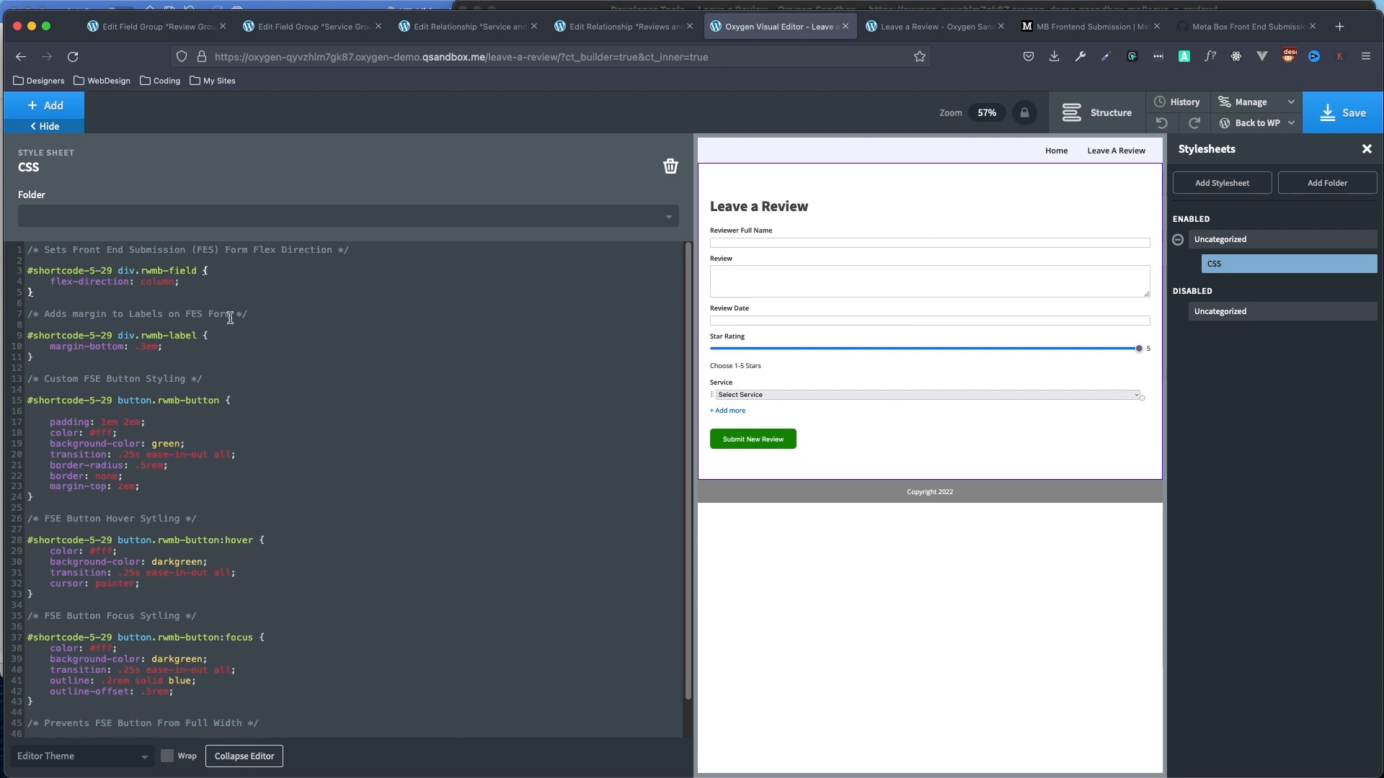
left_click(179, 348)
triple_click(119, 348)
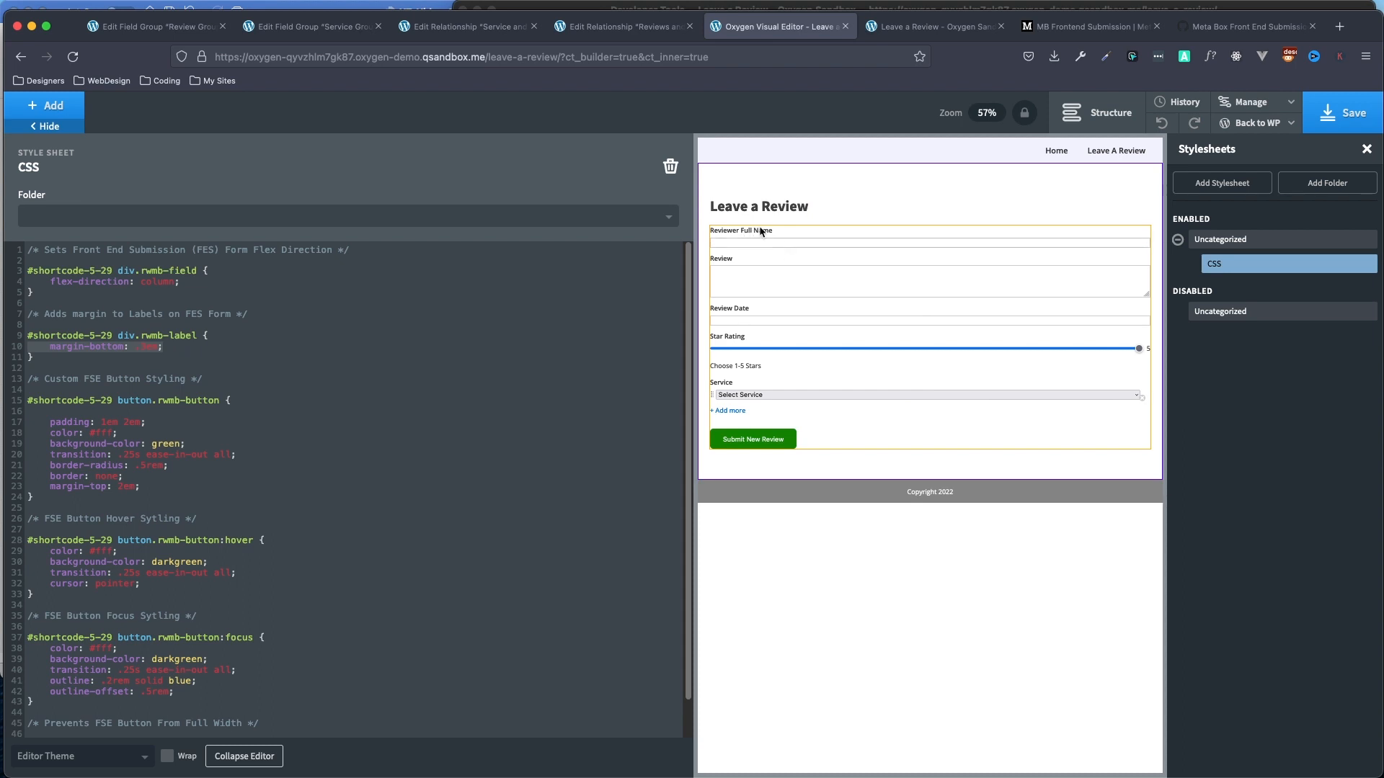
Review the custom button, hover, focus and full-width prevention rules in the CSS stylesheet.
scroll(294, 414, "down", 2)
left_click(294, 441)
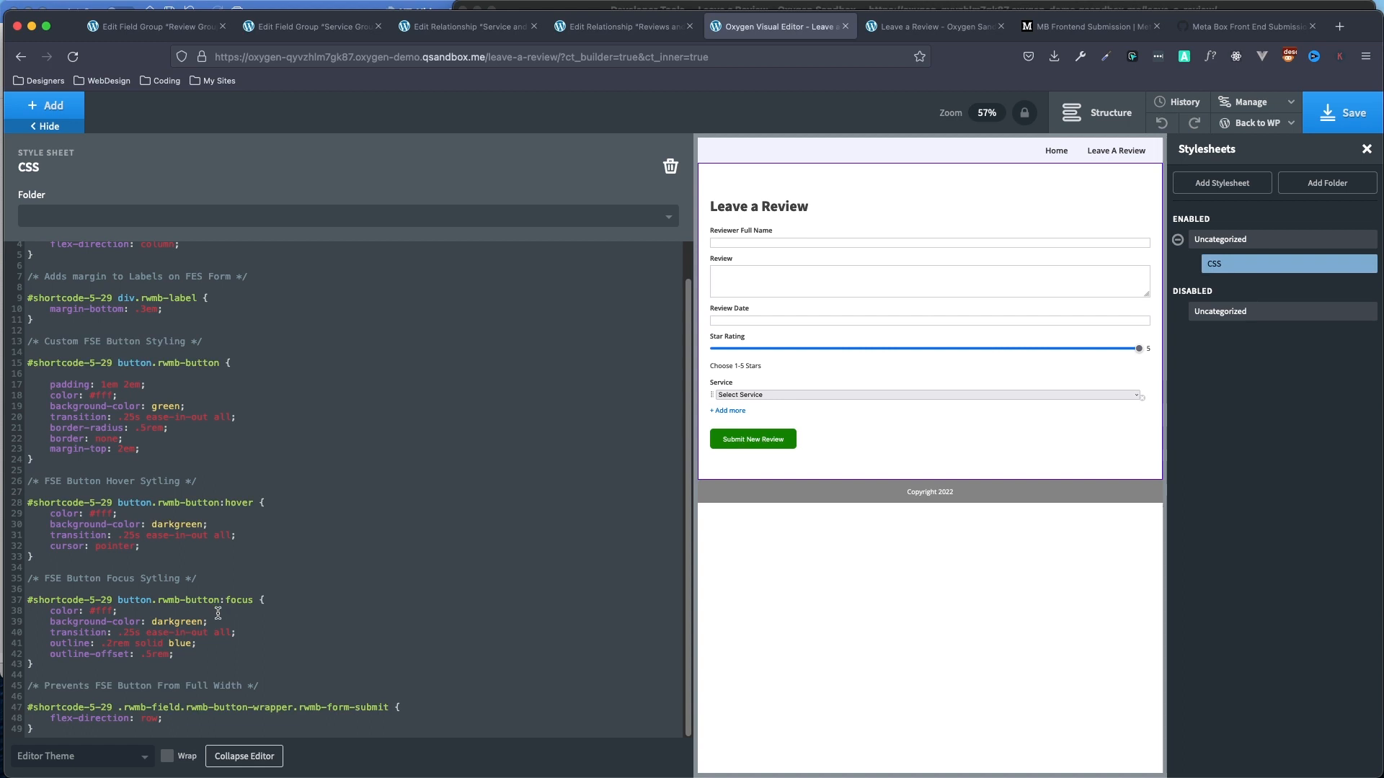
left_click(210, 644)
left_click(53, 719)
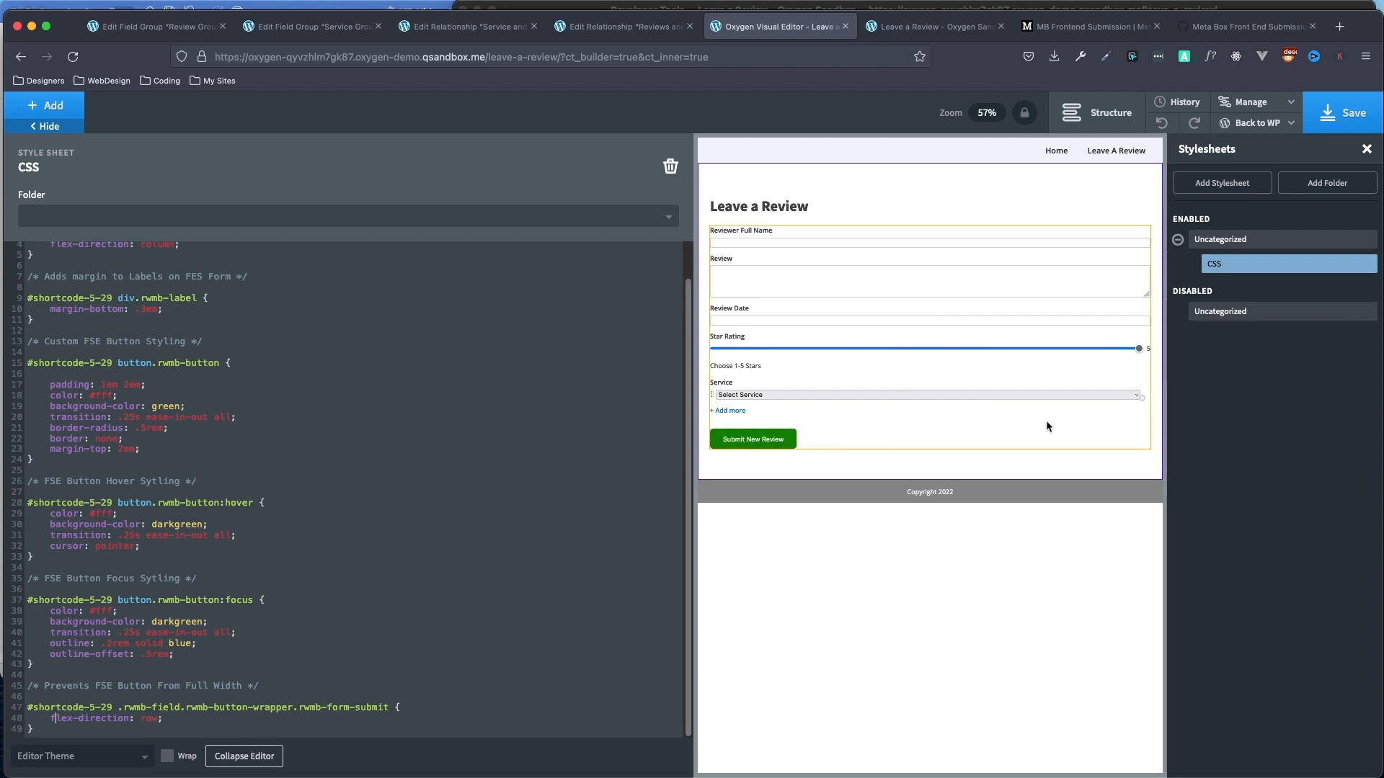
Delete the rwmb-form-submit wrapper rule to compare the button width in the preview, and undo the deletion.
left_click_drag(36, 730, 28, 702)
key("BackSpace")
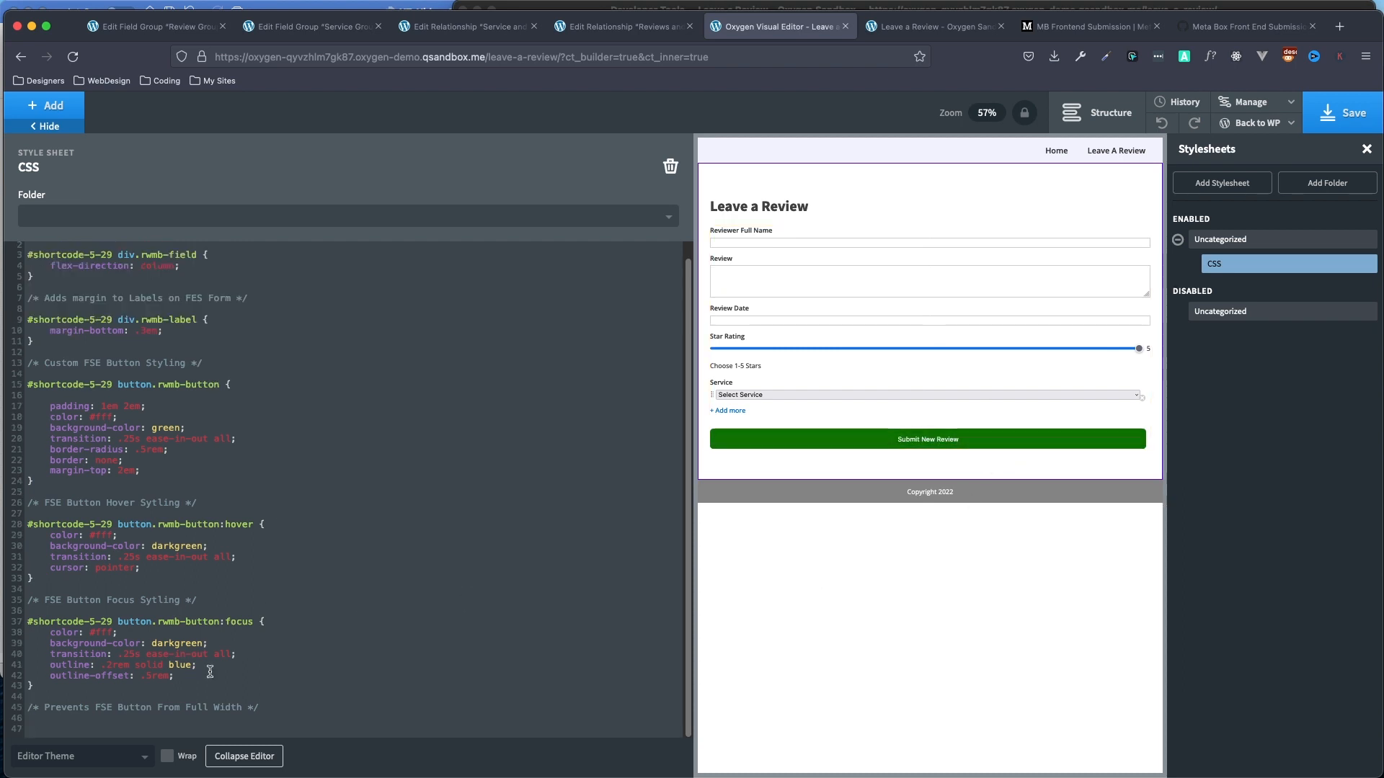
left_click(60, 721)
key("super+z")
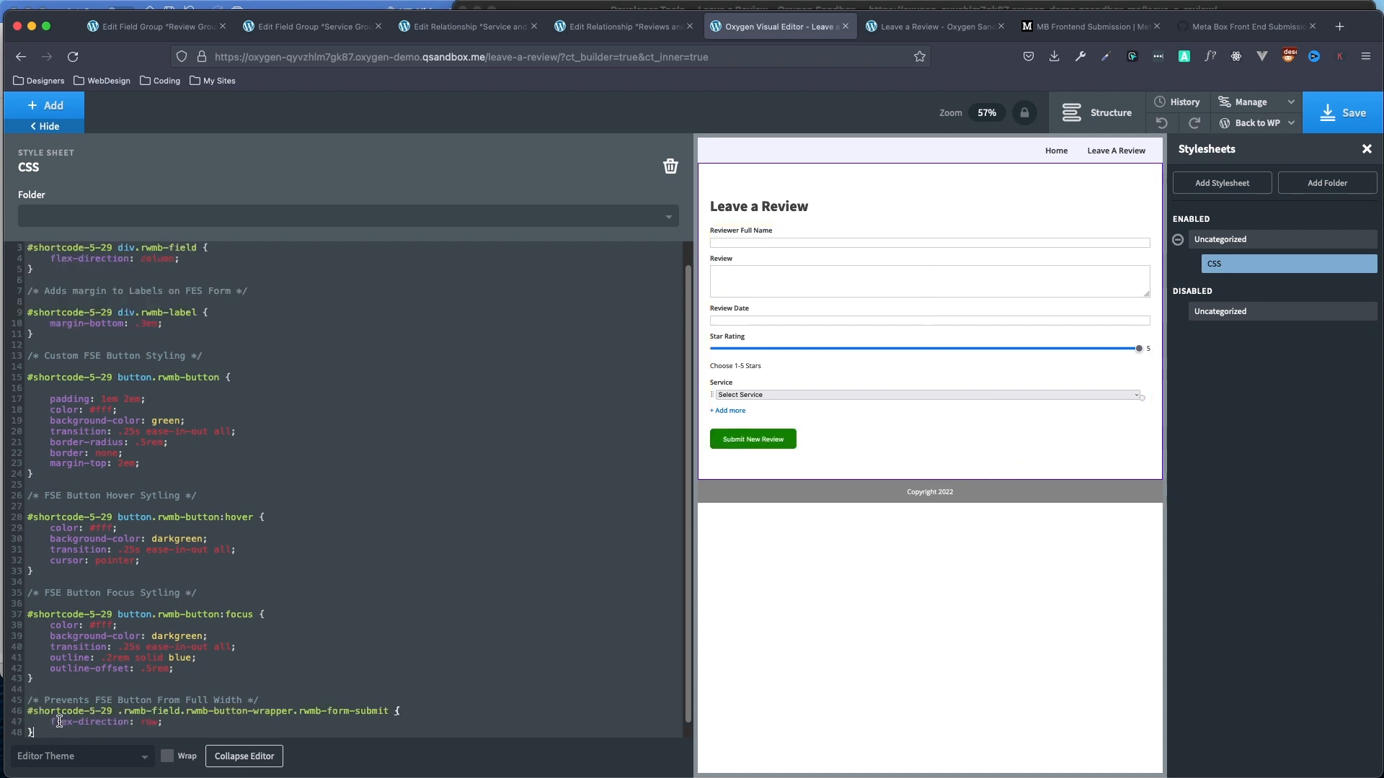
Highlight the .rwmb-field.rwmb-button-wrapper.rwmb-form-submit selector of the full-width prevention rule to examine it, and clear the highlight.
scroll(119, 721, "down", 1)
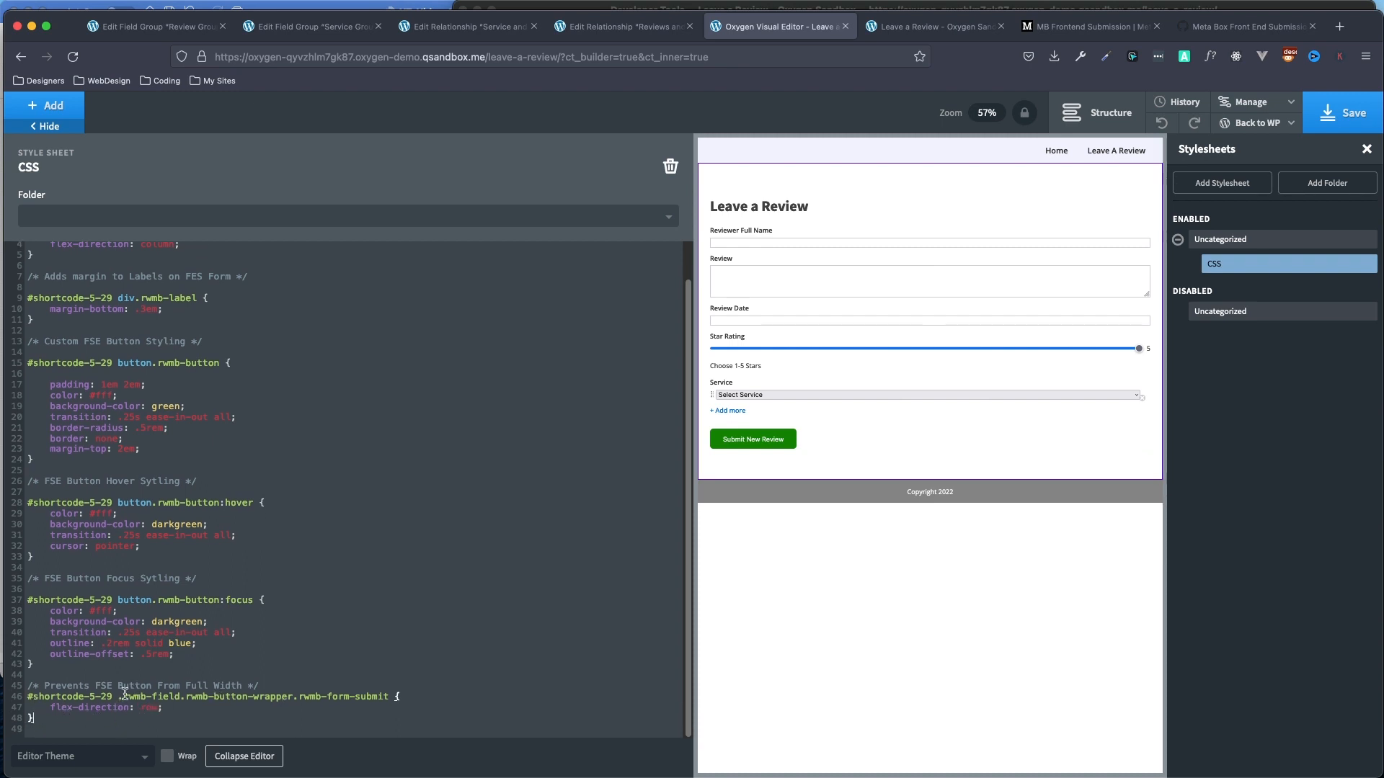
left_click_drag(118, 696, 393, 696)
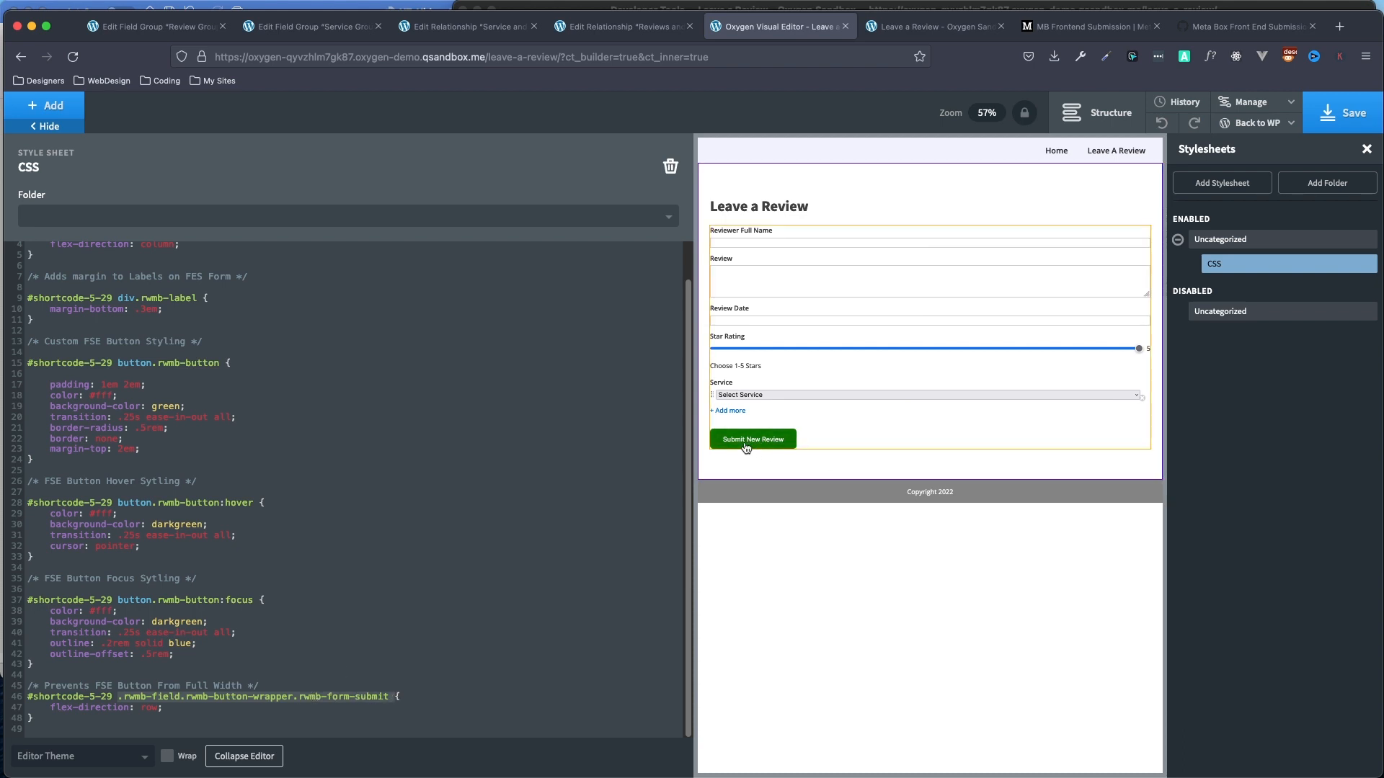
left_click(291, 703)
scroll(303, 692, "up", 2)
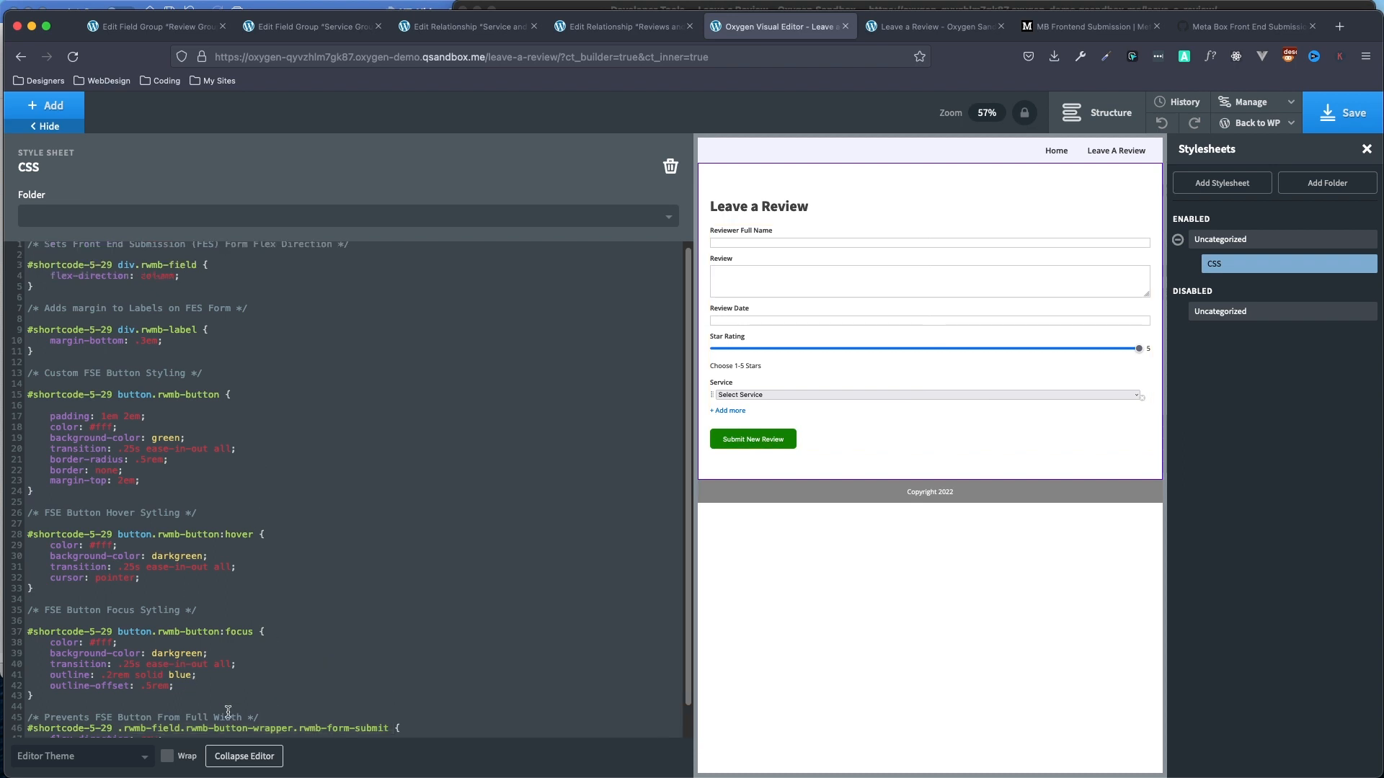
Save the stylesheet changes and reload the front-end Leave a Review page.
left_click(1345, 130)
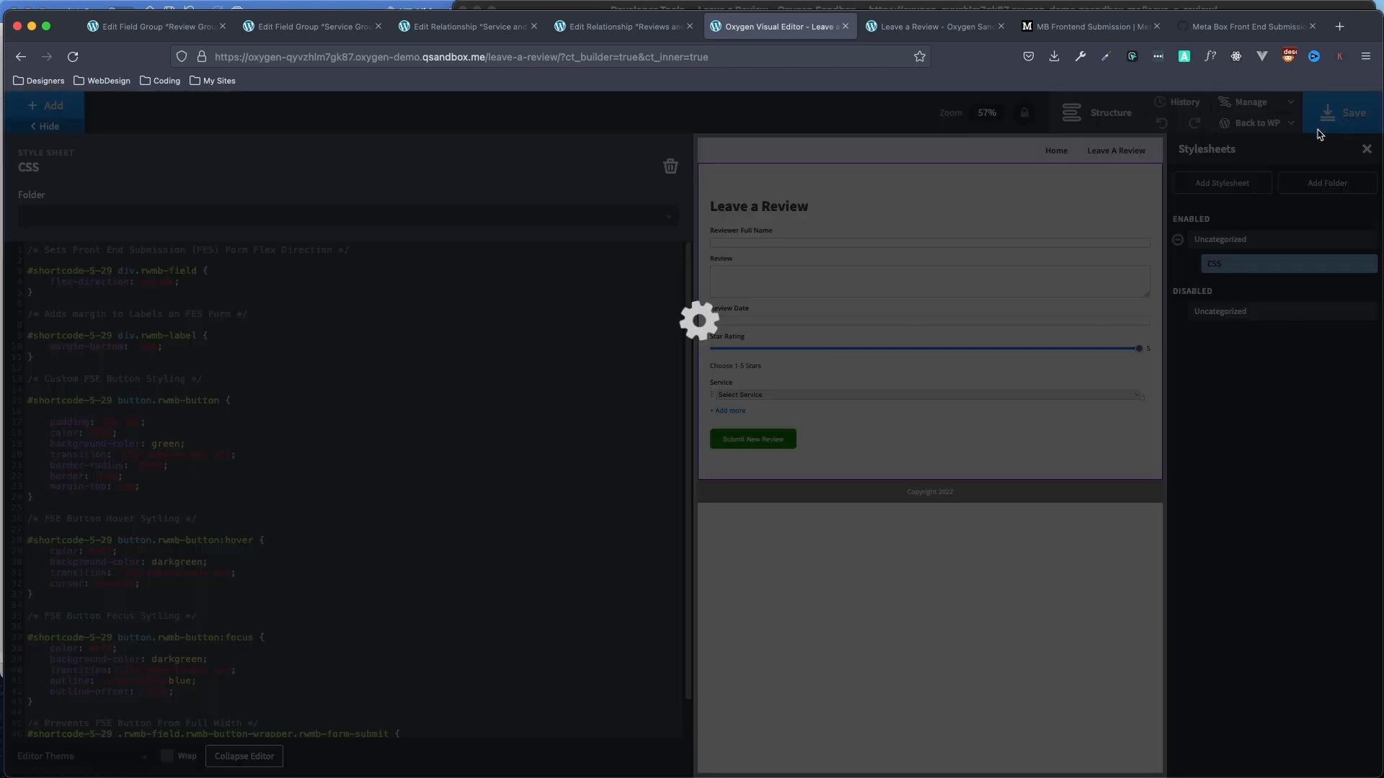
left_click(914, 26)
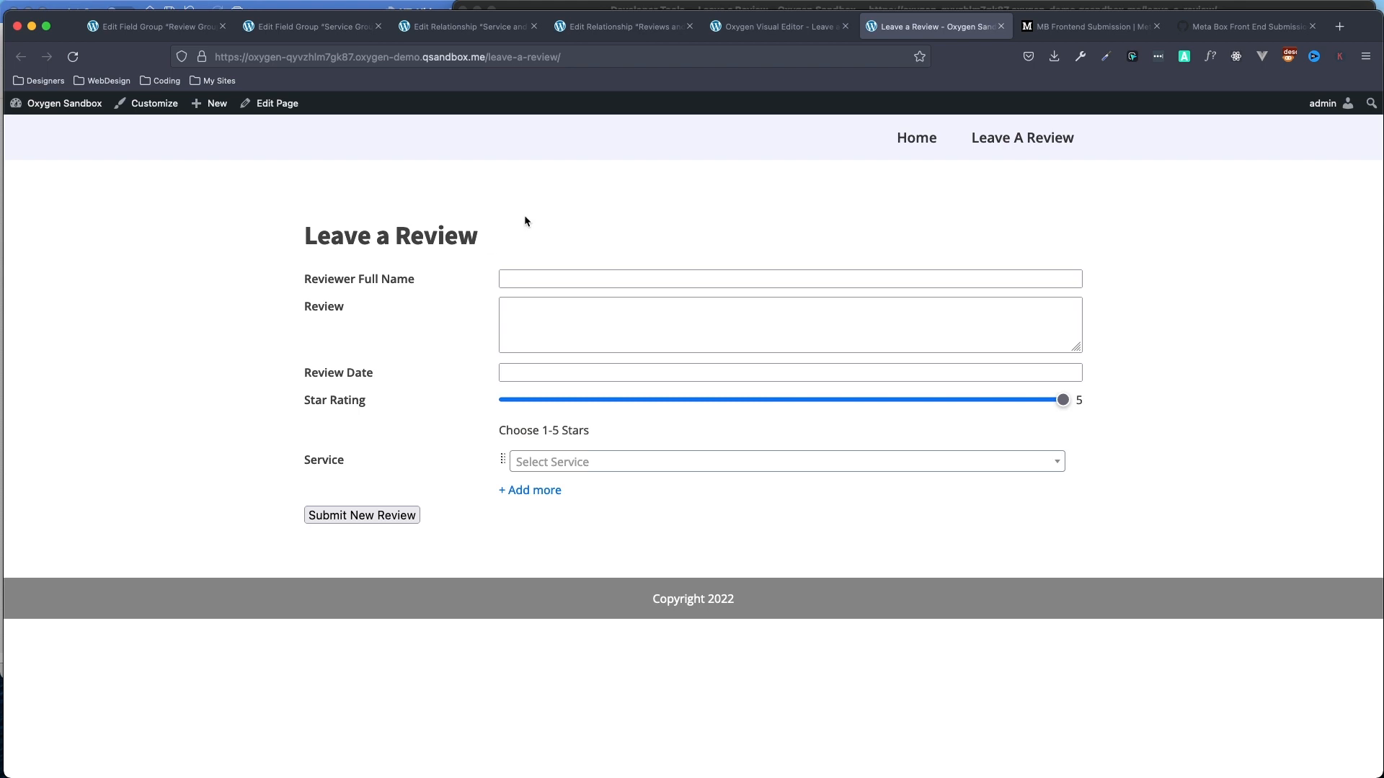
key("super+r")
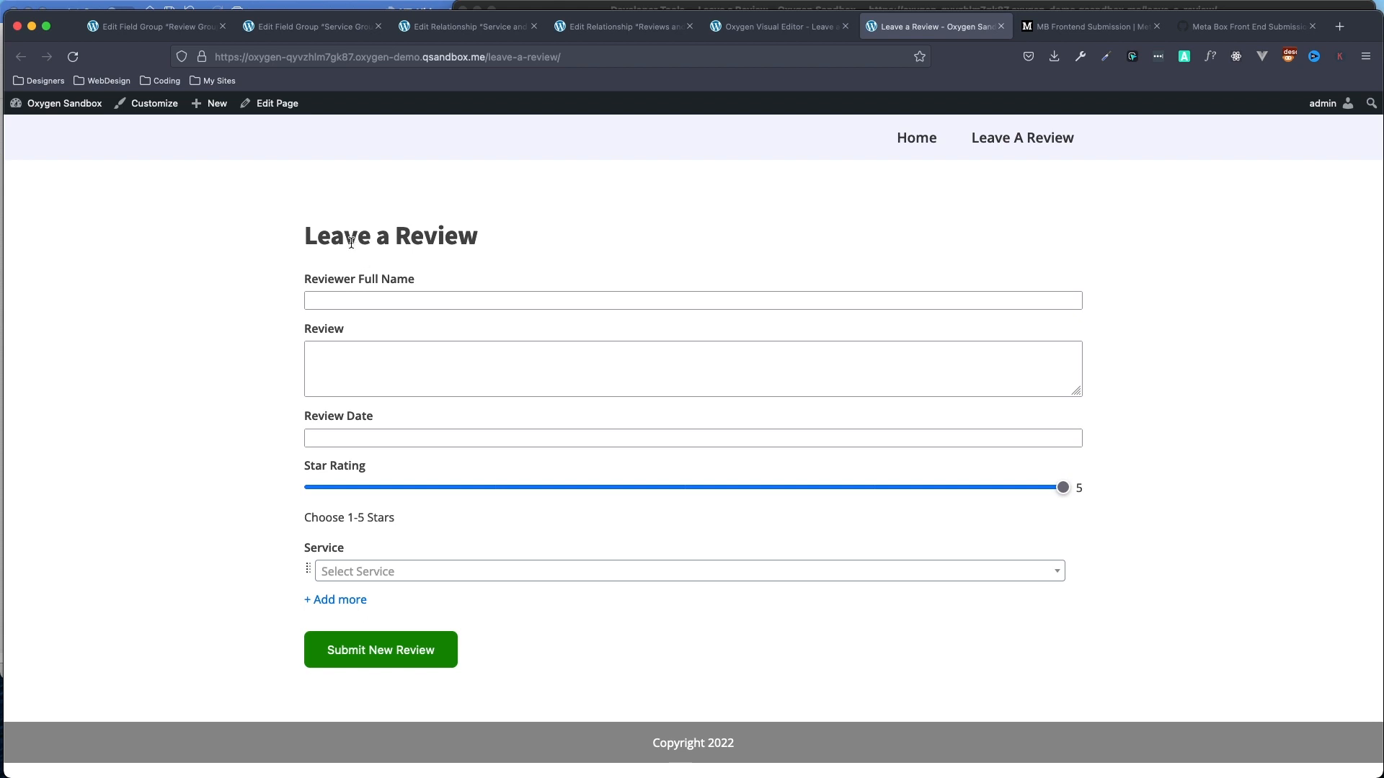
Move the keyboard focus through the review form fields to the submit button to check the focus styling, and clear the focus.
key("Tab")
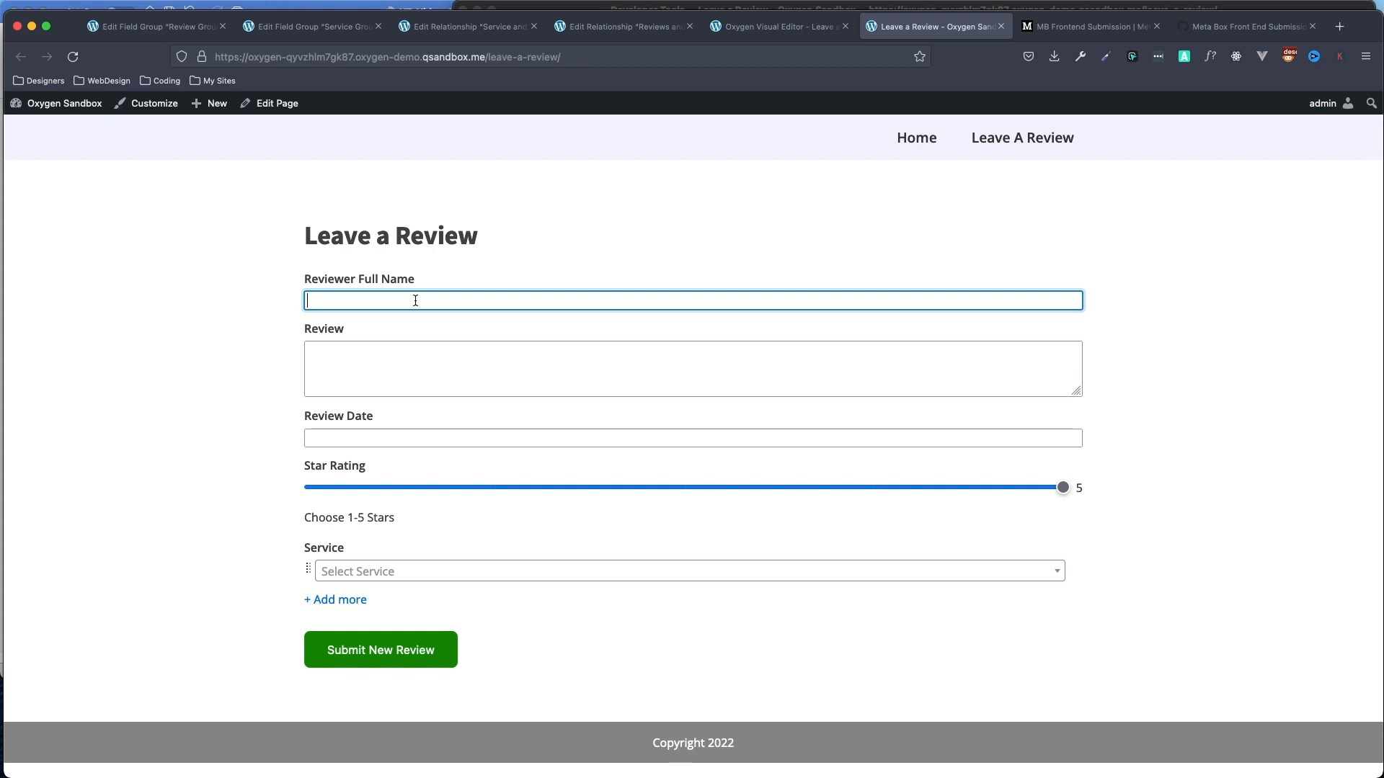
key("Tab")
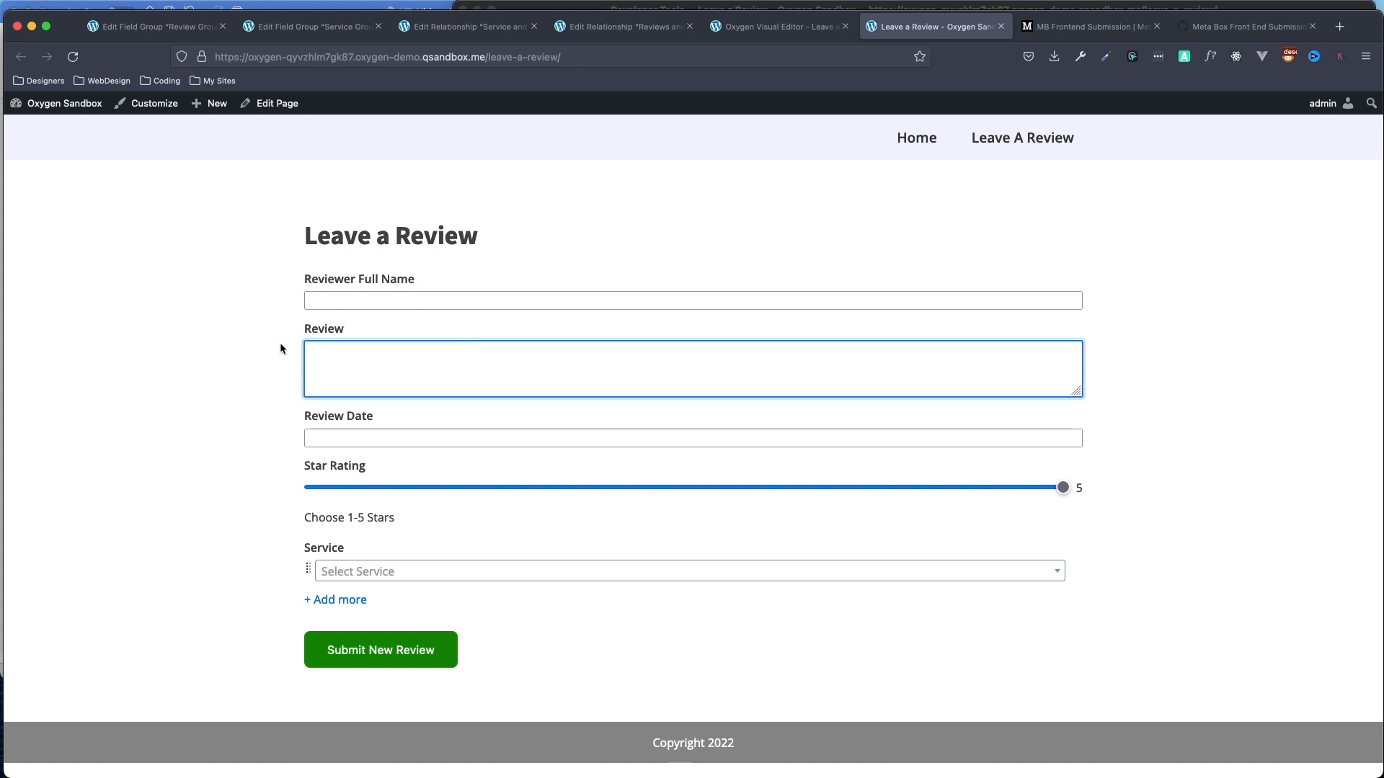
key("Tab")
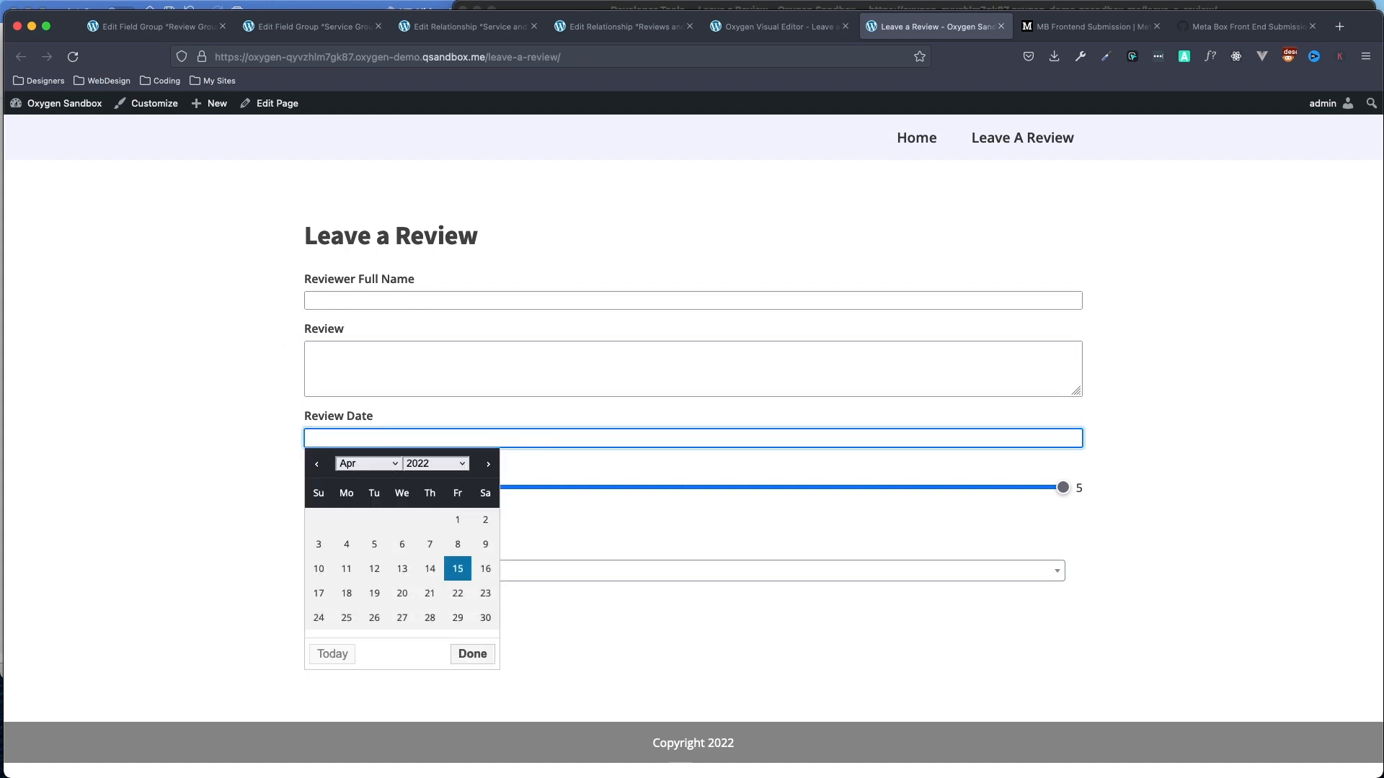
key("Tab")
key("Tab")
key("Tab")
key("Tab")
key("Tab")
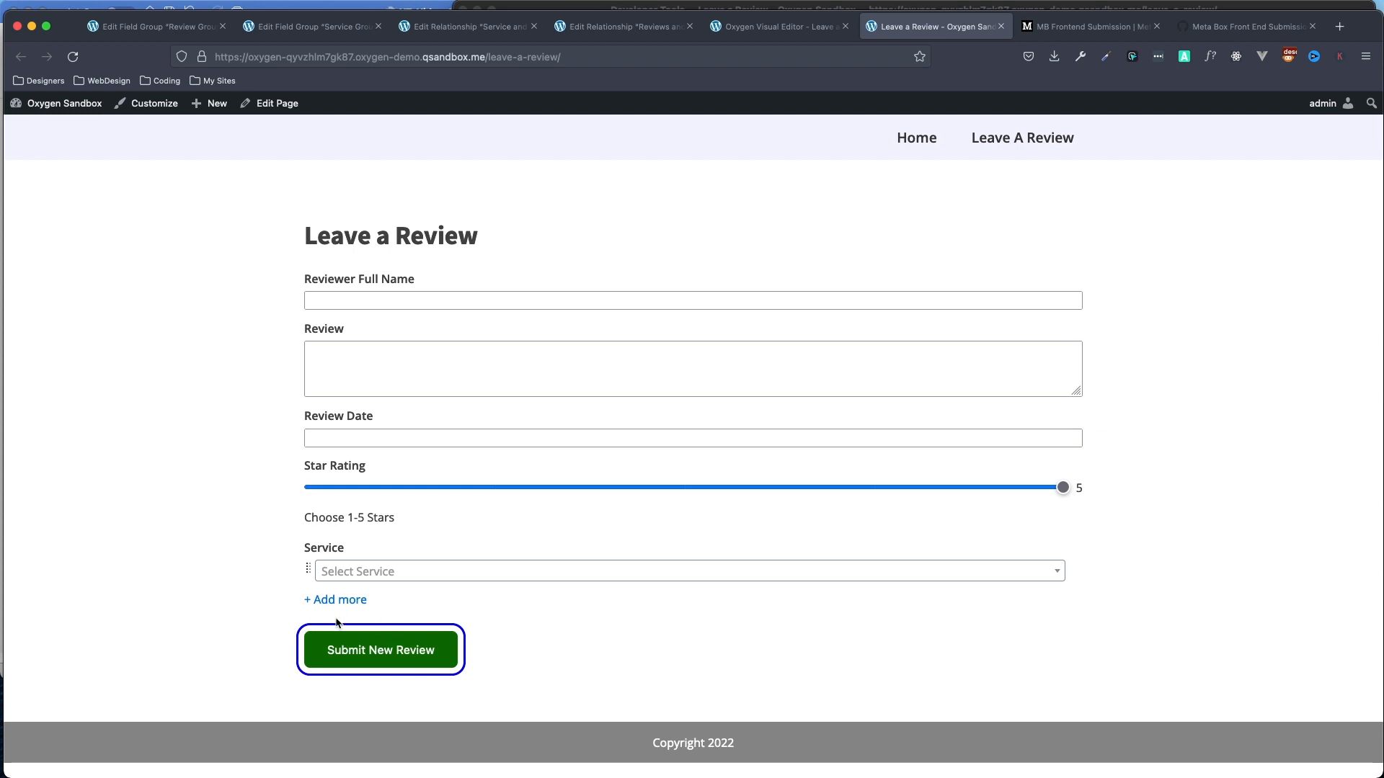
left_click(242, 280)
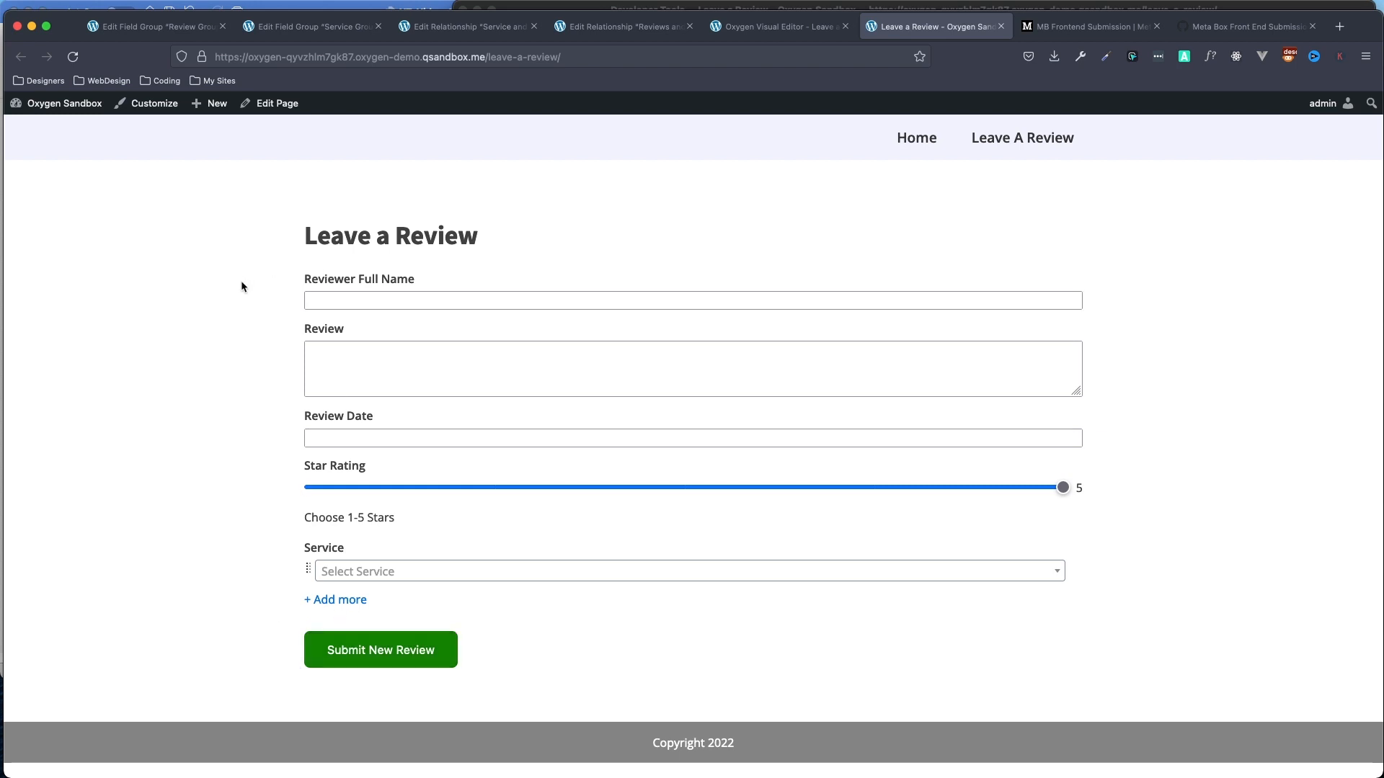
Enter the reviewer's full name and the review text "This is just another review" in the form.
left_click(428, 300)
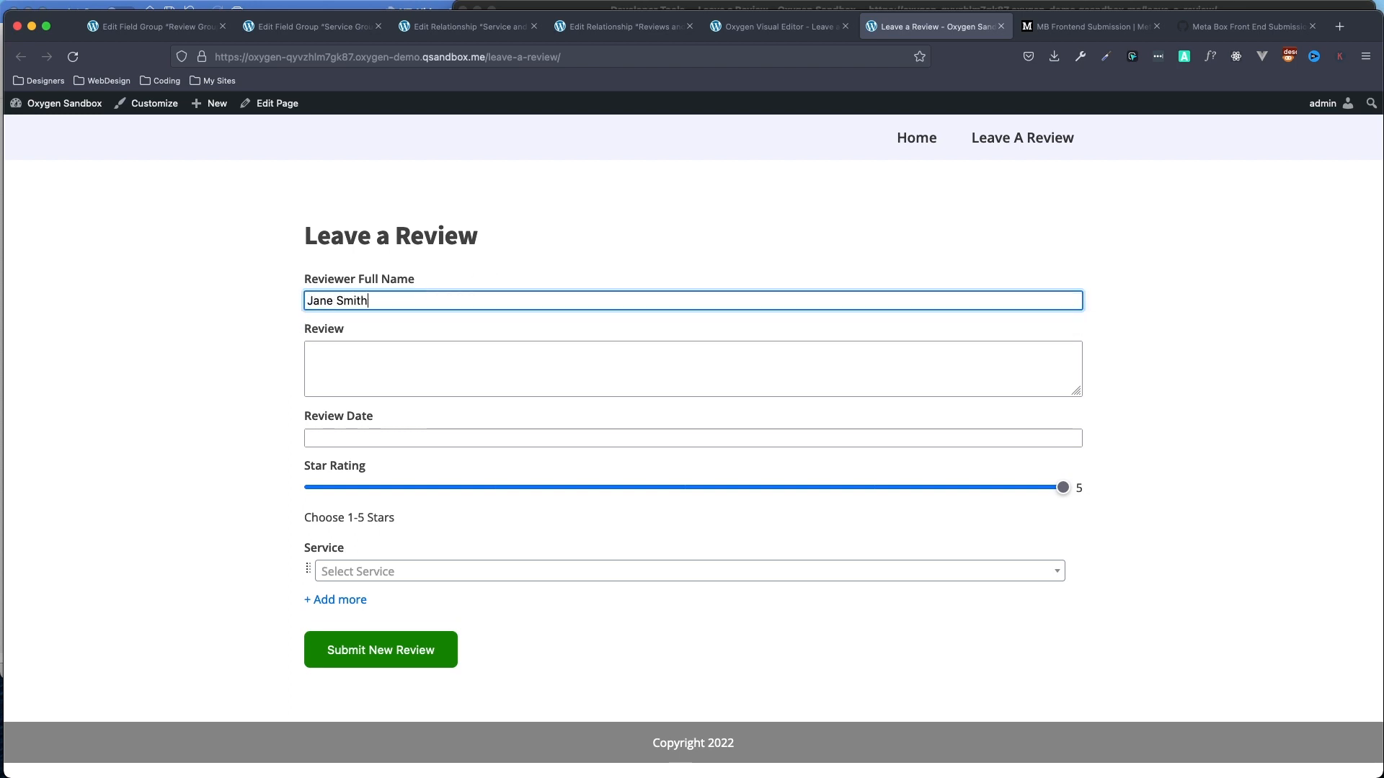
left_click(486, 355)
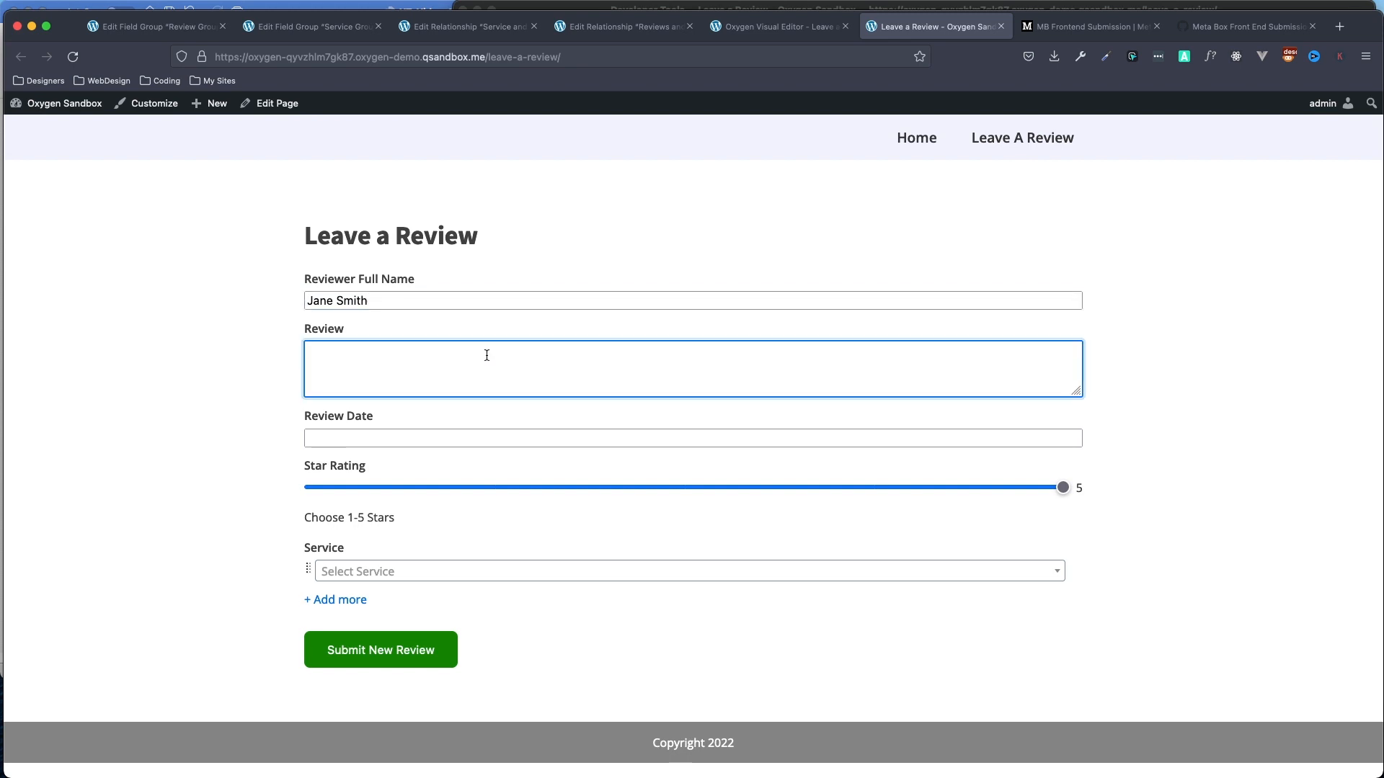
type("This is just another review")
Set the review date to 04-01-2022 and the star rating to 4.
left_click(464, 435)
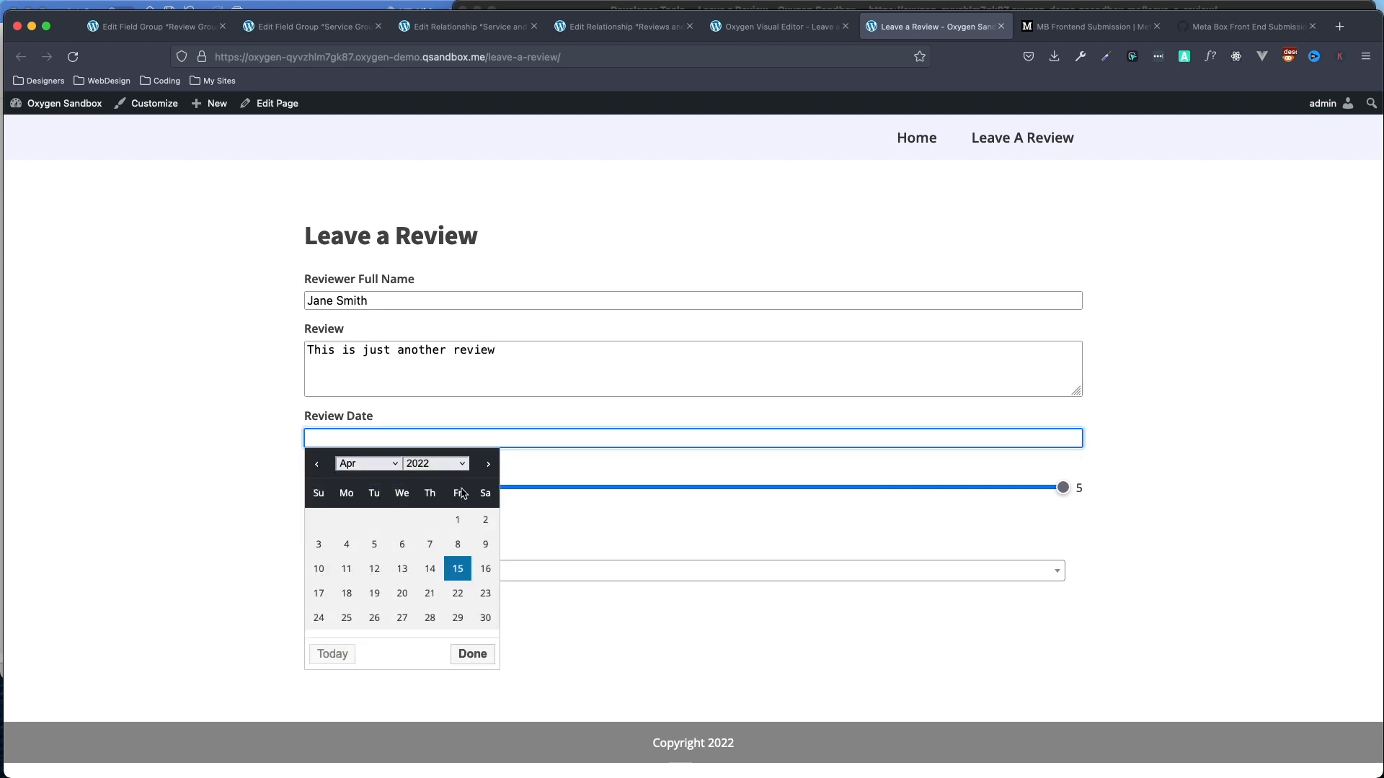
left_click(458, 519)
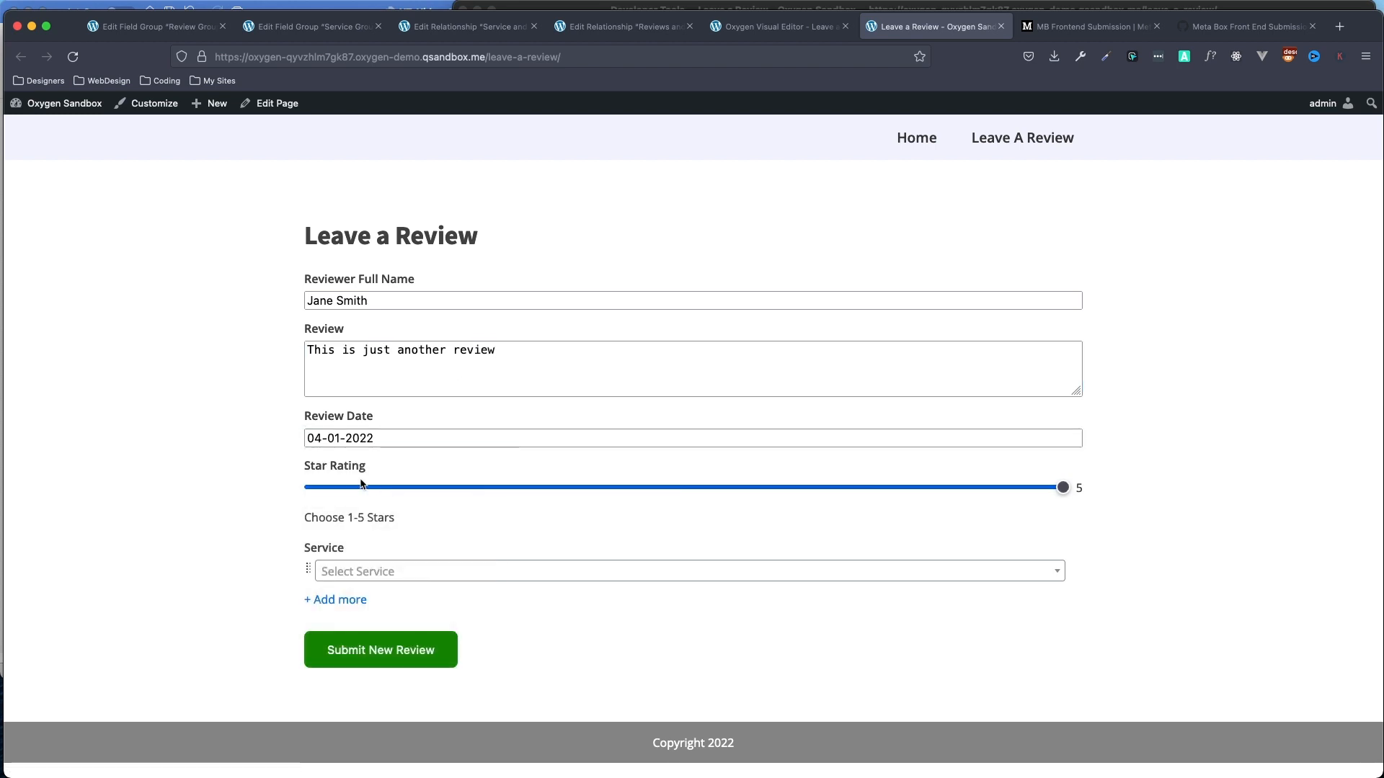
left_click(904, 487)
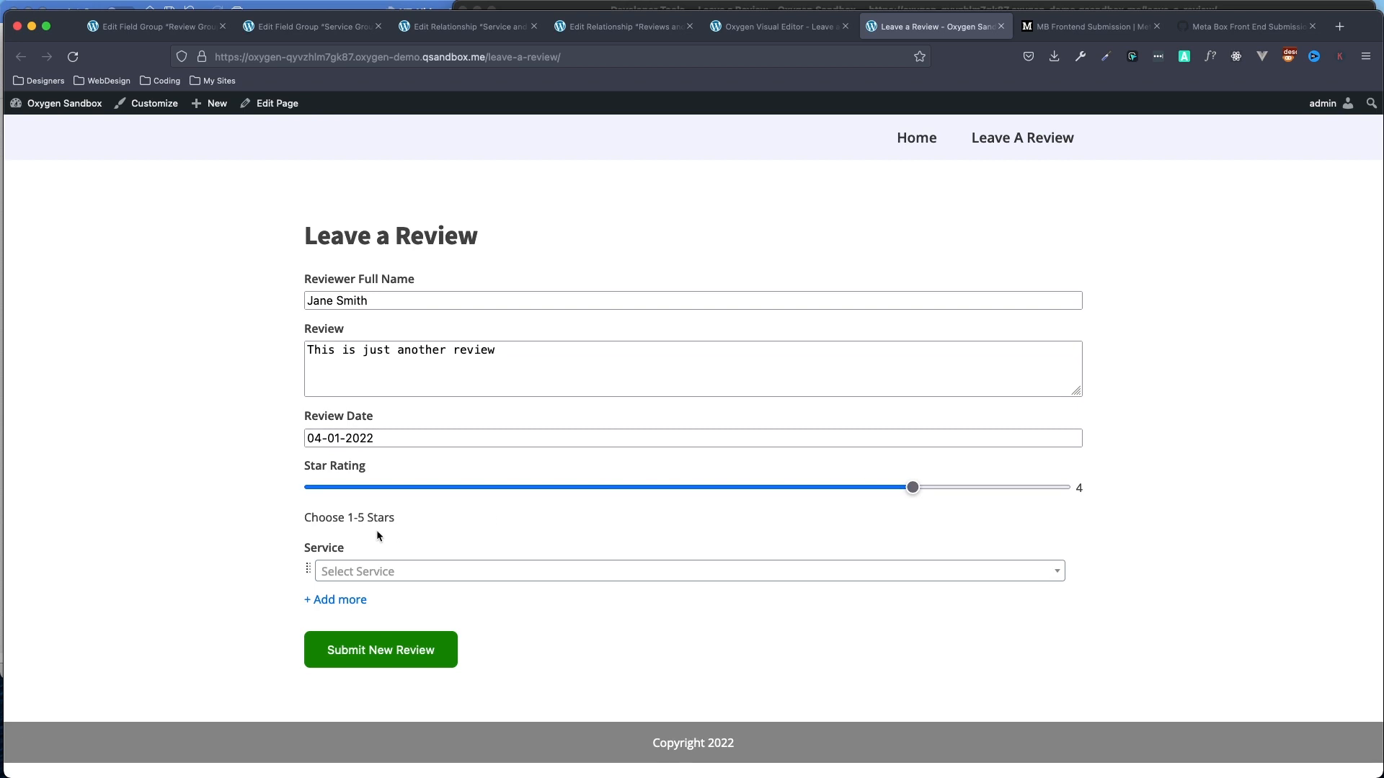
Choose Siding and Roofing as the reviewed services and submit the new review.
left_click(465, 571)
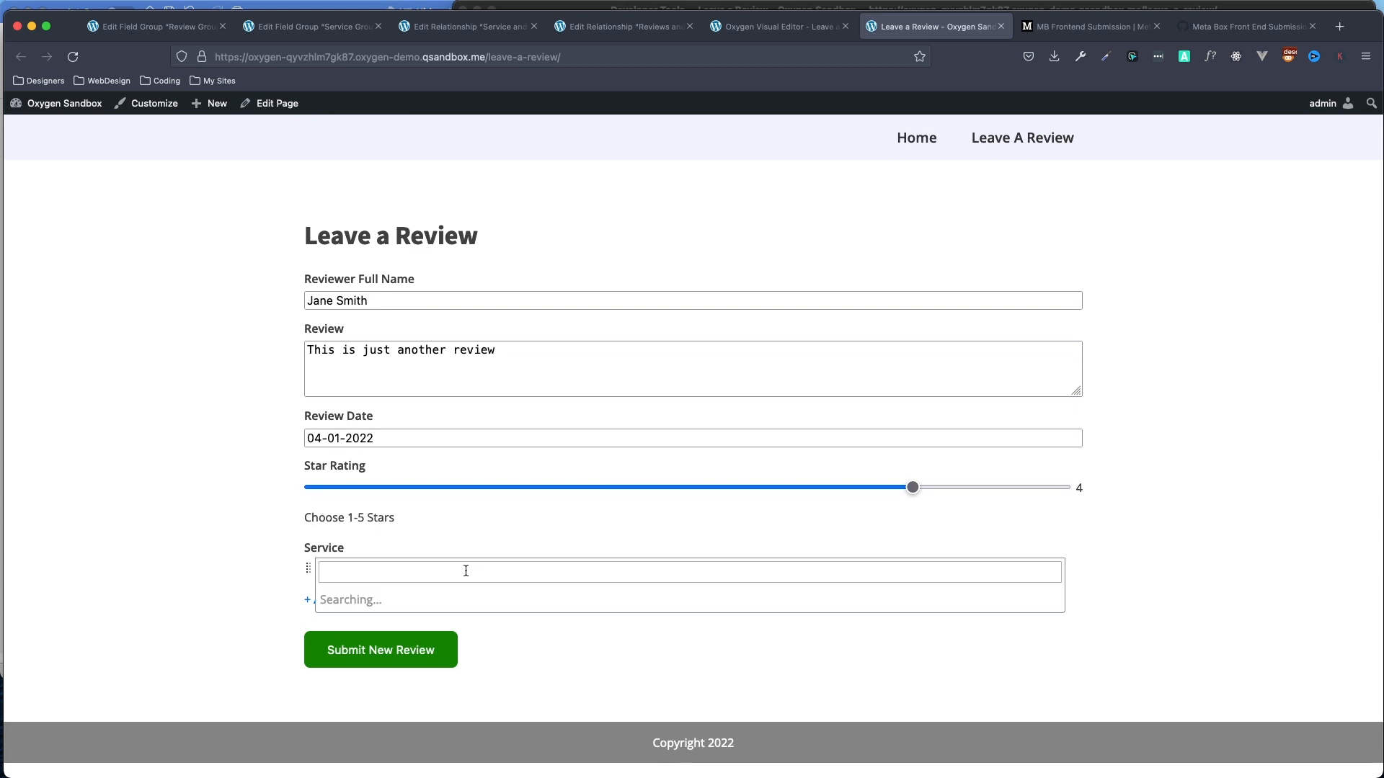
left_click(379, 629)
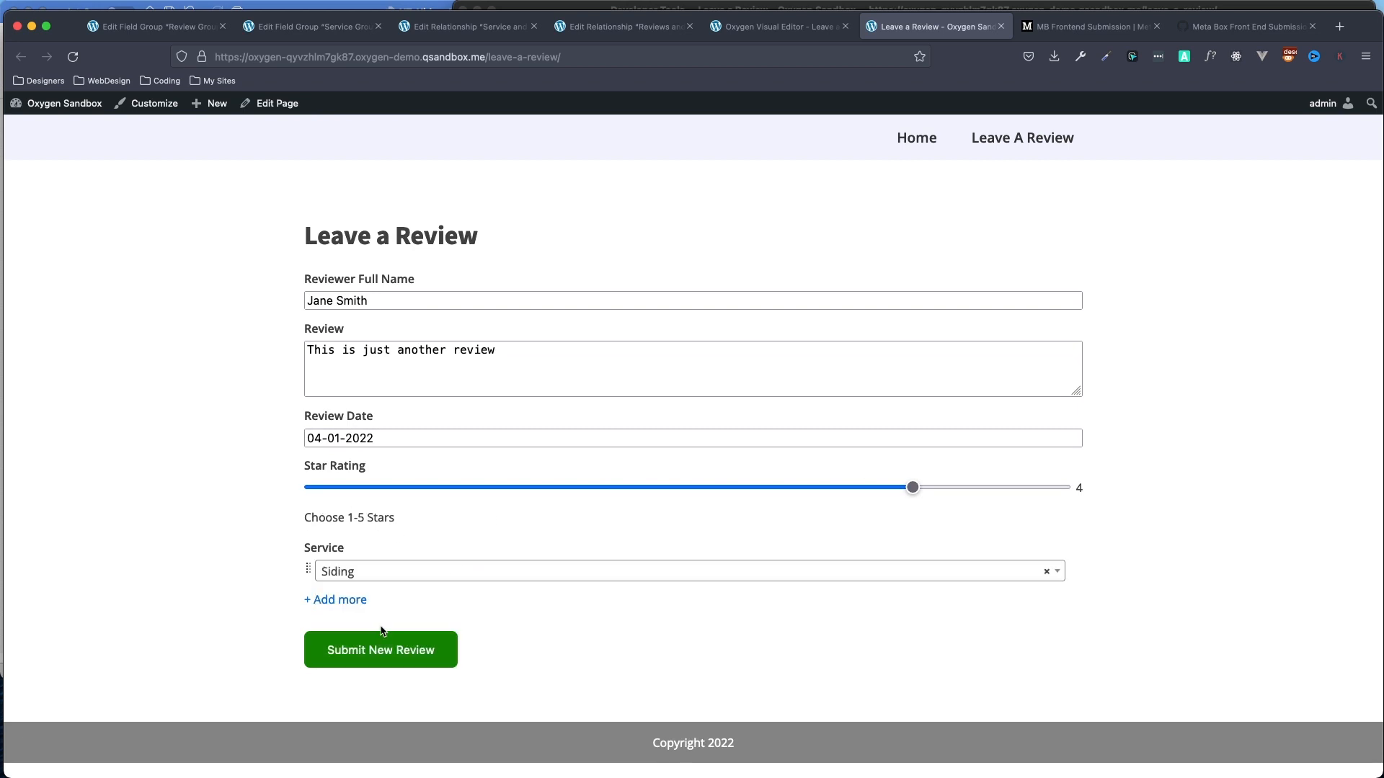
left_click(334, 601)
scroll(205, 565, "down", 1)
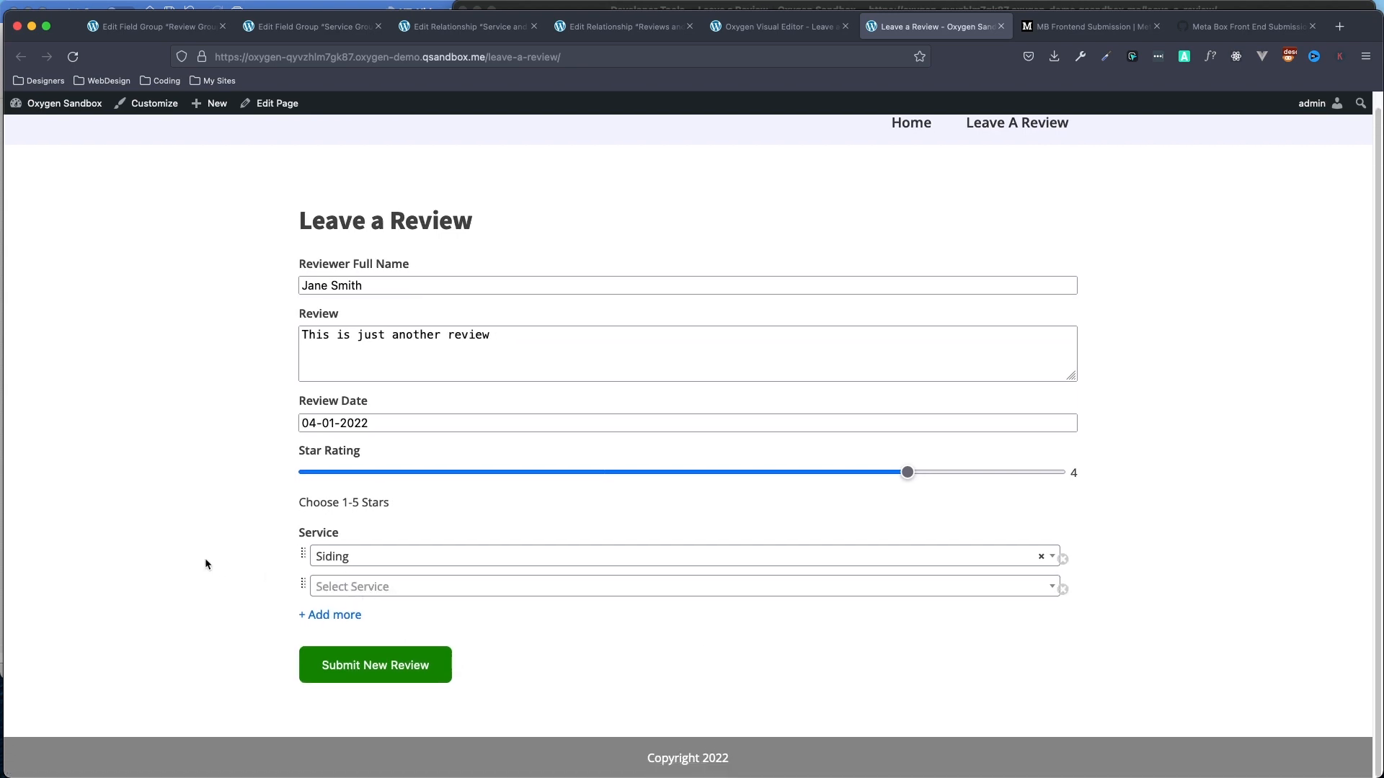
left_click(686, 587)
left_click(421, 663)
left_click(384, 673)
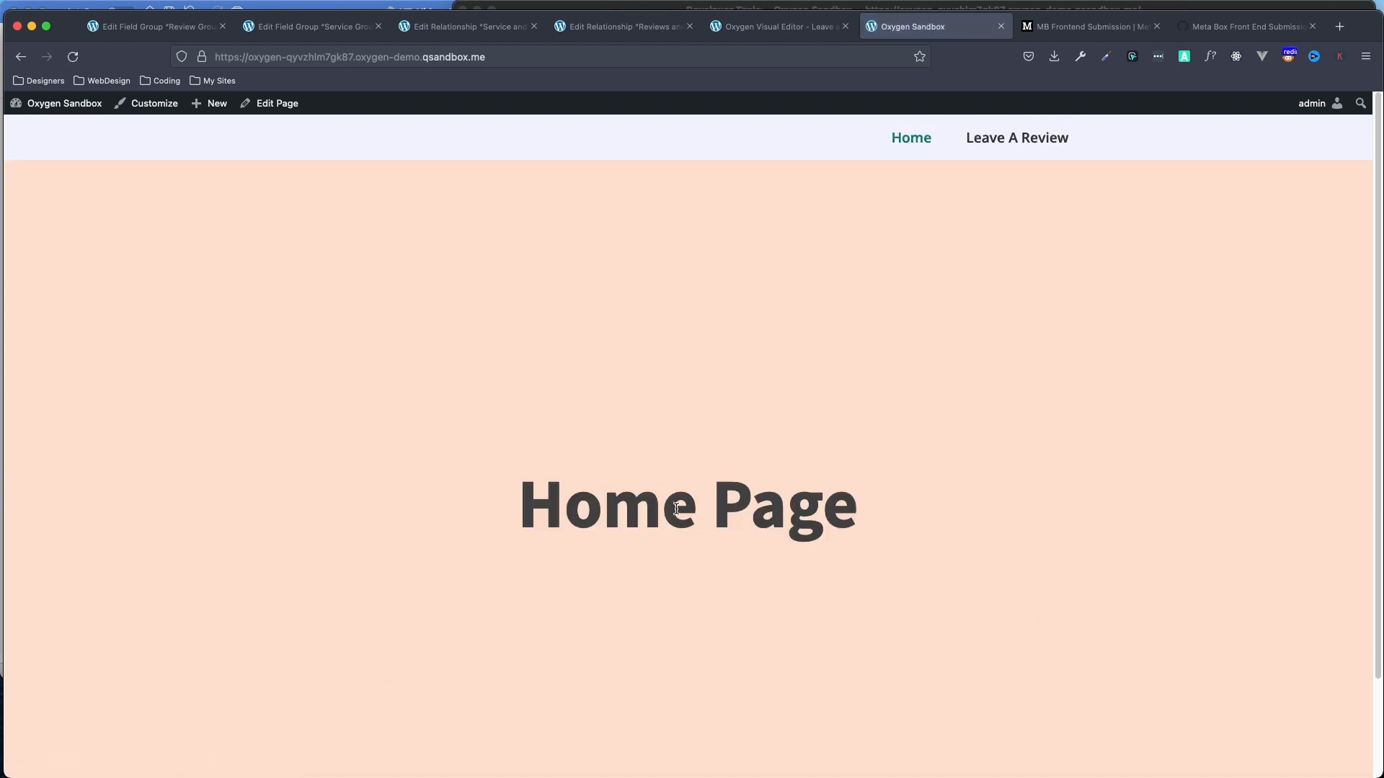
Save the Leave a Review page in the Oxygen editor and return to the WordPress admin.
left_click(1025, 144)
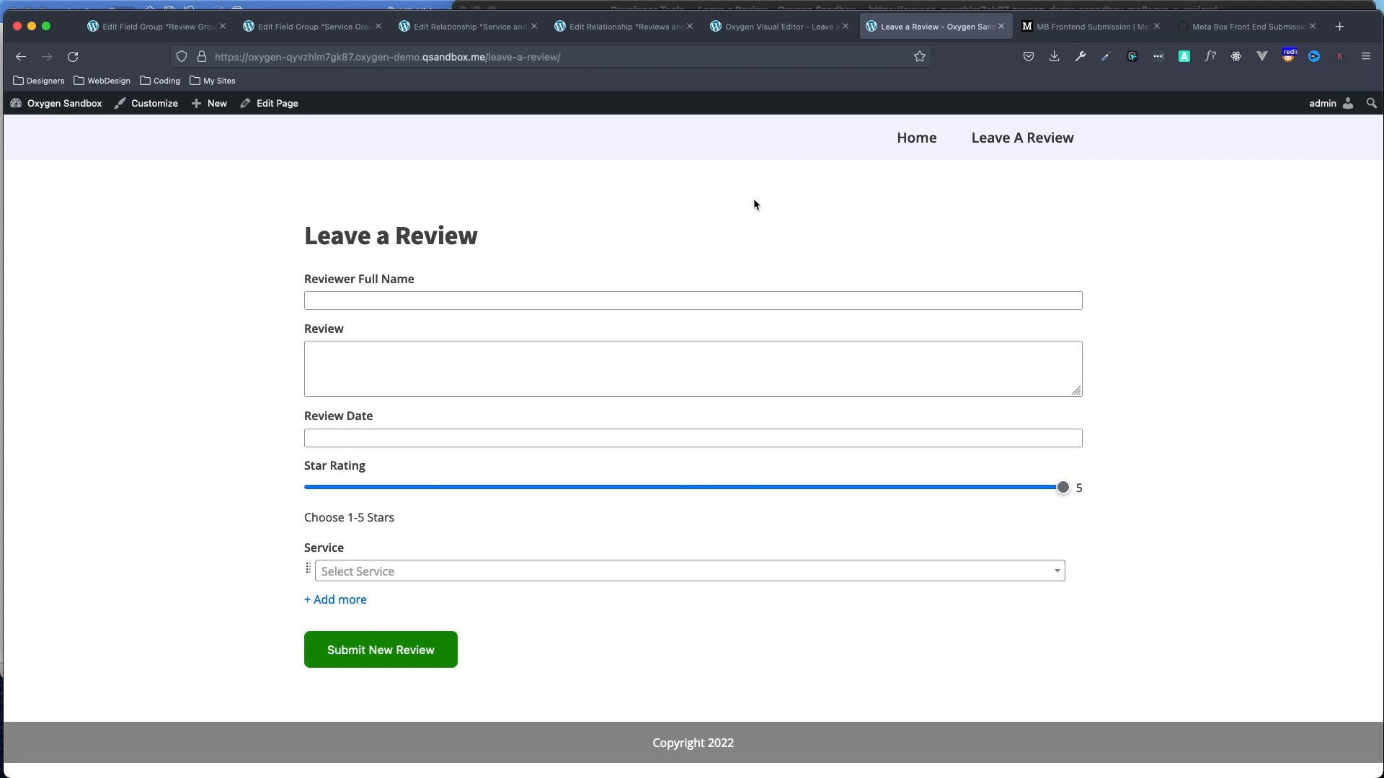
left_click(766, 29)
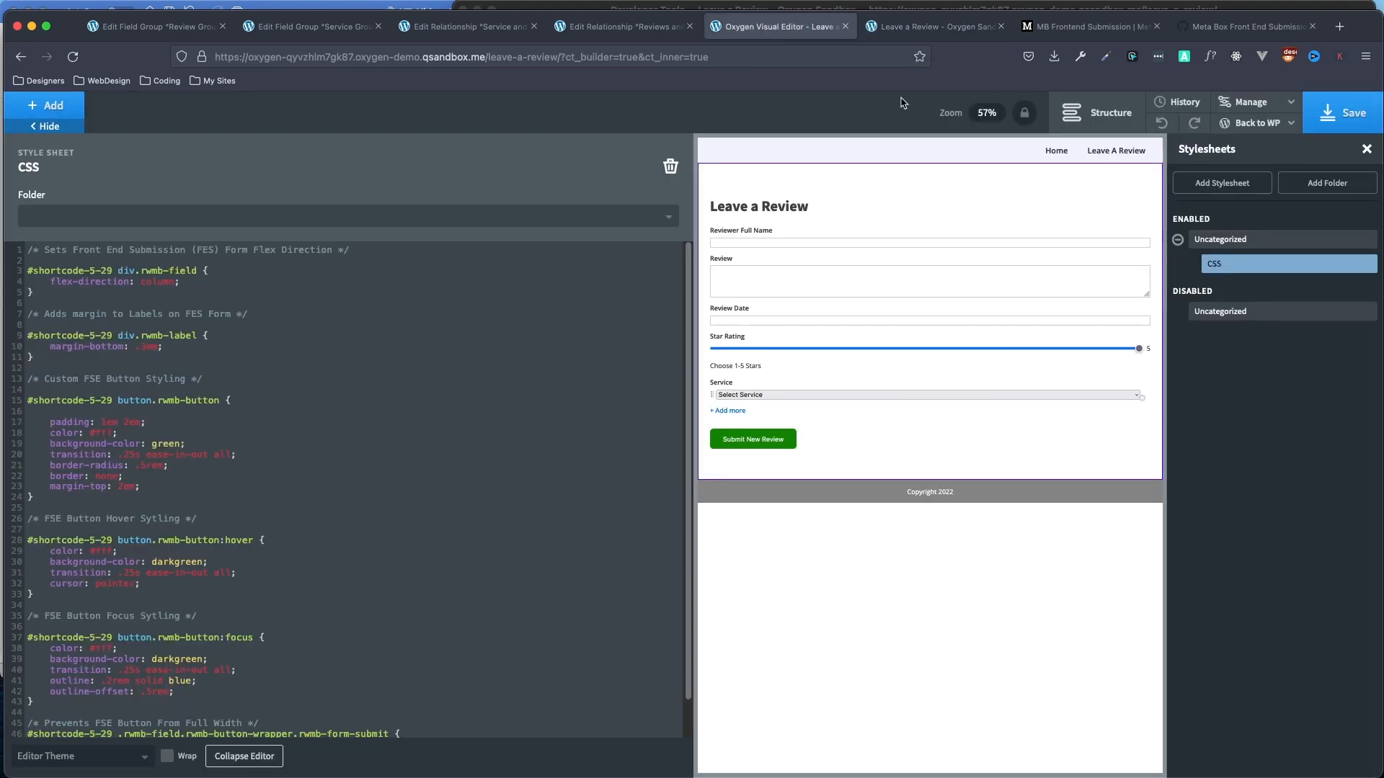
left_click(1337, 117)
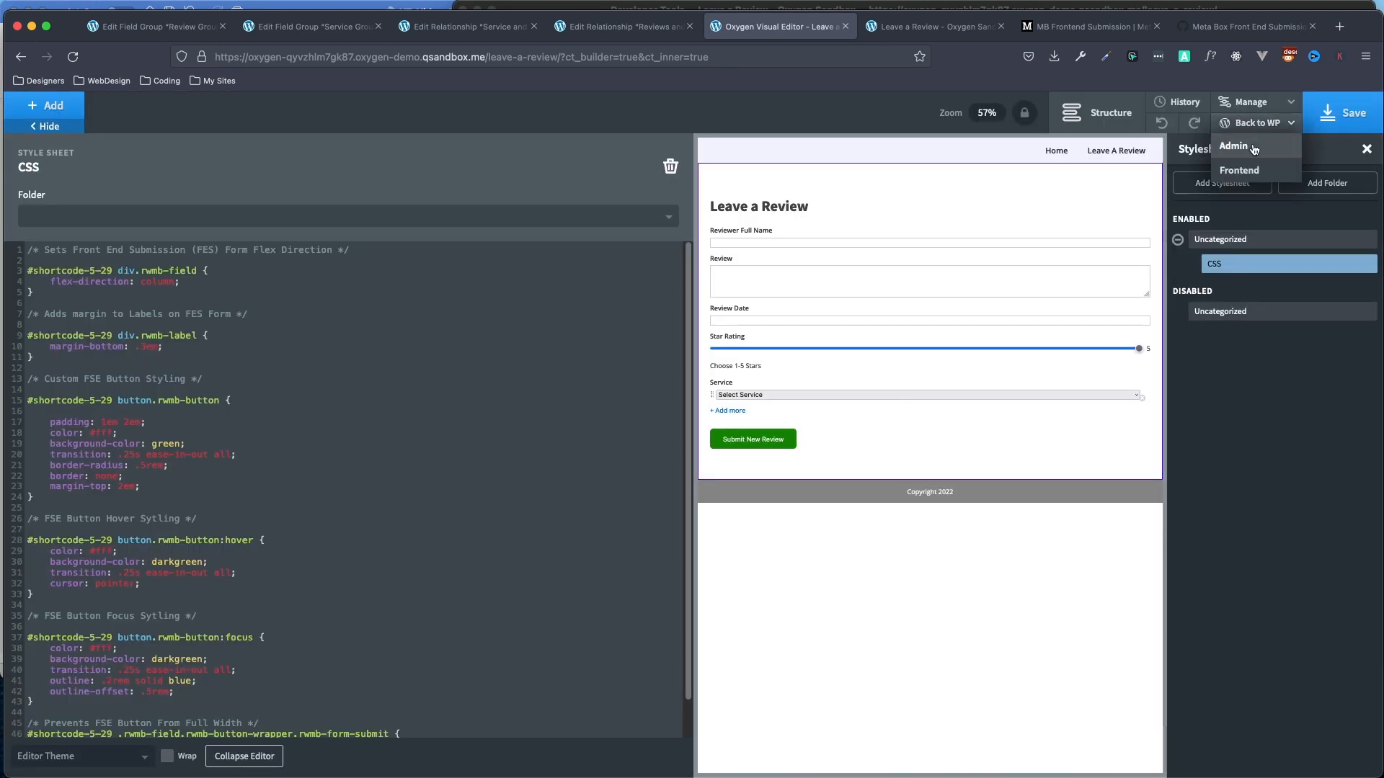
left_click(1249, 143)
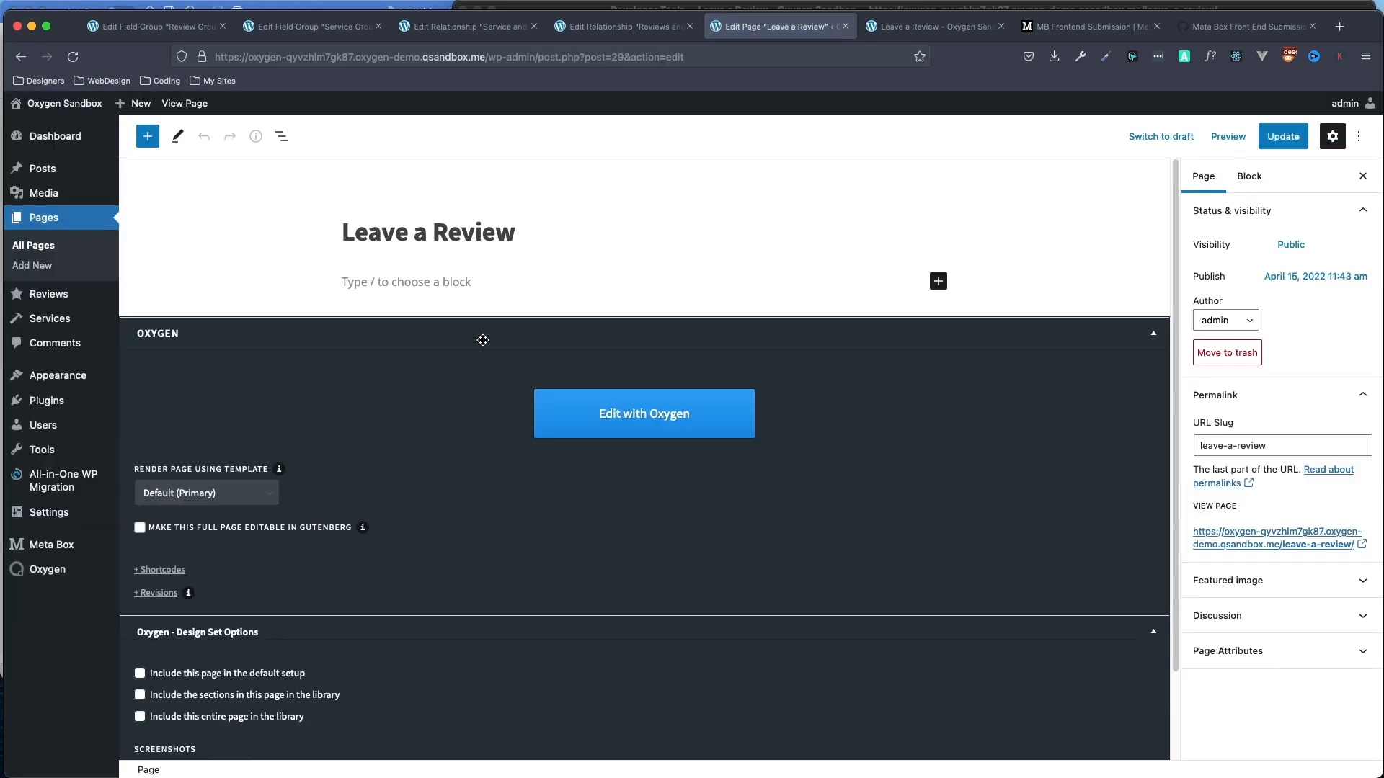
Open the pending review from the Reviews list and publish it.
left_click(63, 300)
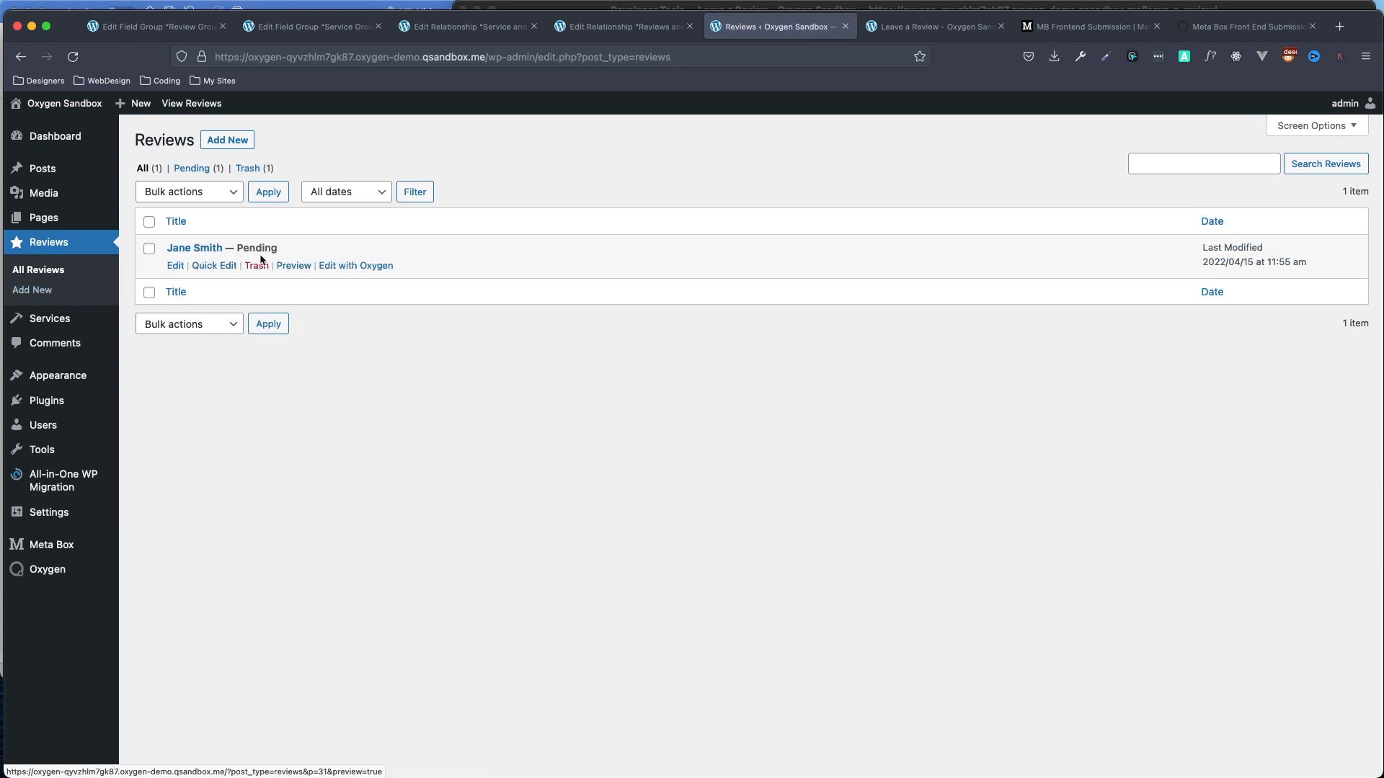
left_click(192, 248)
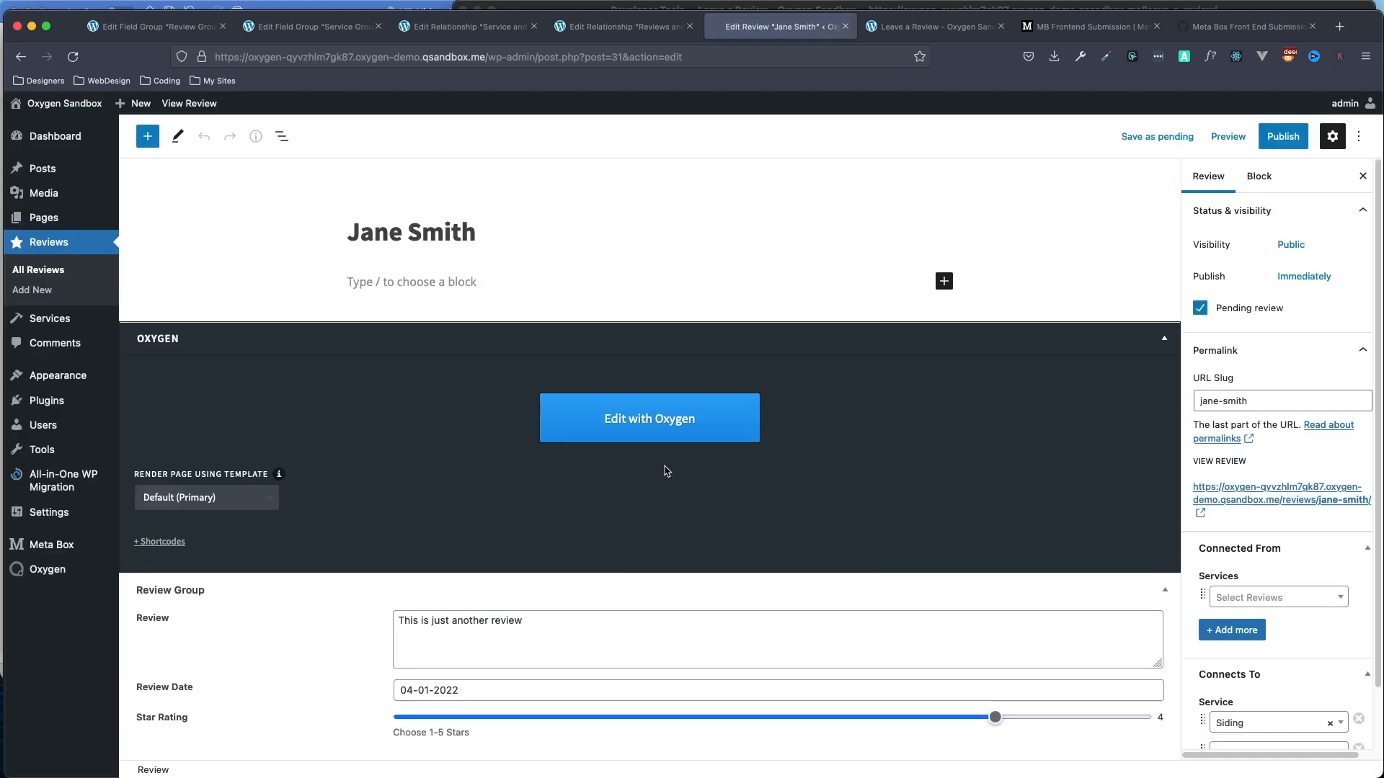
left_click(1287, 144)
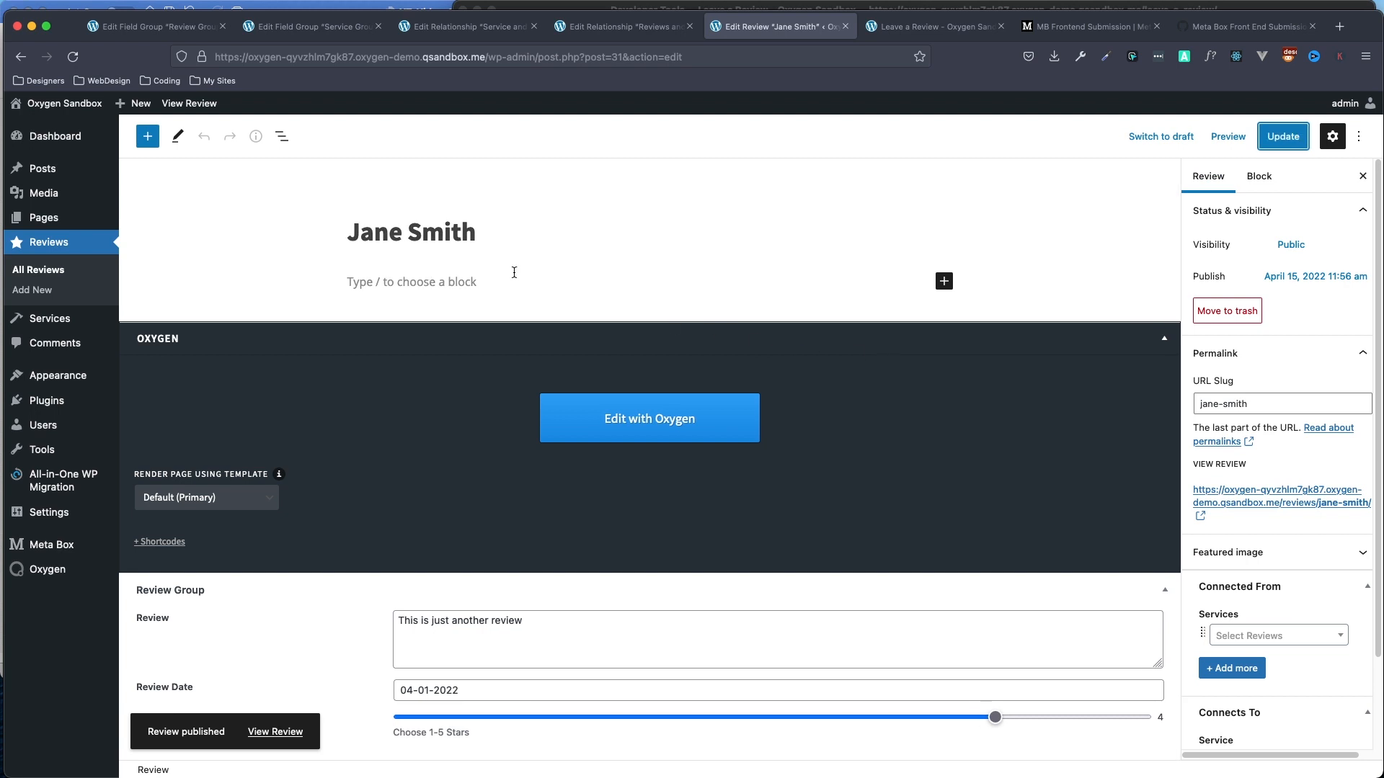
Check the published review's title and its connected services, and update the review.
left_click_drag(496, 232, 310, 236)
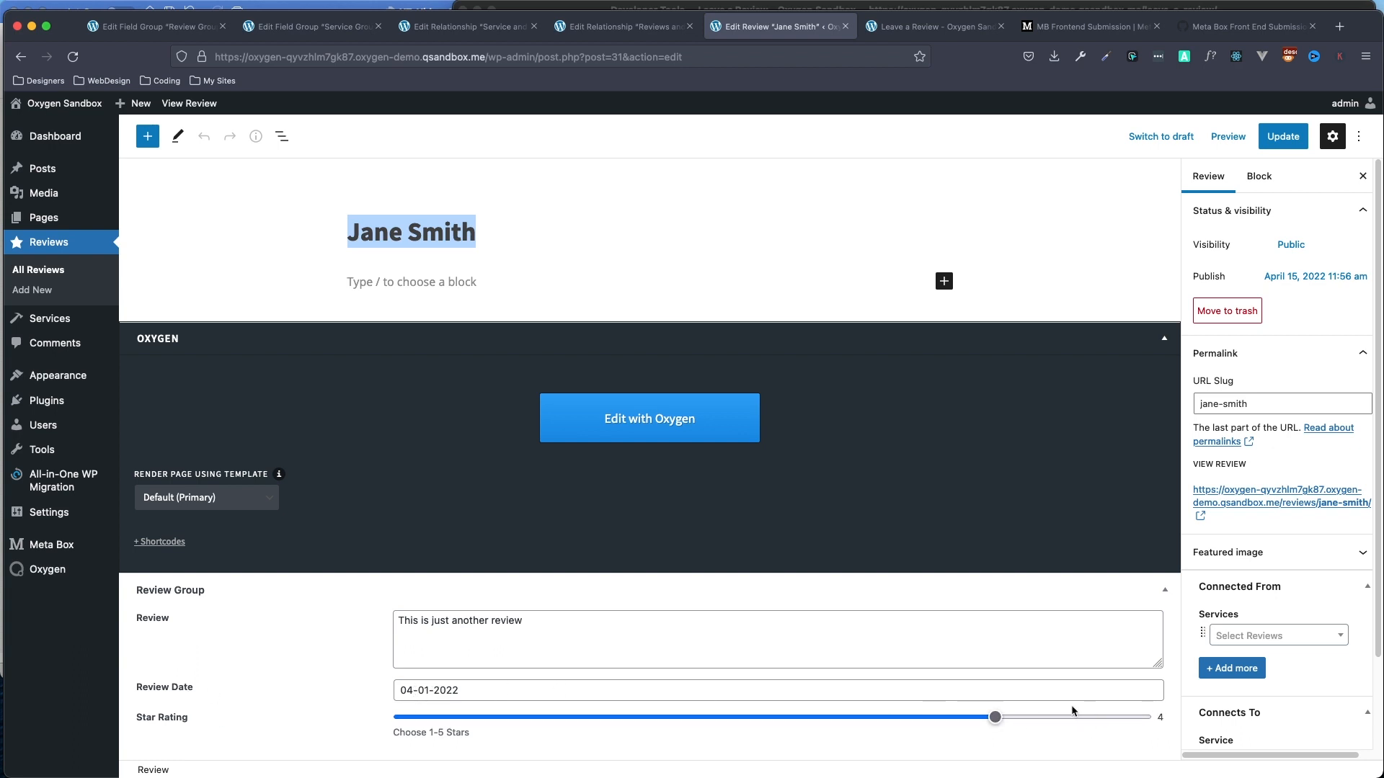
scroll(1295, 554, "down", 3)
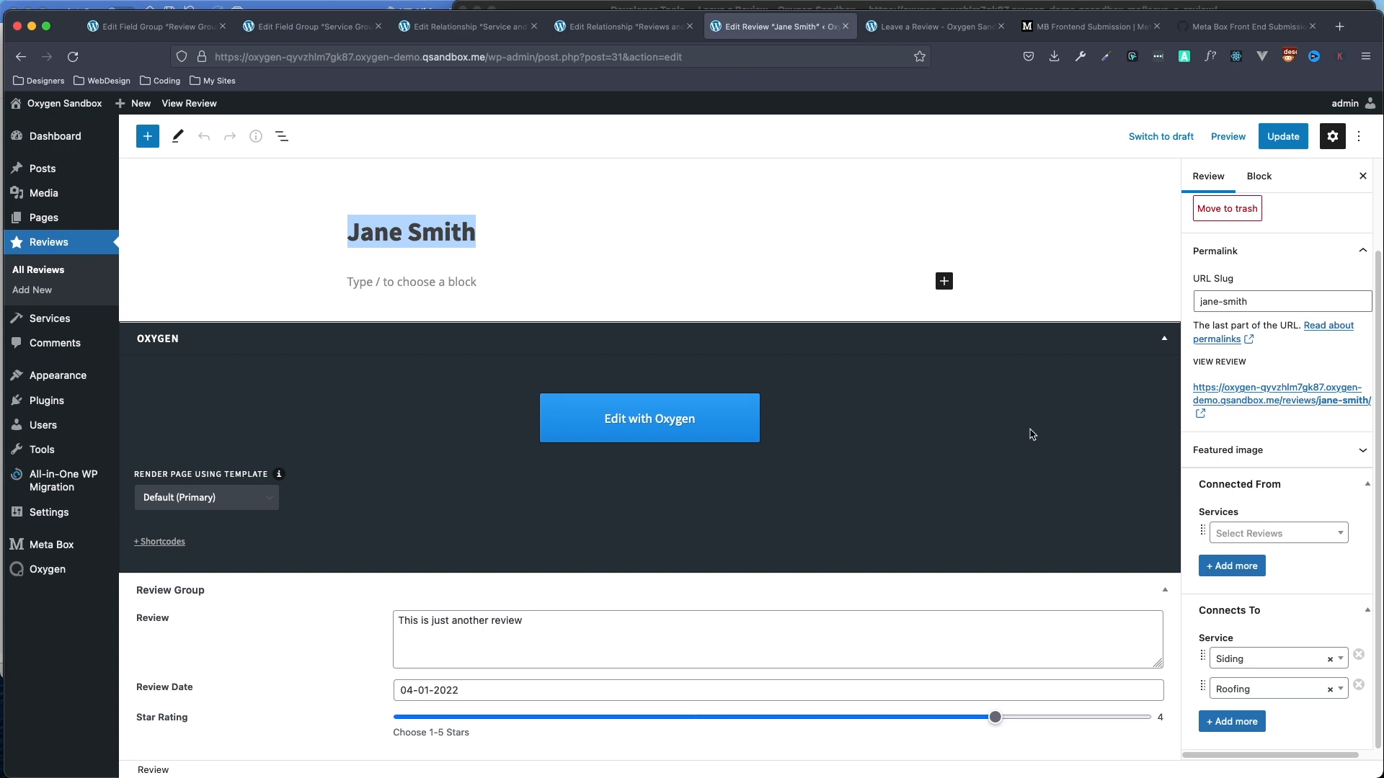
scroll(1263, 683, "up", 3)
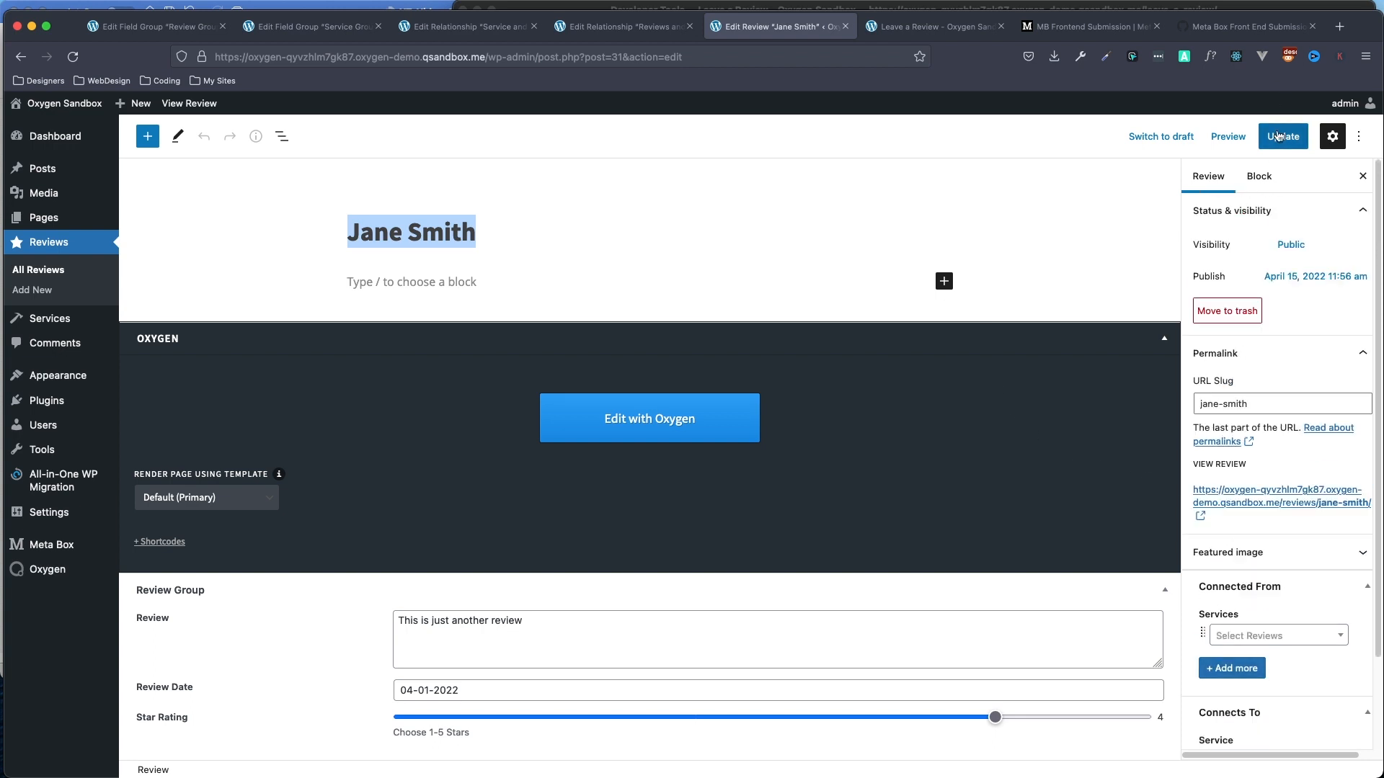
left_click(1282, 141)
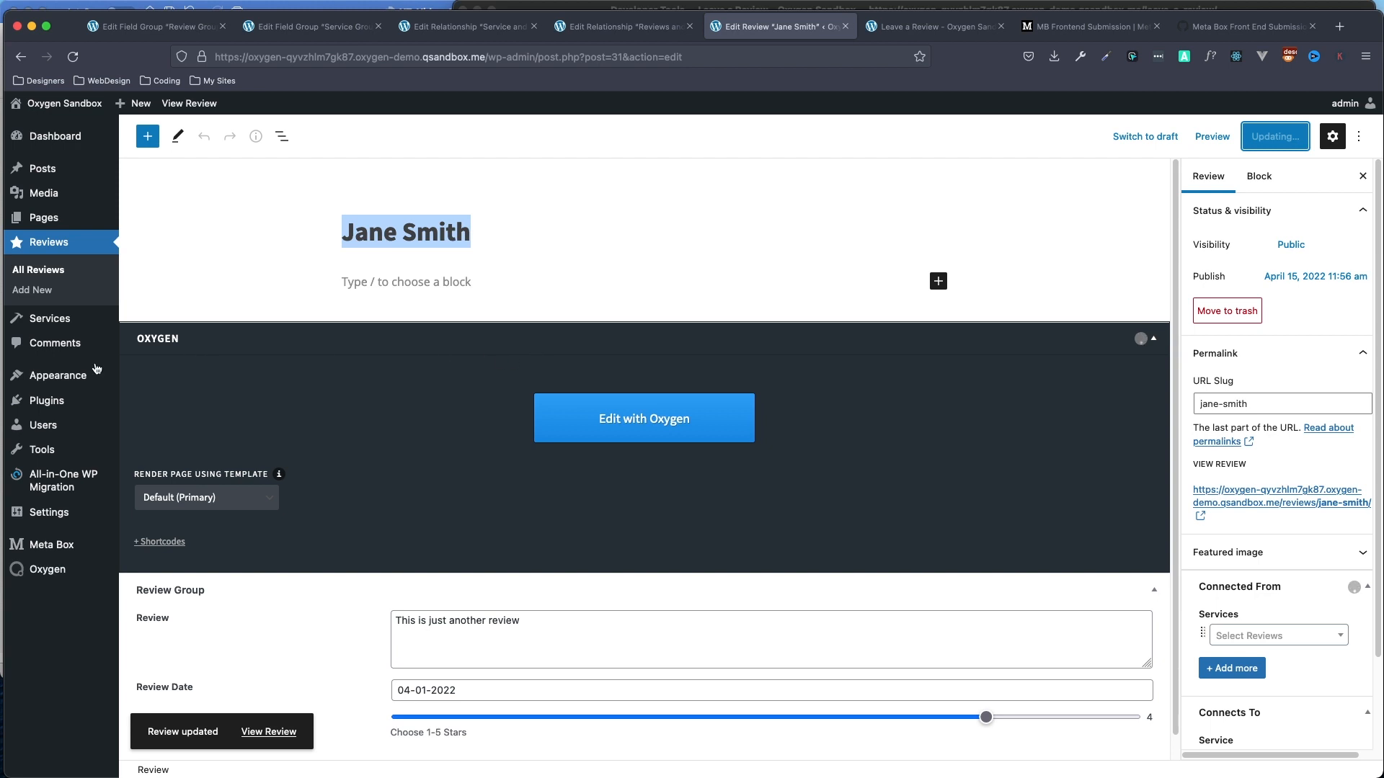
Open the Siding service to check which reviews are connected to it, and return to the list of all services.
left_click(57, 321)
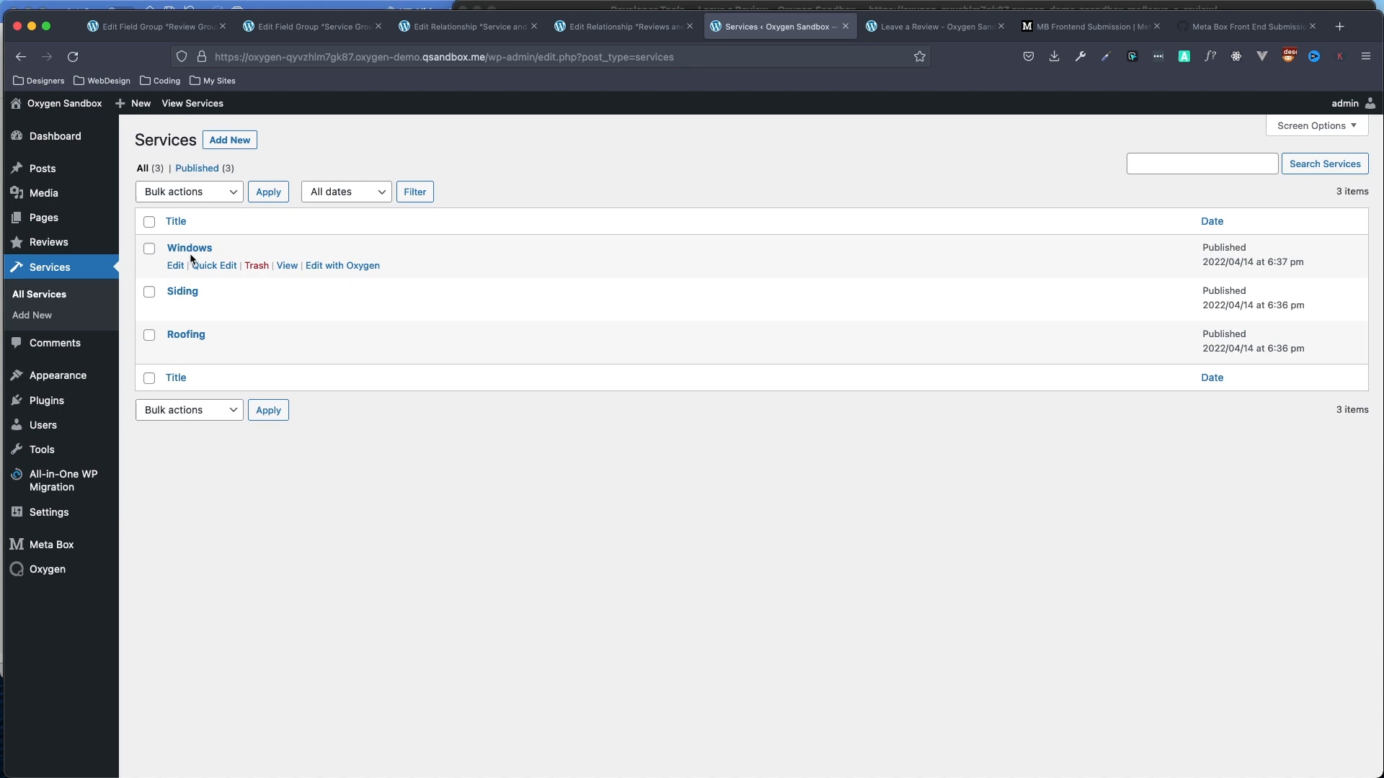
left_click(188, 294)
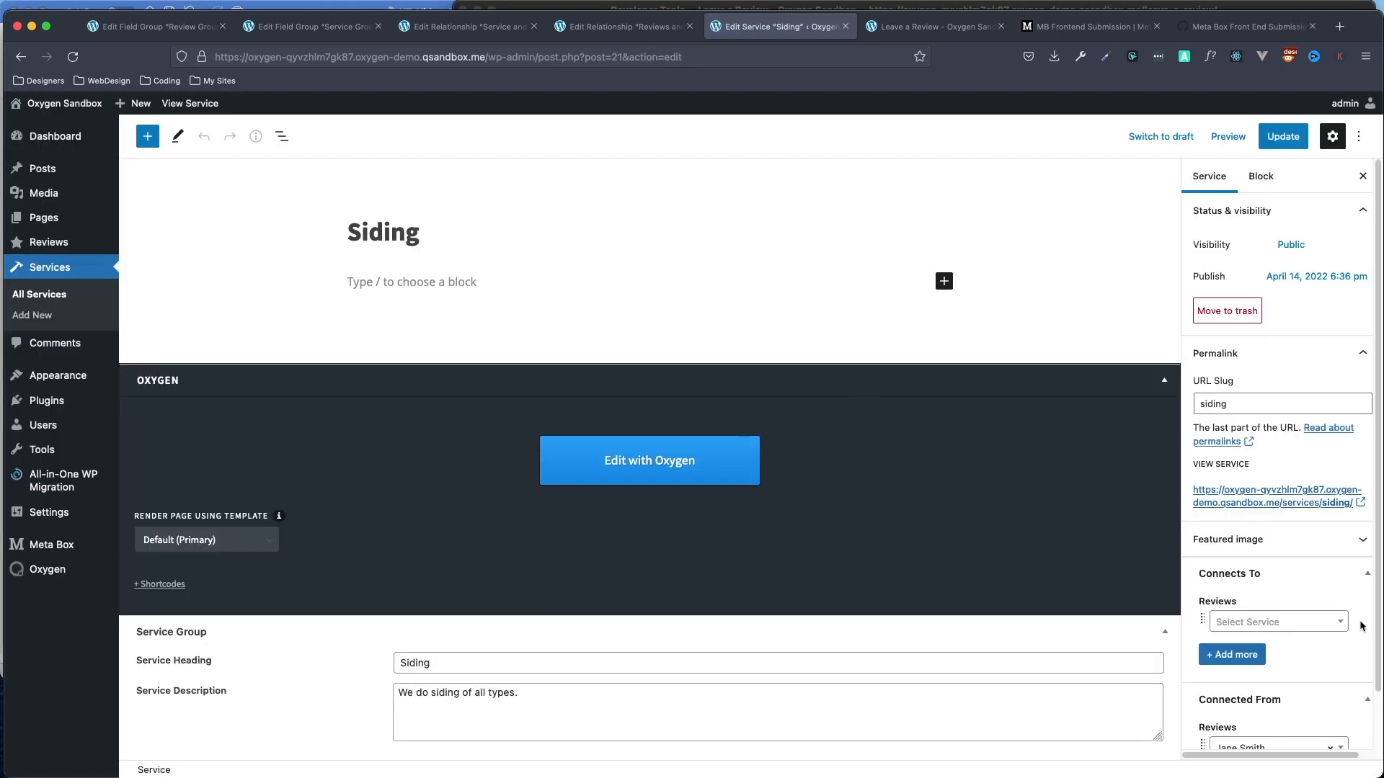
scroll(1333, 692, "down", 2)
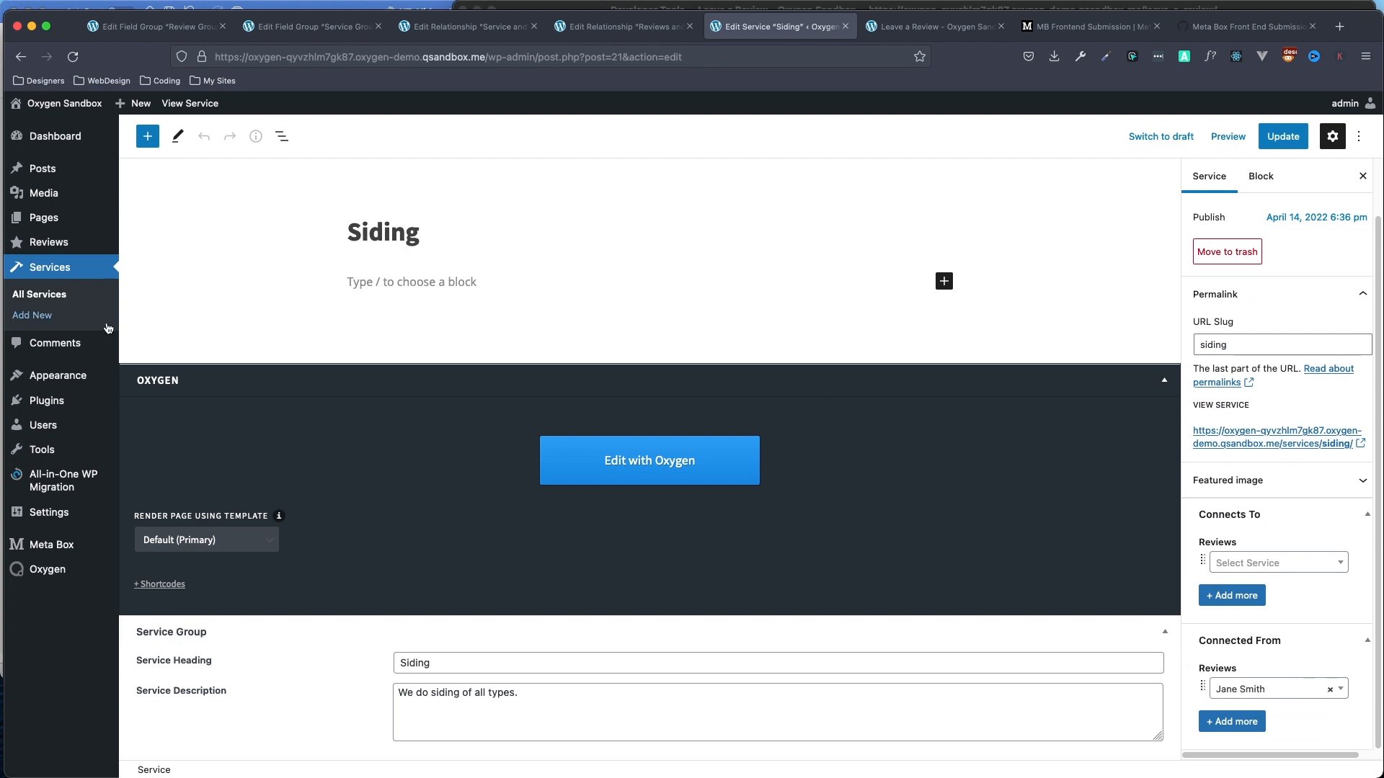
left_click(60, 296)
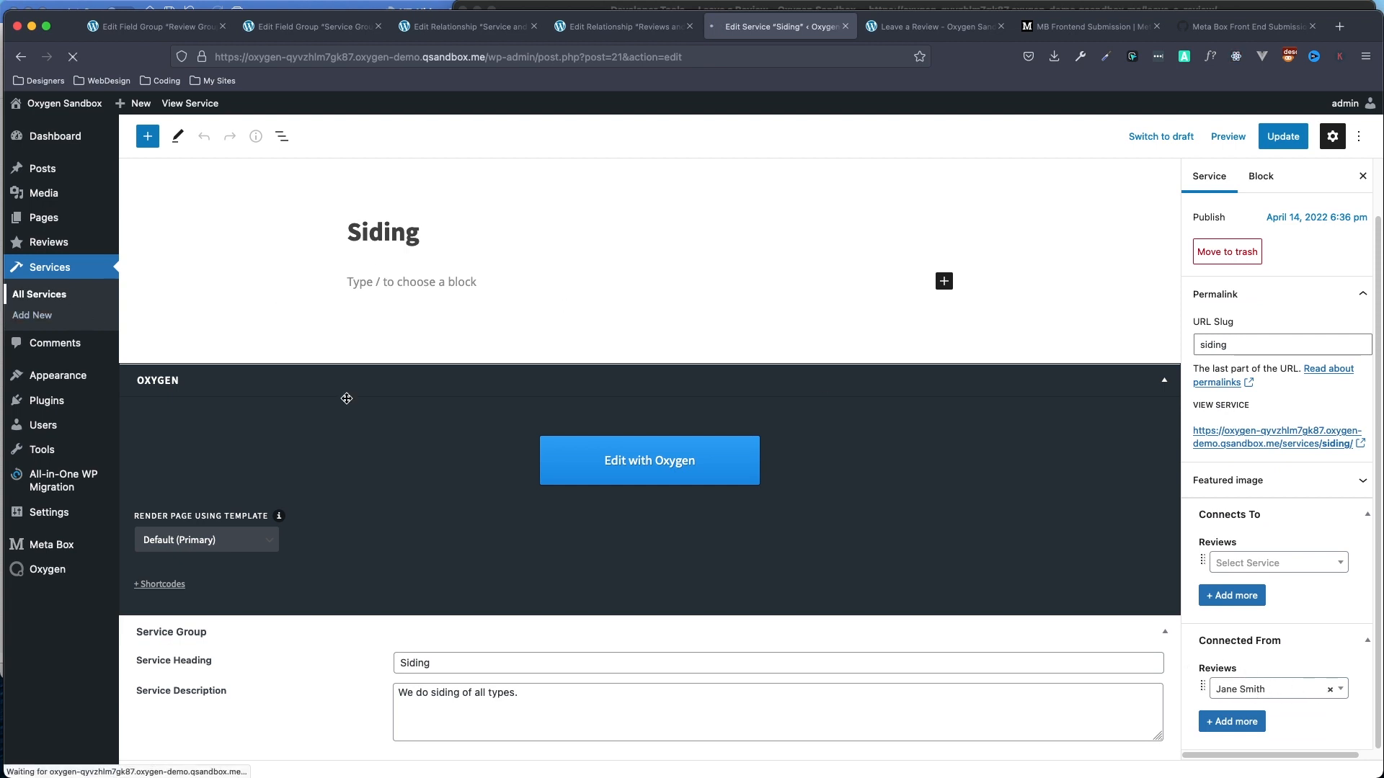
Open the Roofing service and check which reviews are connected to it.
left_click(186, 336)
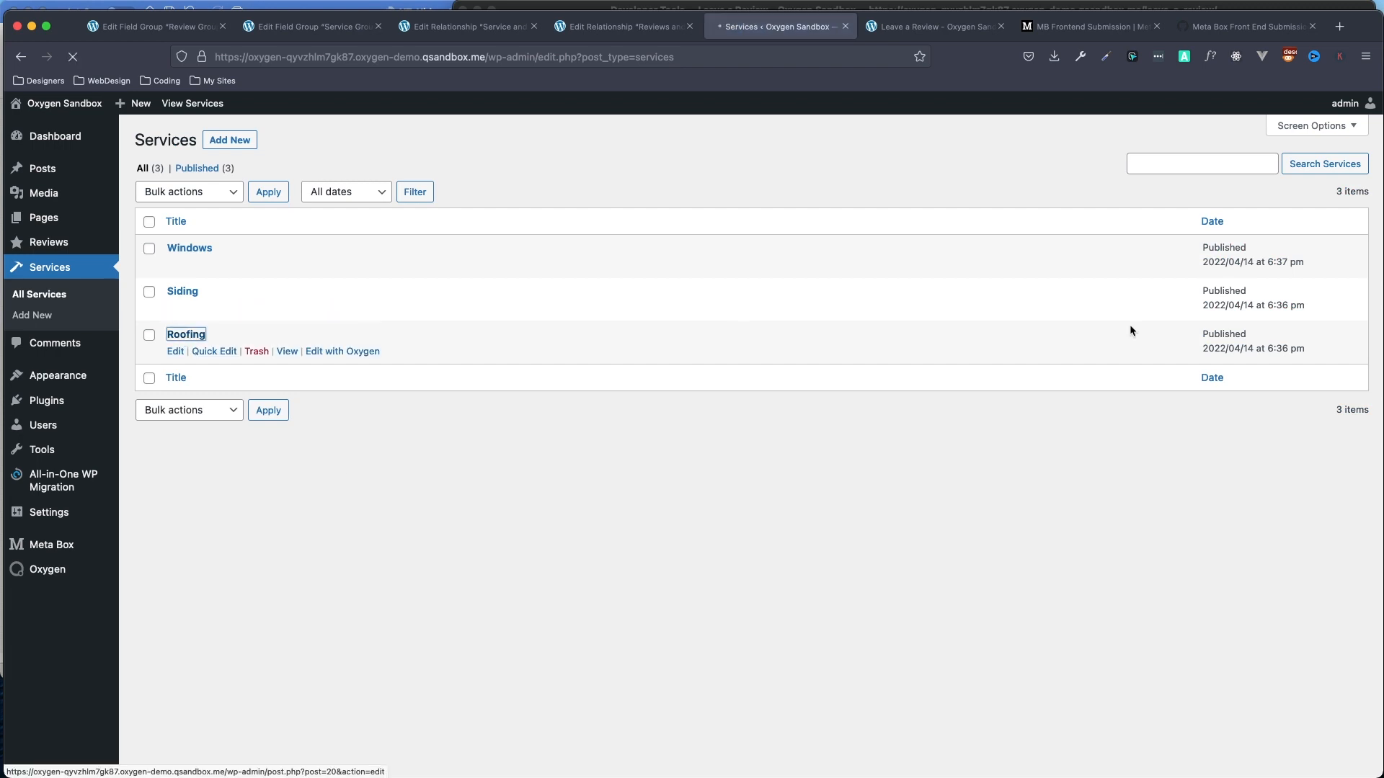
scroll(1267, 688, "down", 2)
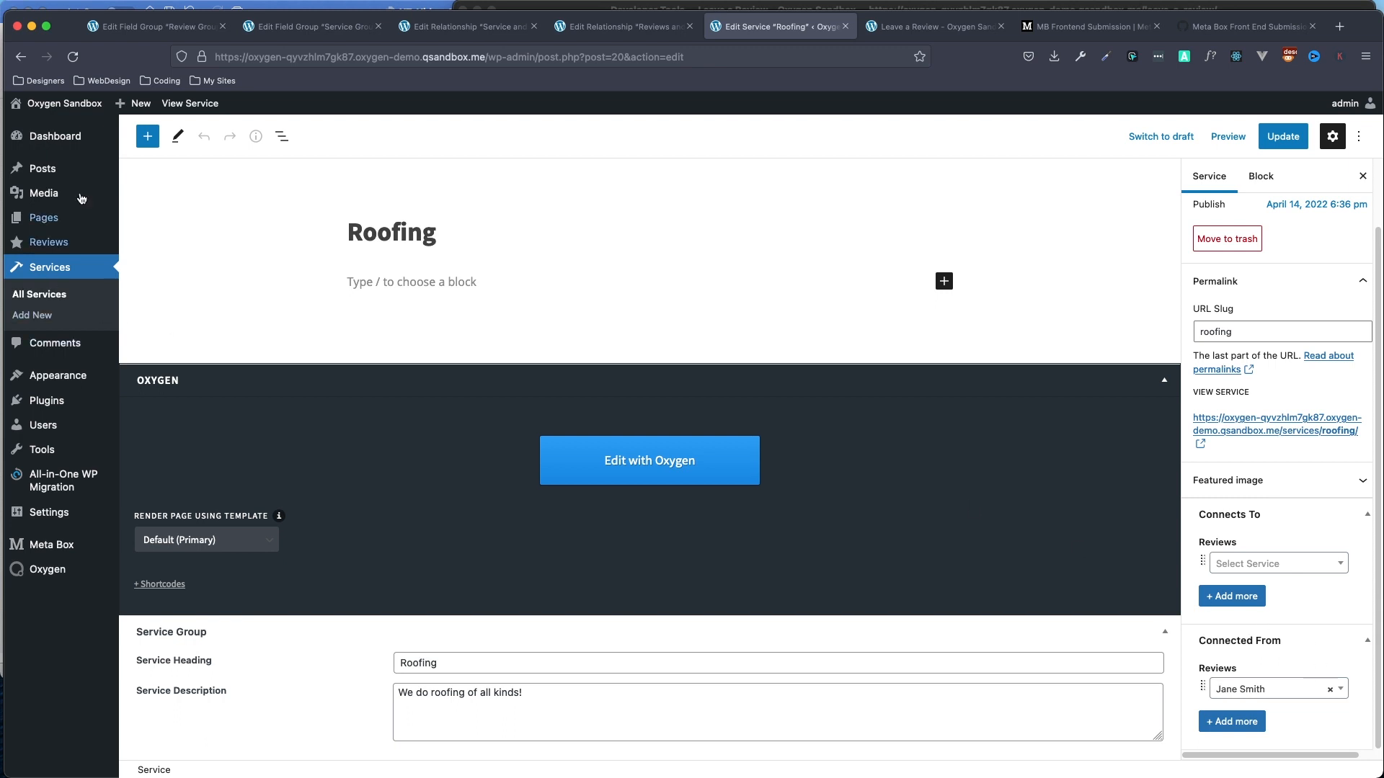
On the Leave a Review page, enter the reviewer's full name and the review text "Another great service provided by this company".
left_click(858, 17)
left_click(481, 300)
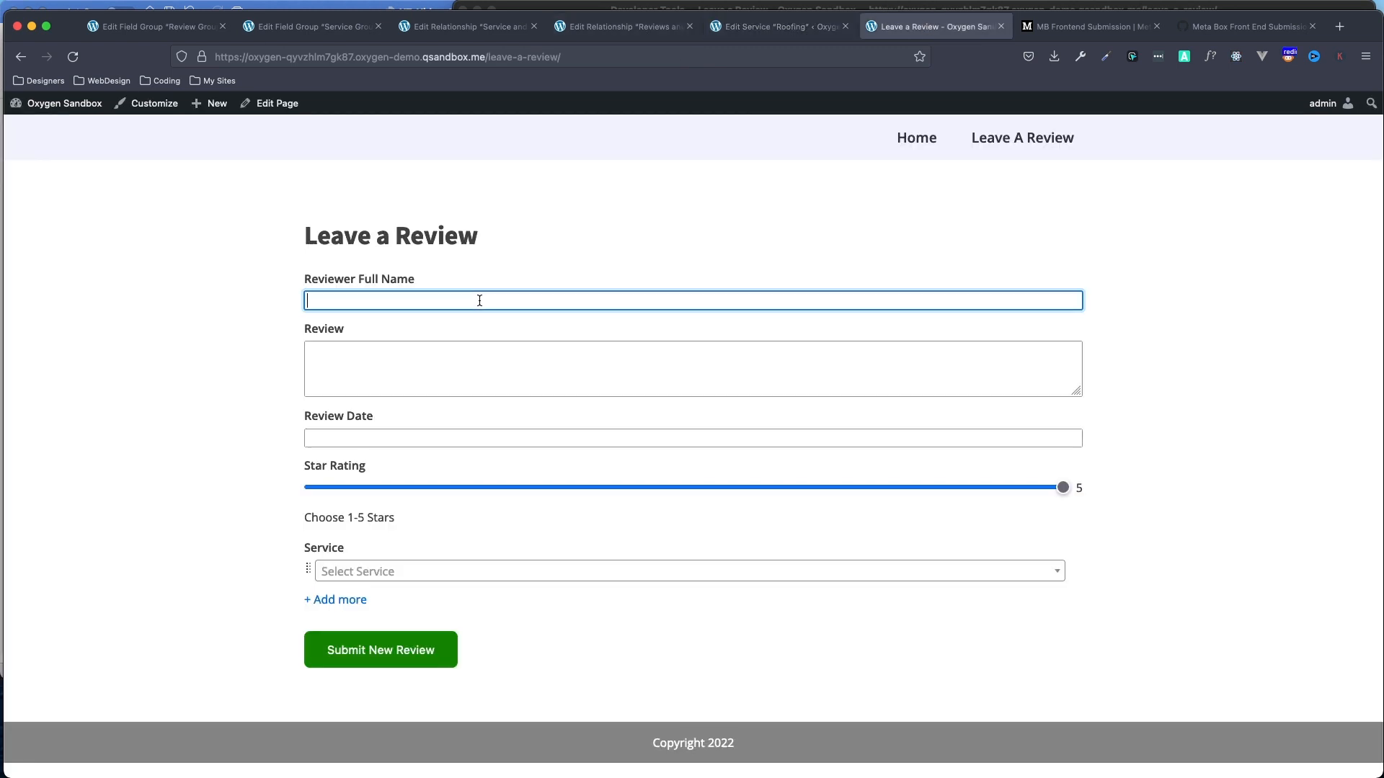
type("Ja")
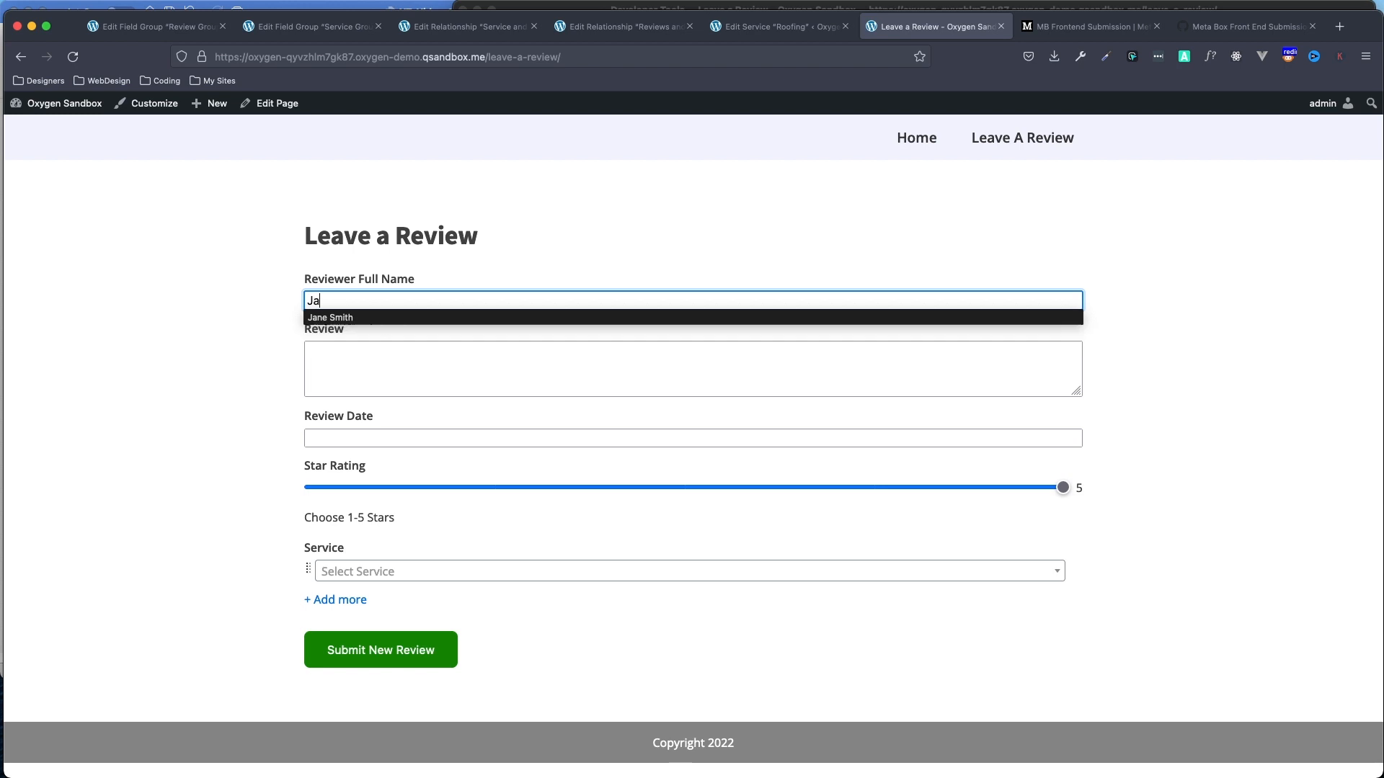
type("mes Williams")
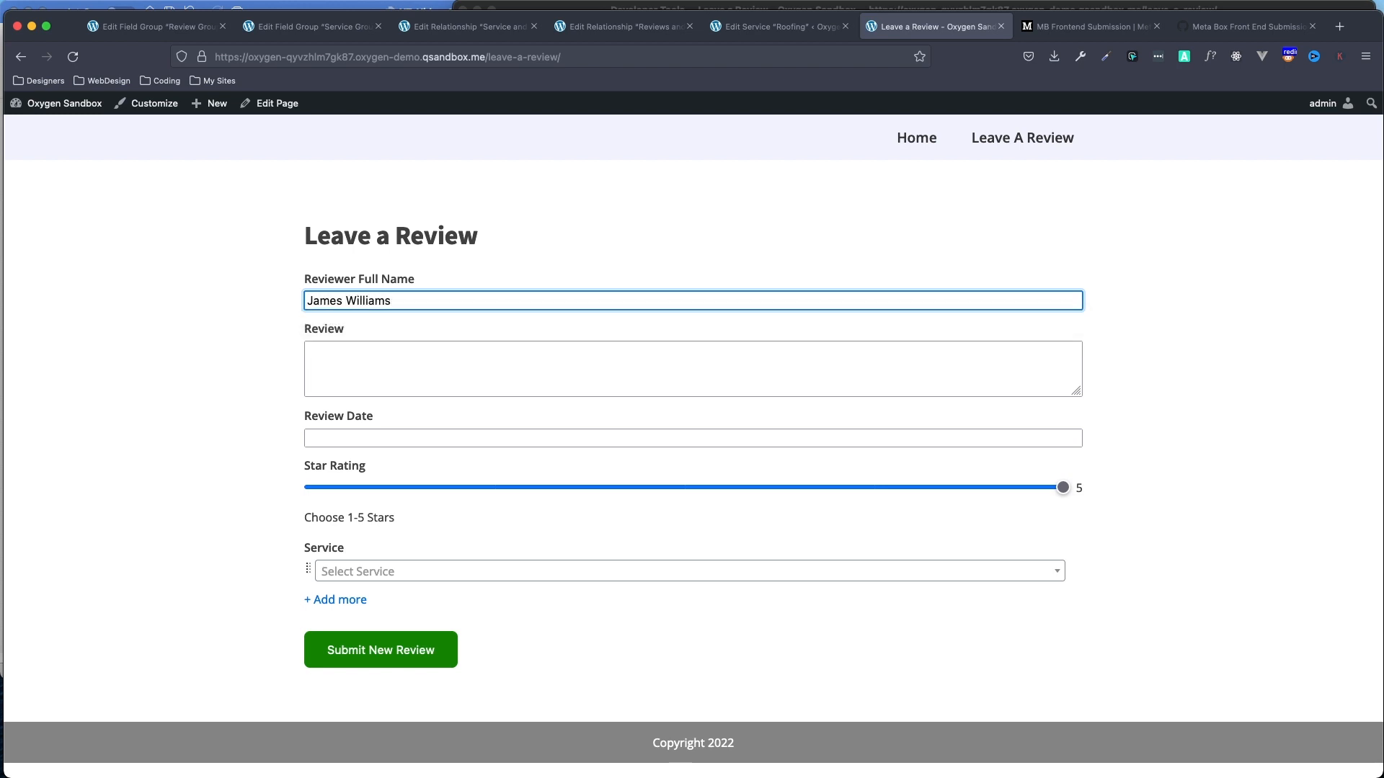
key("Tab")
type("Another")
type(" great service pr")
type("ivided ")
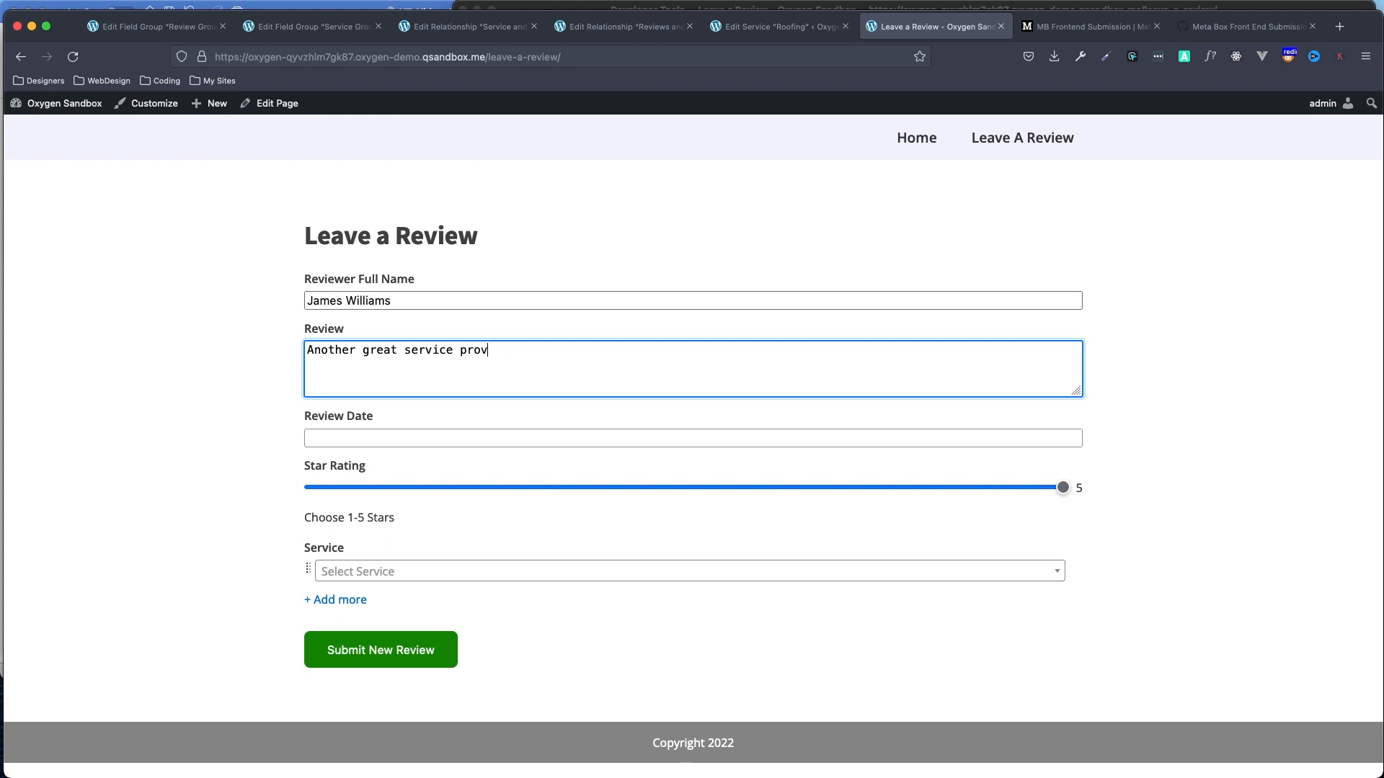
type("by this company")
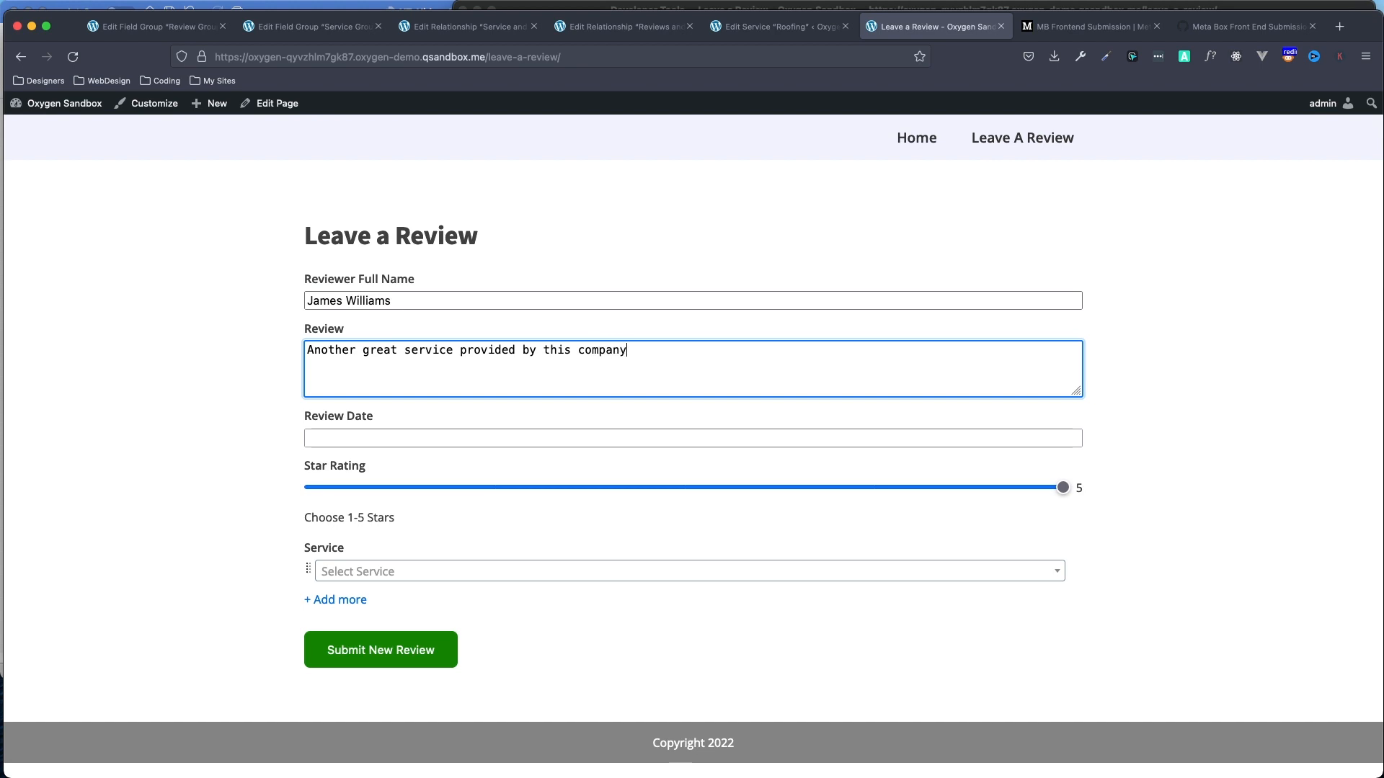
Set the review date to 04-11-2022, select Roofing as the service, and submit the new review.
left_click(427, 438)
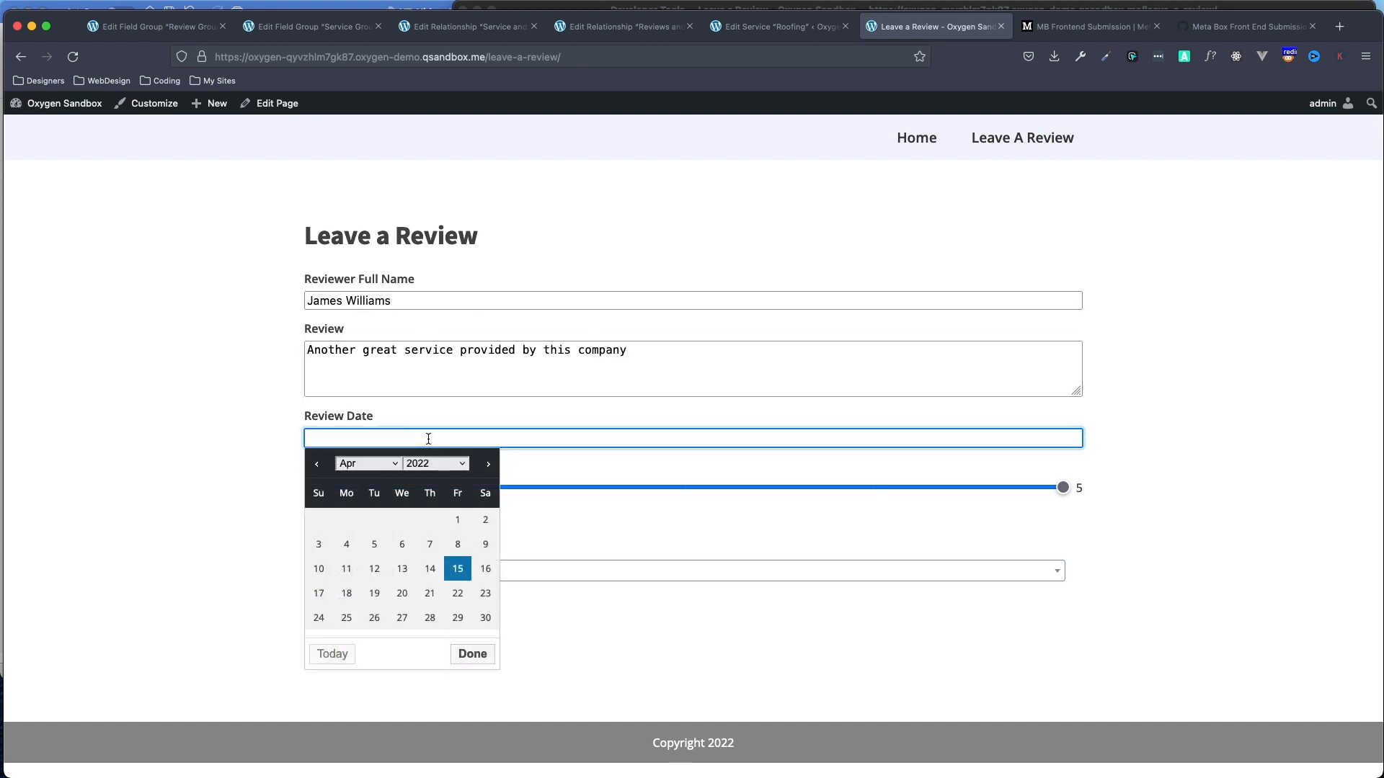
left_click(346, 569)
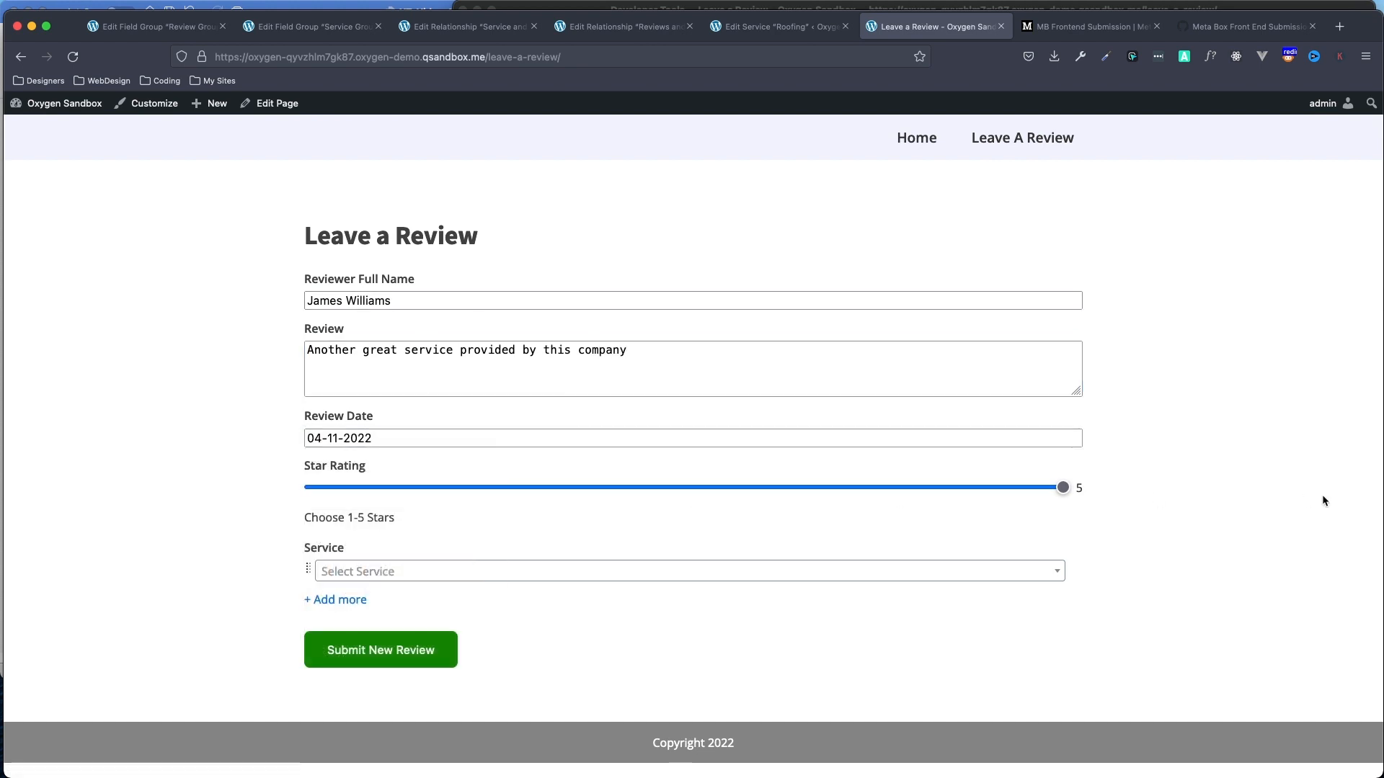
left_click(405, 574)
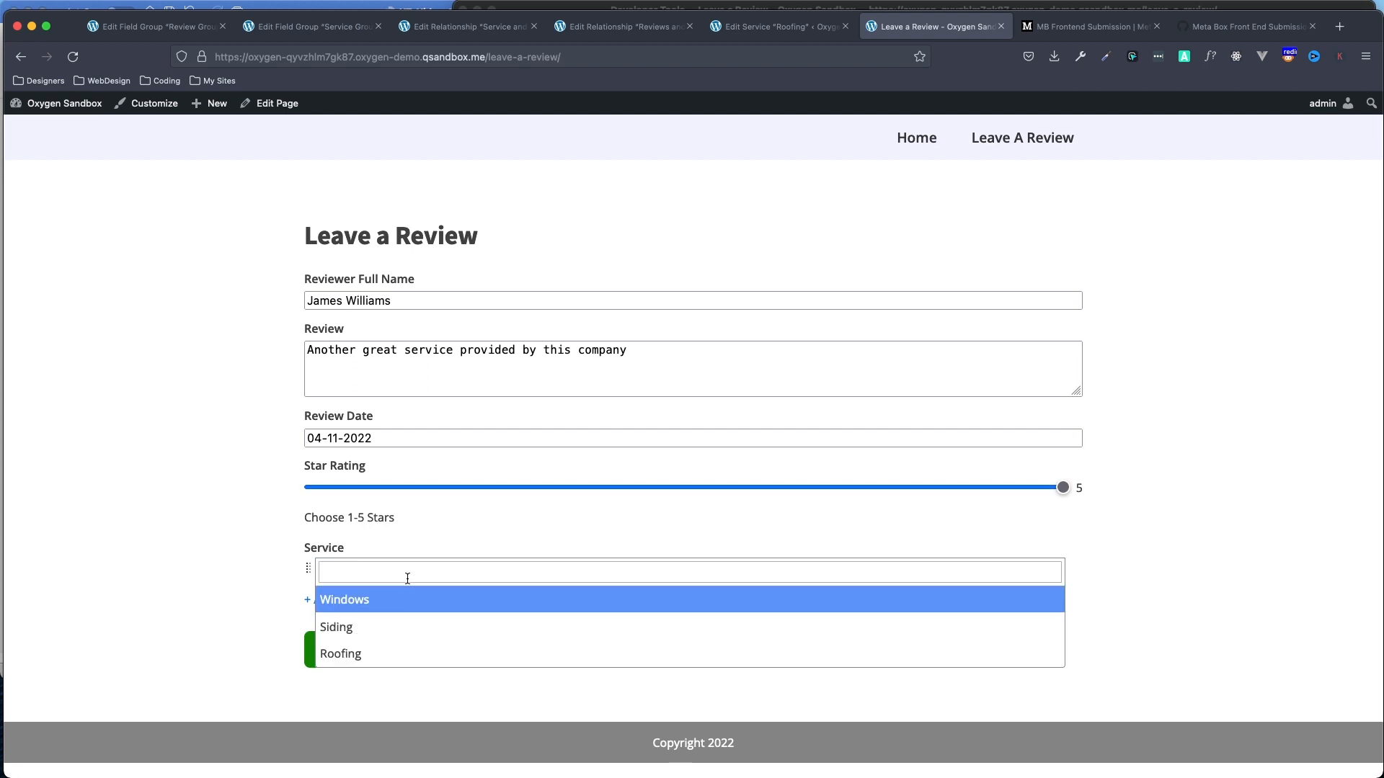
left_click(337, 654)
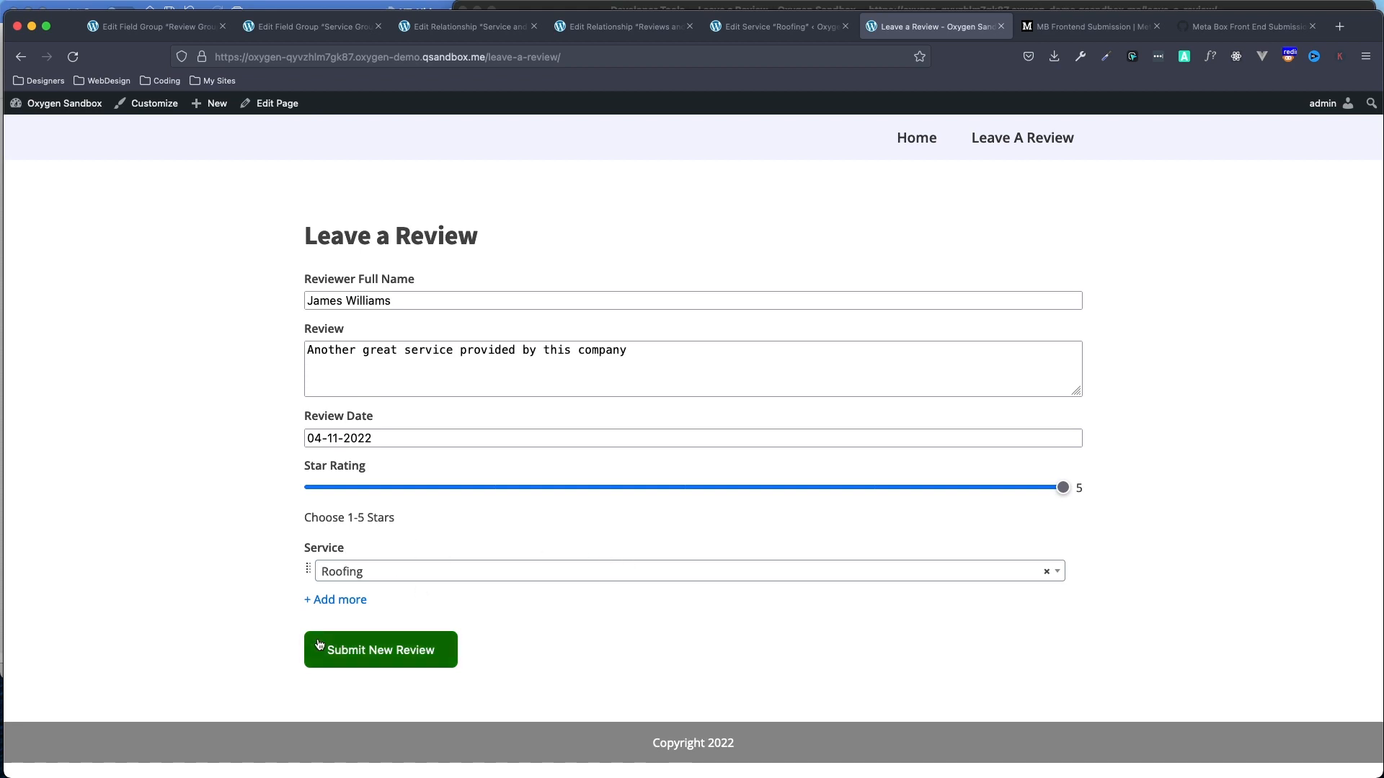
left_click(393, 658)
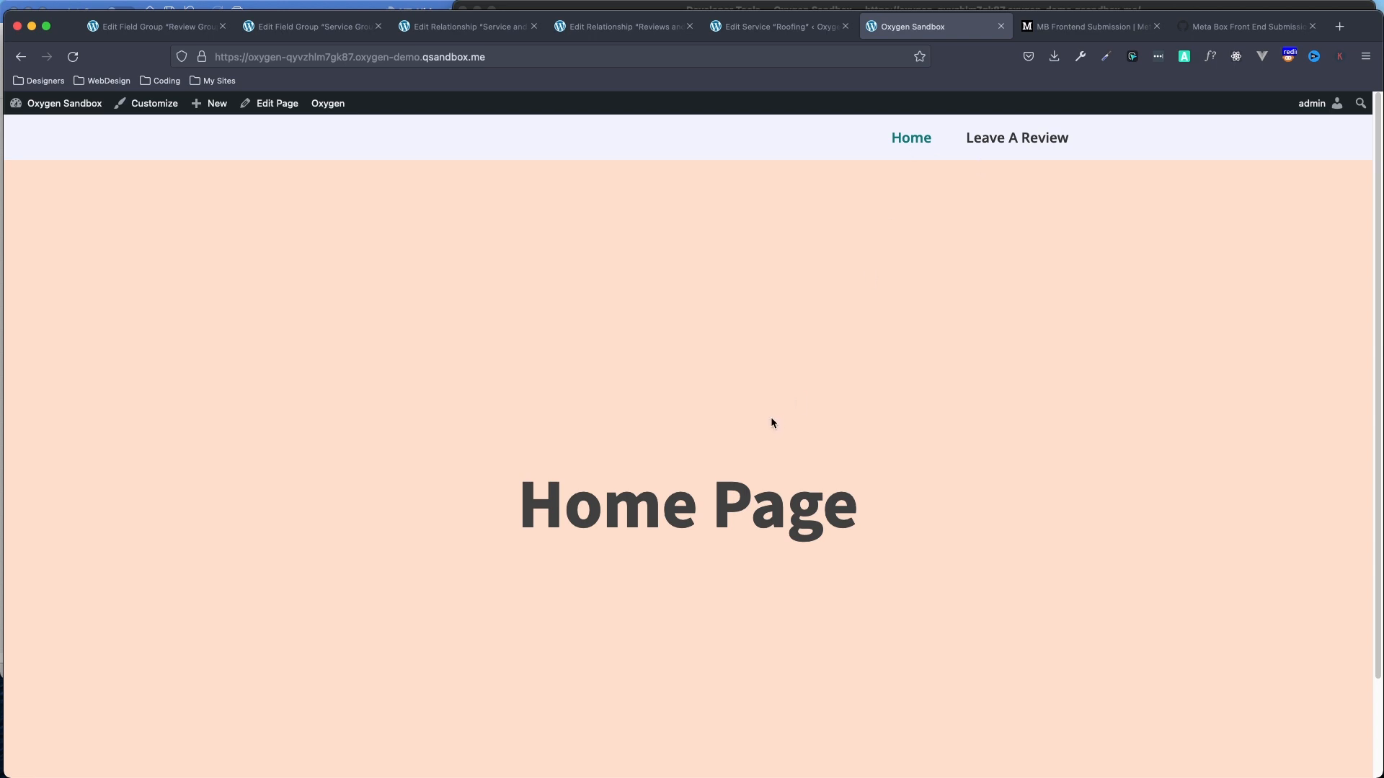
Reopen the Leave a Review page, then reload the Roofing service and check its connected reviews.
left_click(1013, 138)
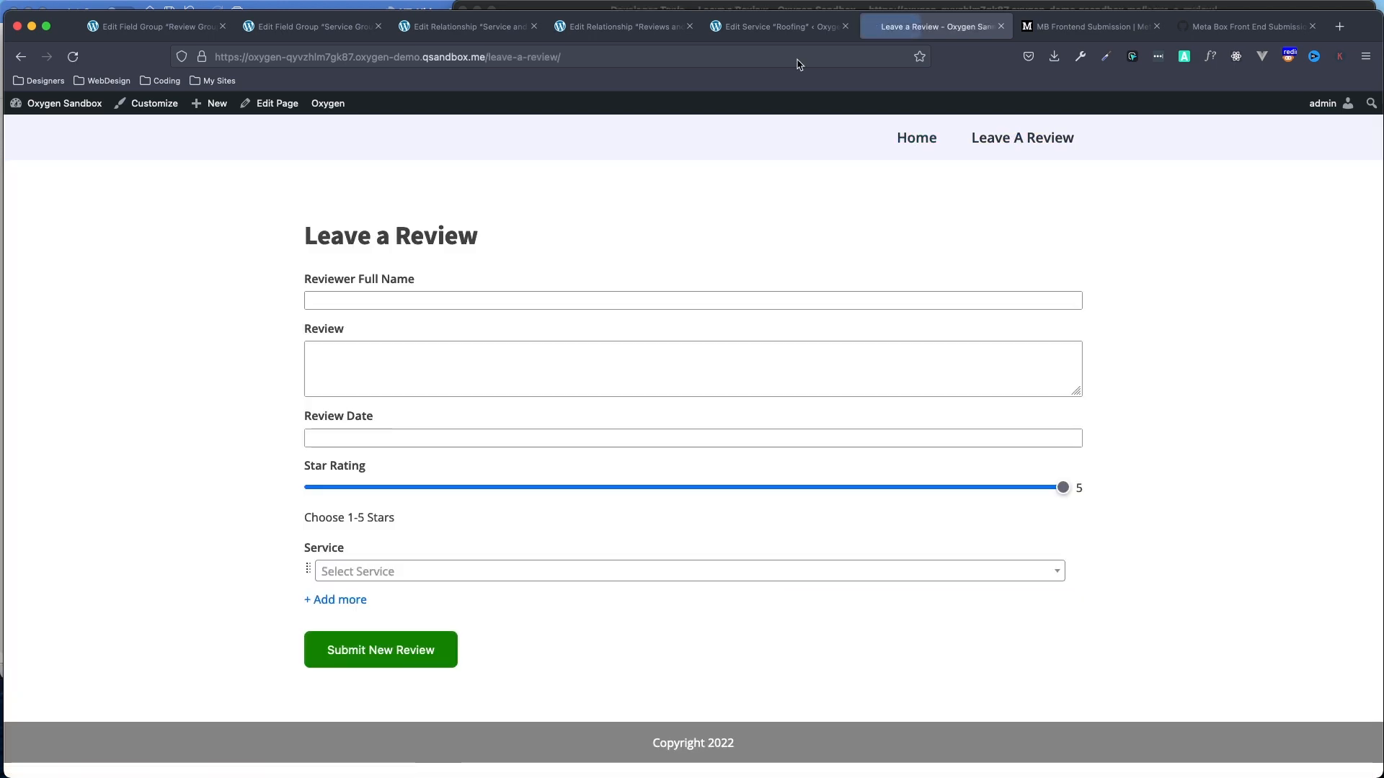
left_click(765, 28)
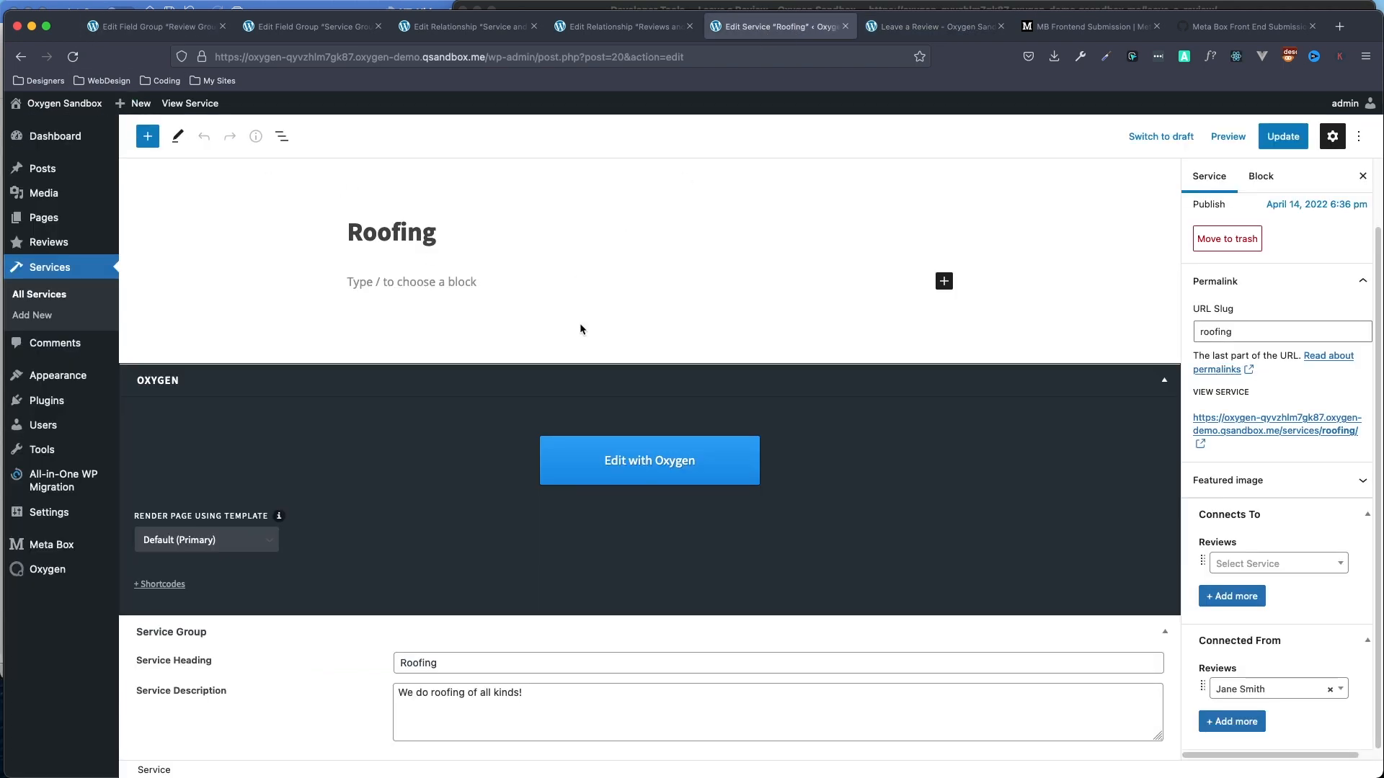
left_click(72, 58)
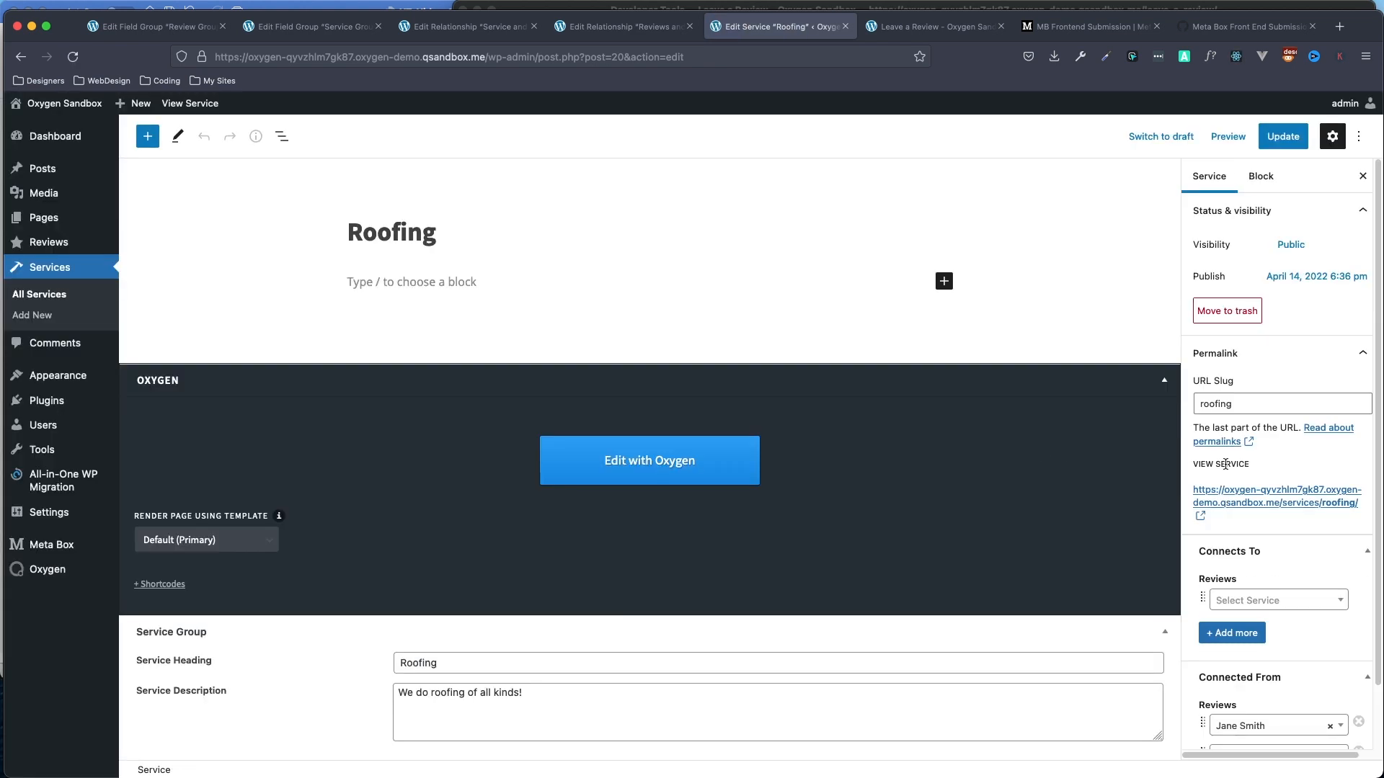
left_click(1232, 692)
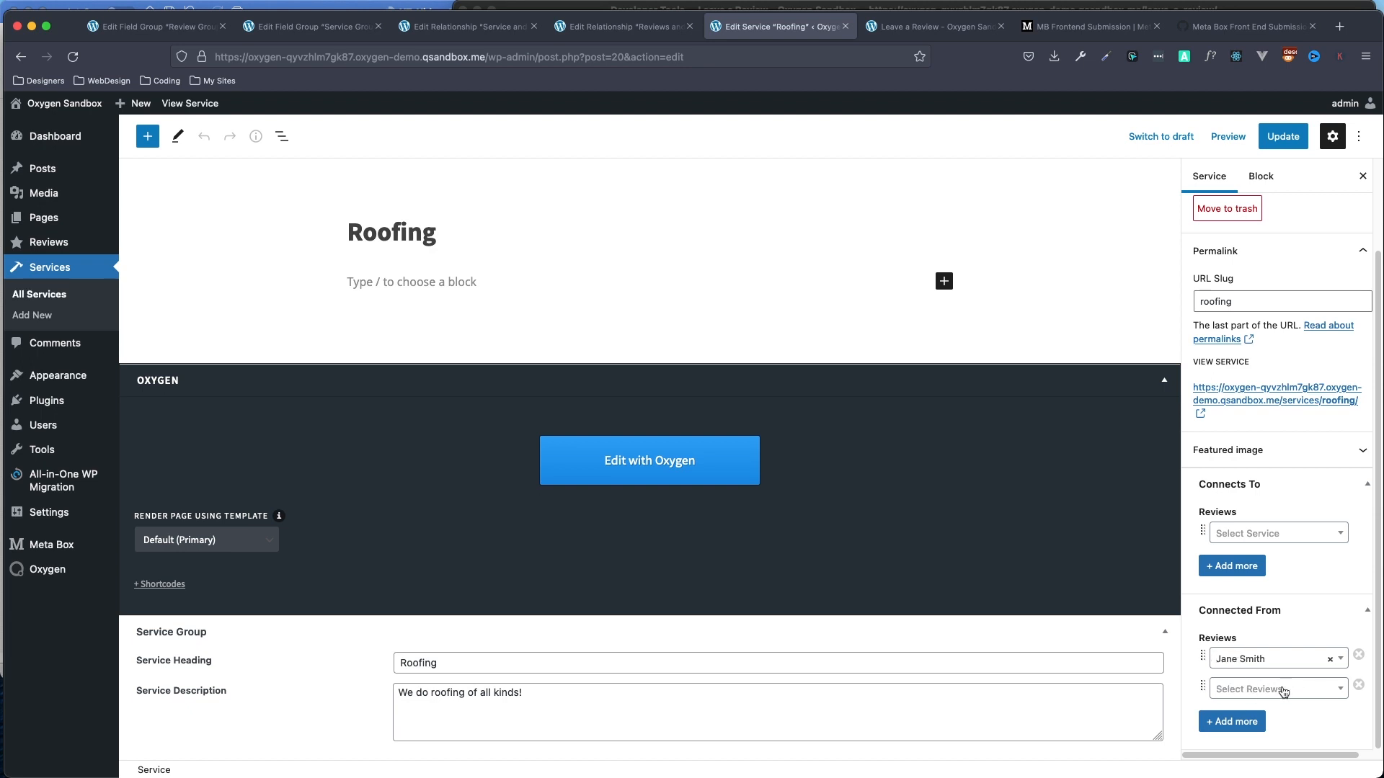
Open the pending review from the Reviews list, check its details and service connections, and publish it.
left_click(53, 247)
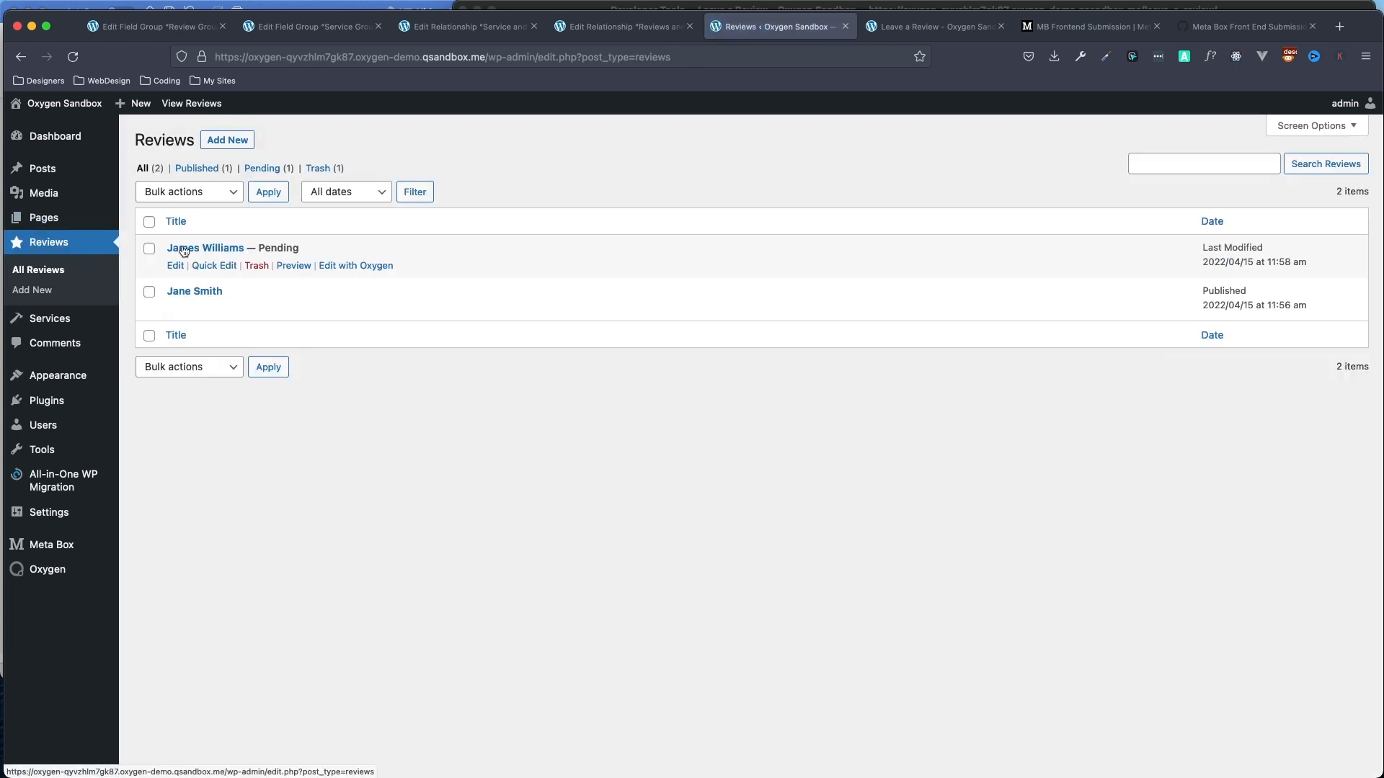
left_click(205, 249)
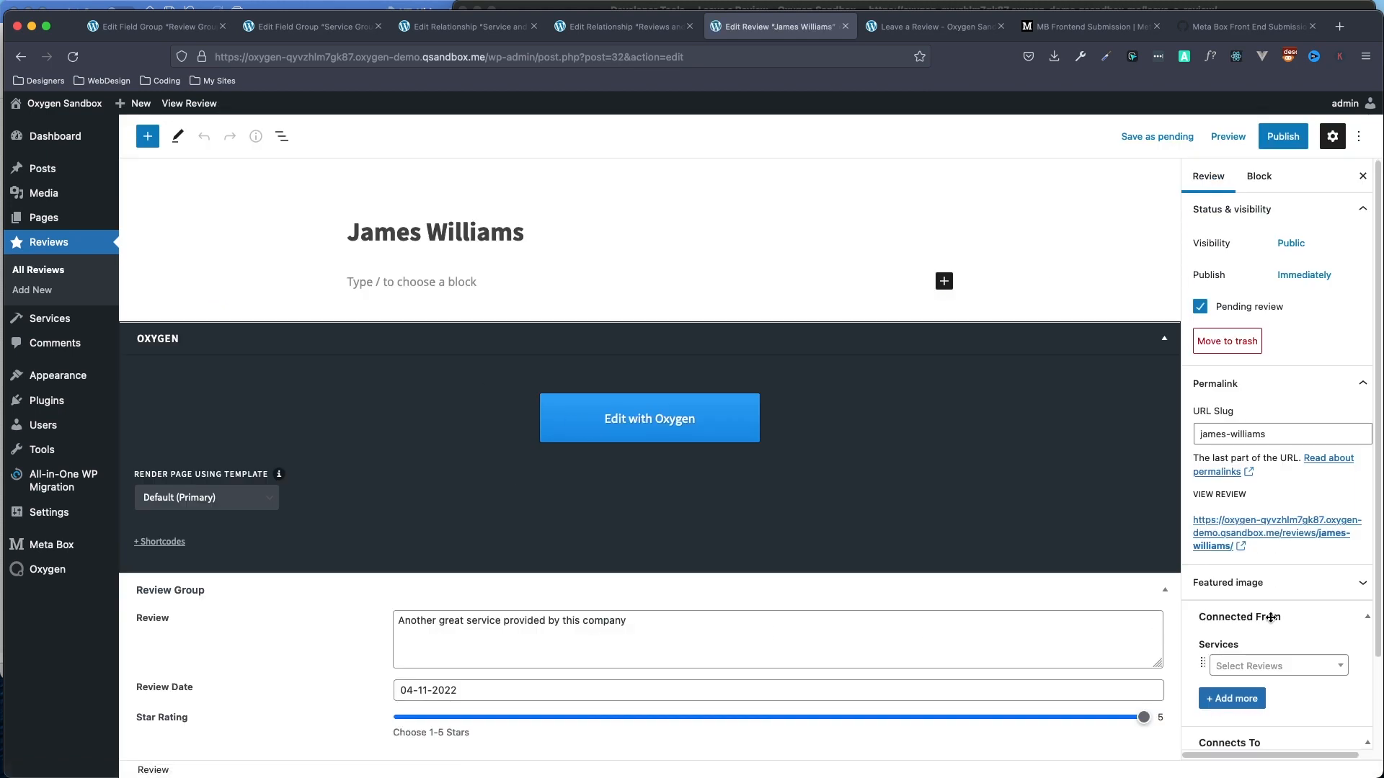
scroll(1272, 623, "down", 3)
scroll(1228, 319, "up", 2)
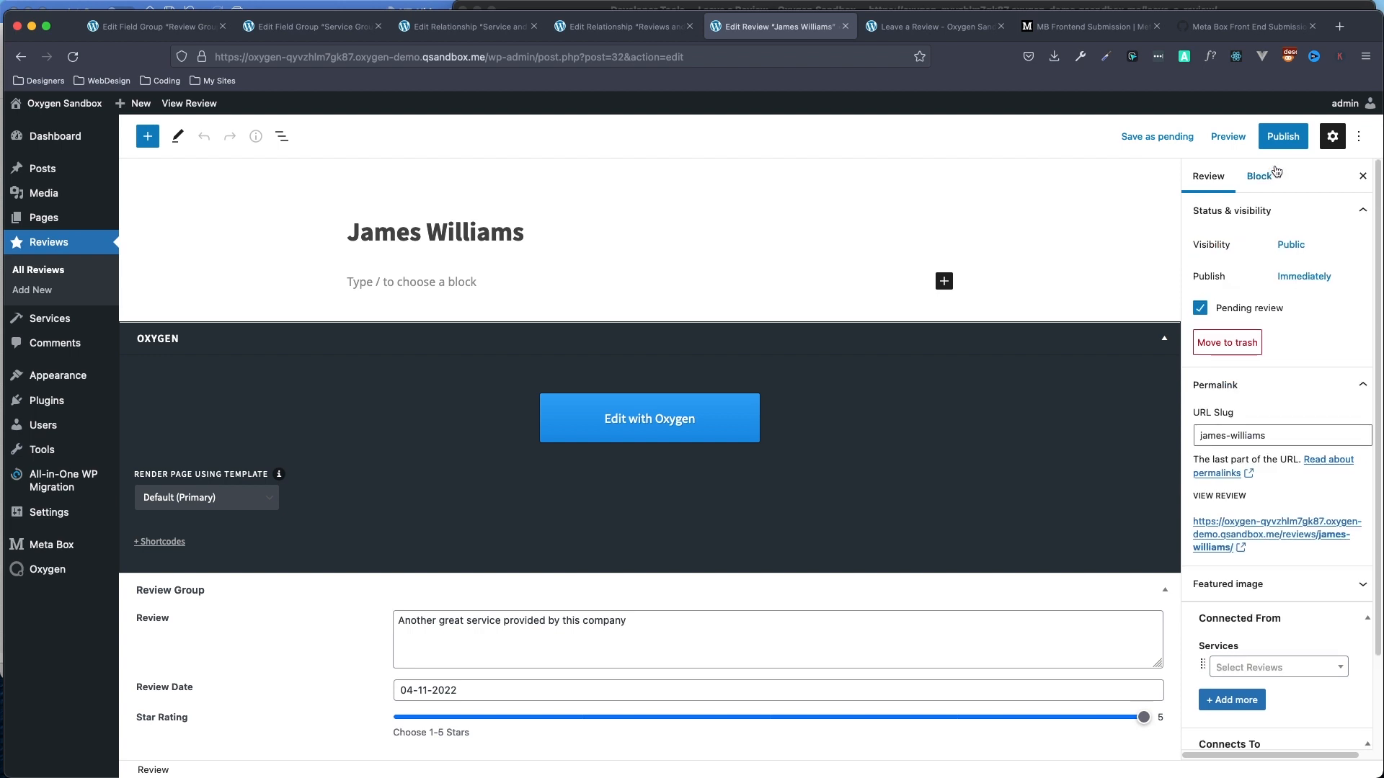
left_click(1283, 140)
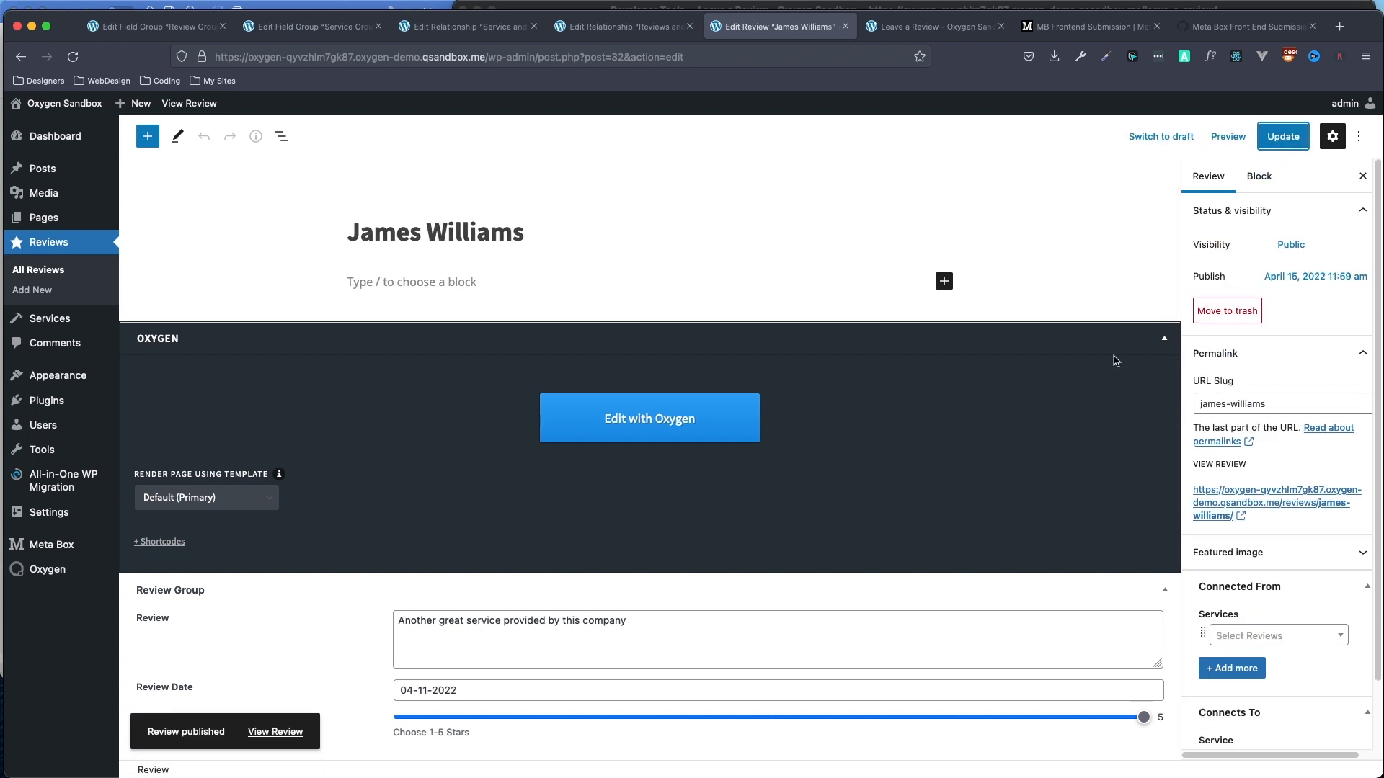
Open the services list in a new browser tab and check the reviews connected to the Roofing service.
right_click(49, 321)
left_click(106, 328)
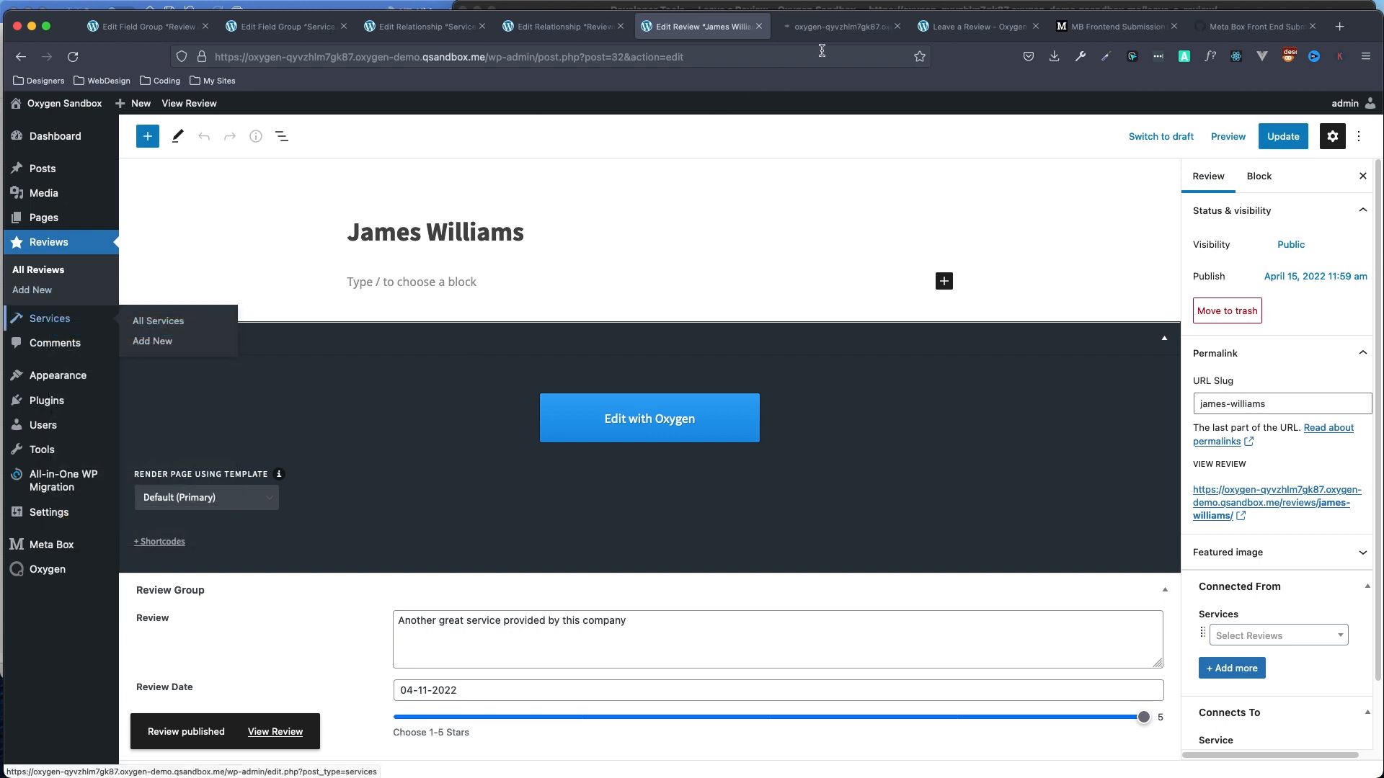
left_click(836, 27)
left_click(188, 335)
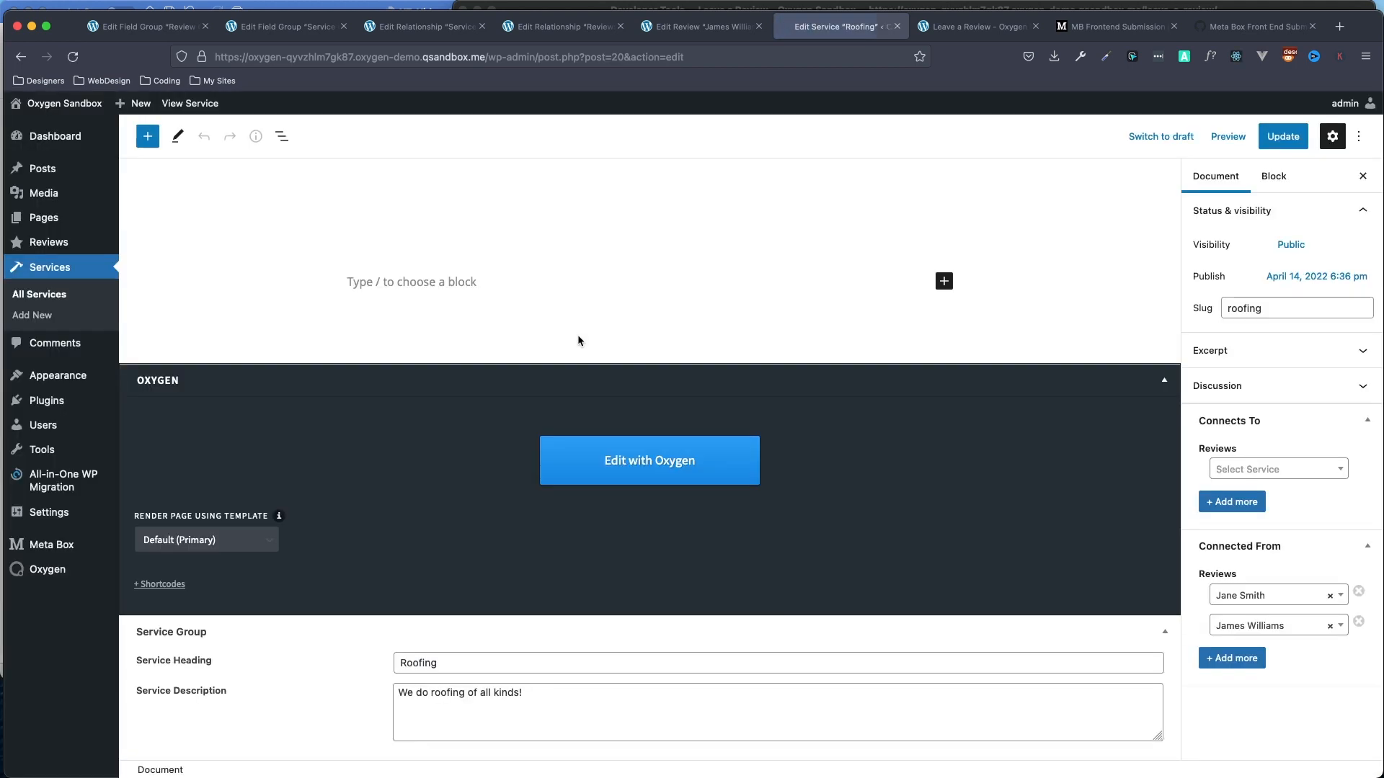
scroll(1312, 585, "down", 3)
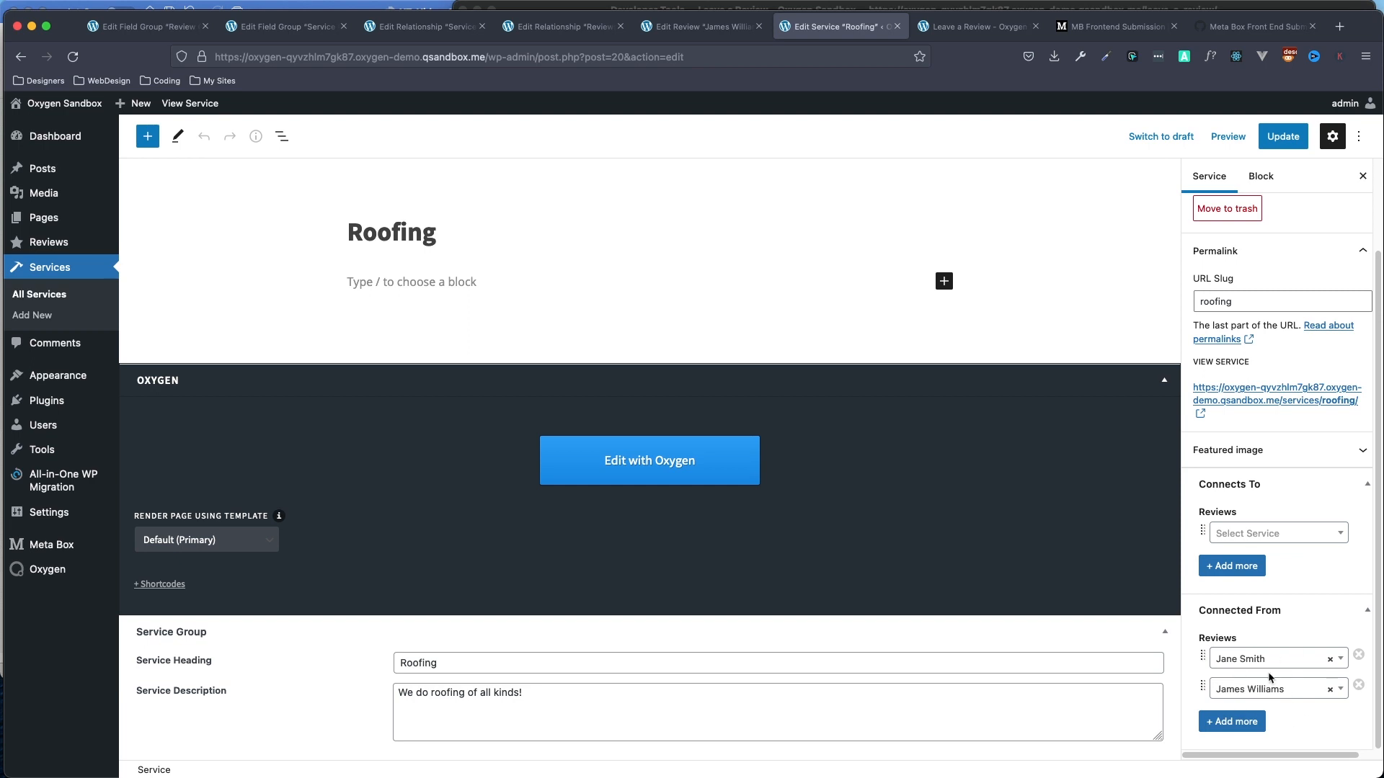
Return to the Leave a Review page and submit the form with its text, date and service fields empty.
left_click(975, 26)
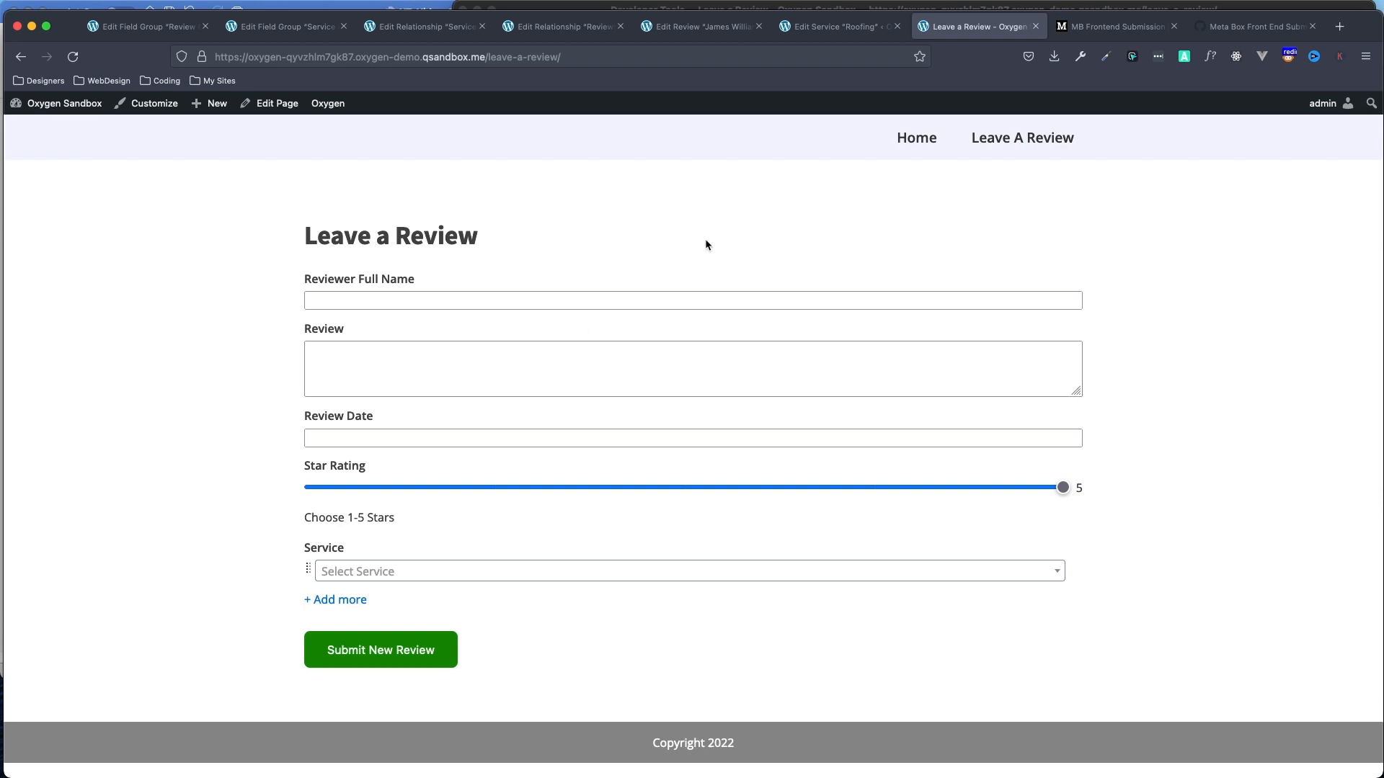
left_click(353, 294)
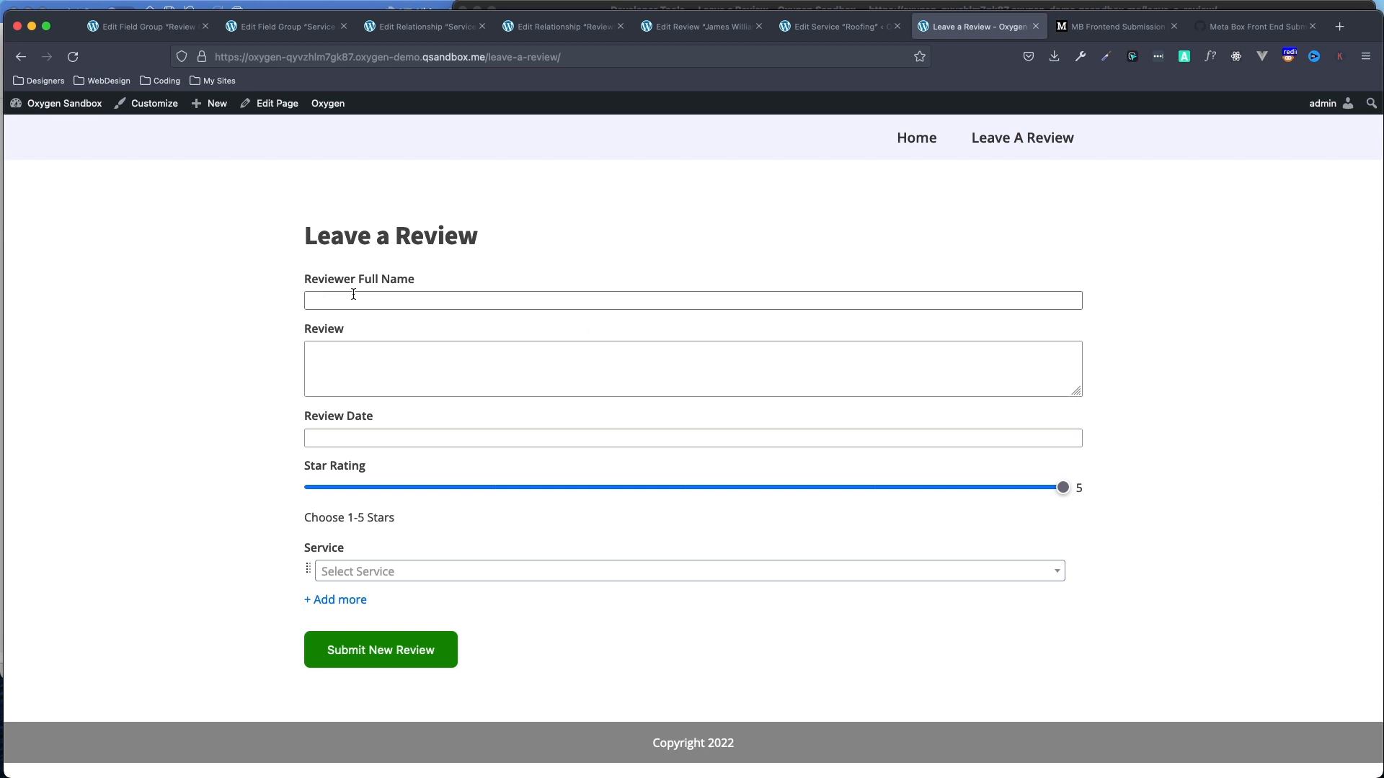
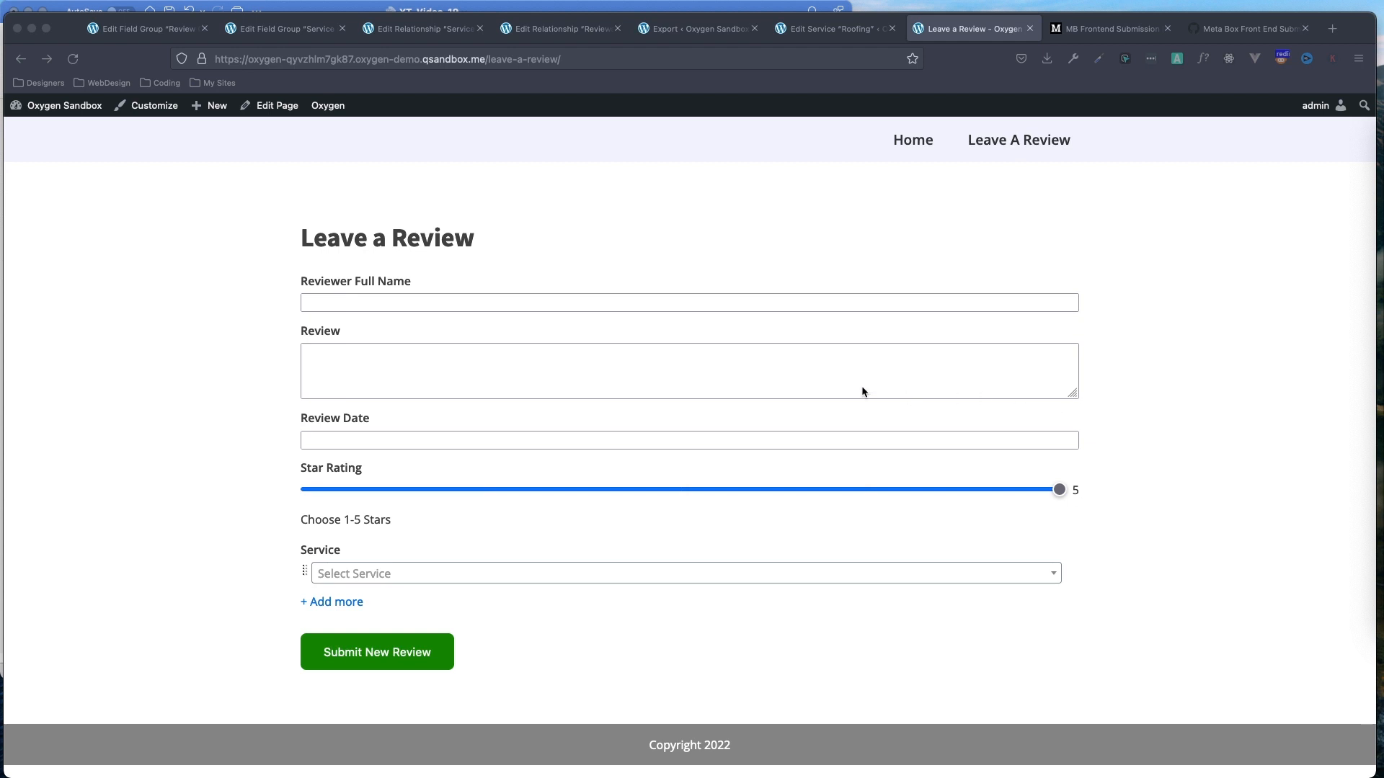
left_click(607, 641)
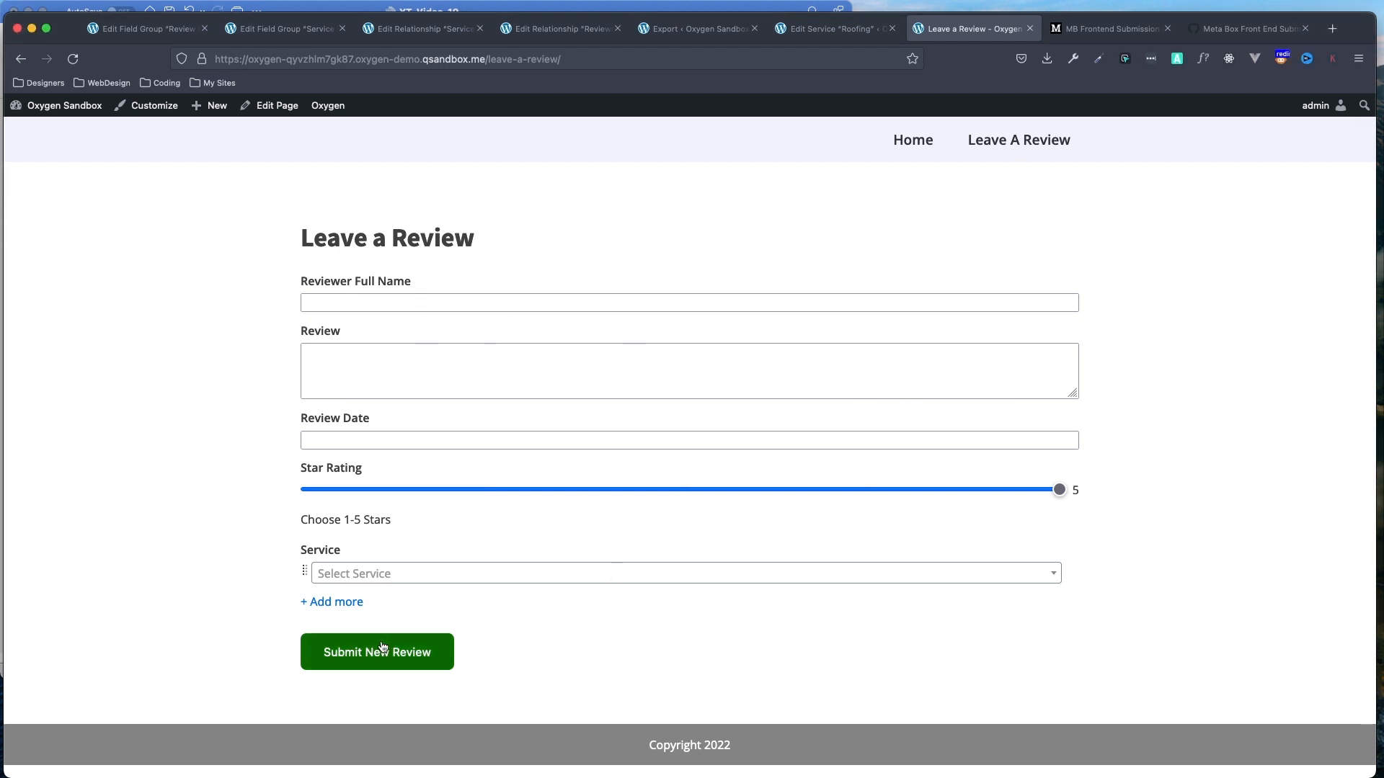
left_click(389, 655)
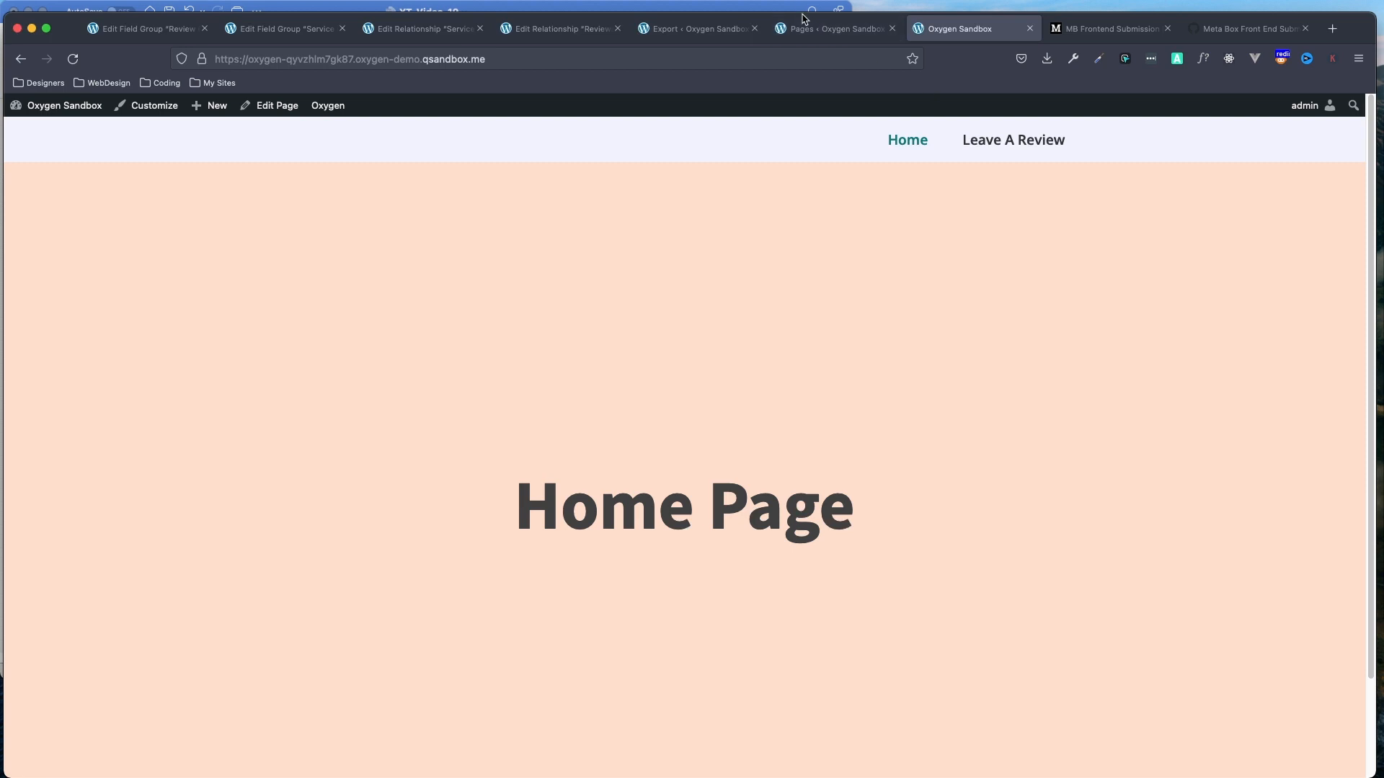
Open the untitled pending review from the Reviews list and examine its fields and service connections.
left_click(836, 29)
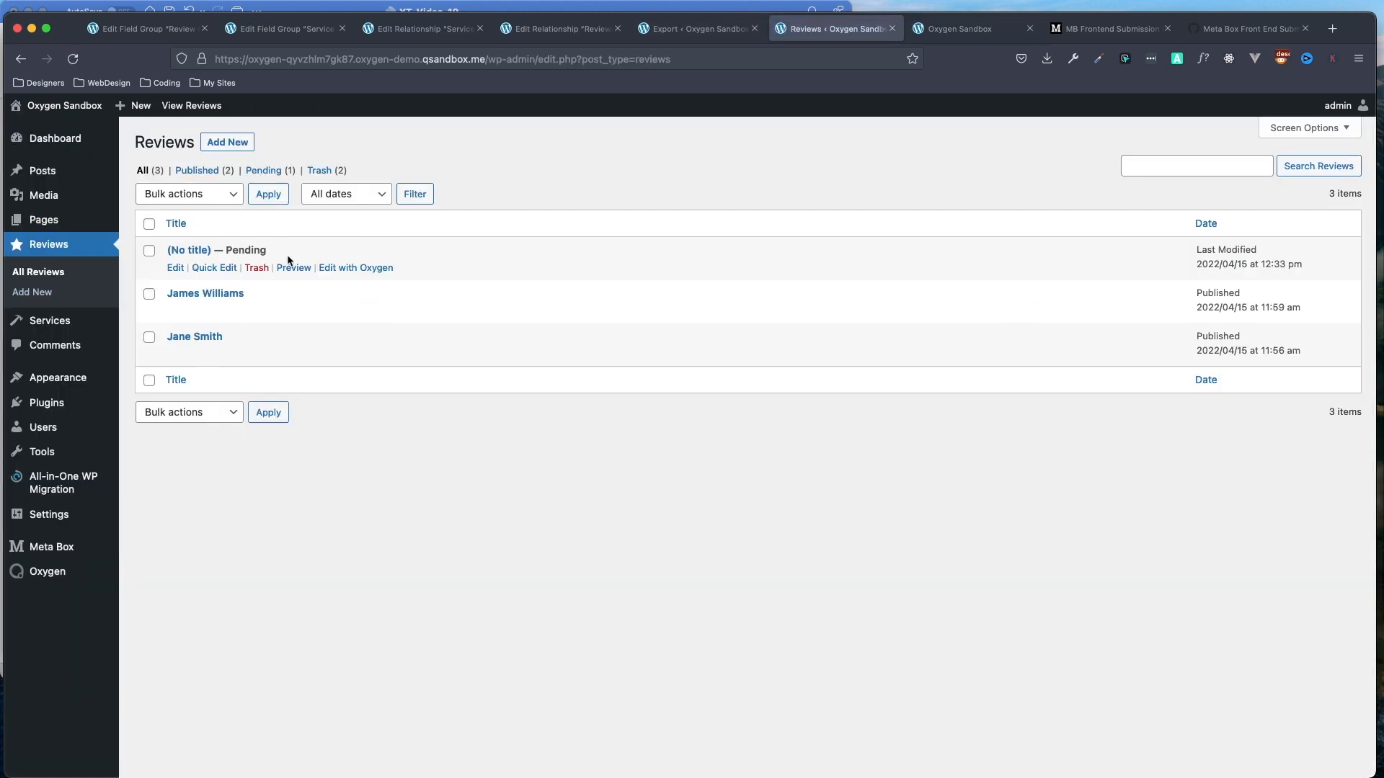
left_click(190, 252)
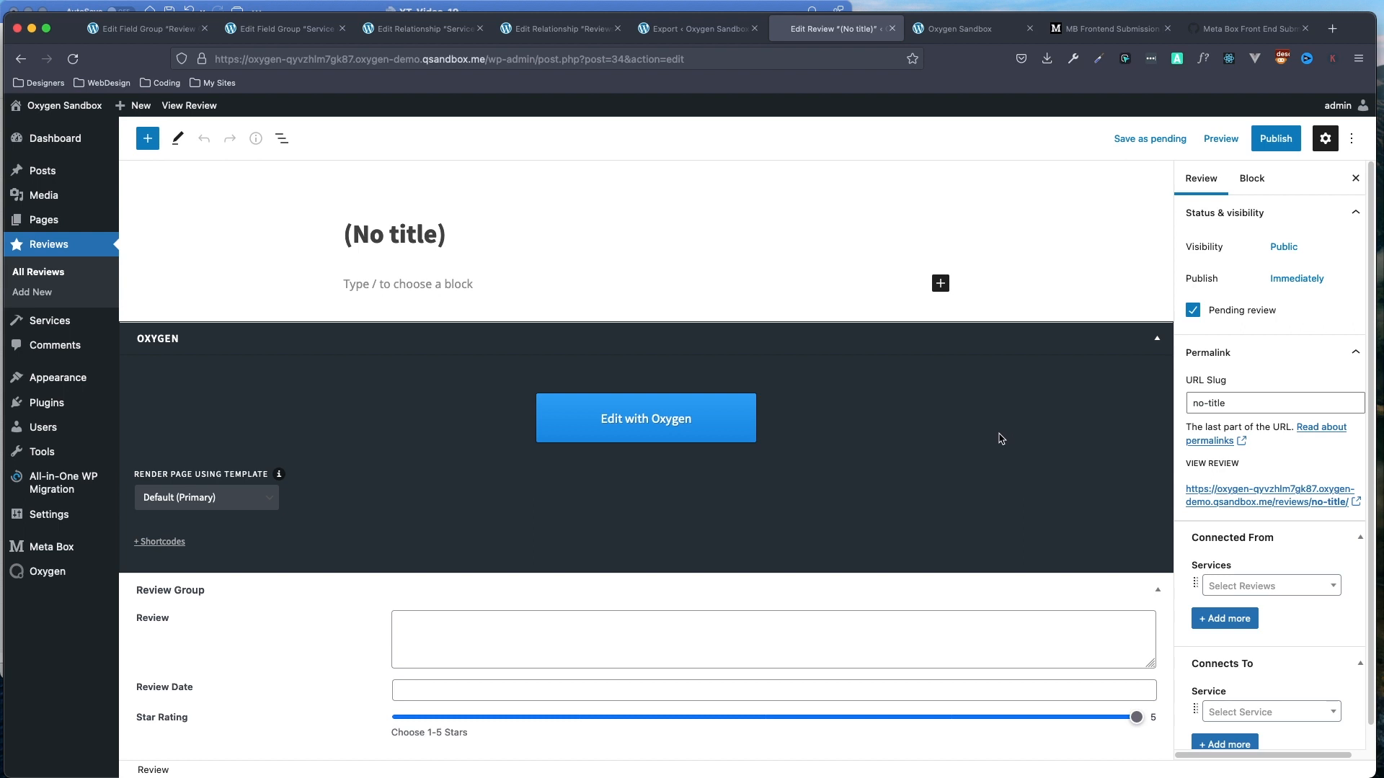
scroll(1359, 634, "down", 3)
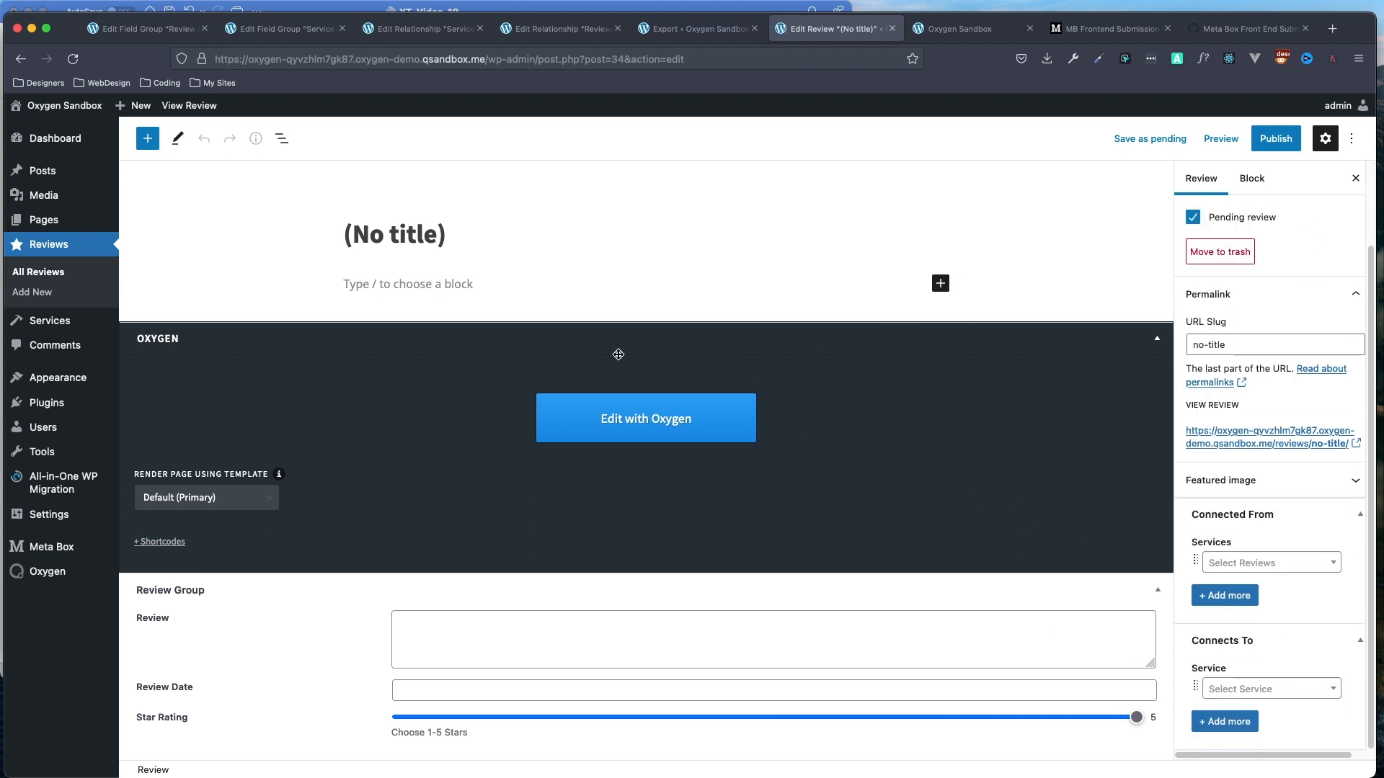
Open the Review Group field group in Meta Box custom fields and expand the Review field's settings.
mouse_move(48, 524)
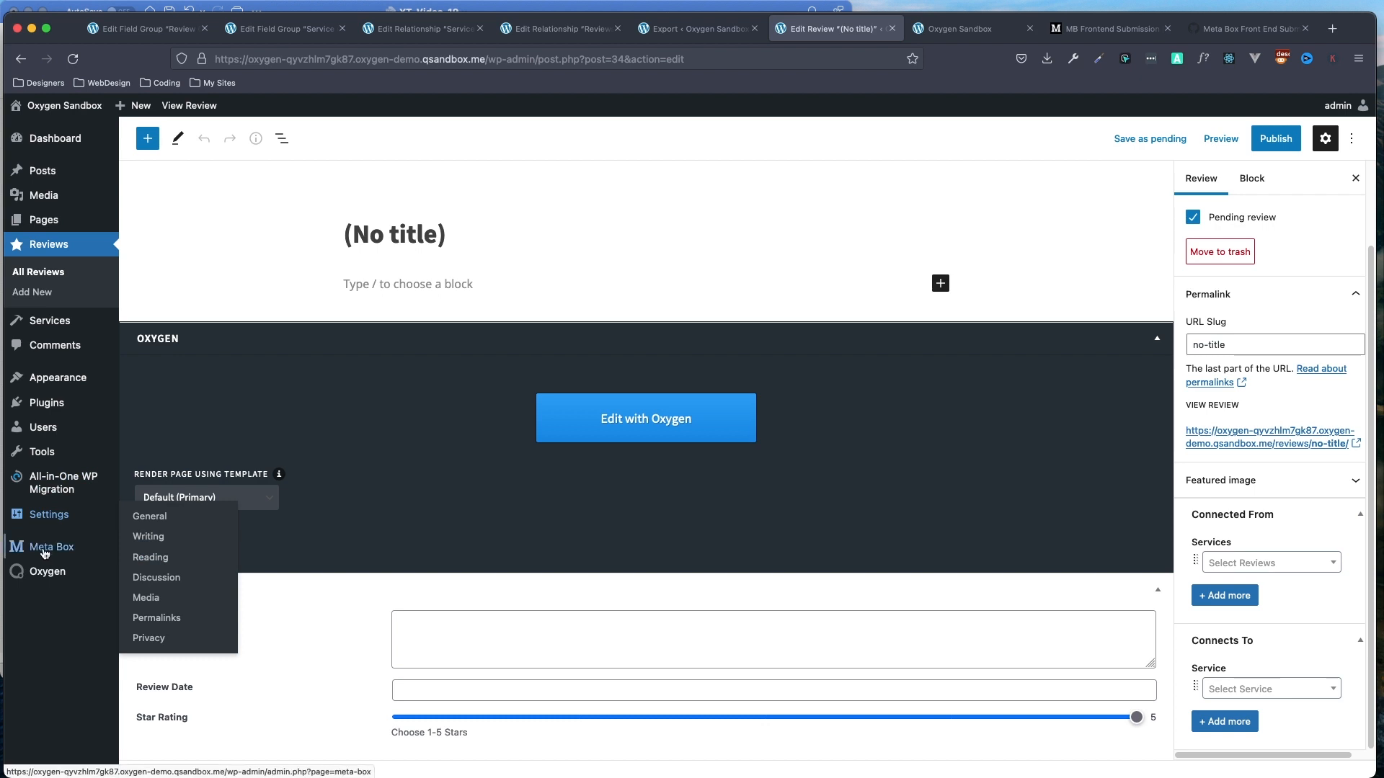
mouse_move(44, 552)
left_click(160, 588)
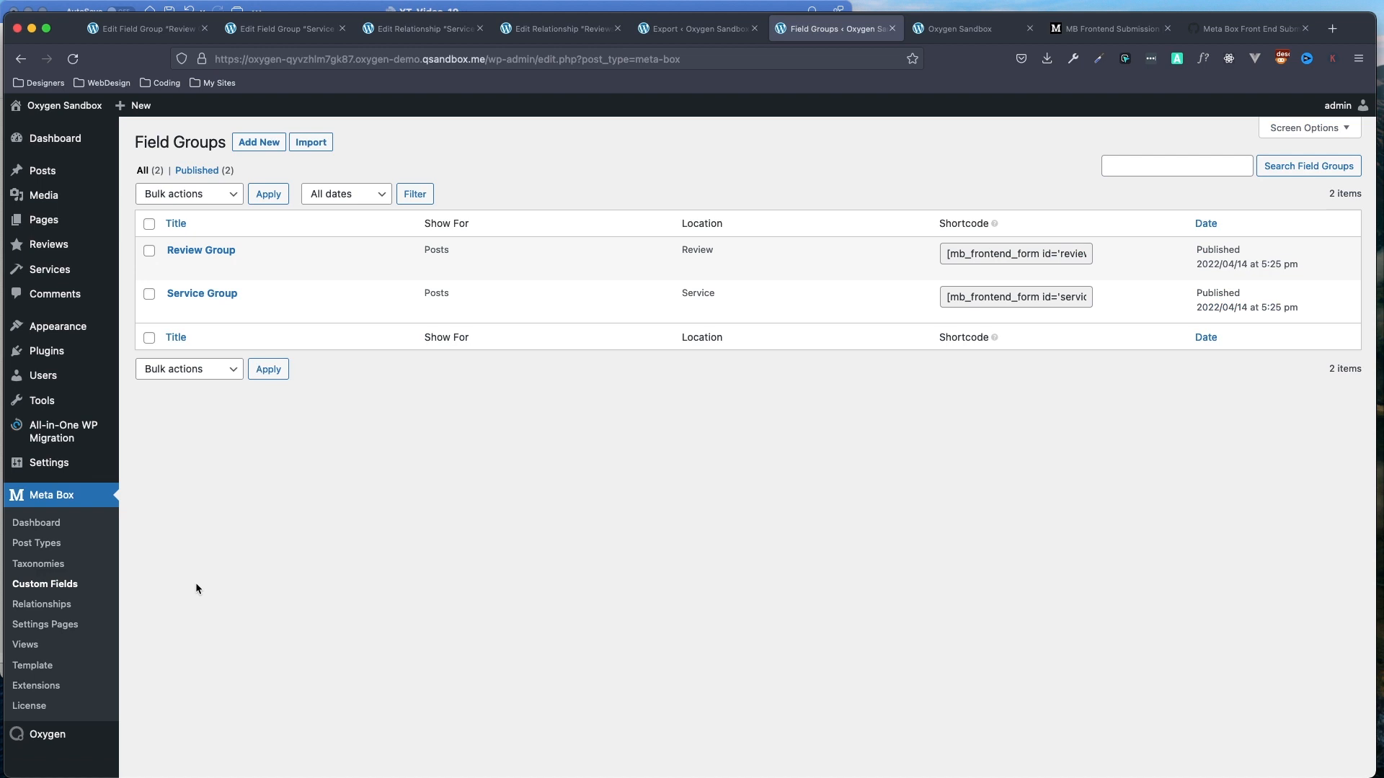
left_click(221, 252)
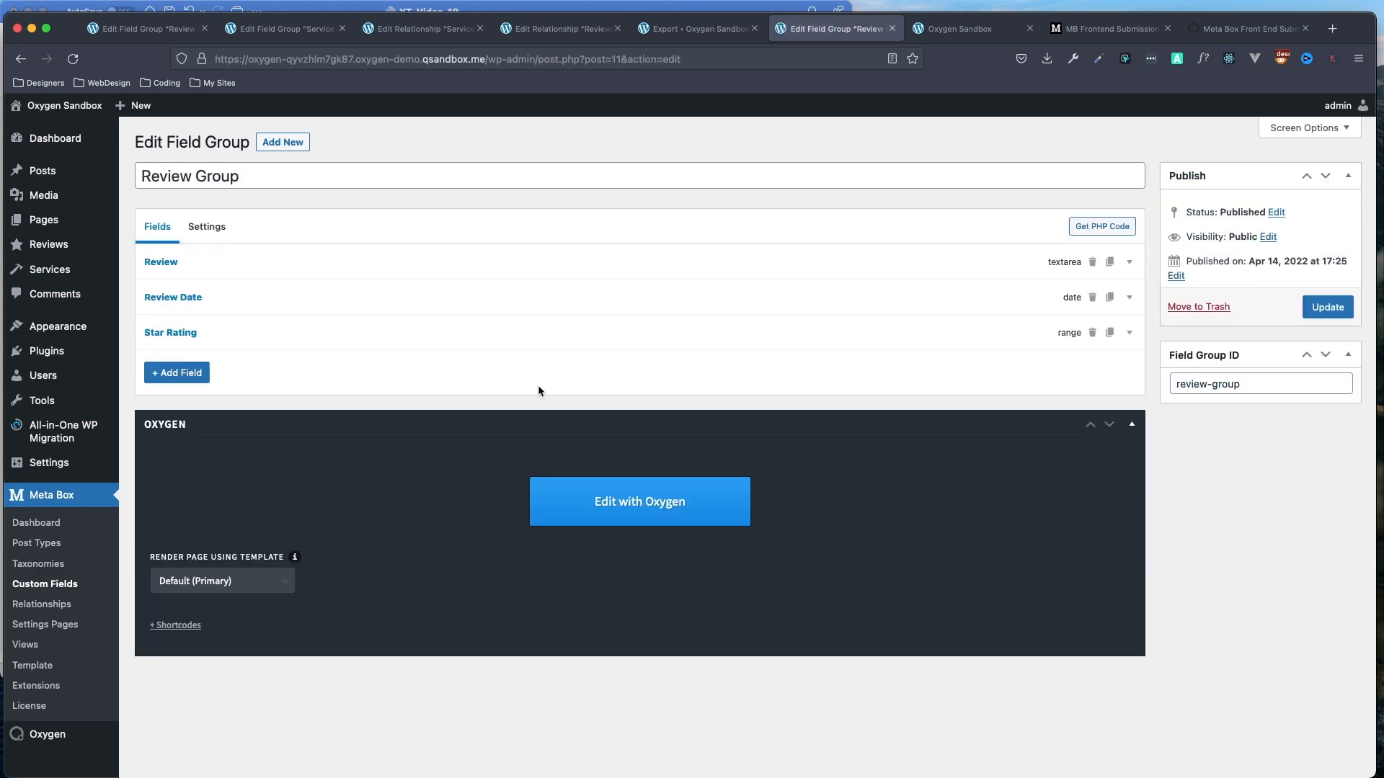
left_click(477, 260)
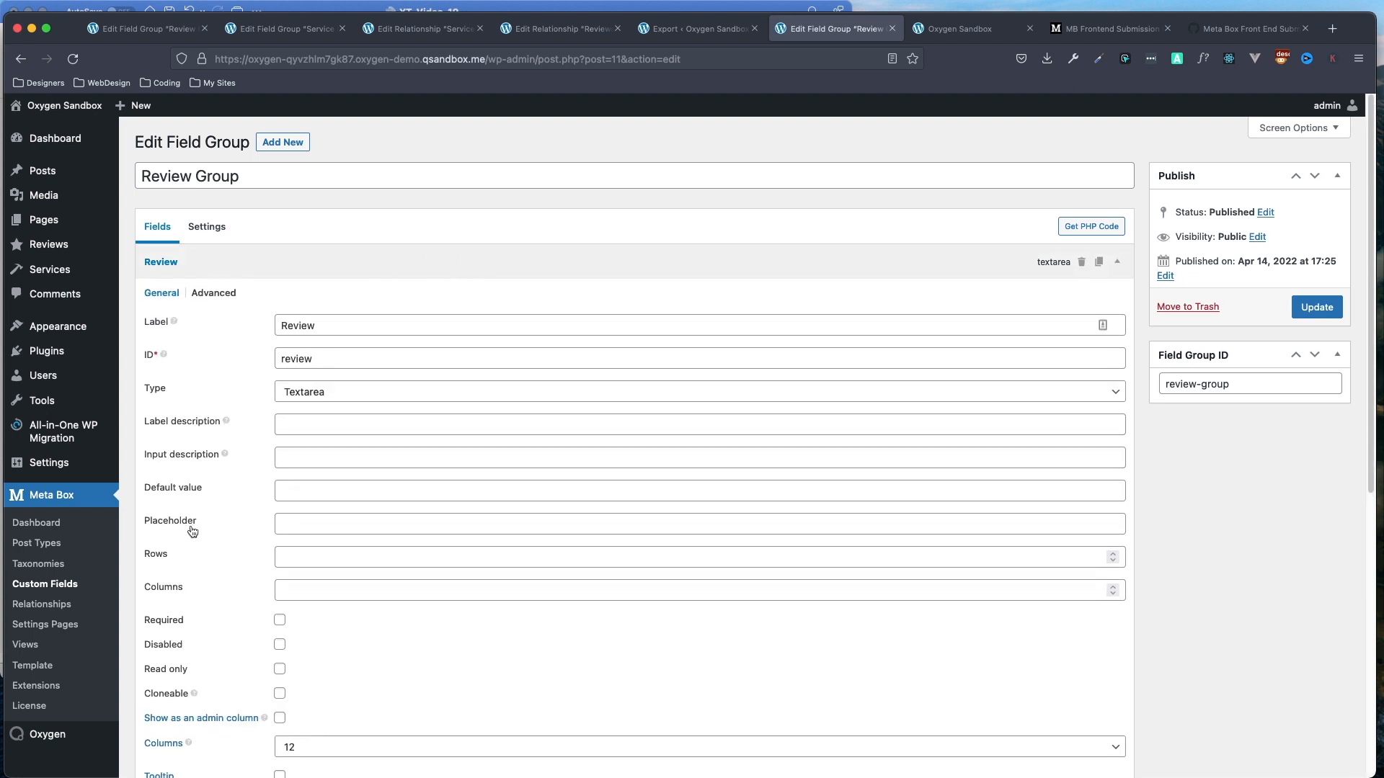
Make the Review text field required and collapse its settings.
scroll(202, 544, "down", 1)
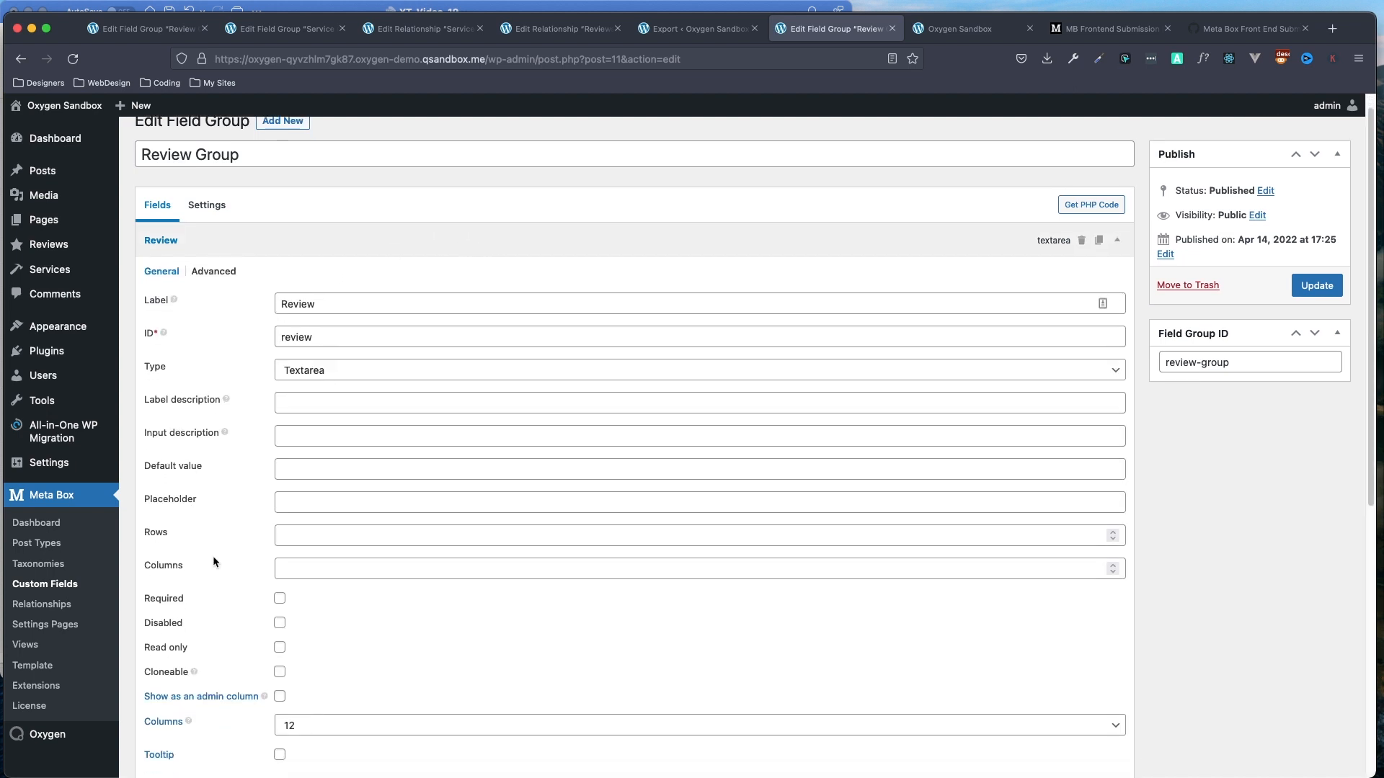
left_click(280, 598)
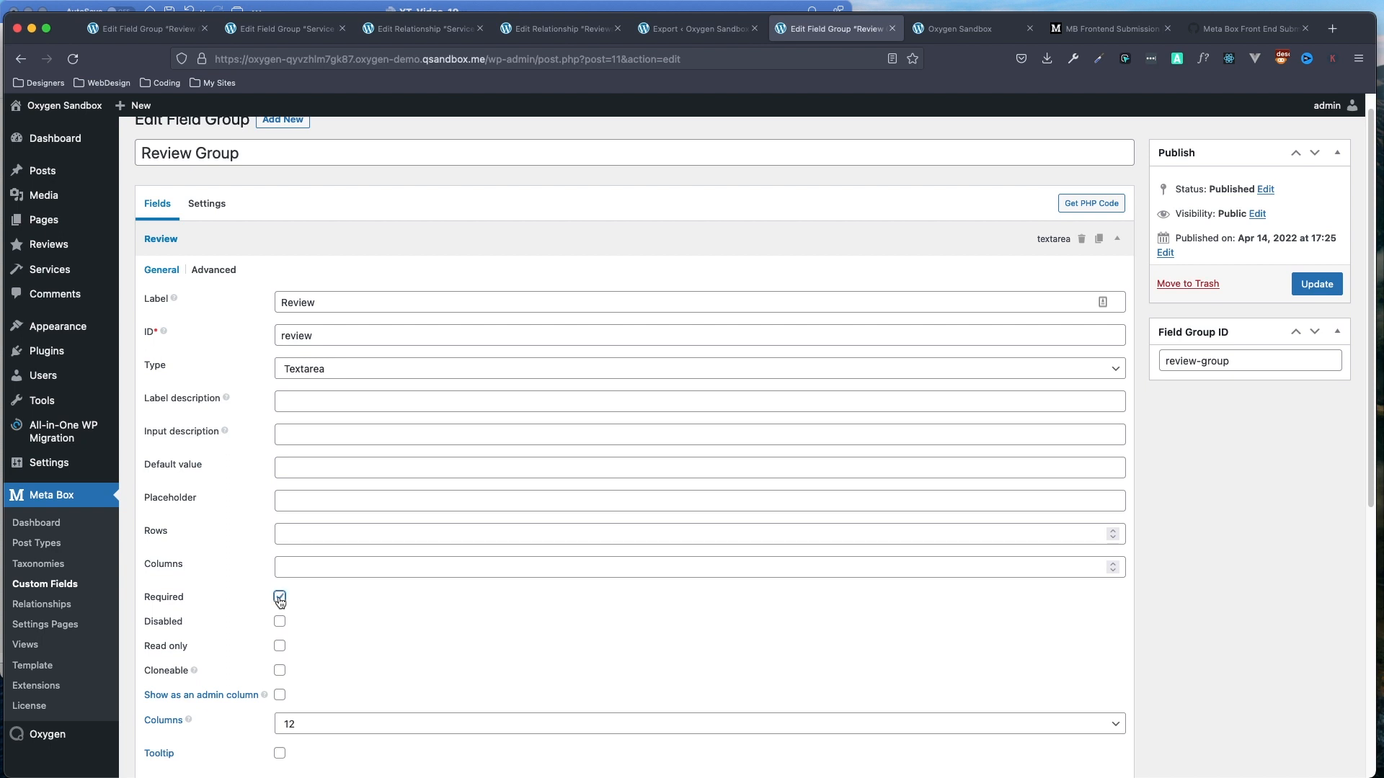
left_click(270, 242)
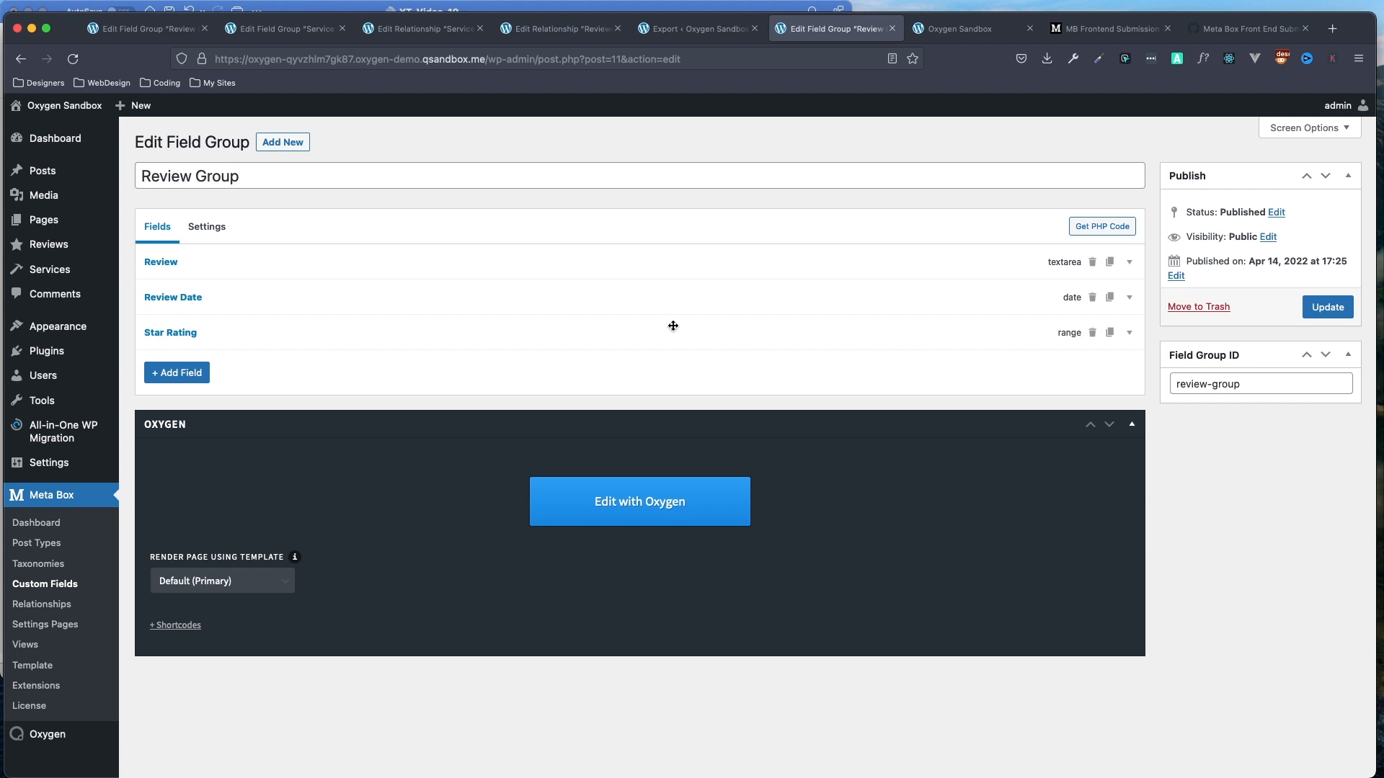
Make the Review Date field required and update the Review Group field group.
left_click(328, 303)
scroll(292, 685, "down", 2)
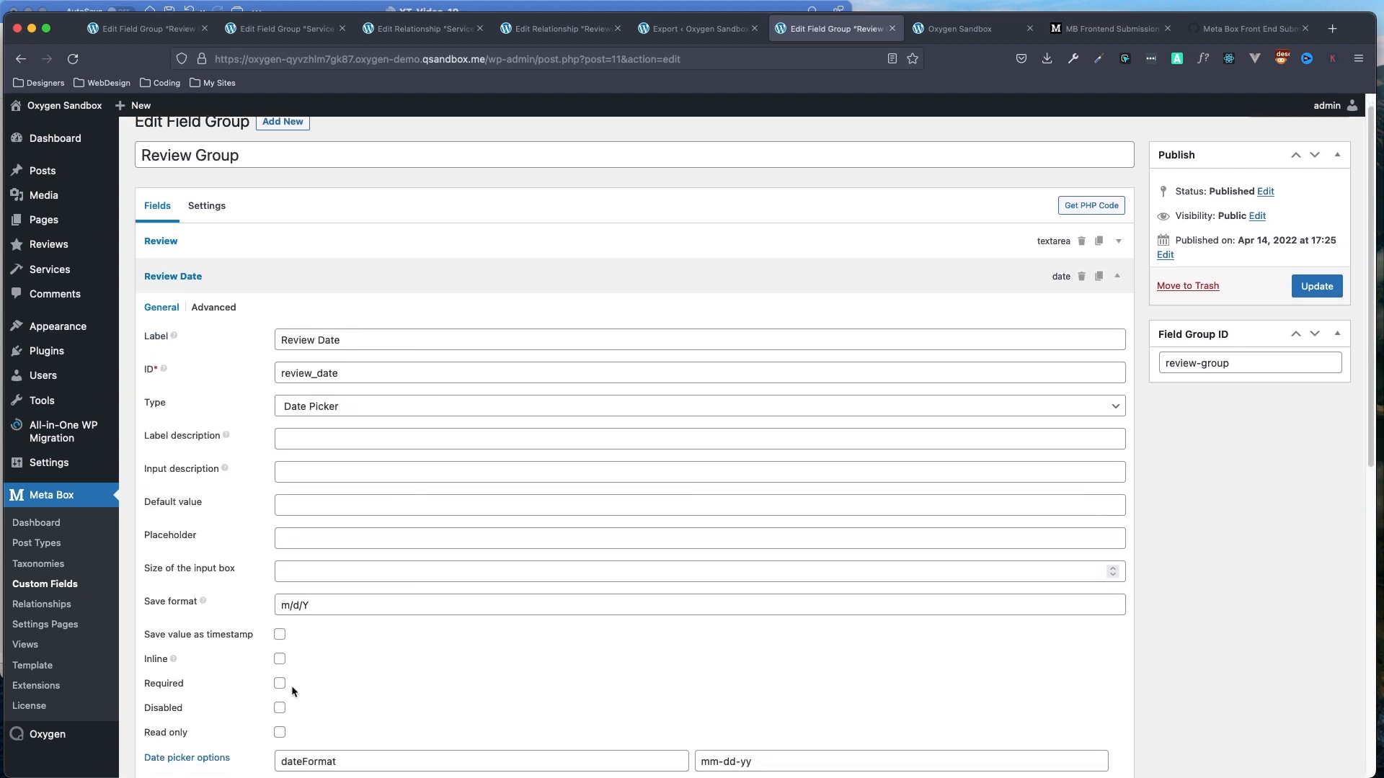
left_click(280, 647)
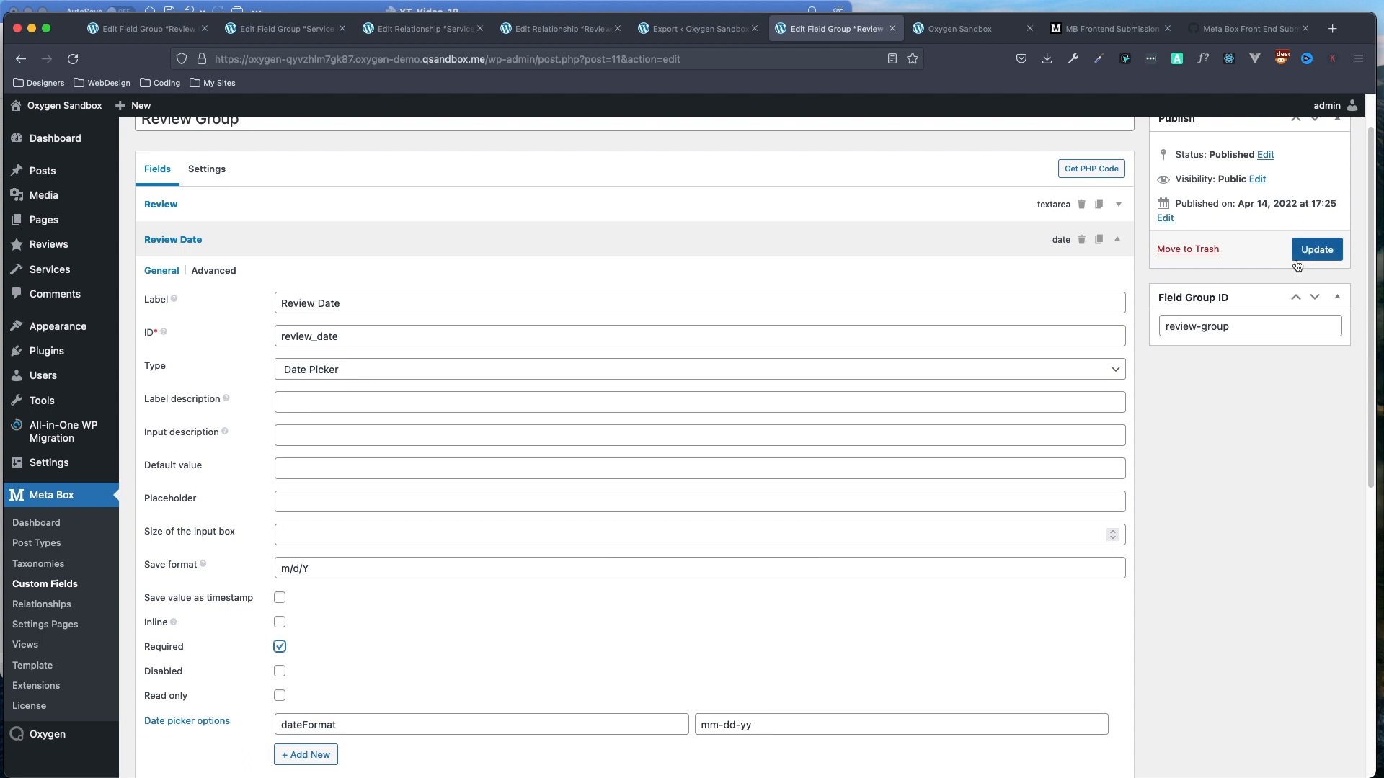
left_click(1316, 253)
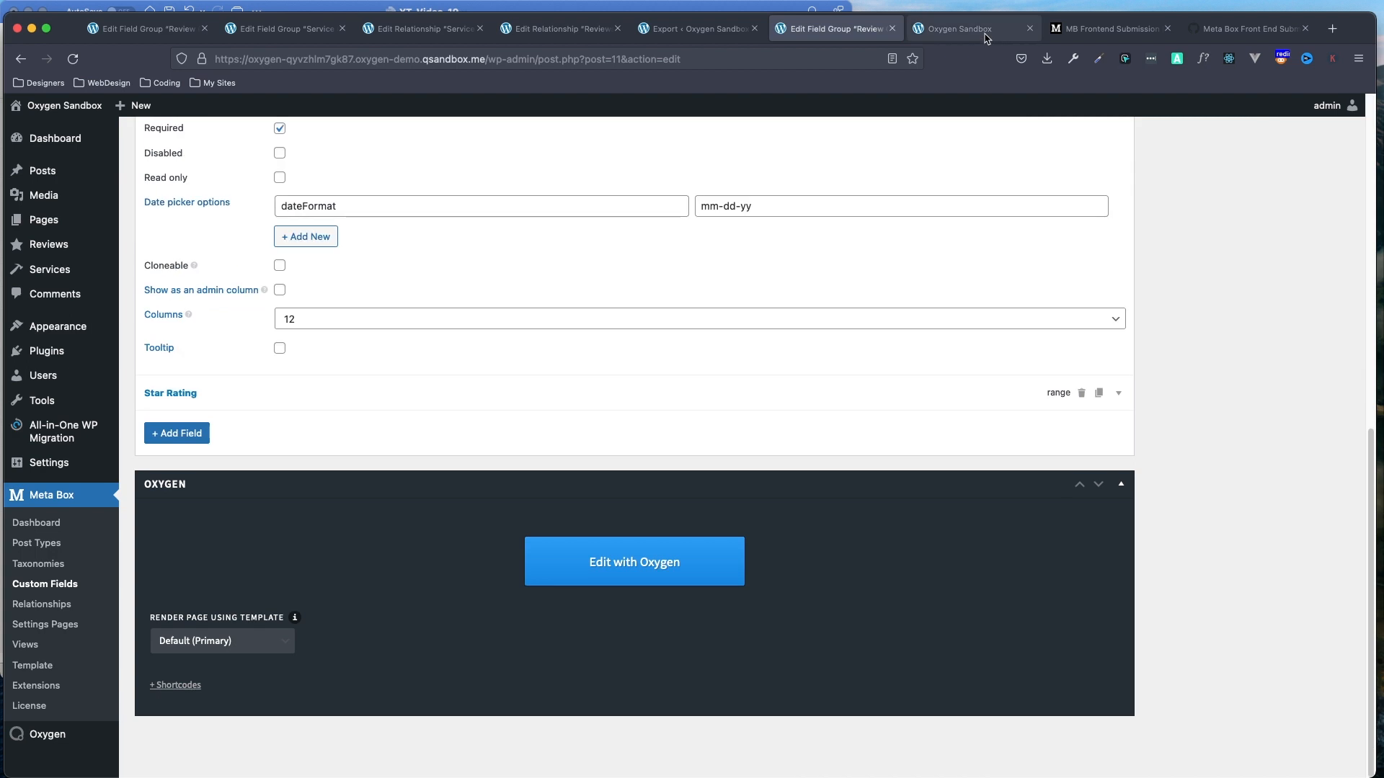
Open the Leave a Review page on the site and submit the empty form to check the required-field validation.
left_click(986, 35)
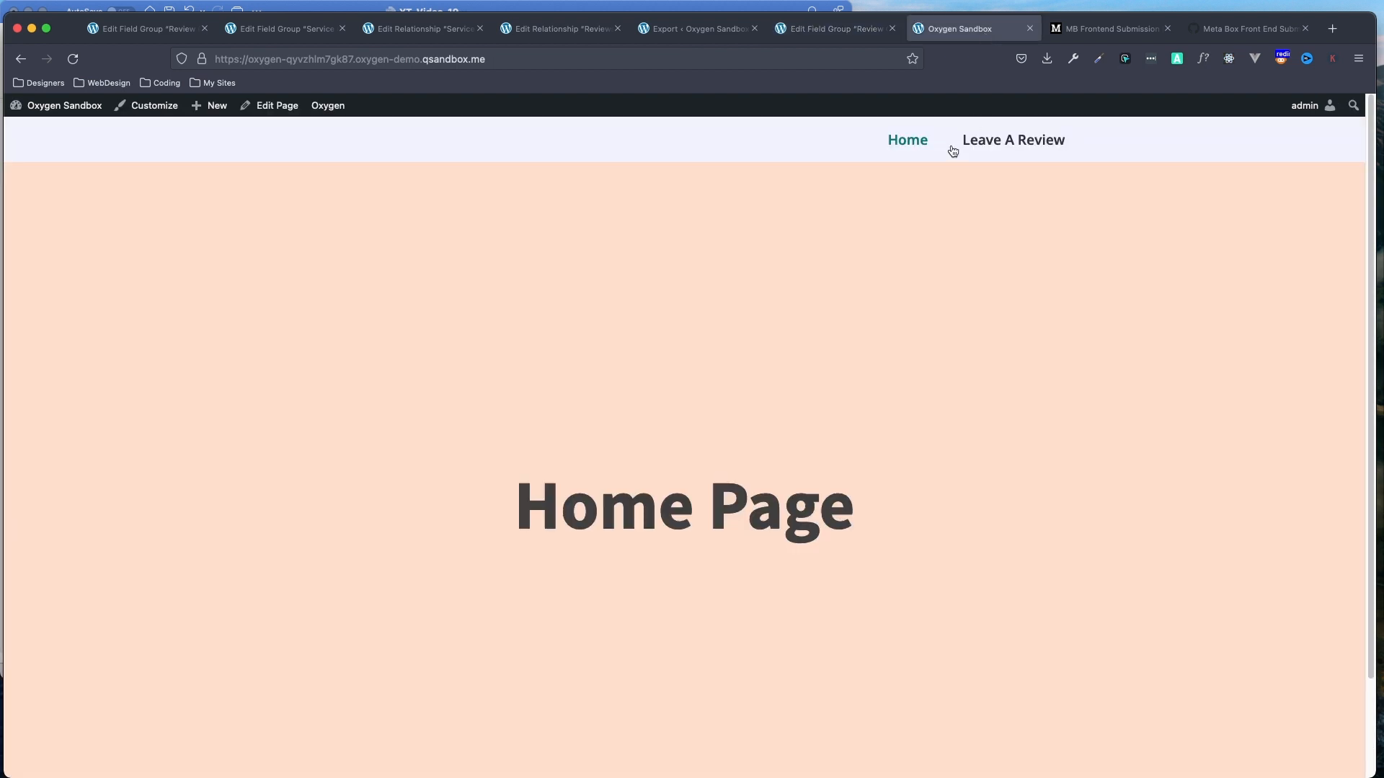
left_click(1001, 145)
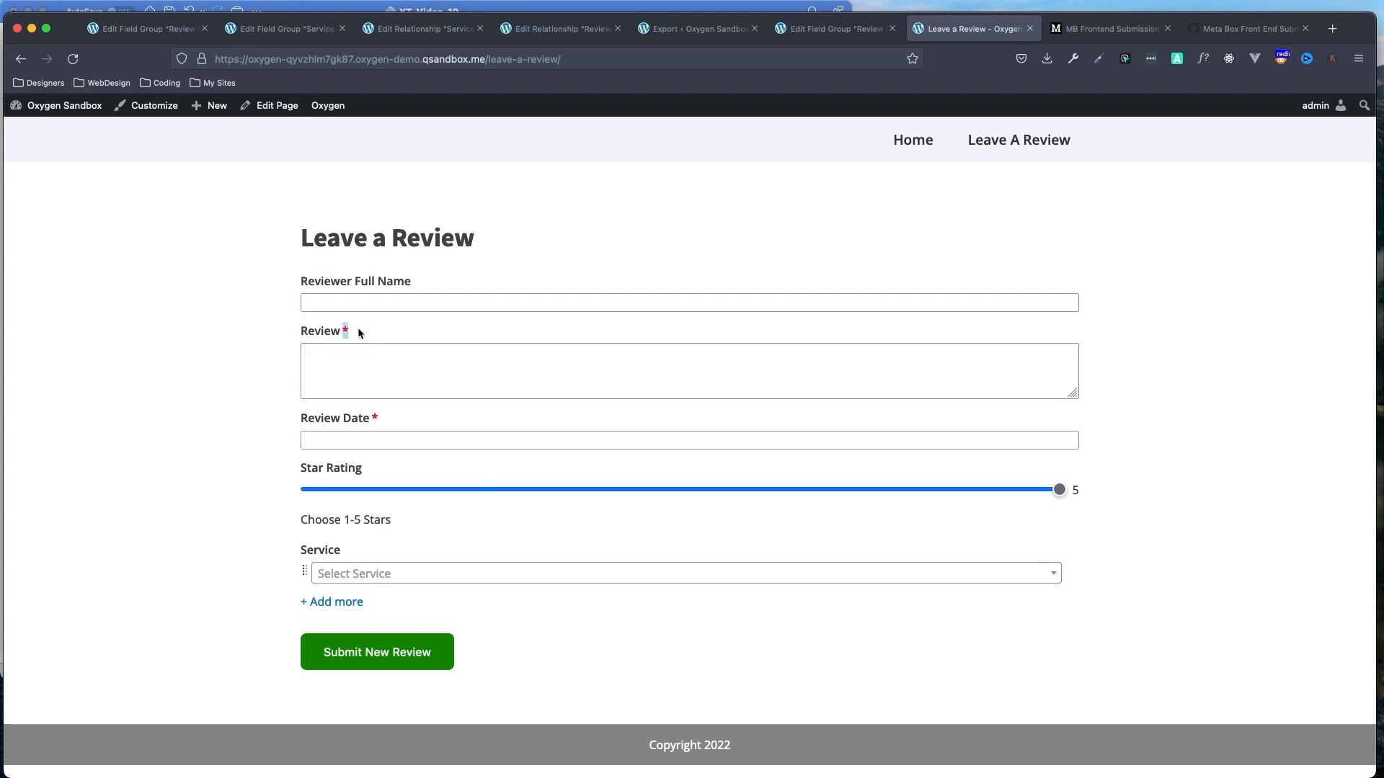
left_click(404, 322)
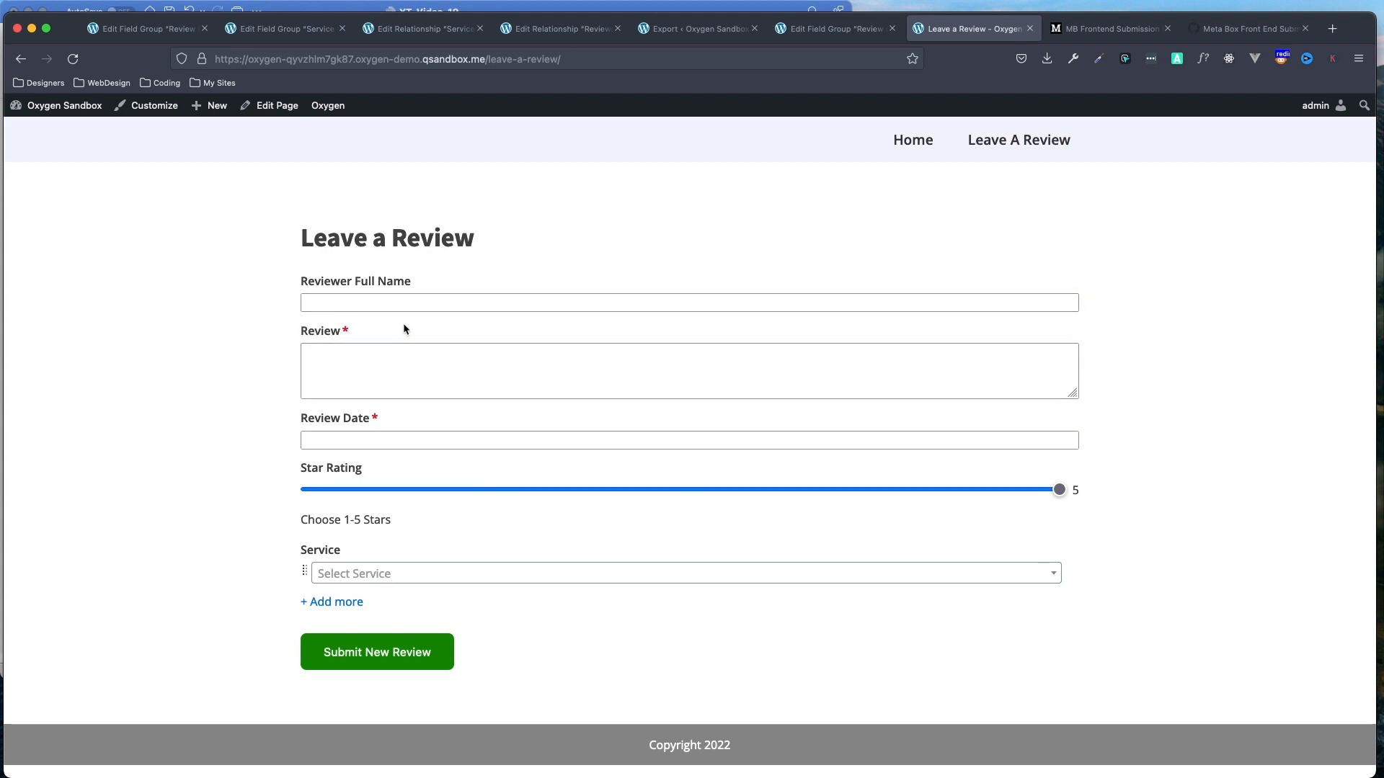
left_click(376, 654)
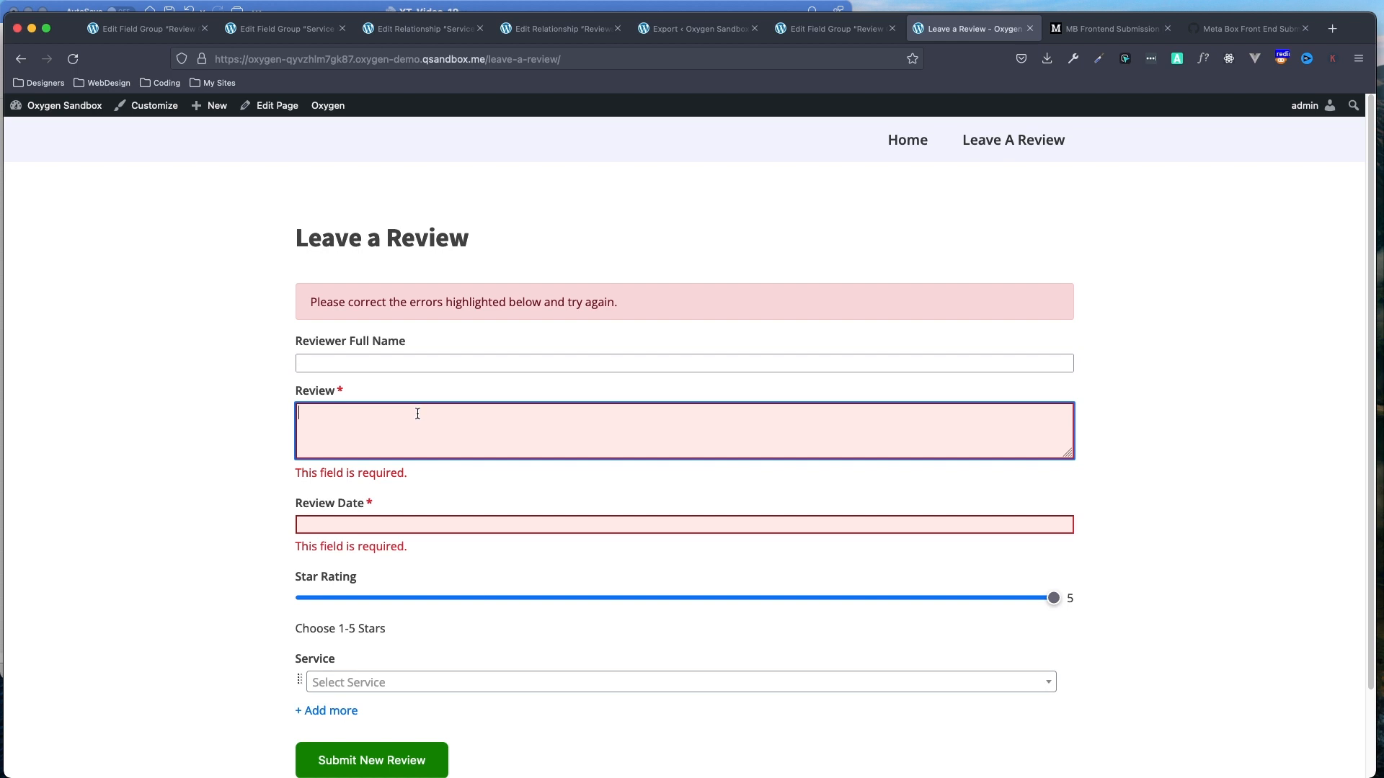
left_click(343, 360)
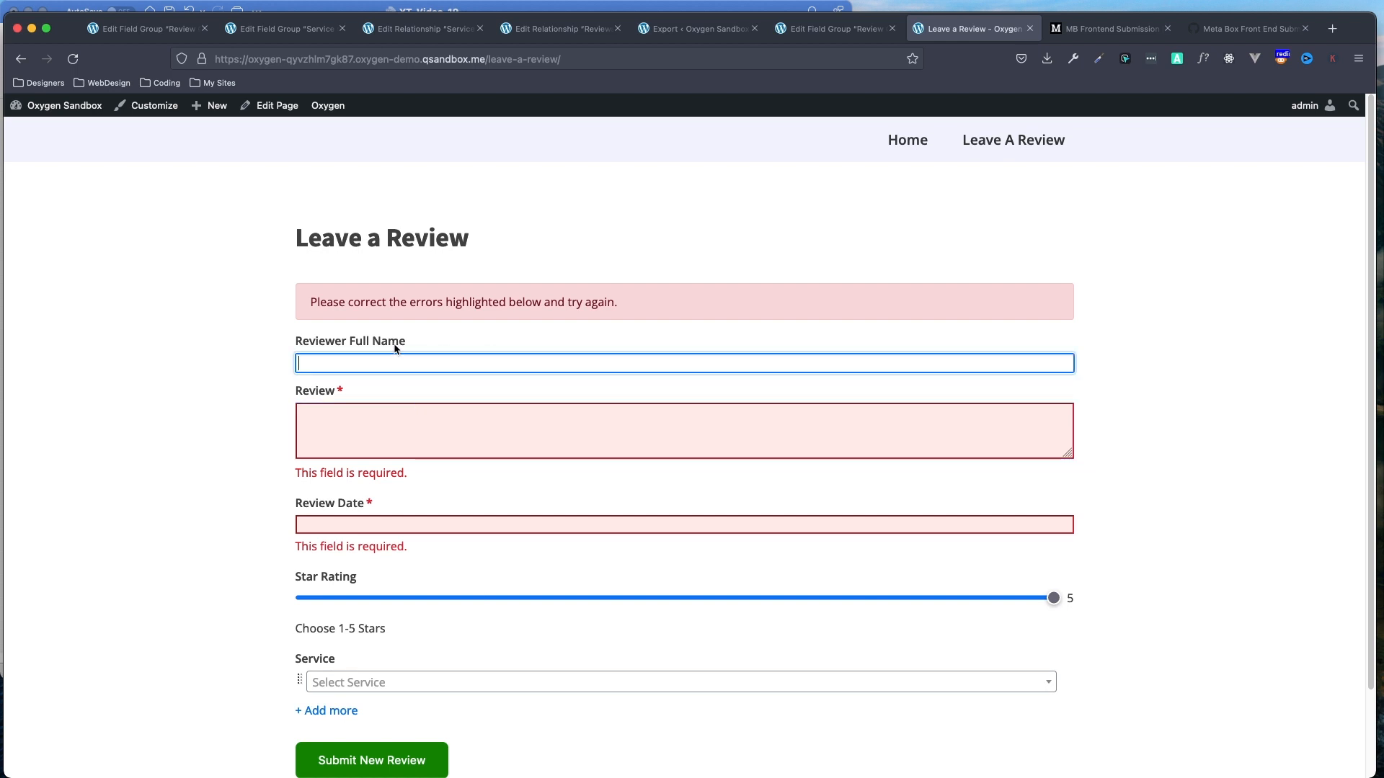
scroll(444, 498, "down", 3)
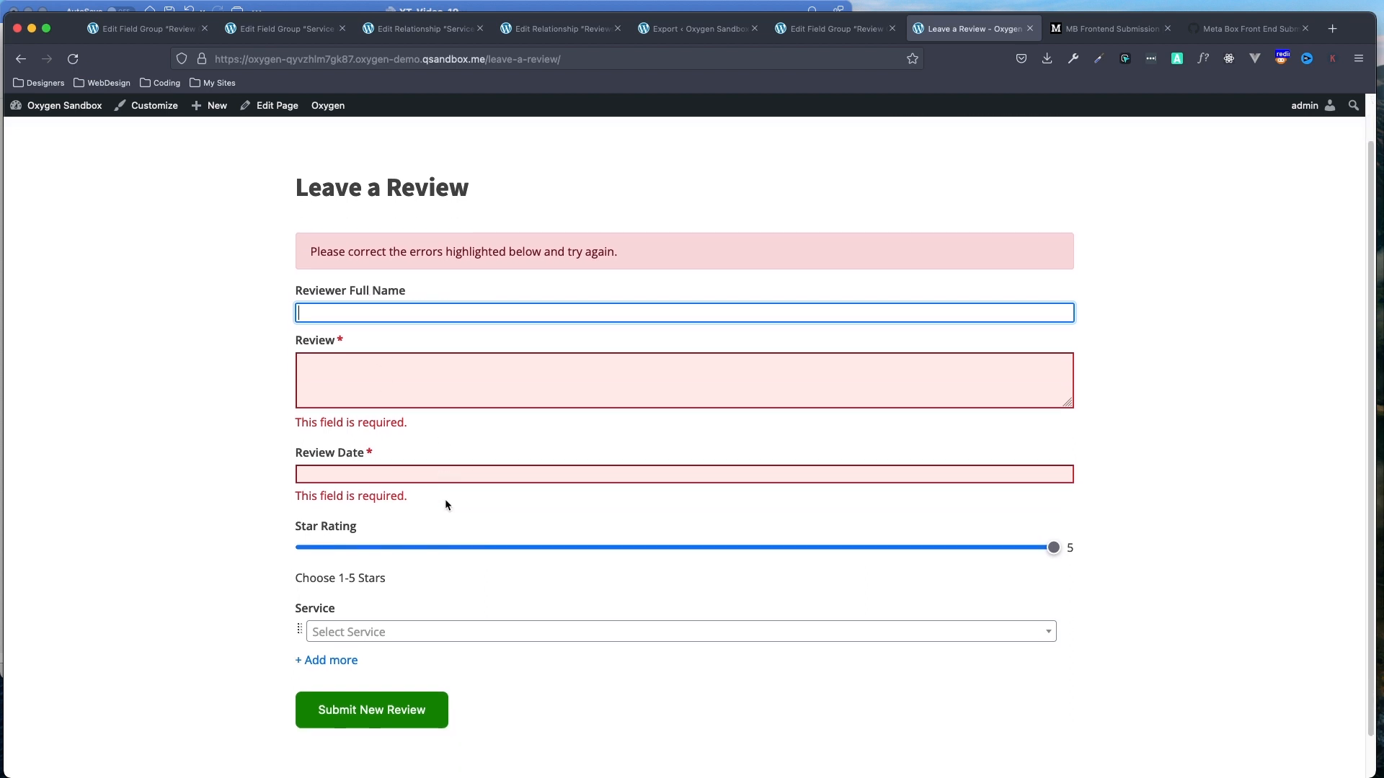